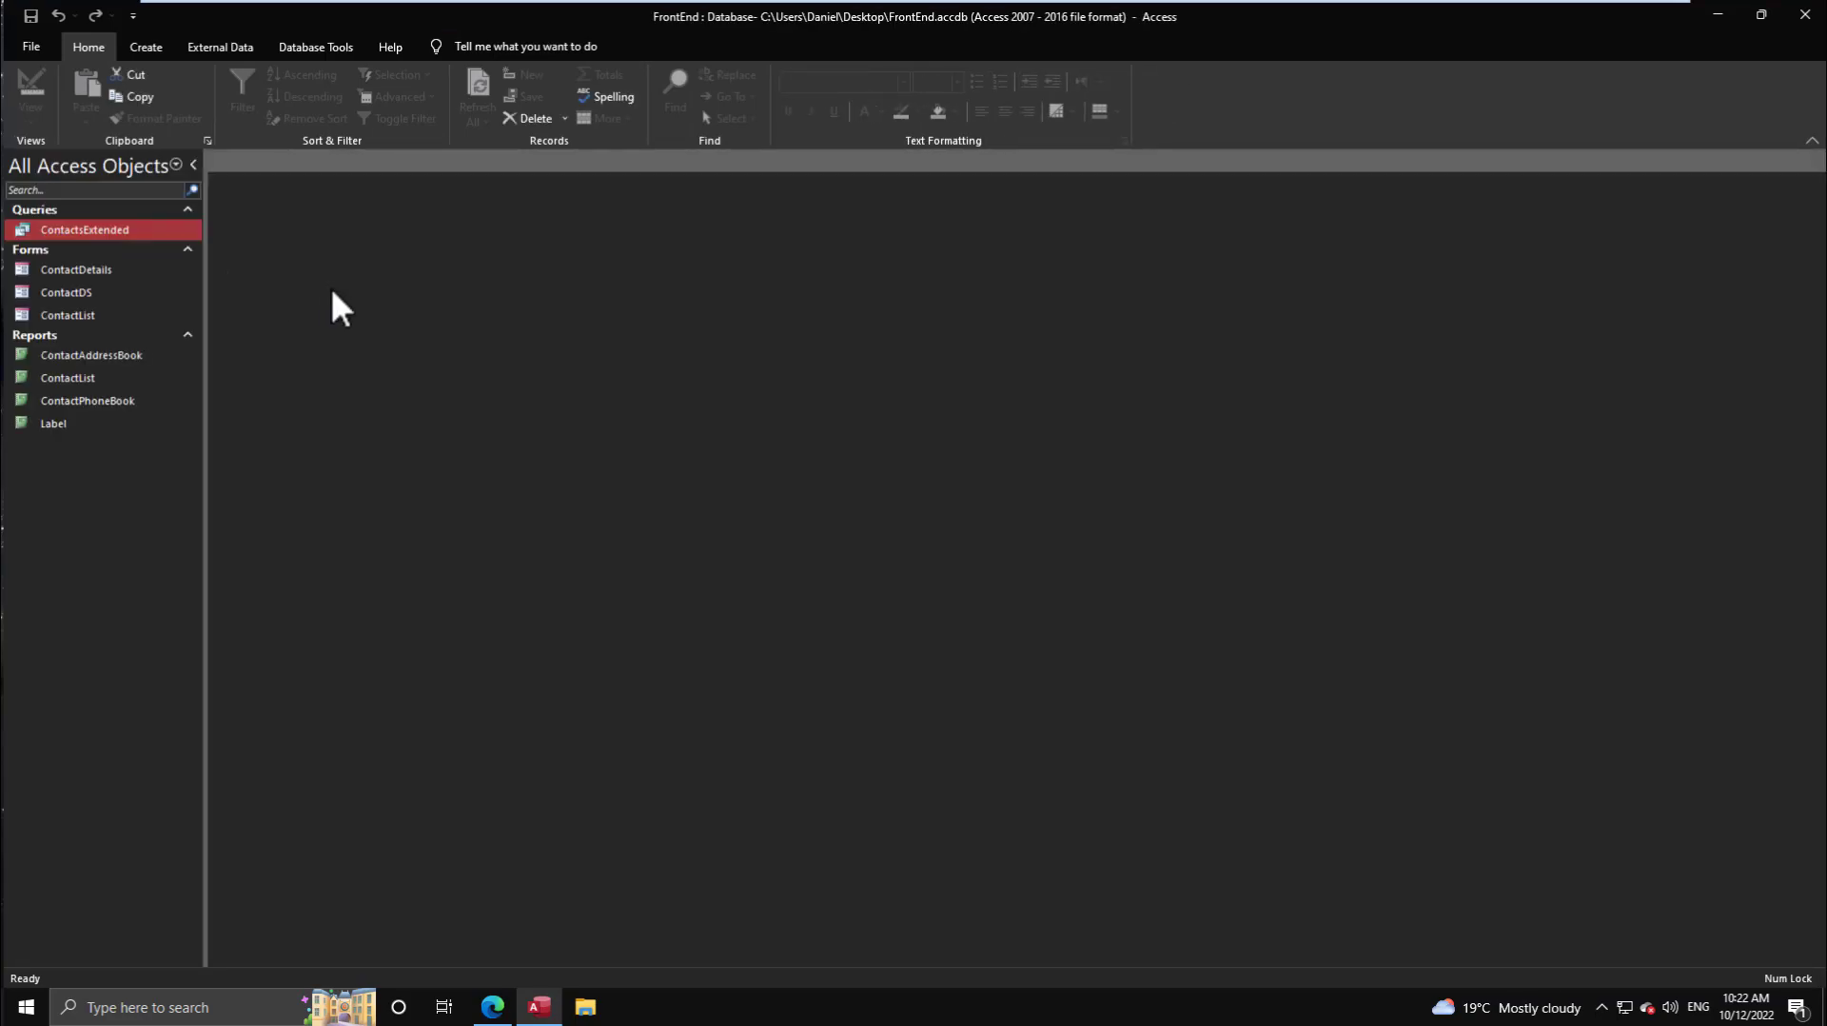
Start an Access-database import from External Data and choose Desktop\BackEnd.accdb as the source.
click(229, 48)
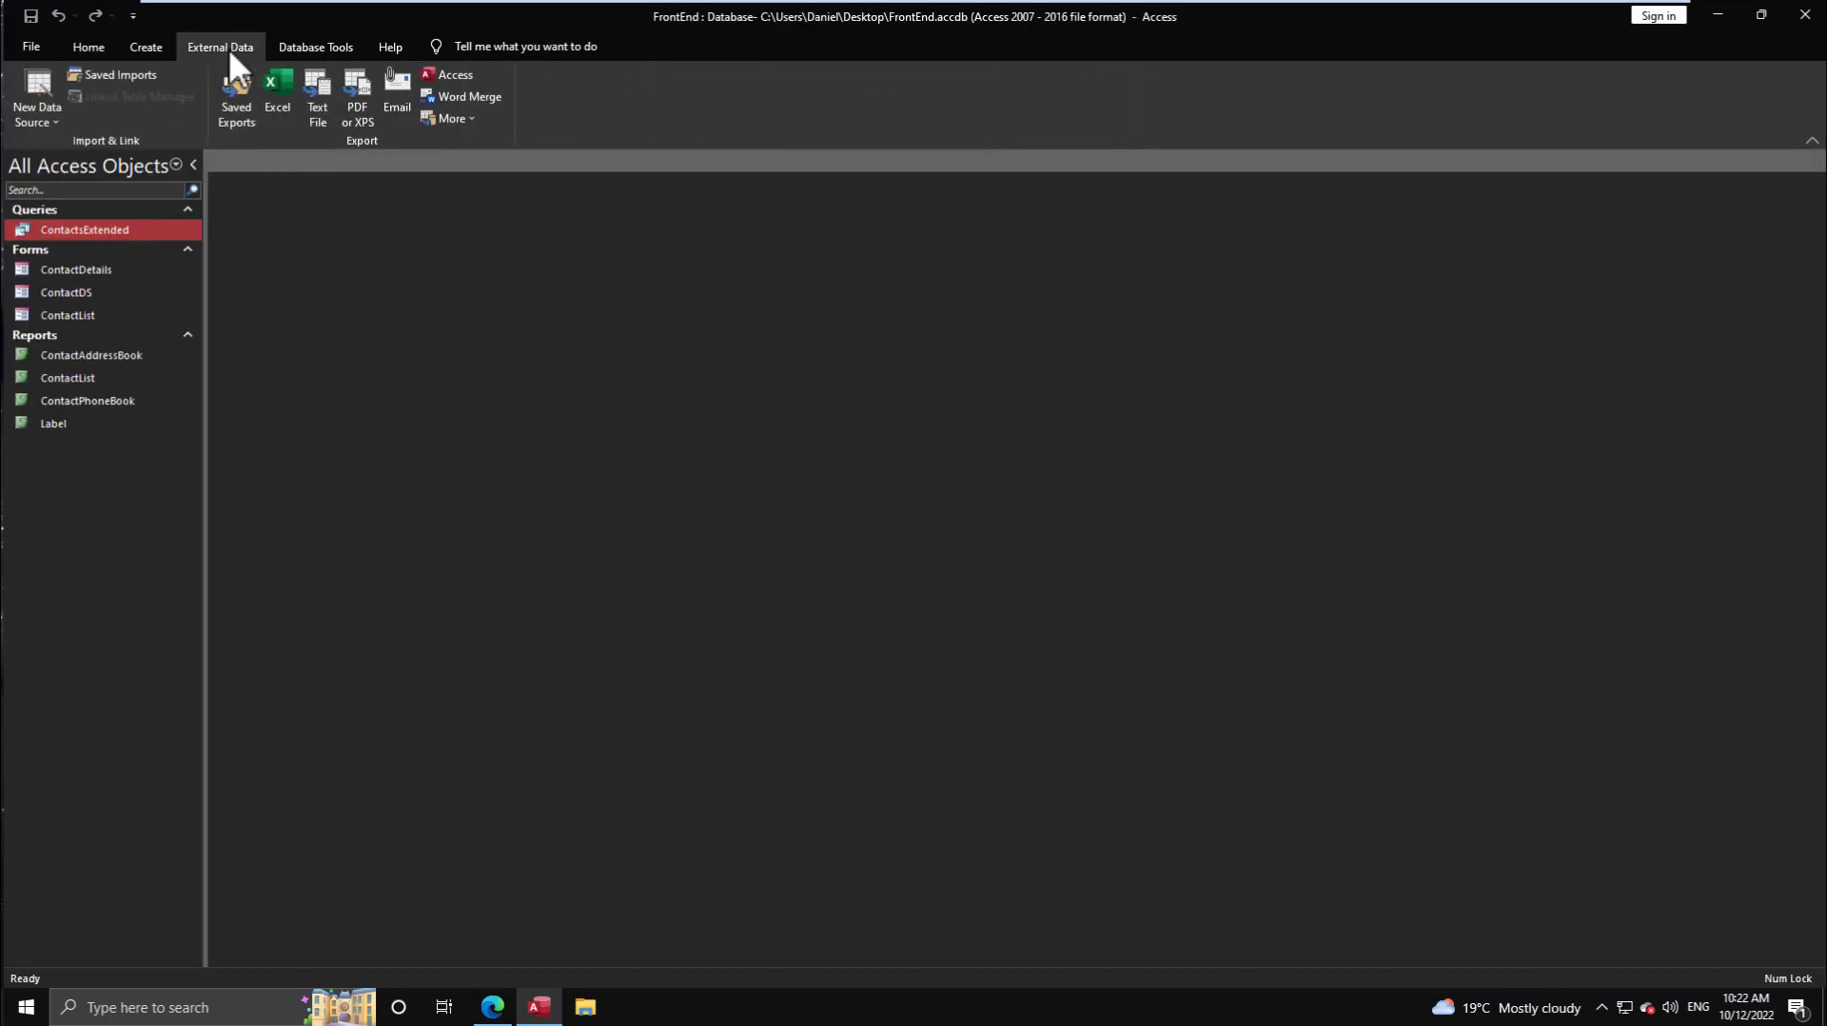
click(56, 124)
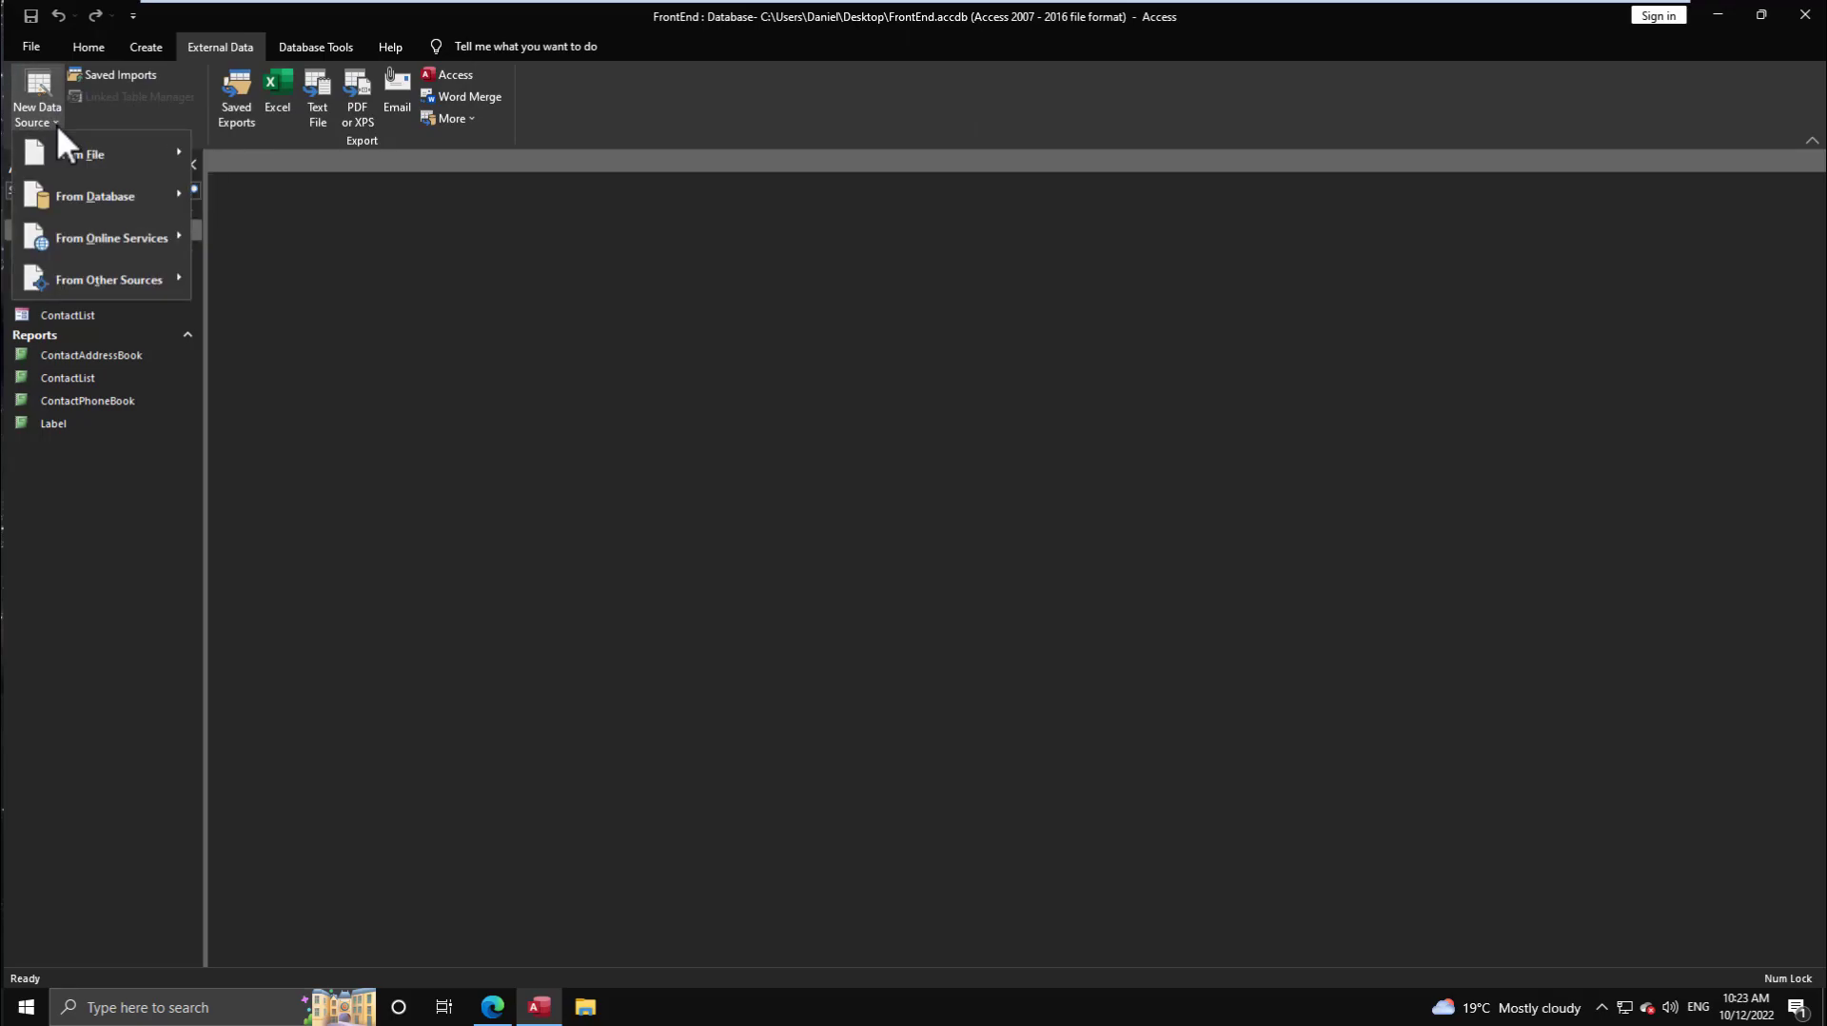
mouse_move(98, 191)
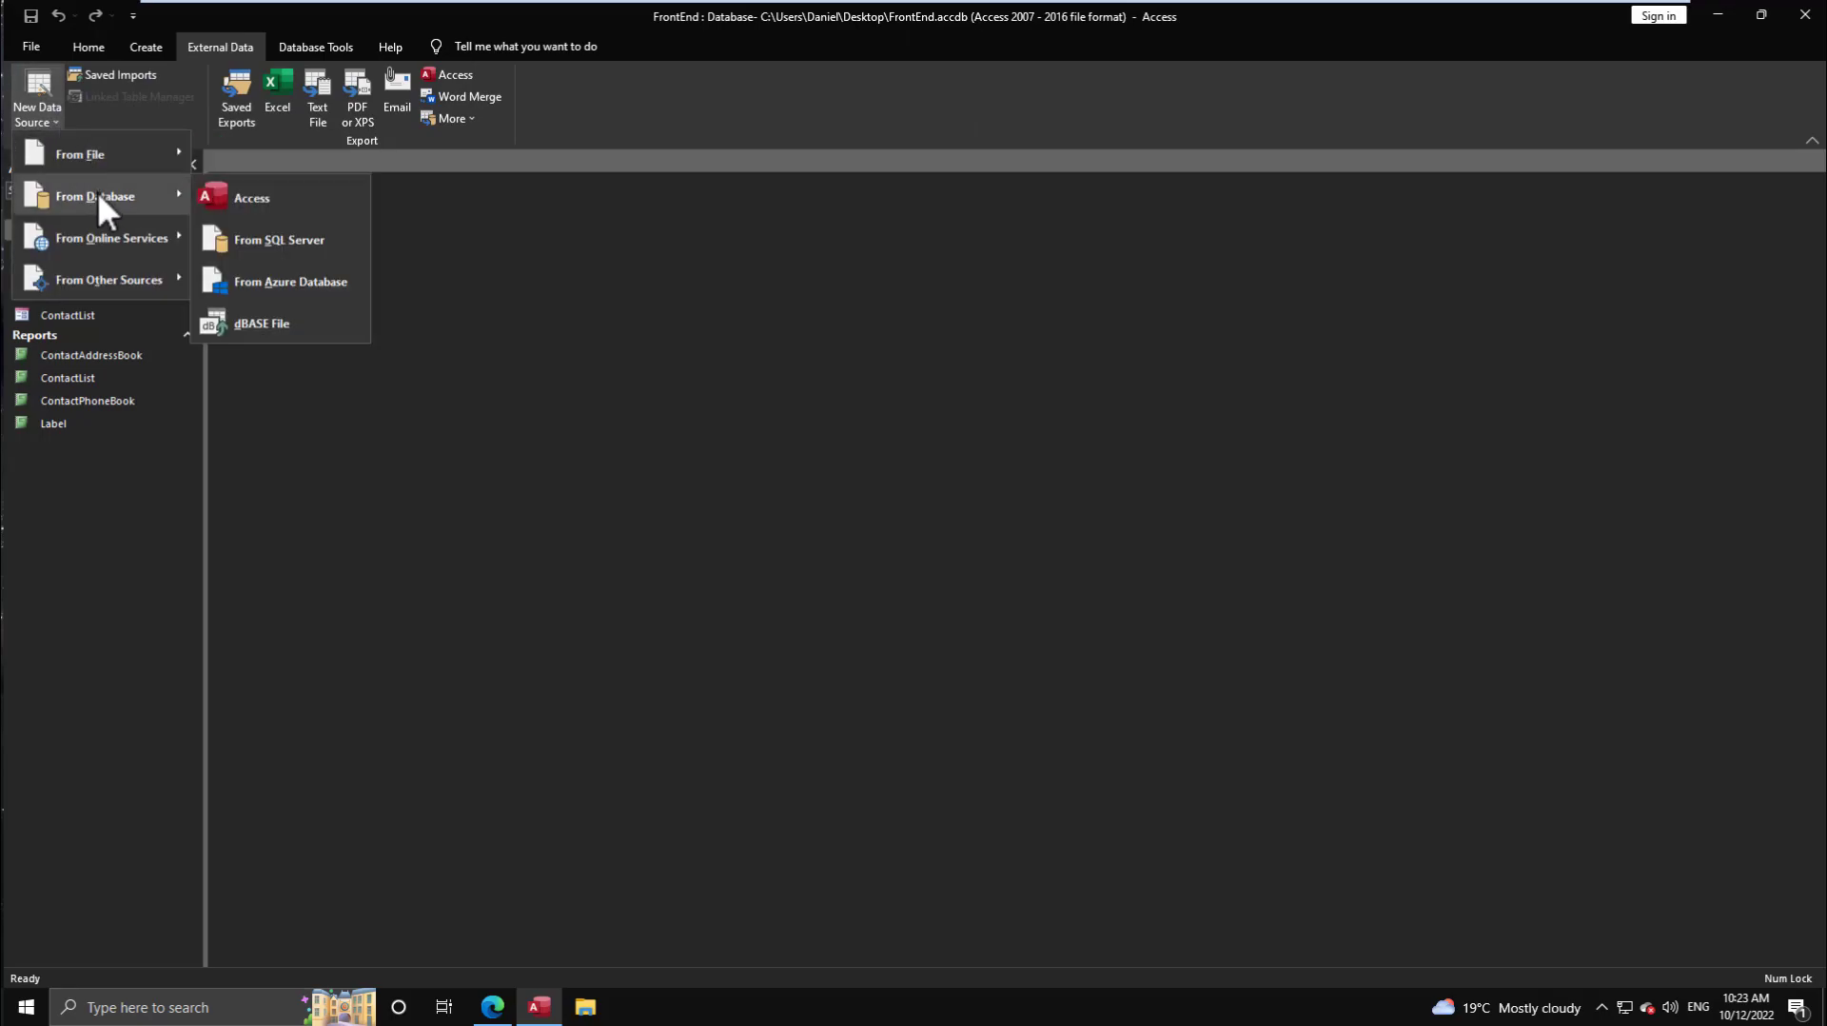
click(272, 204)
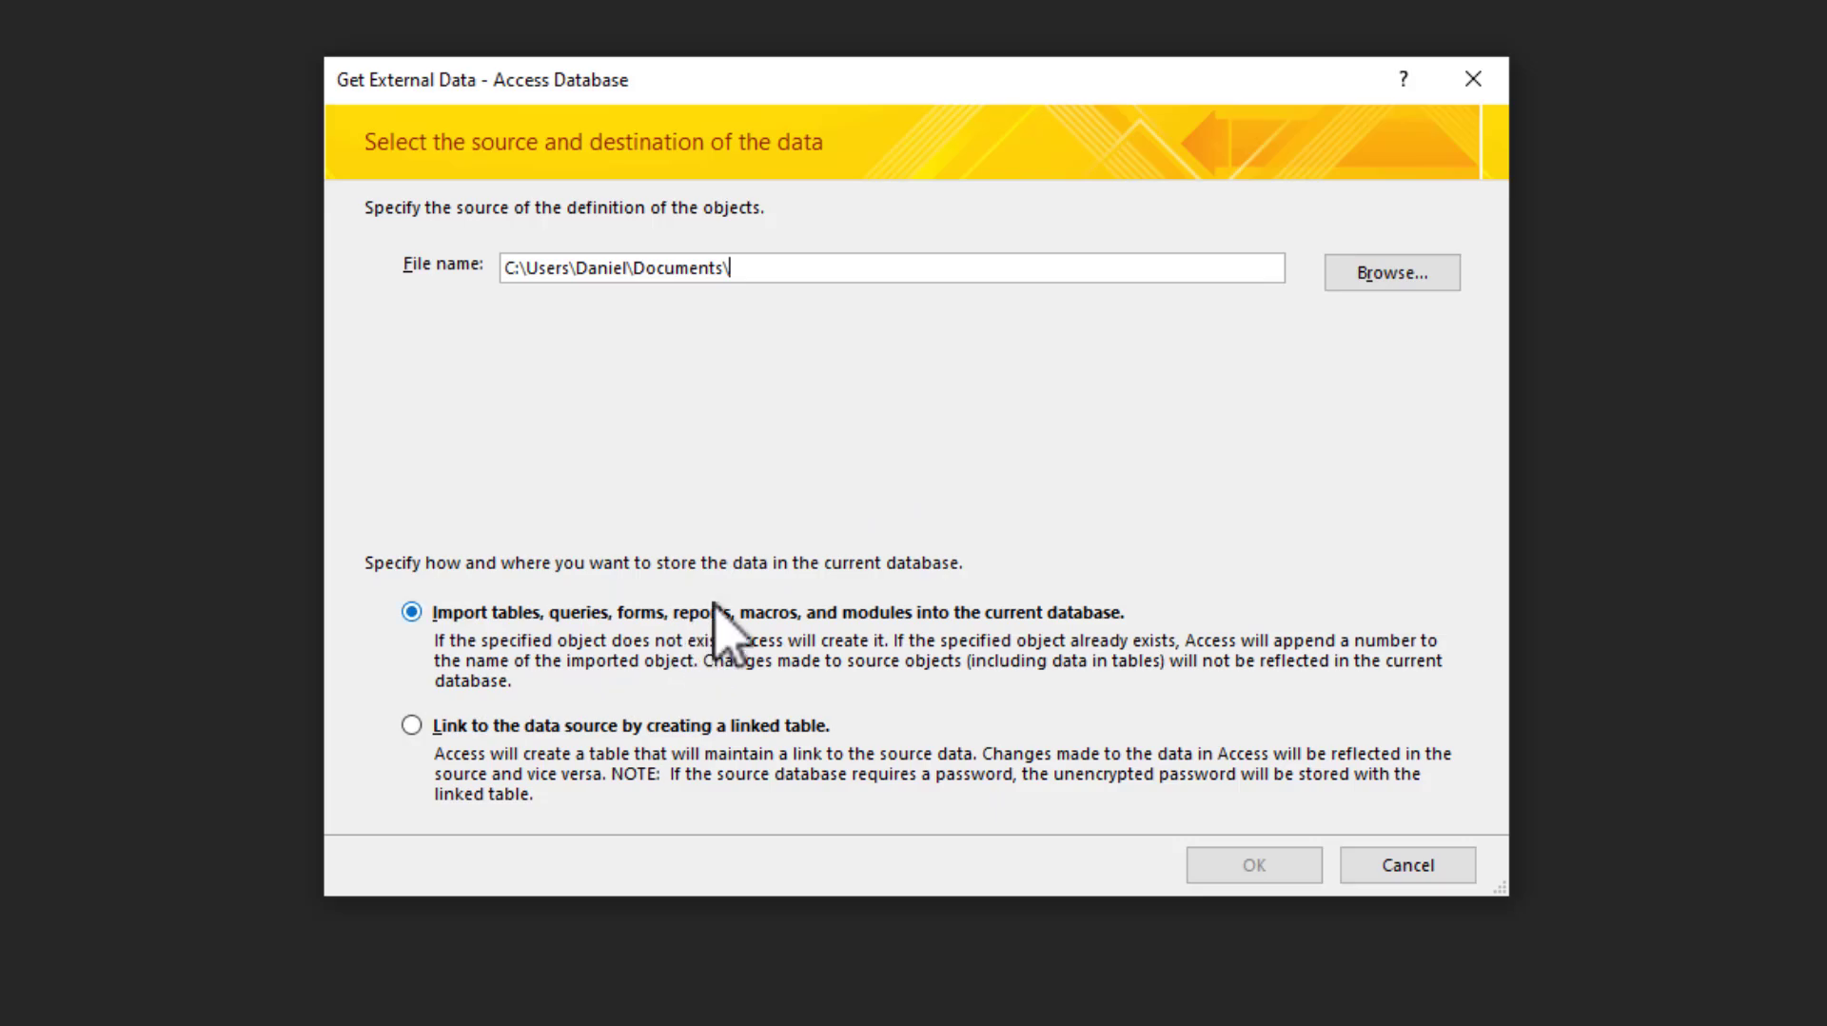
click(1409, 276)
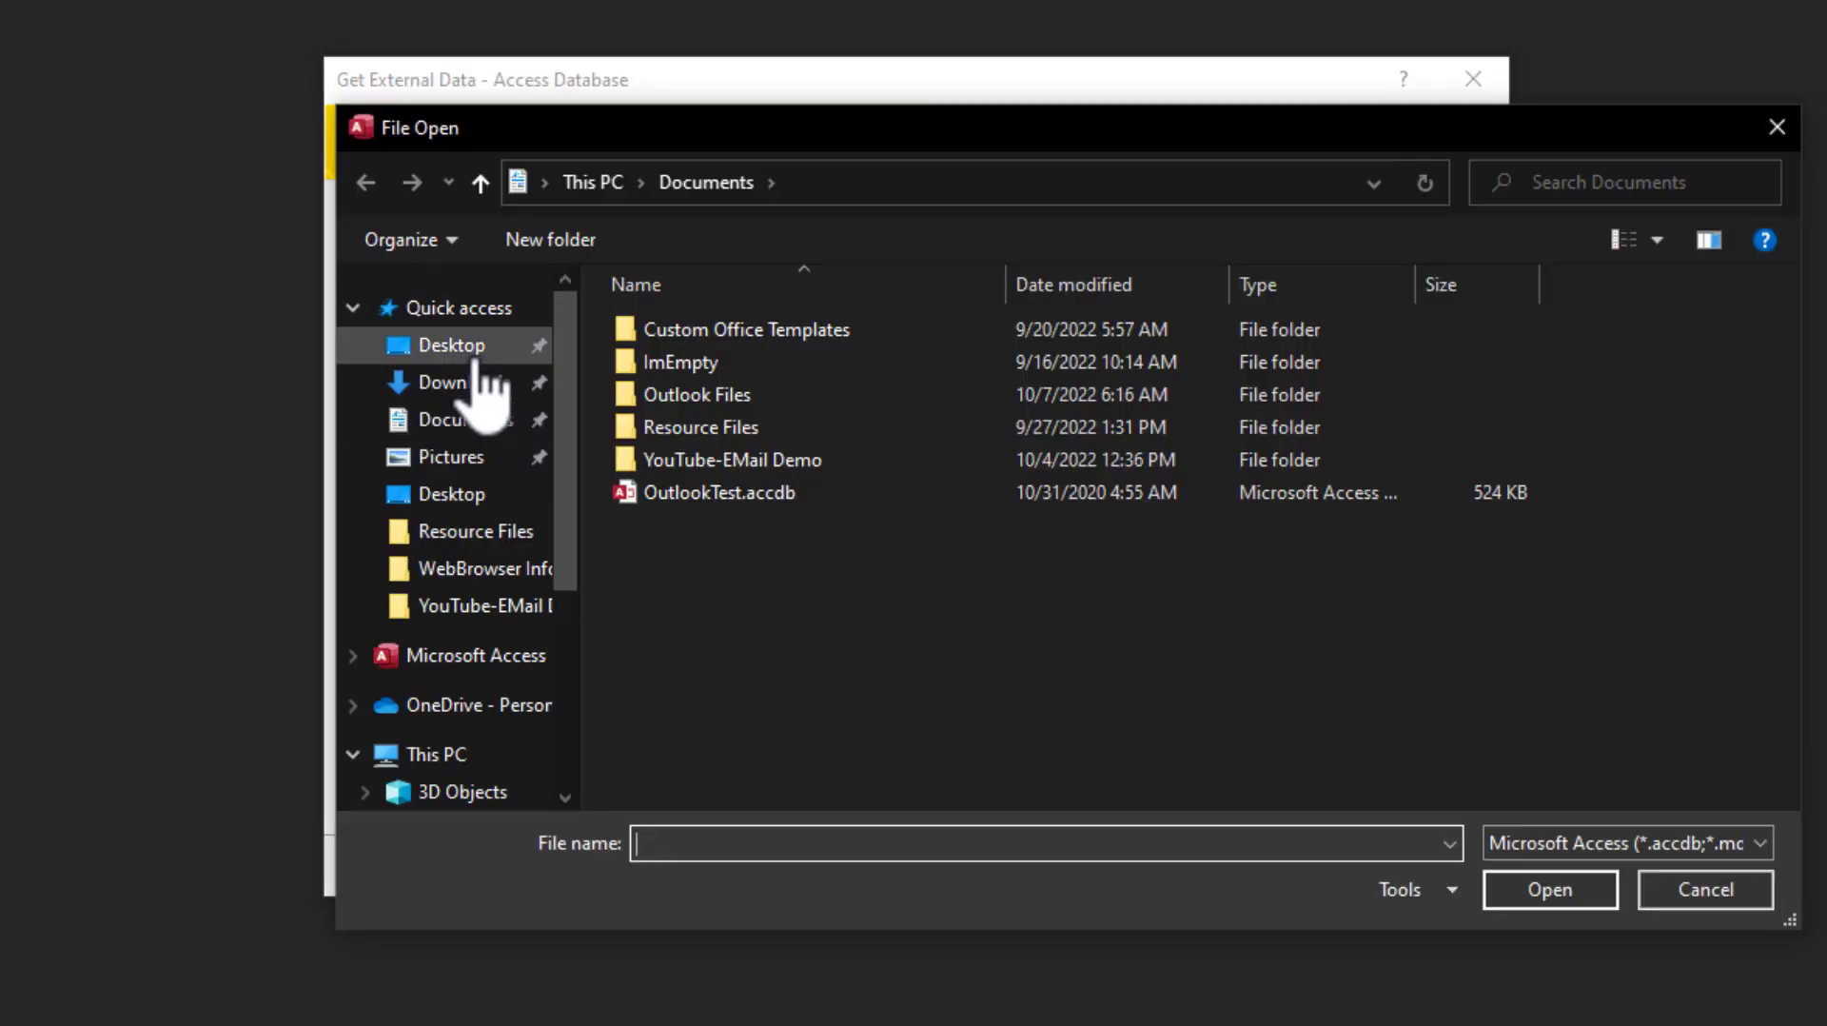
click(491, 346)
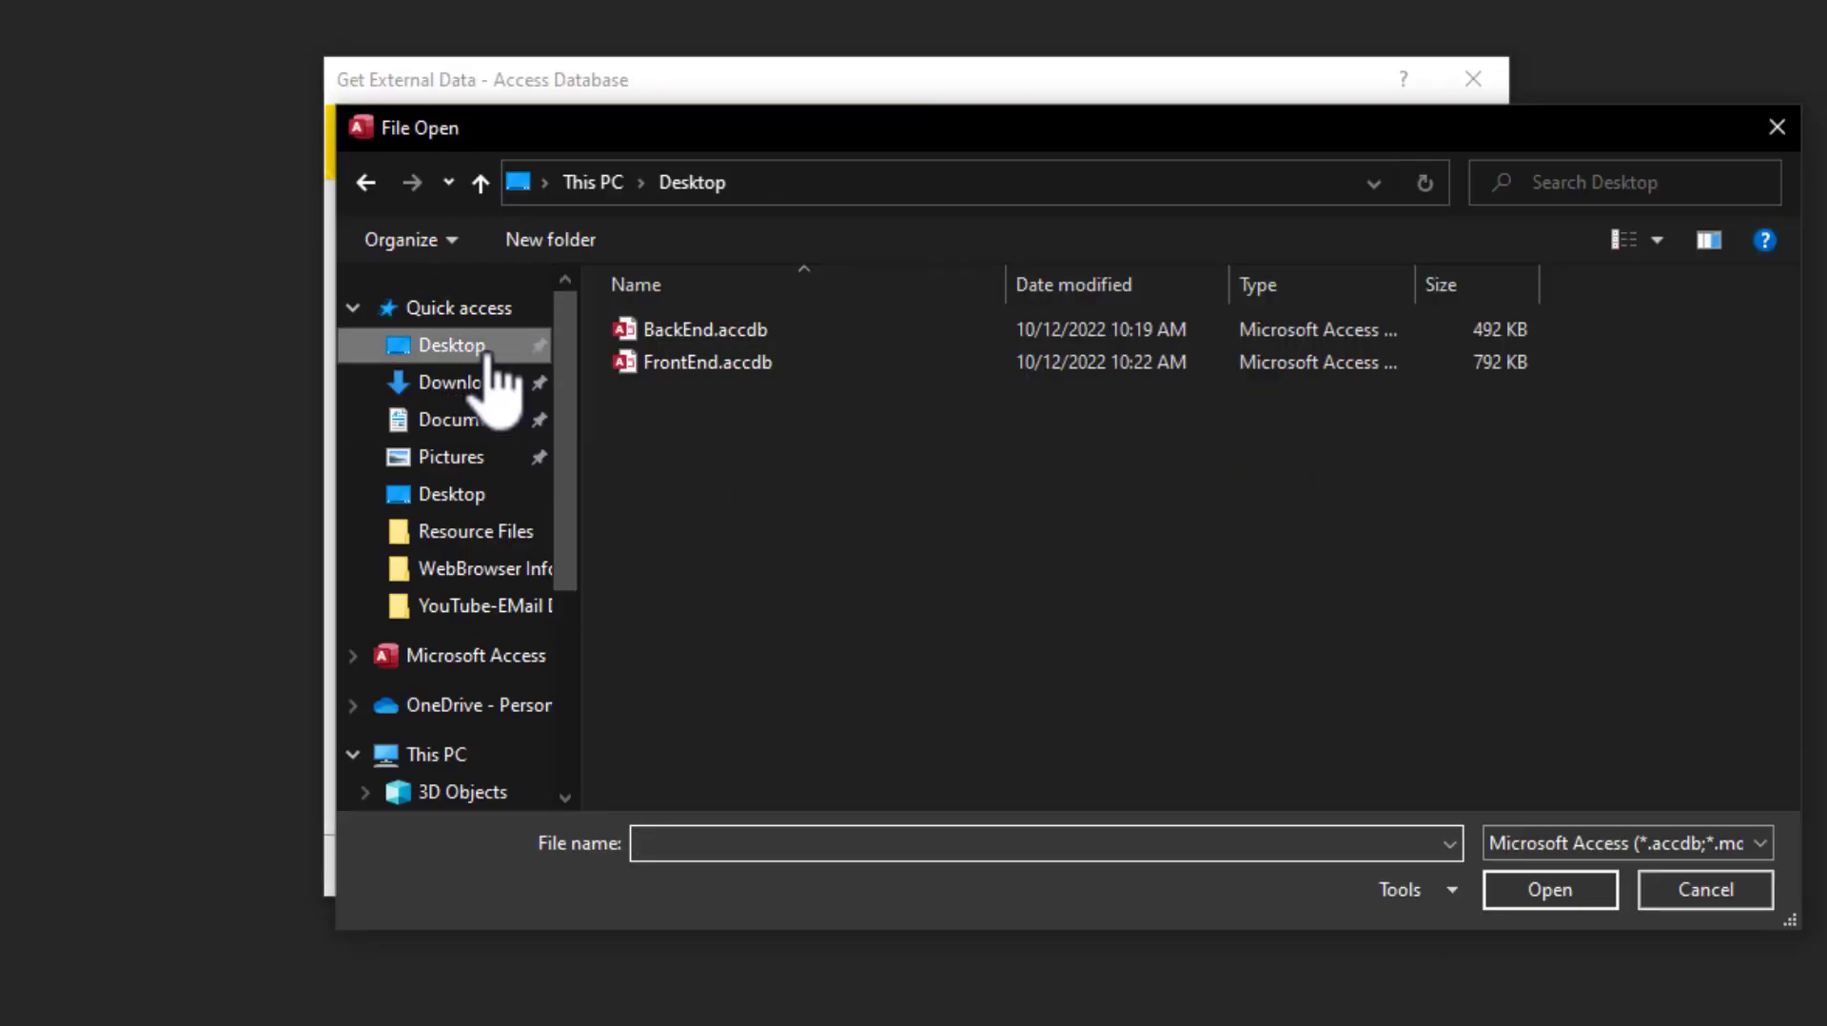
double_click(672, 332)
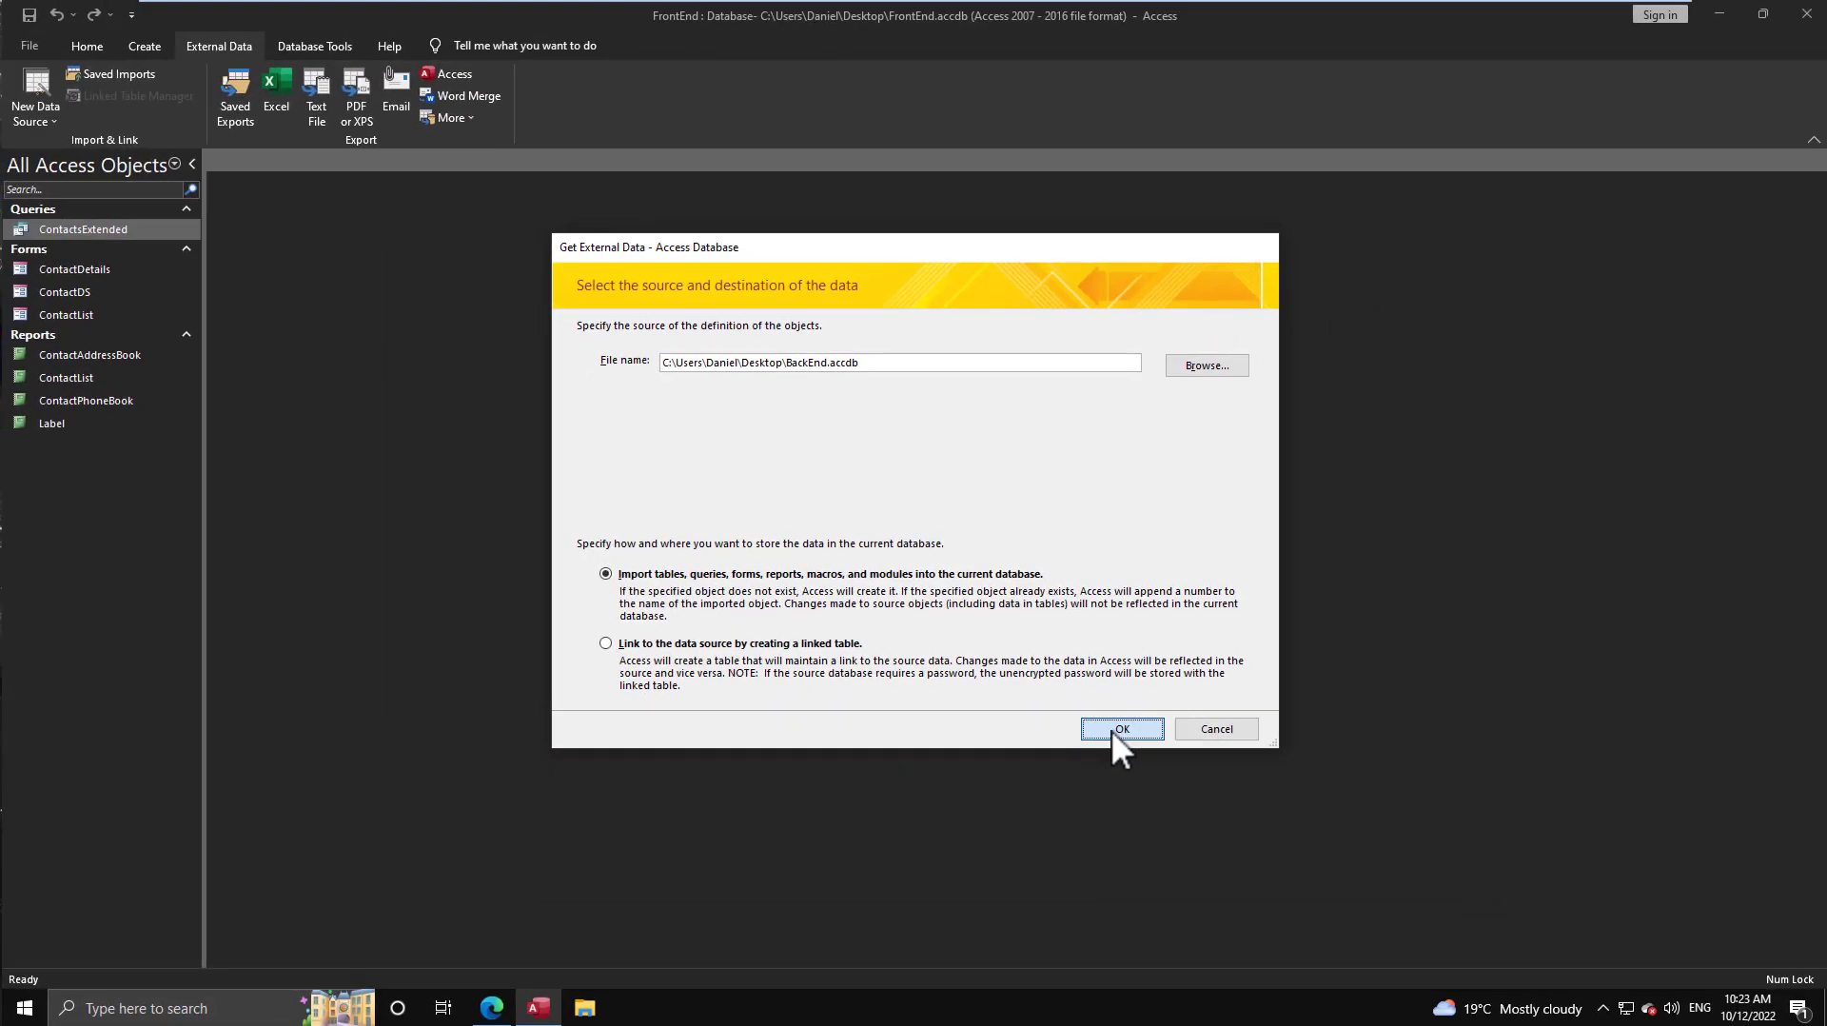
Browse BackEnd.accdb's modules, macros, forms, queries and tables in Import Objects.
click(1255, 864)
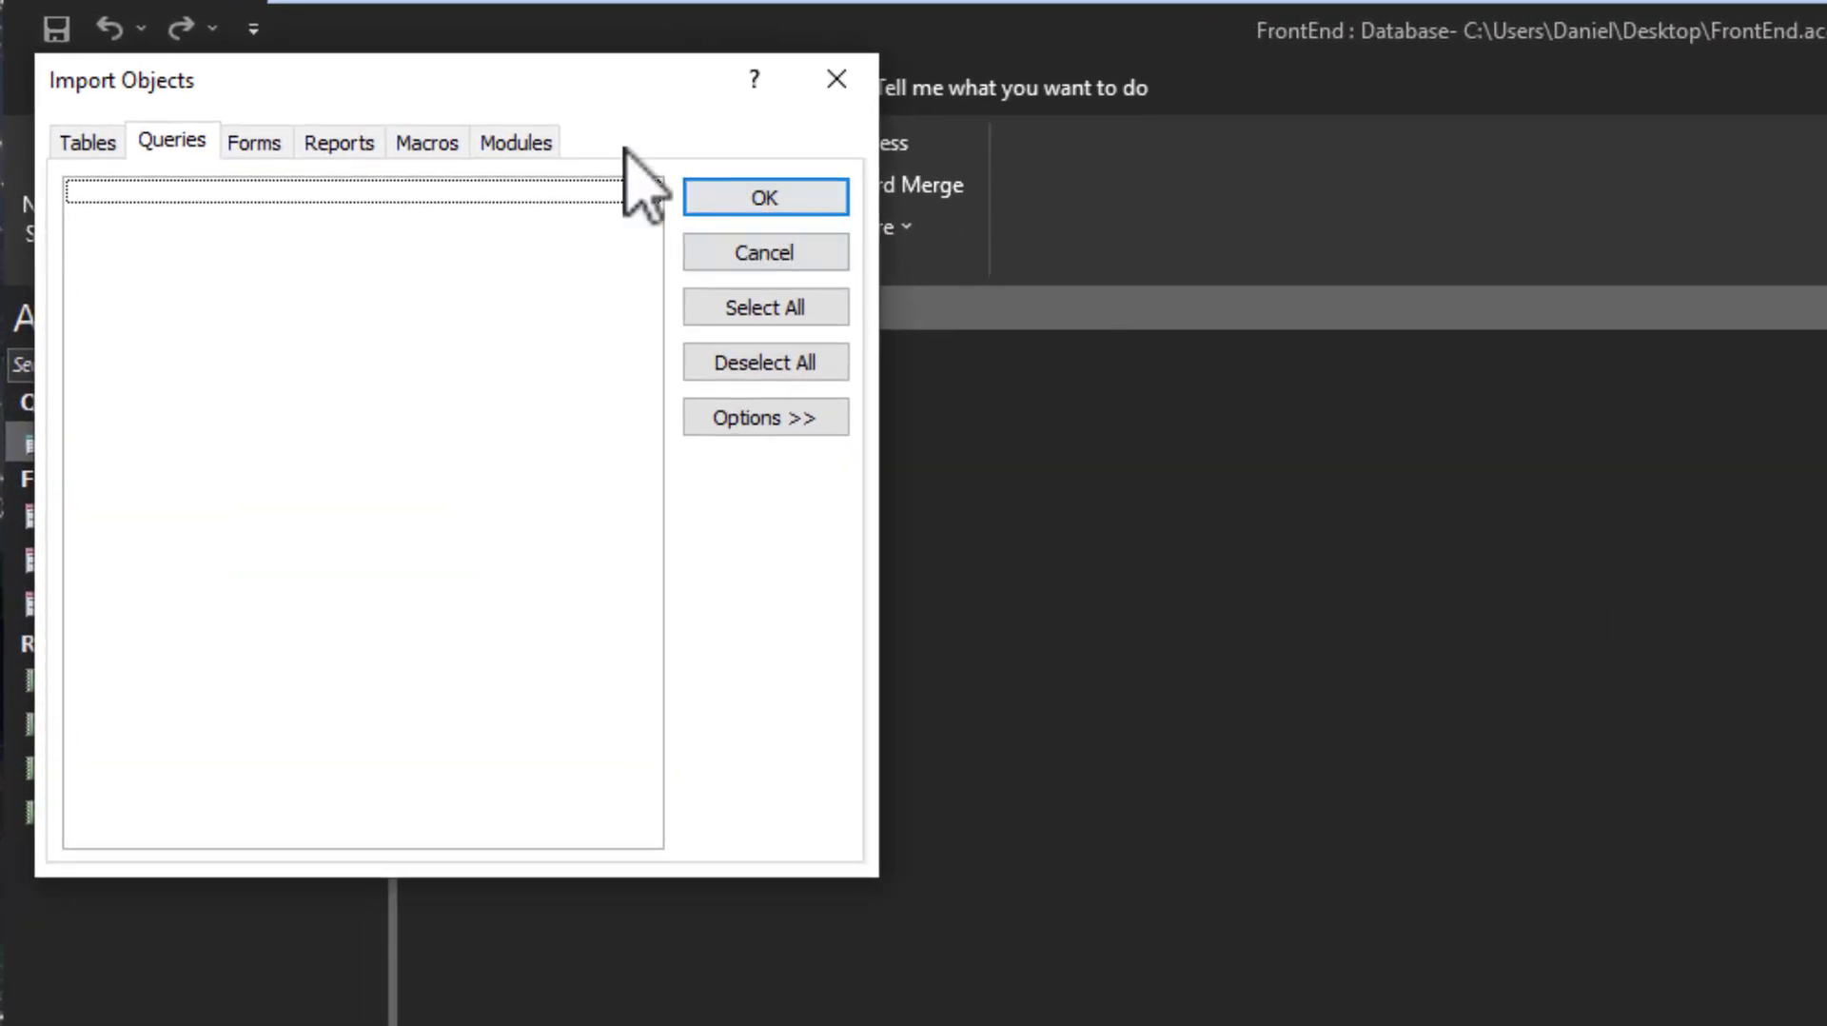
click(516, 143)
click(426, 143)
click(254, 143)
click(162, 145)
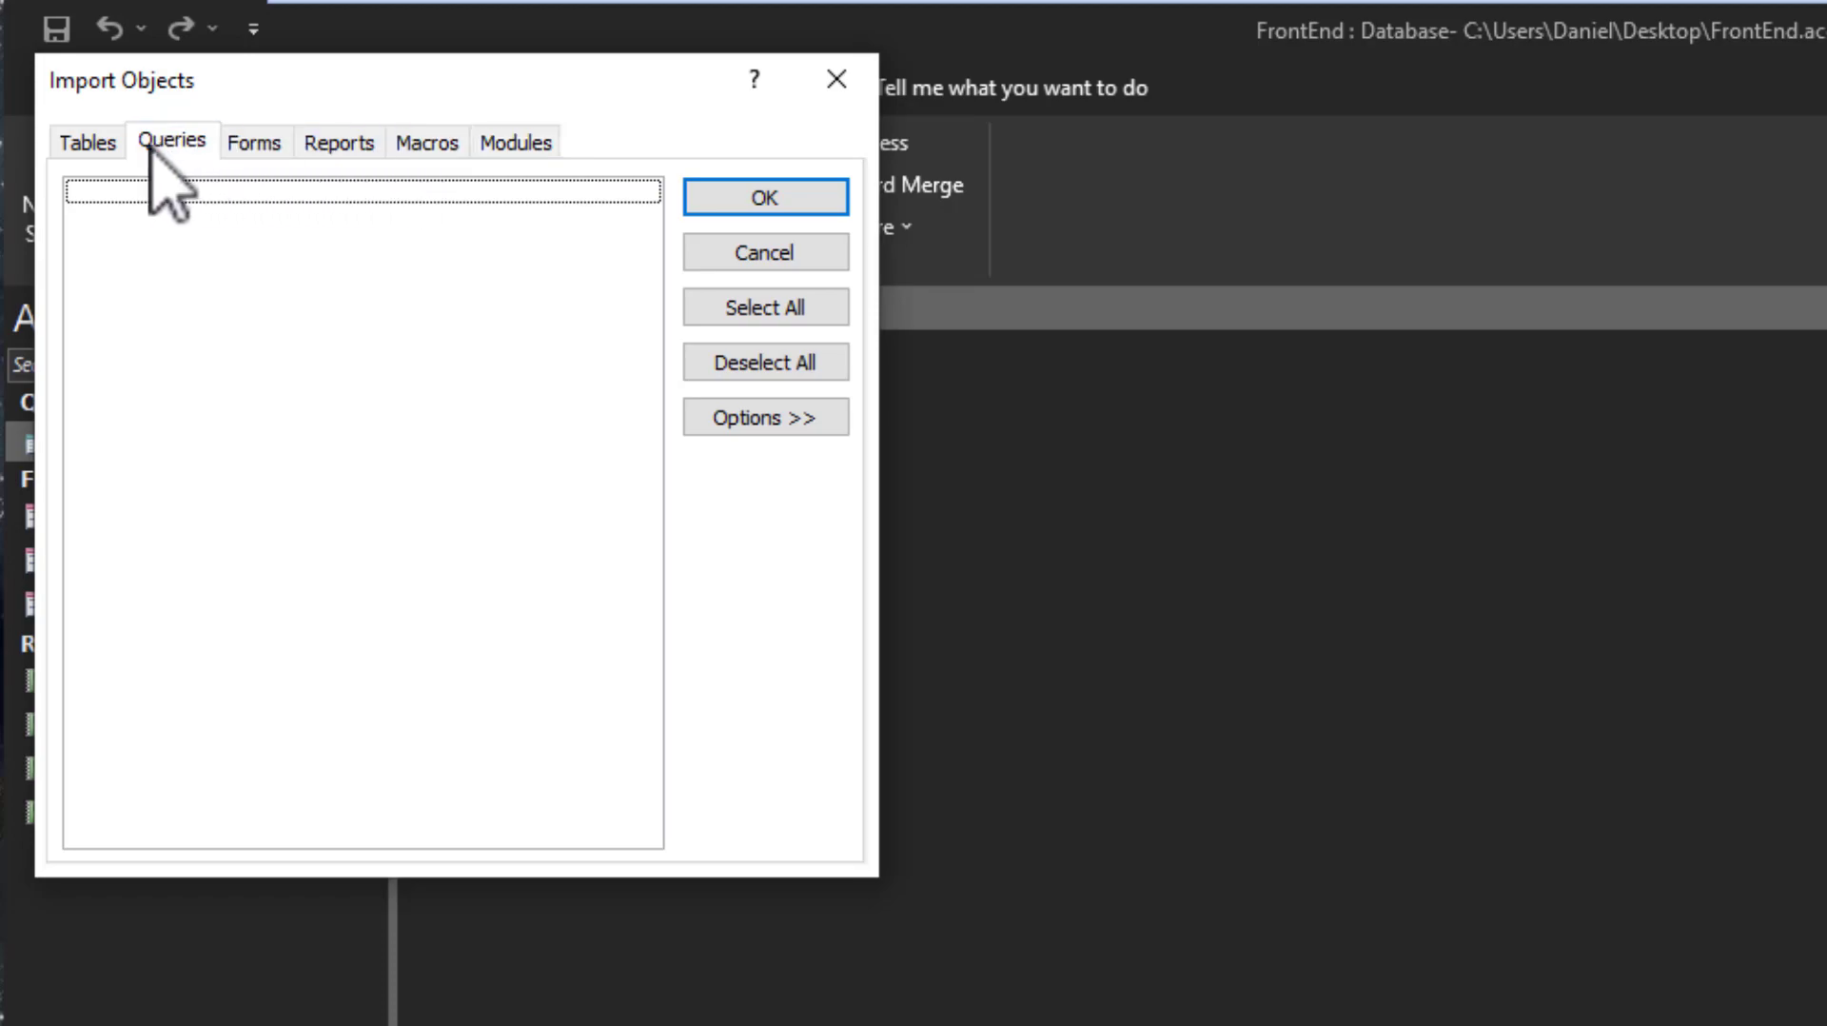
click(76, 157)
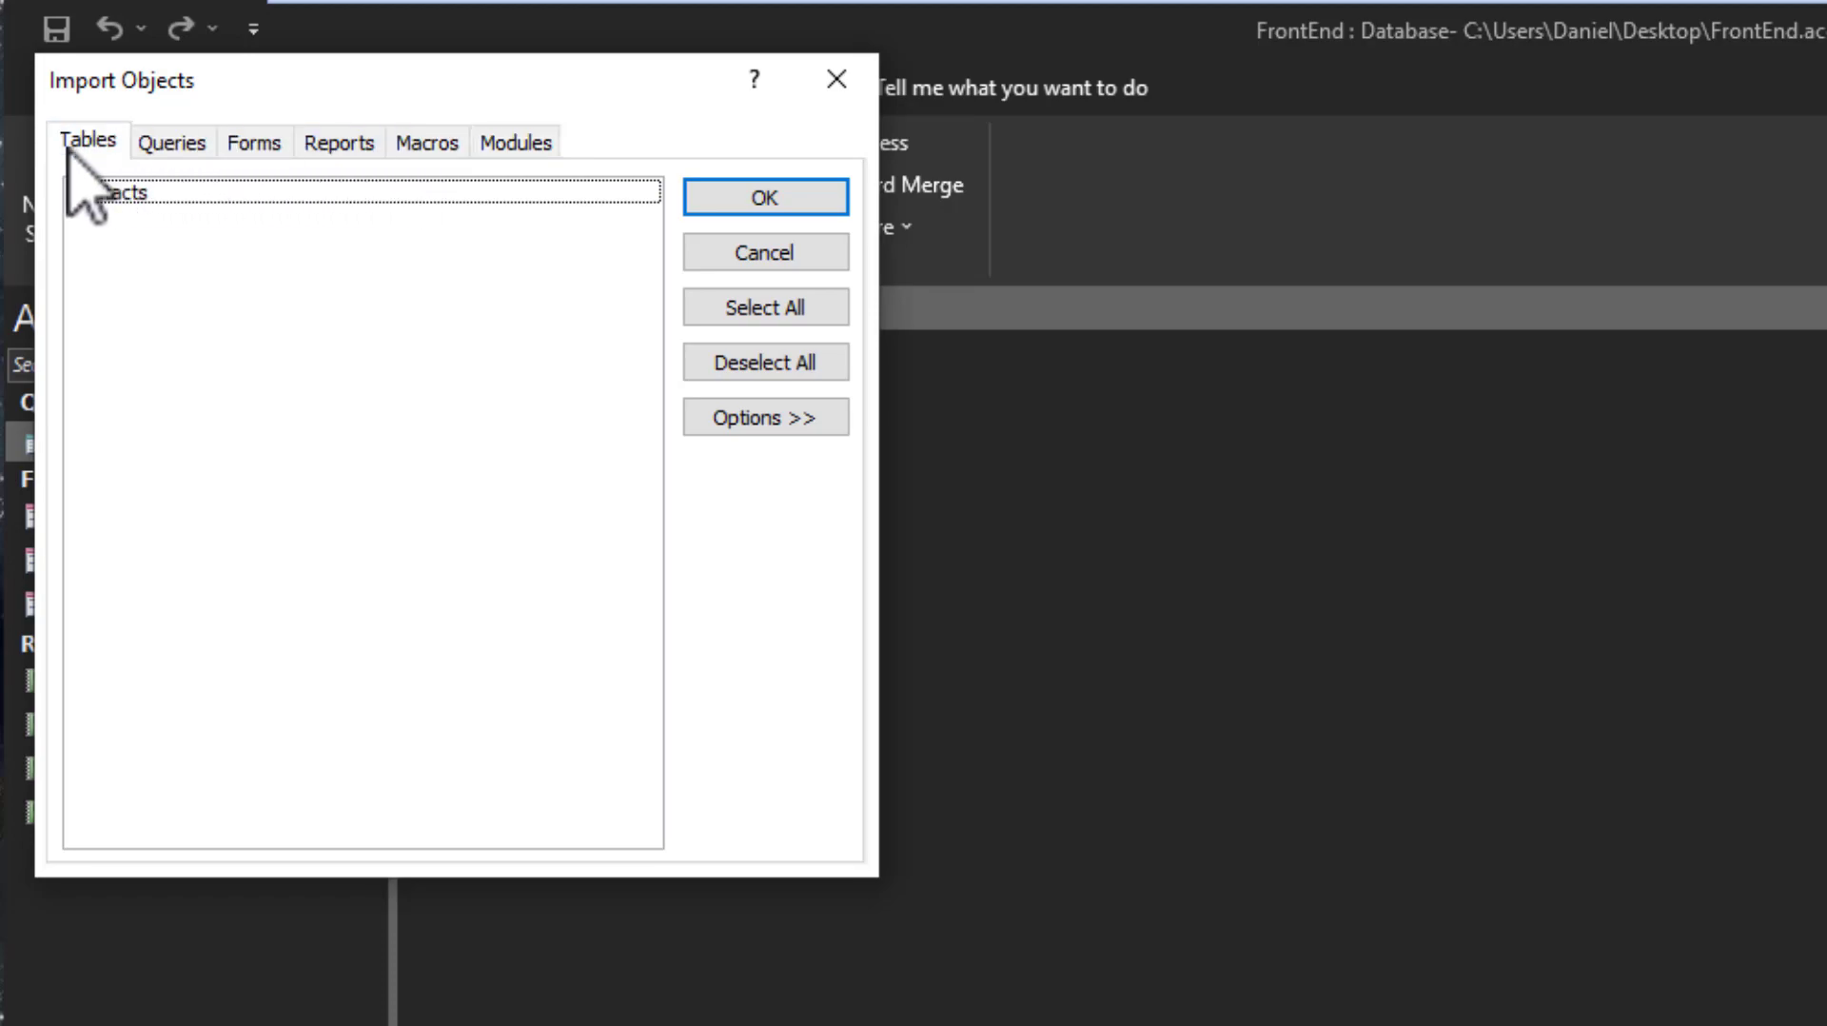
Import the Contacts table with relationships, definition and data.
click(177, 195)
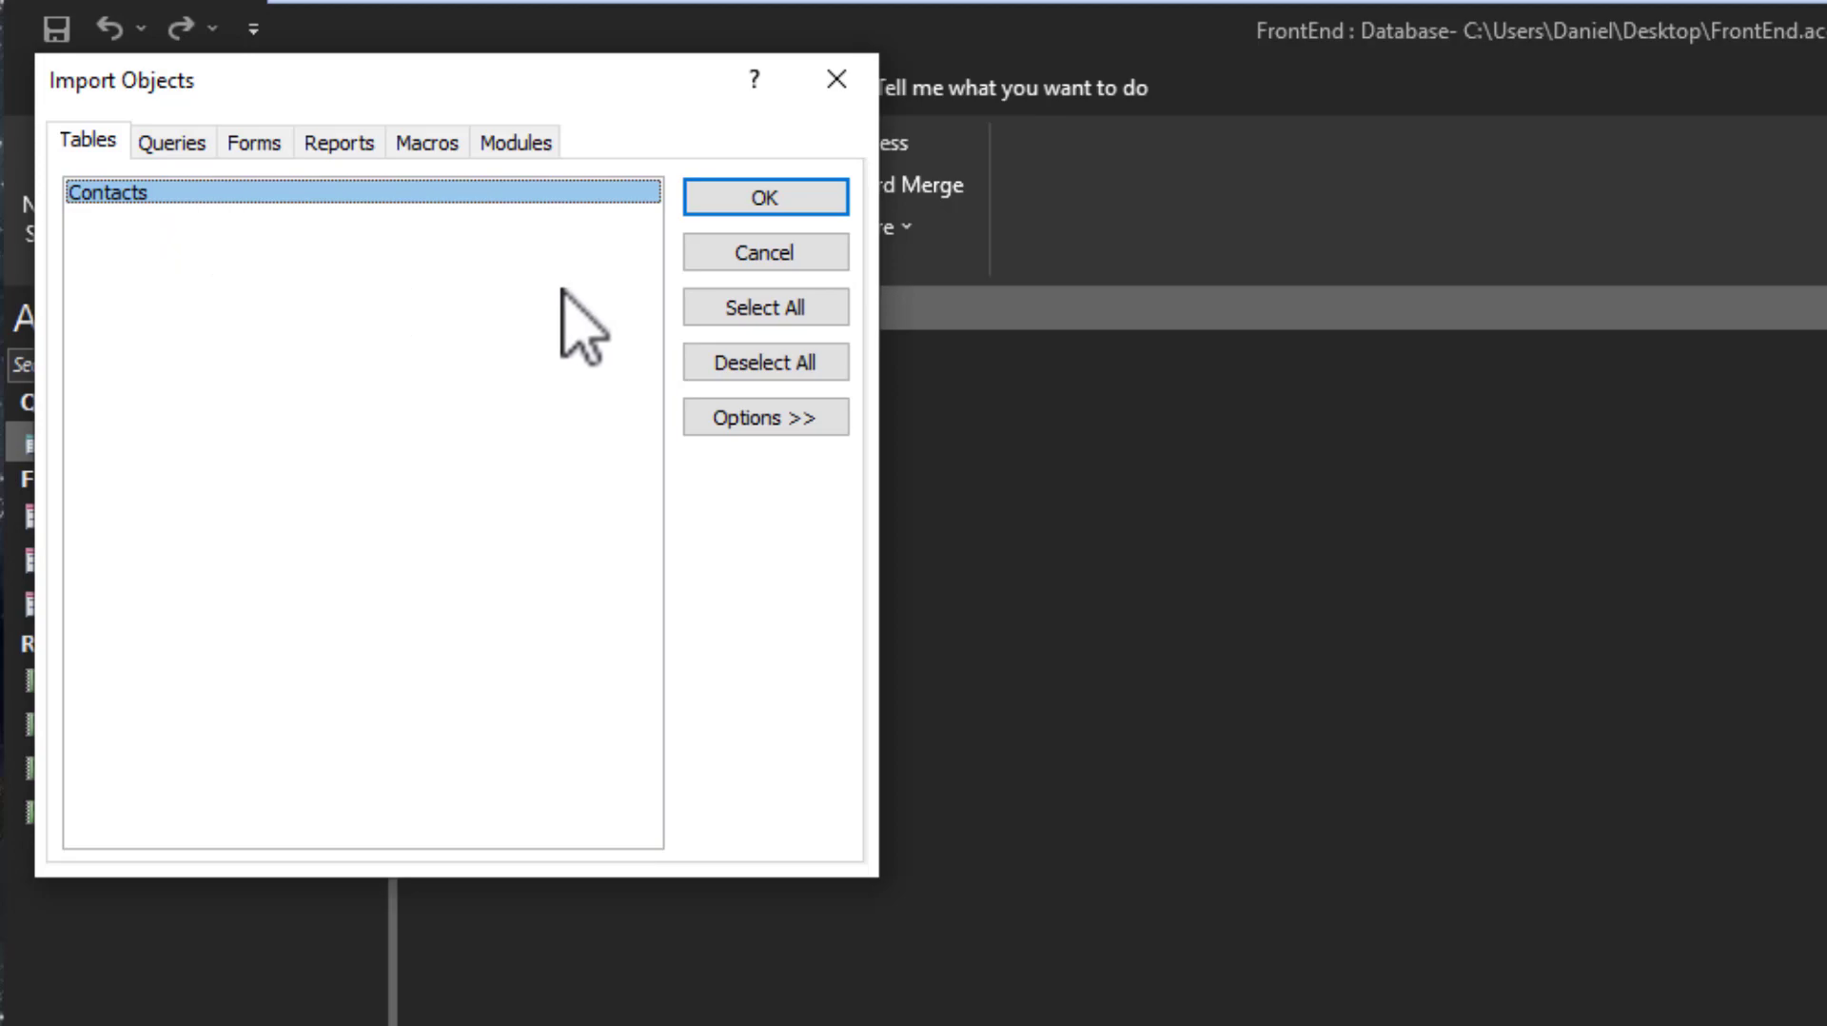
click(752, 422)
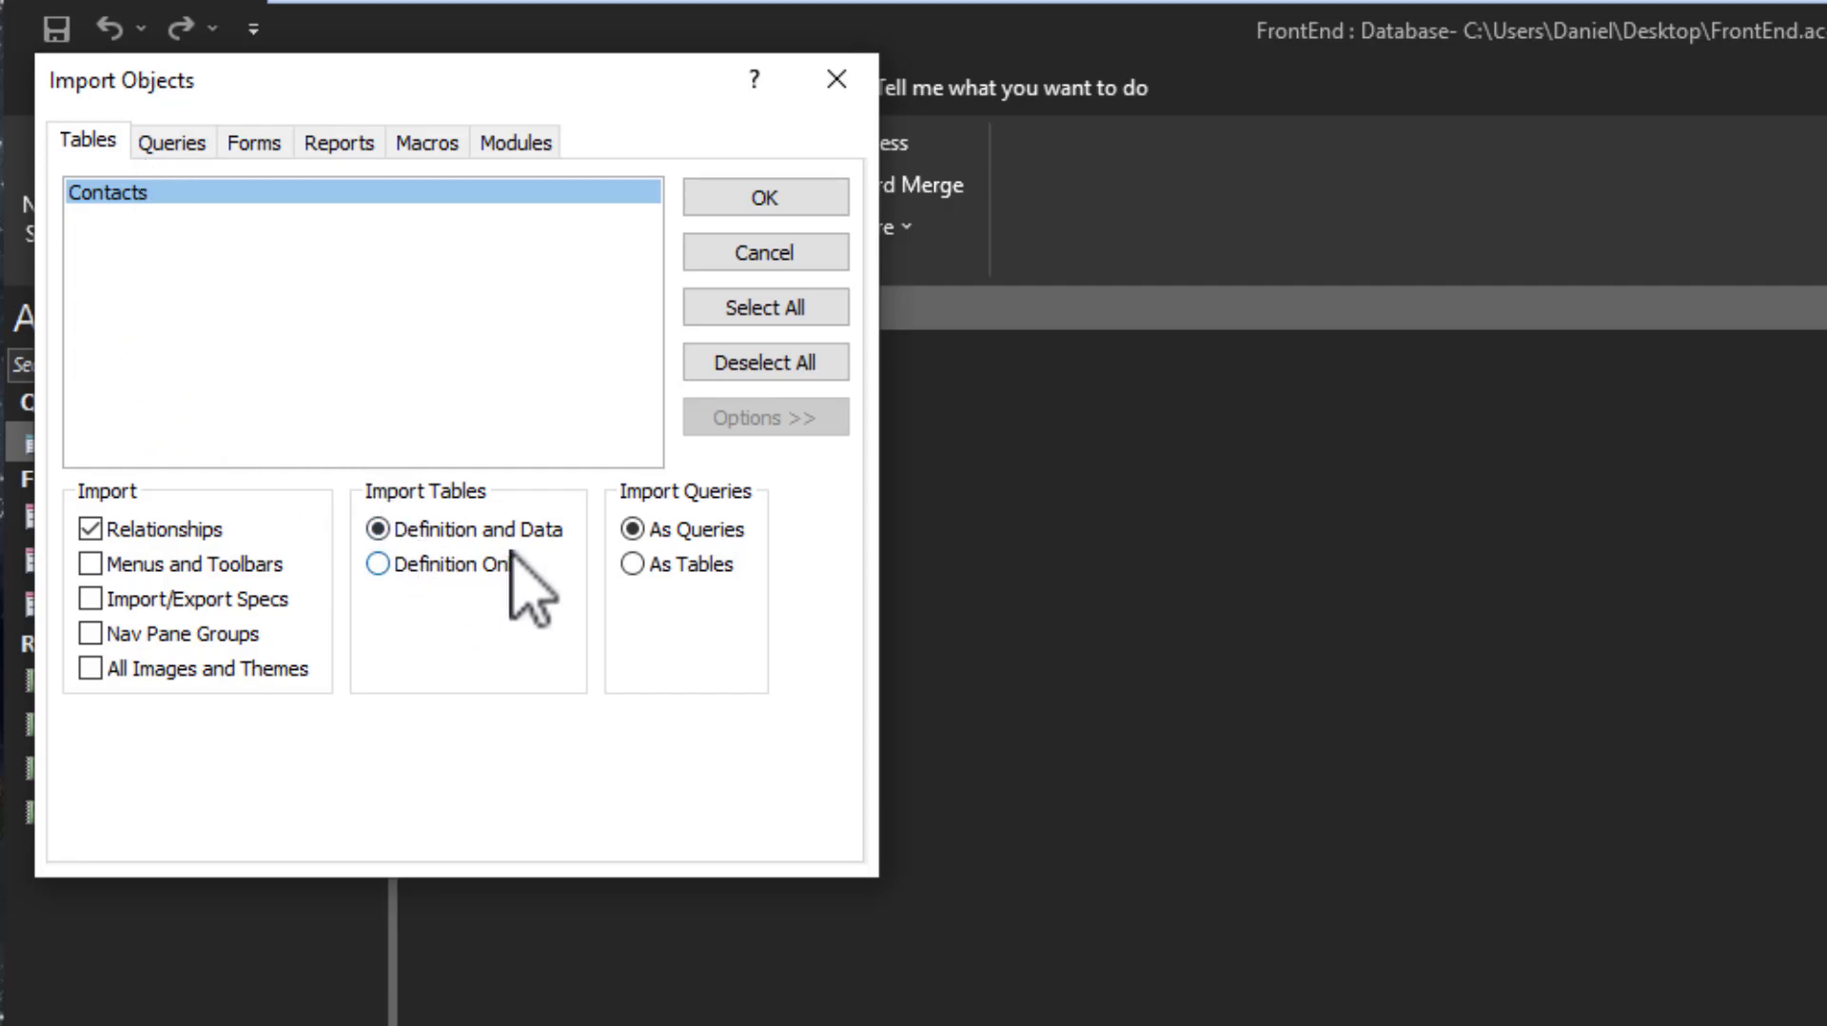
click(757, 195)
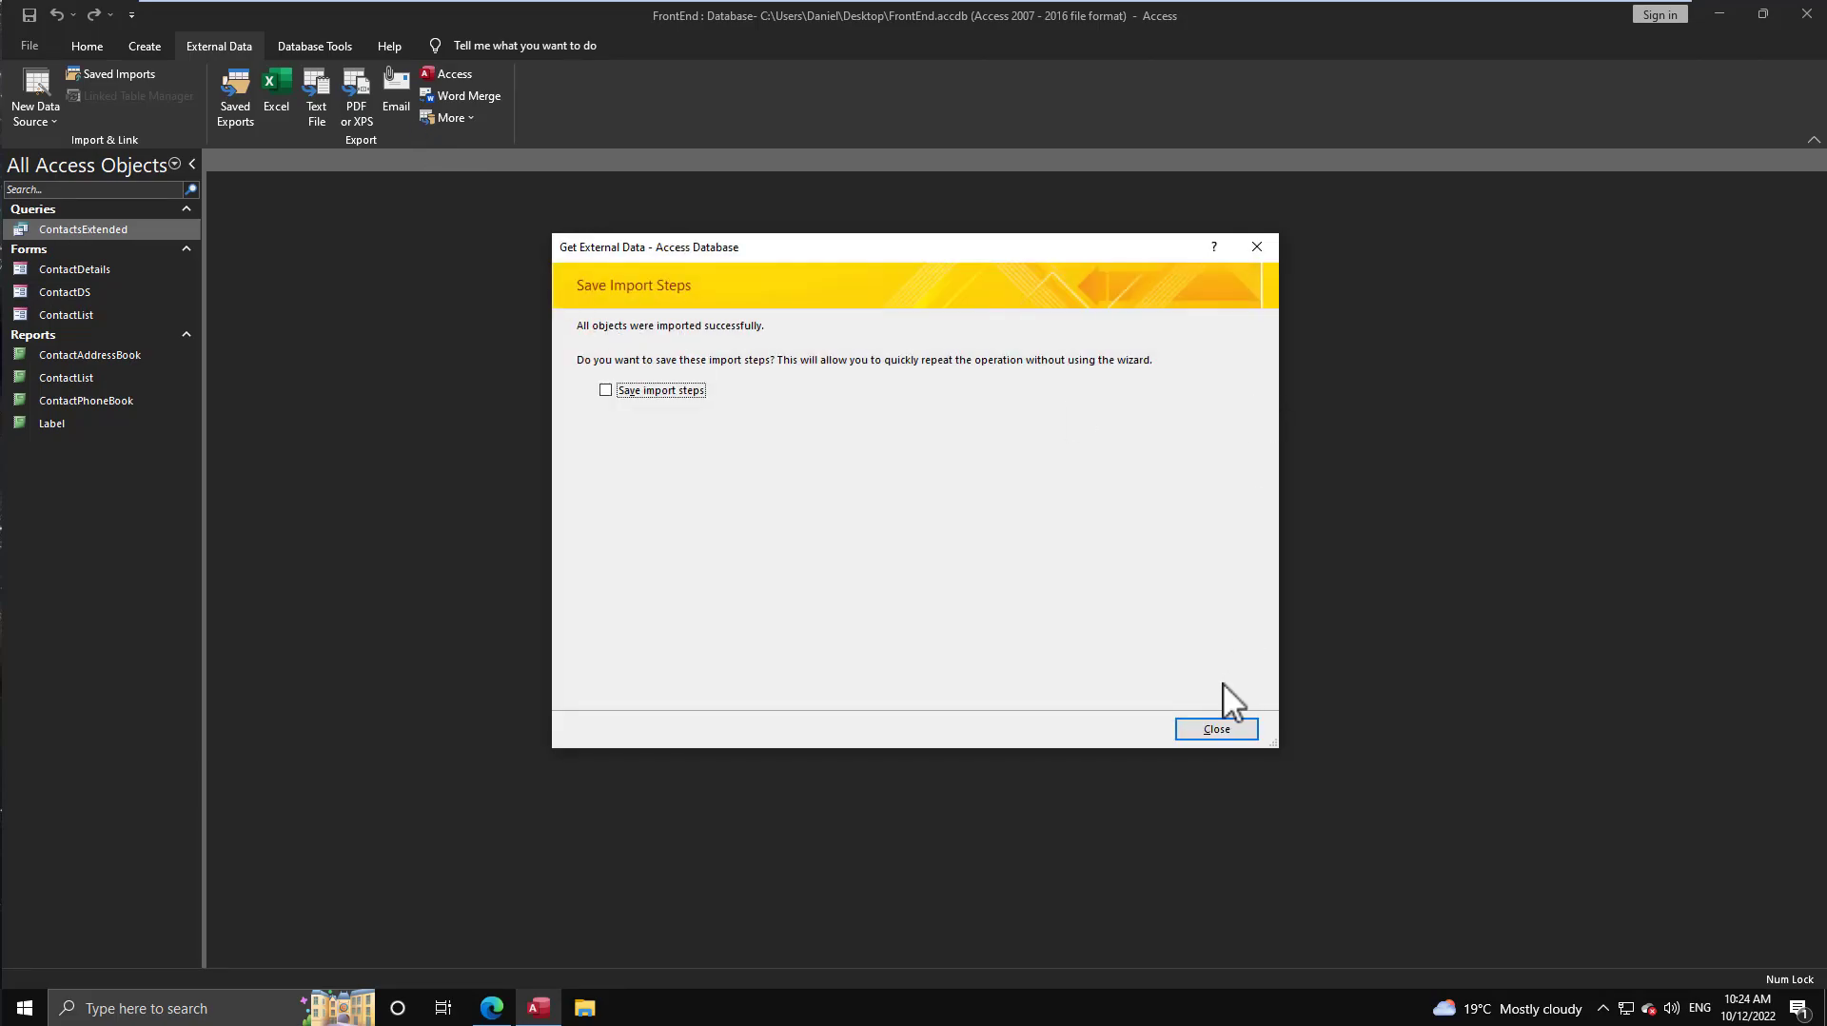
Inspect the imported Contacts table's fields in Design View, including FaxNumber's data type.
click(1217, 729)
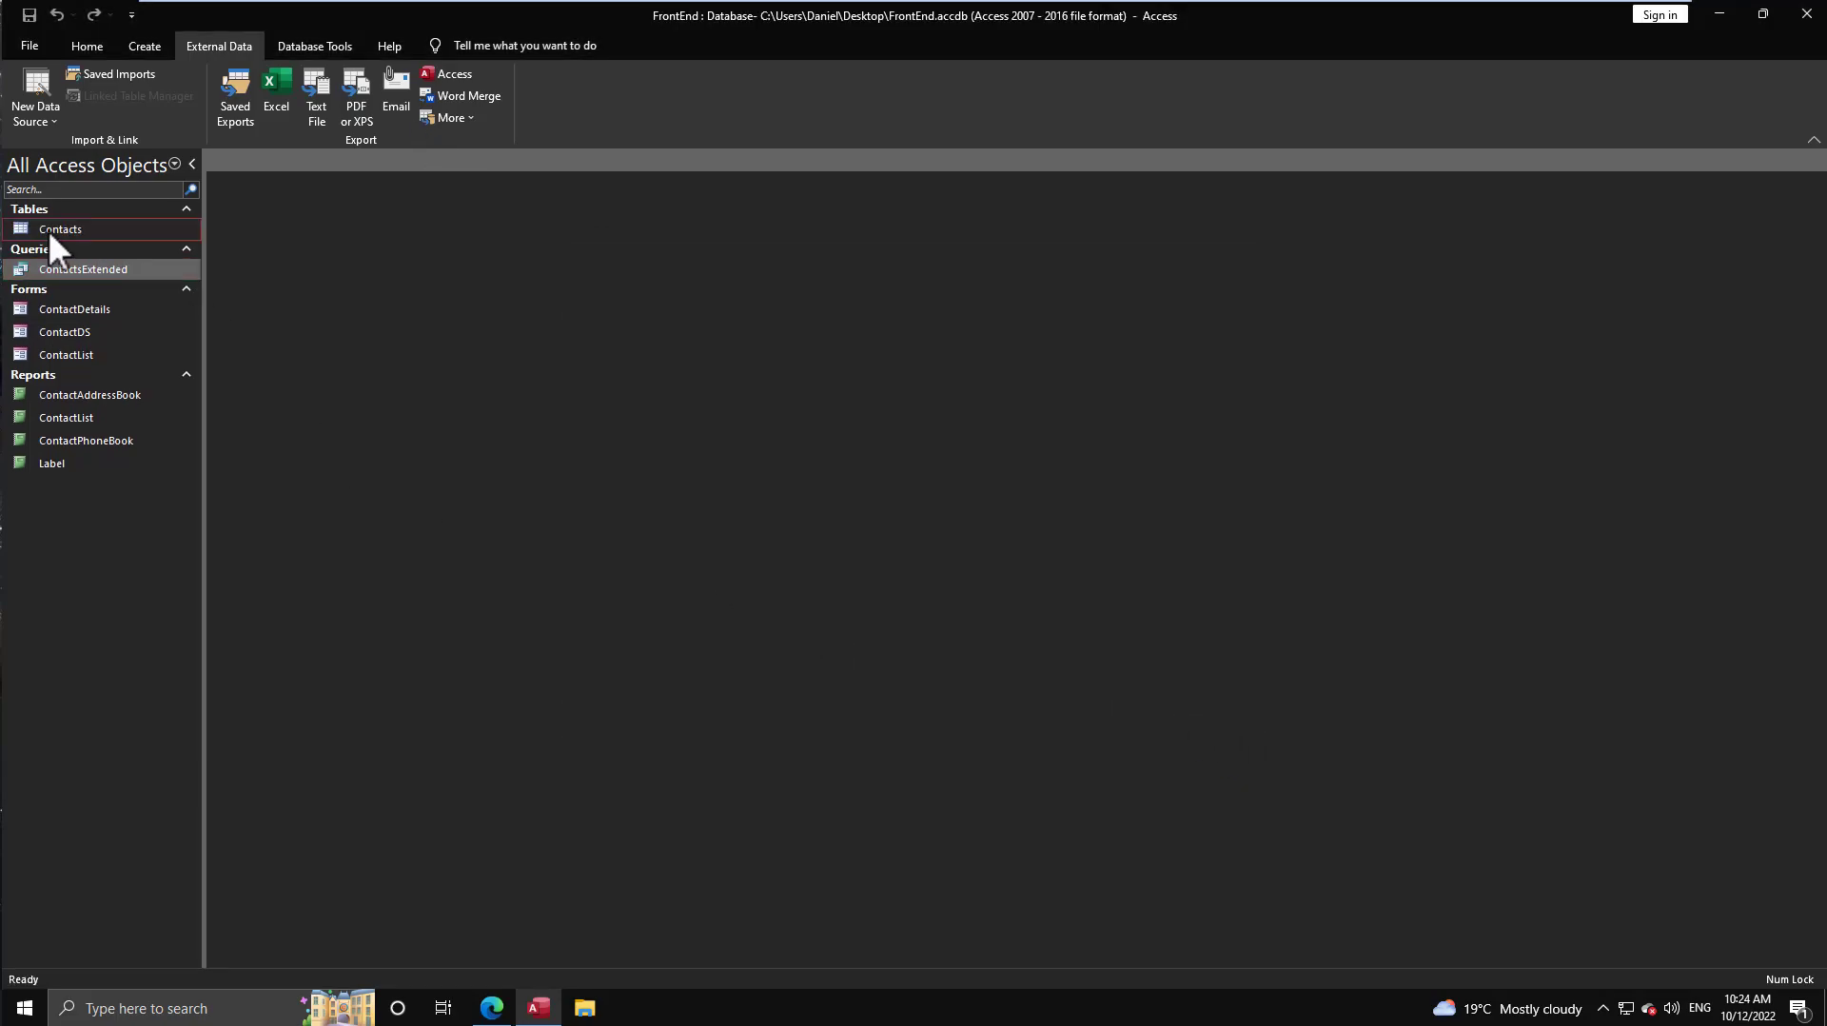
click(49, 226)
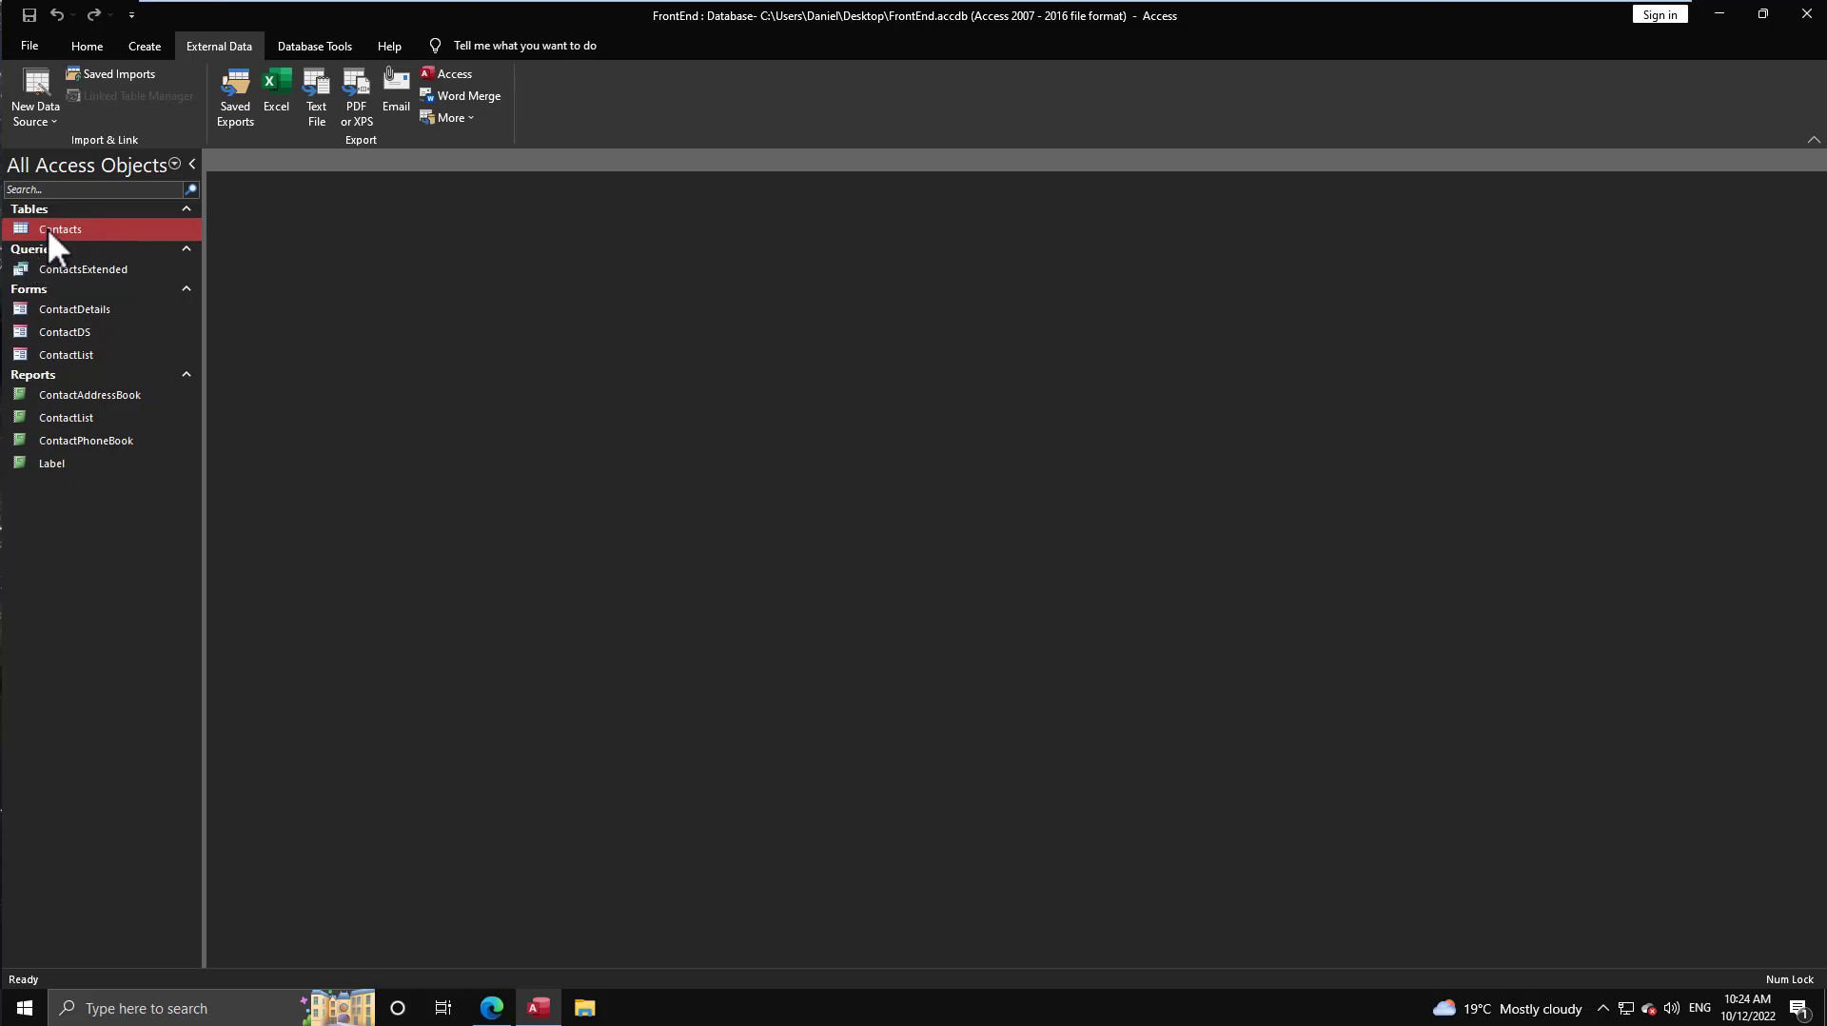
right_click(47, 229)
click(96, 267)
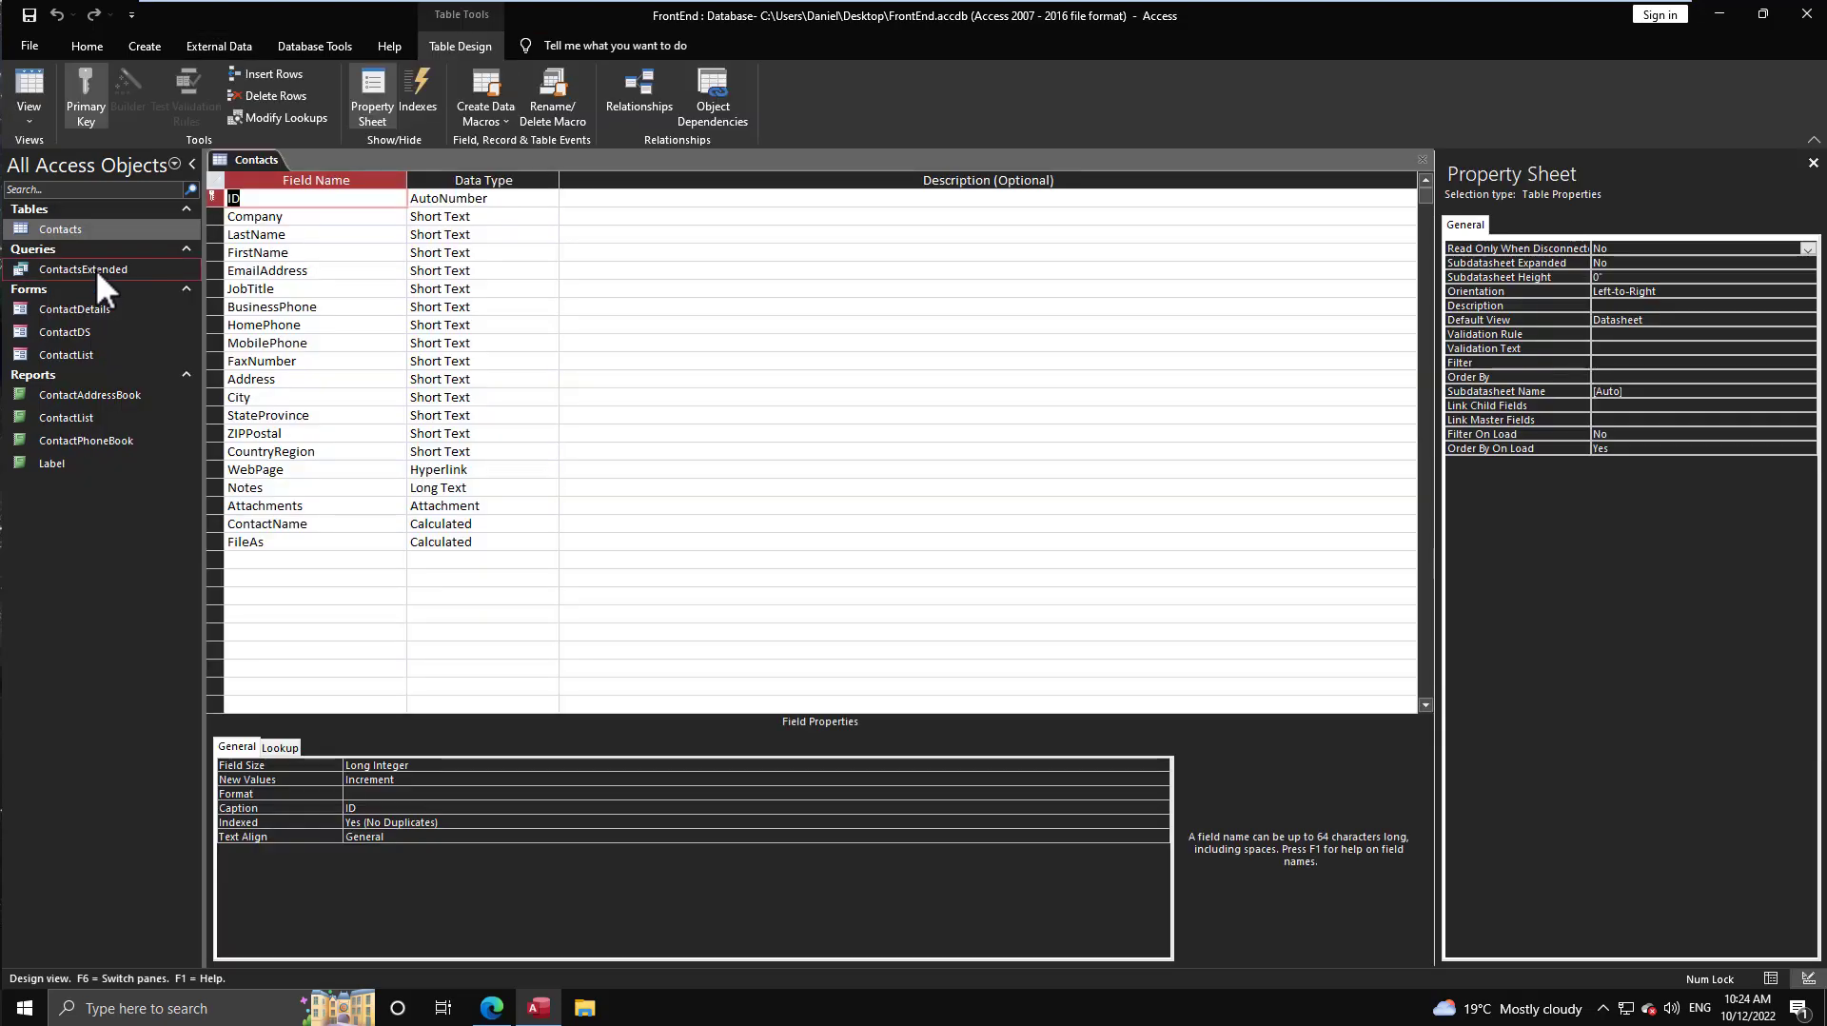
click(413, 362)
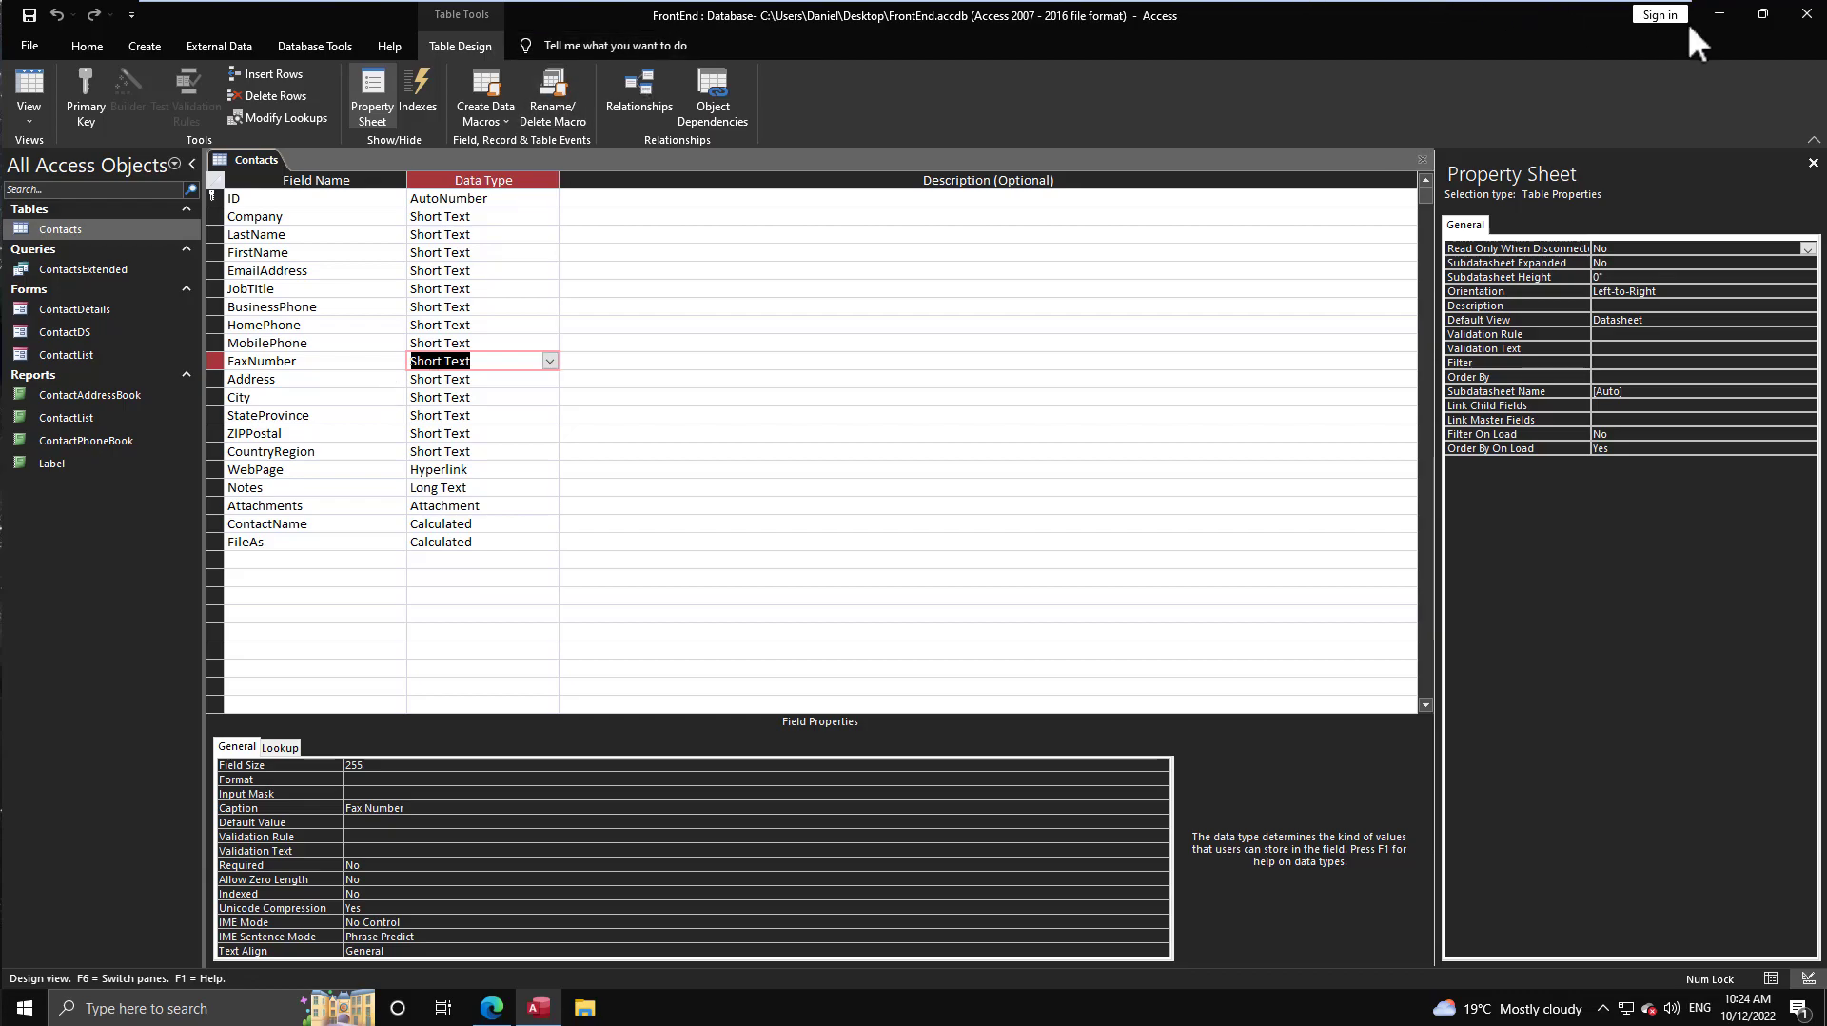
click(1422, 158)
Delete the Contacts table from FrontEnd.
click(78, 267)
click(76, 226)
key(Delete)
Confirm the deletion, then compact and repair the FrontEnd database.
key(Return)
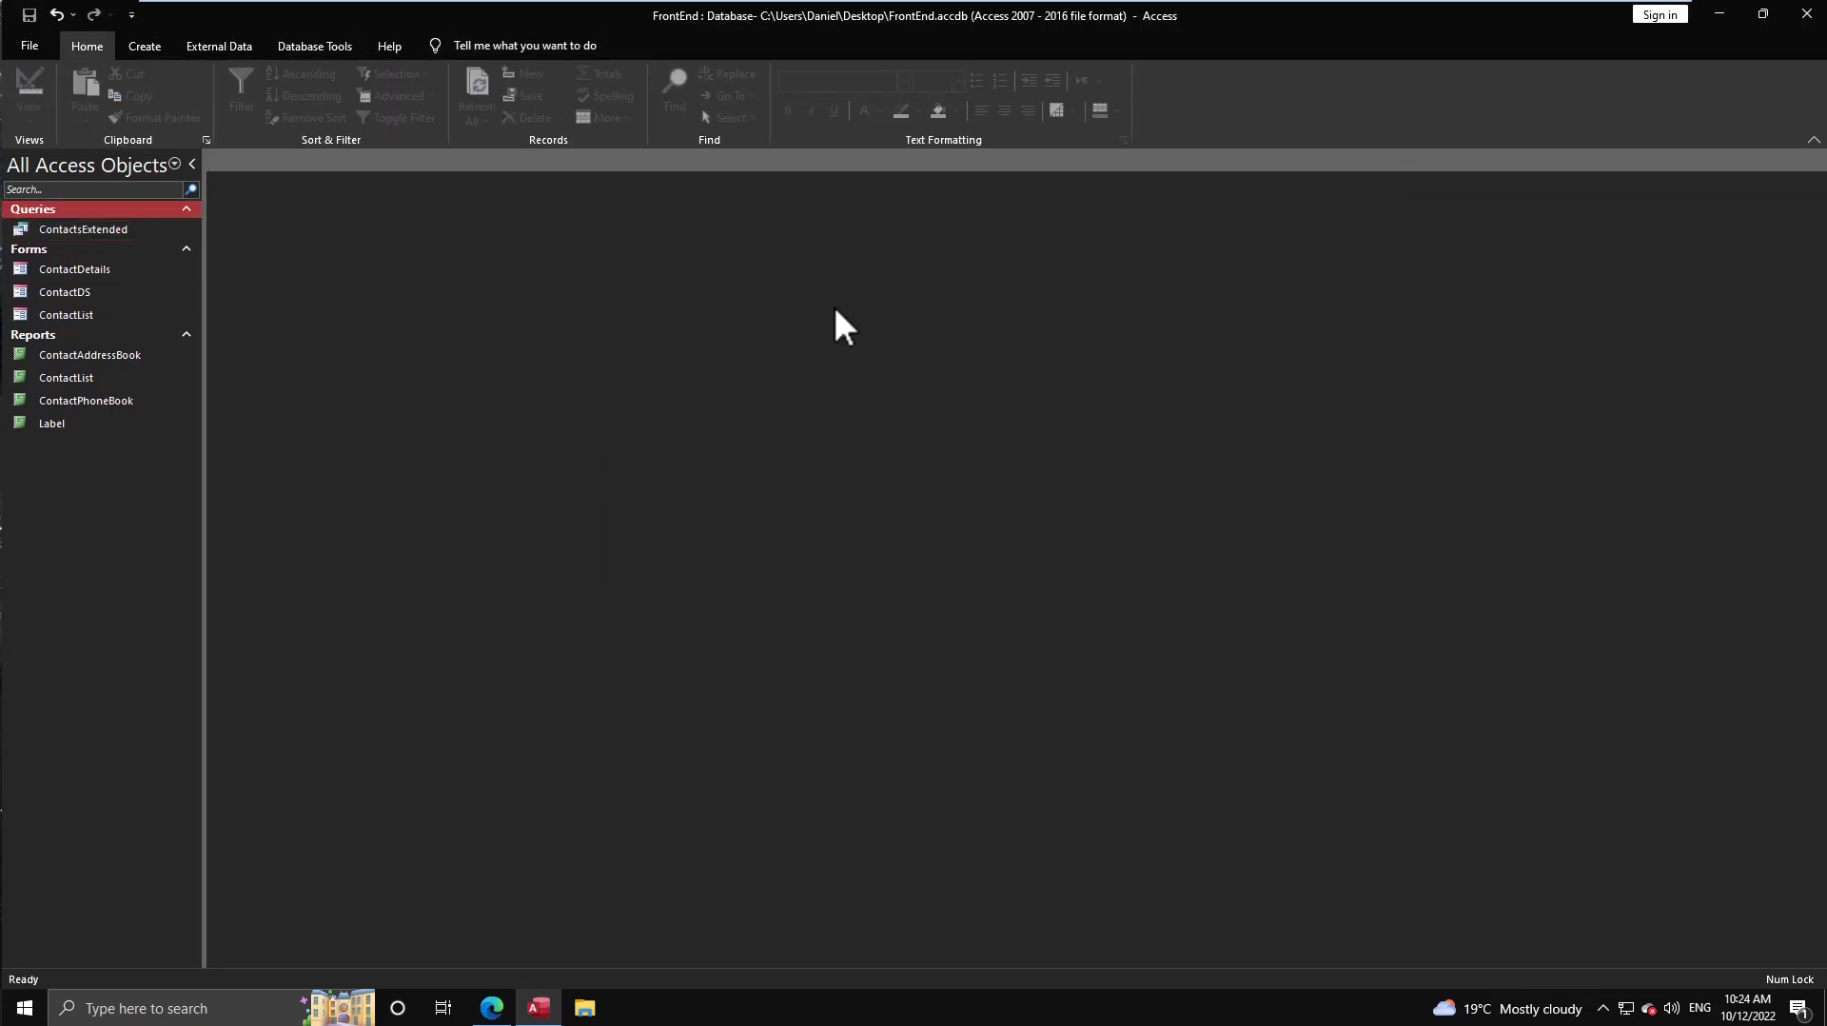
click(307, 46)
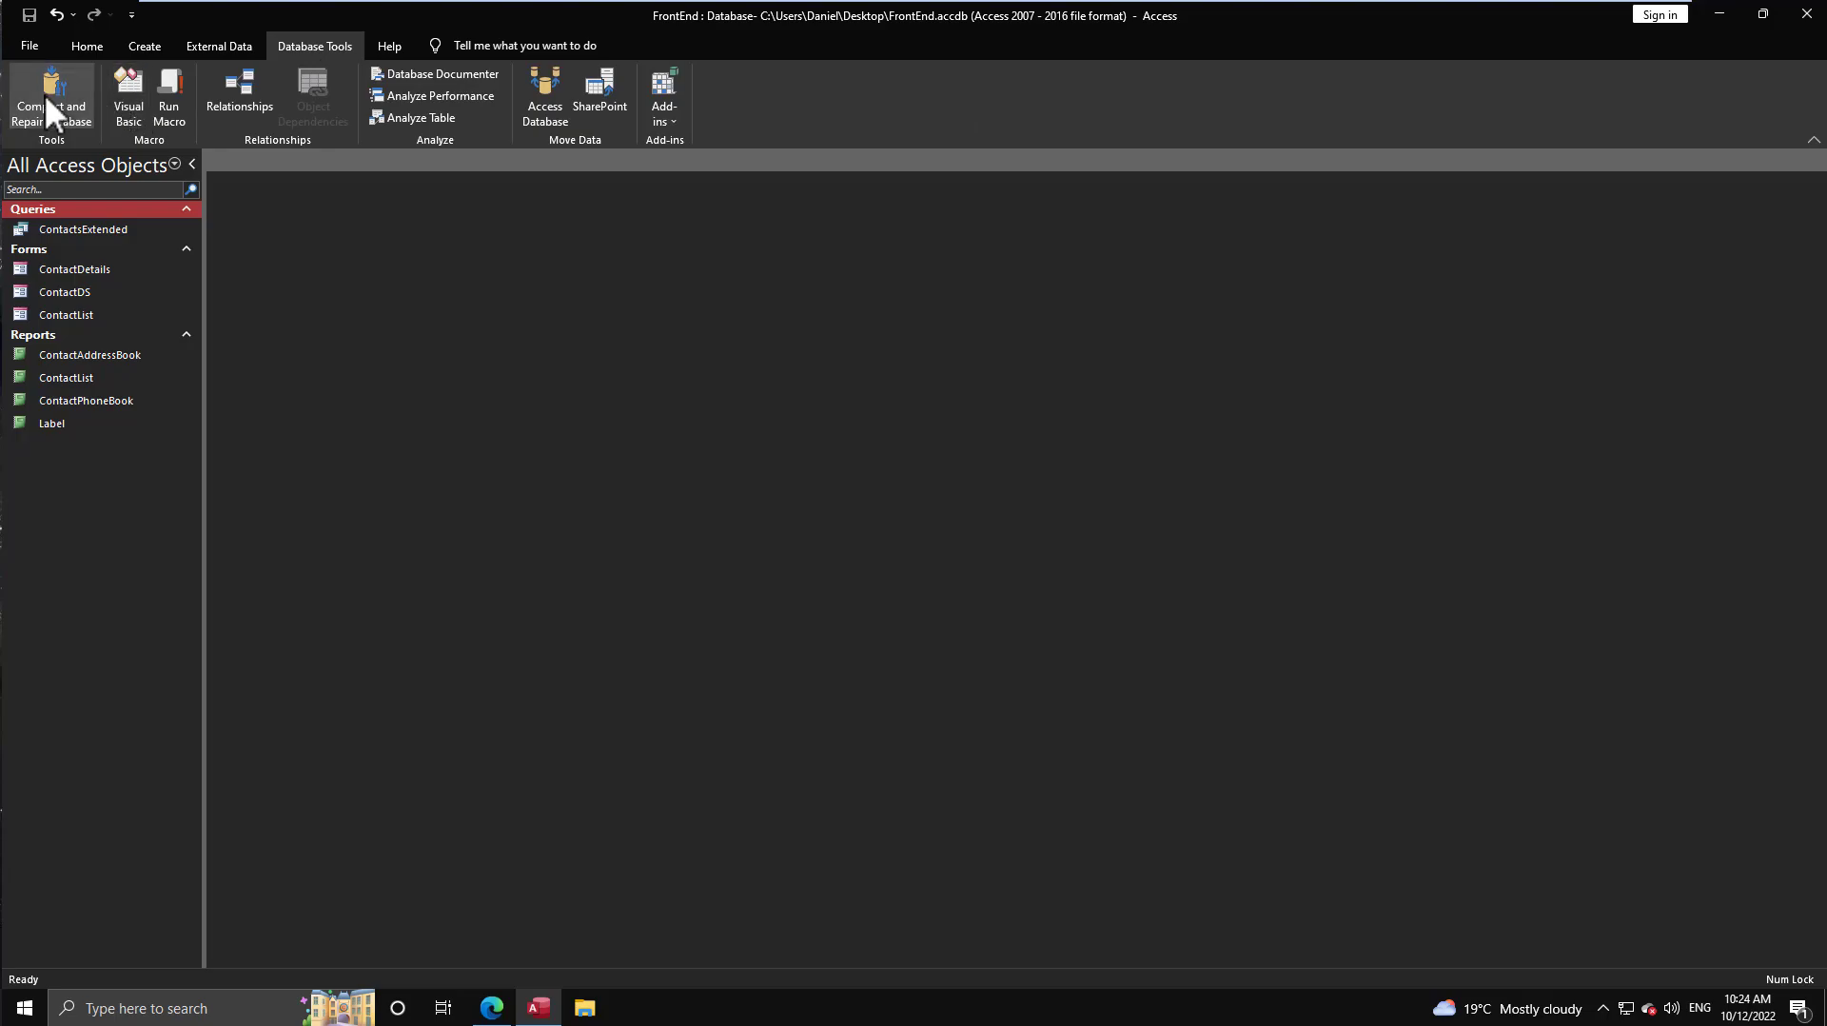
click(44, 94)
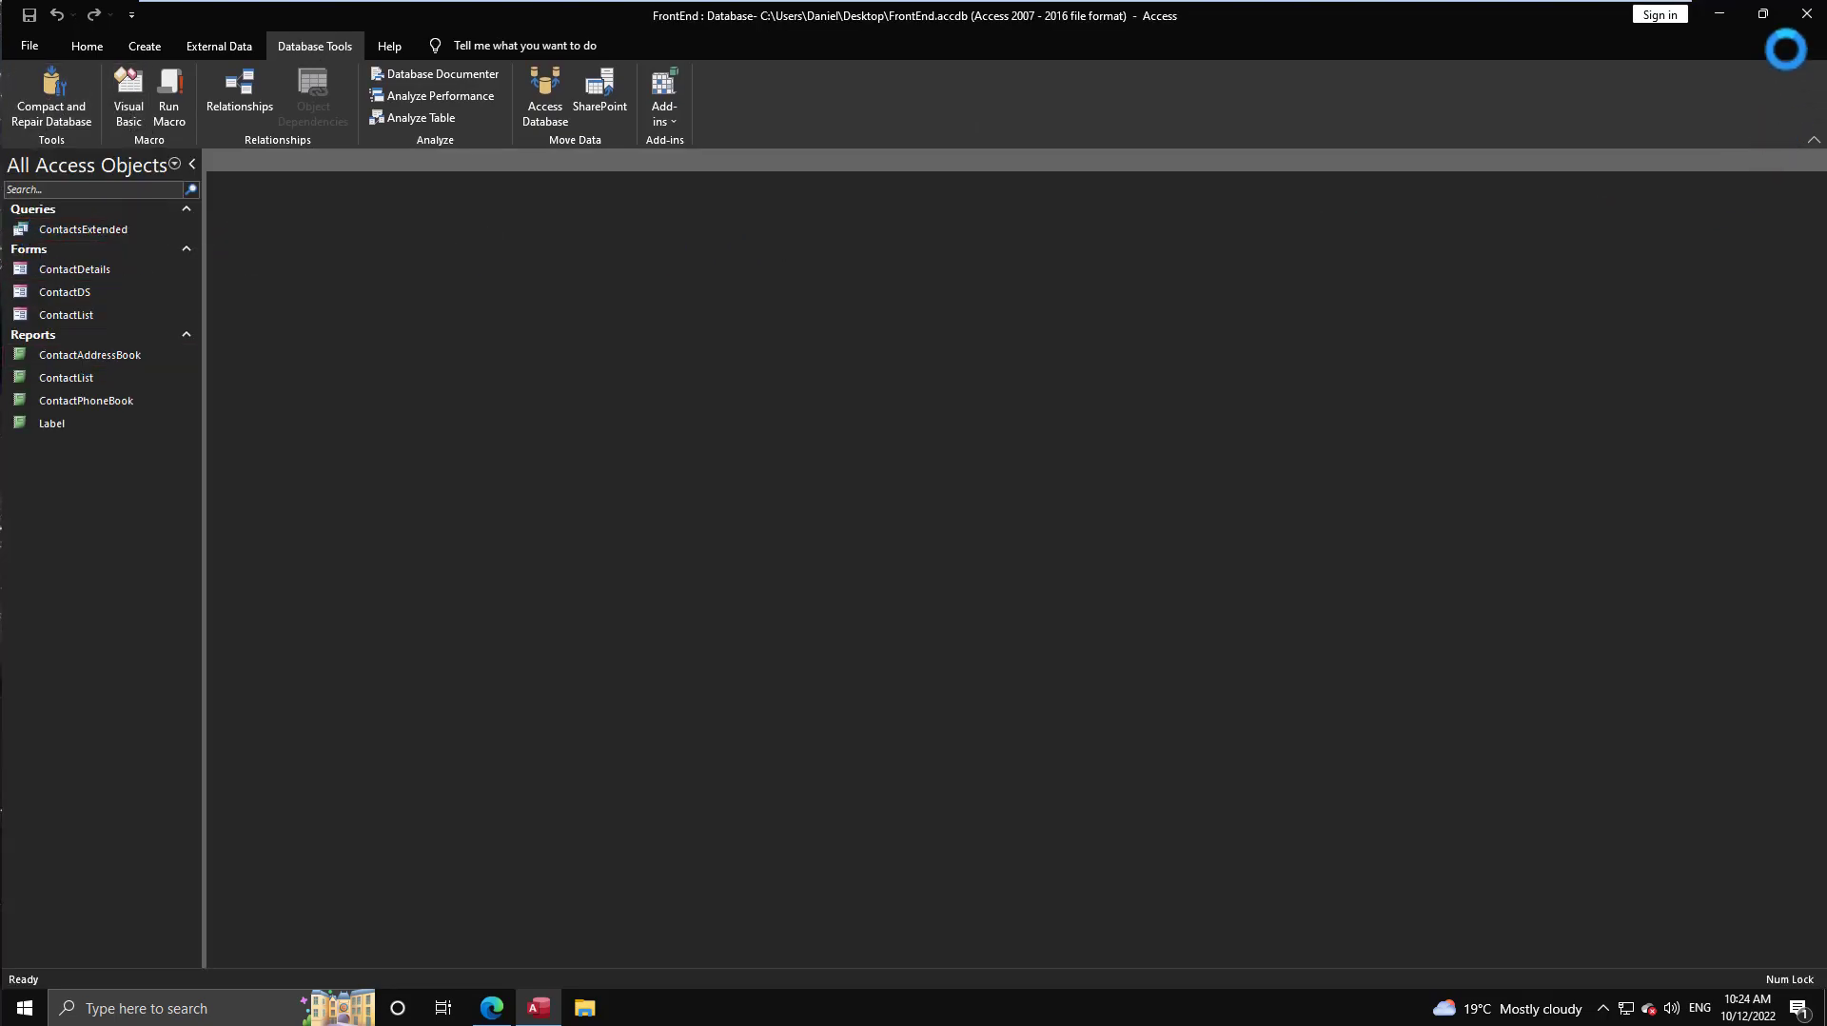
Restore the Access window and snap it to the right half of the screen.
click(1763, 13)
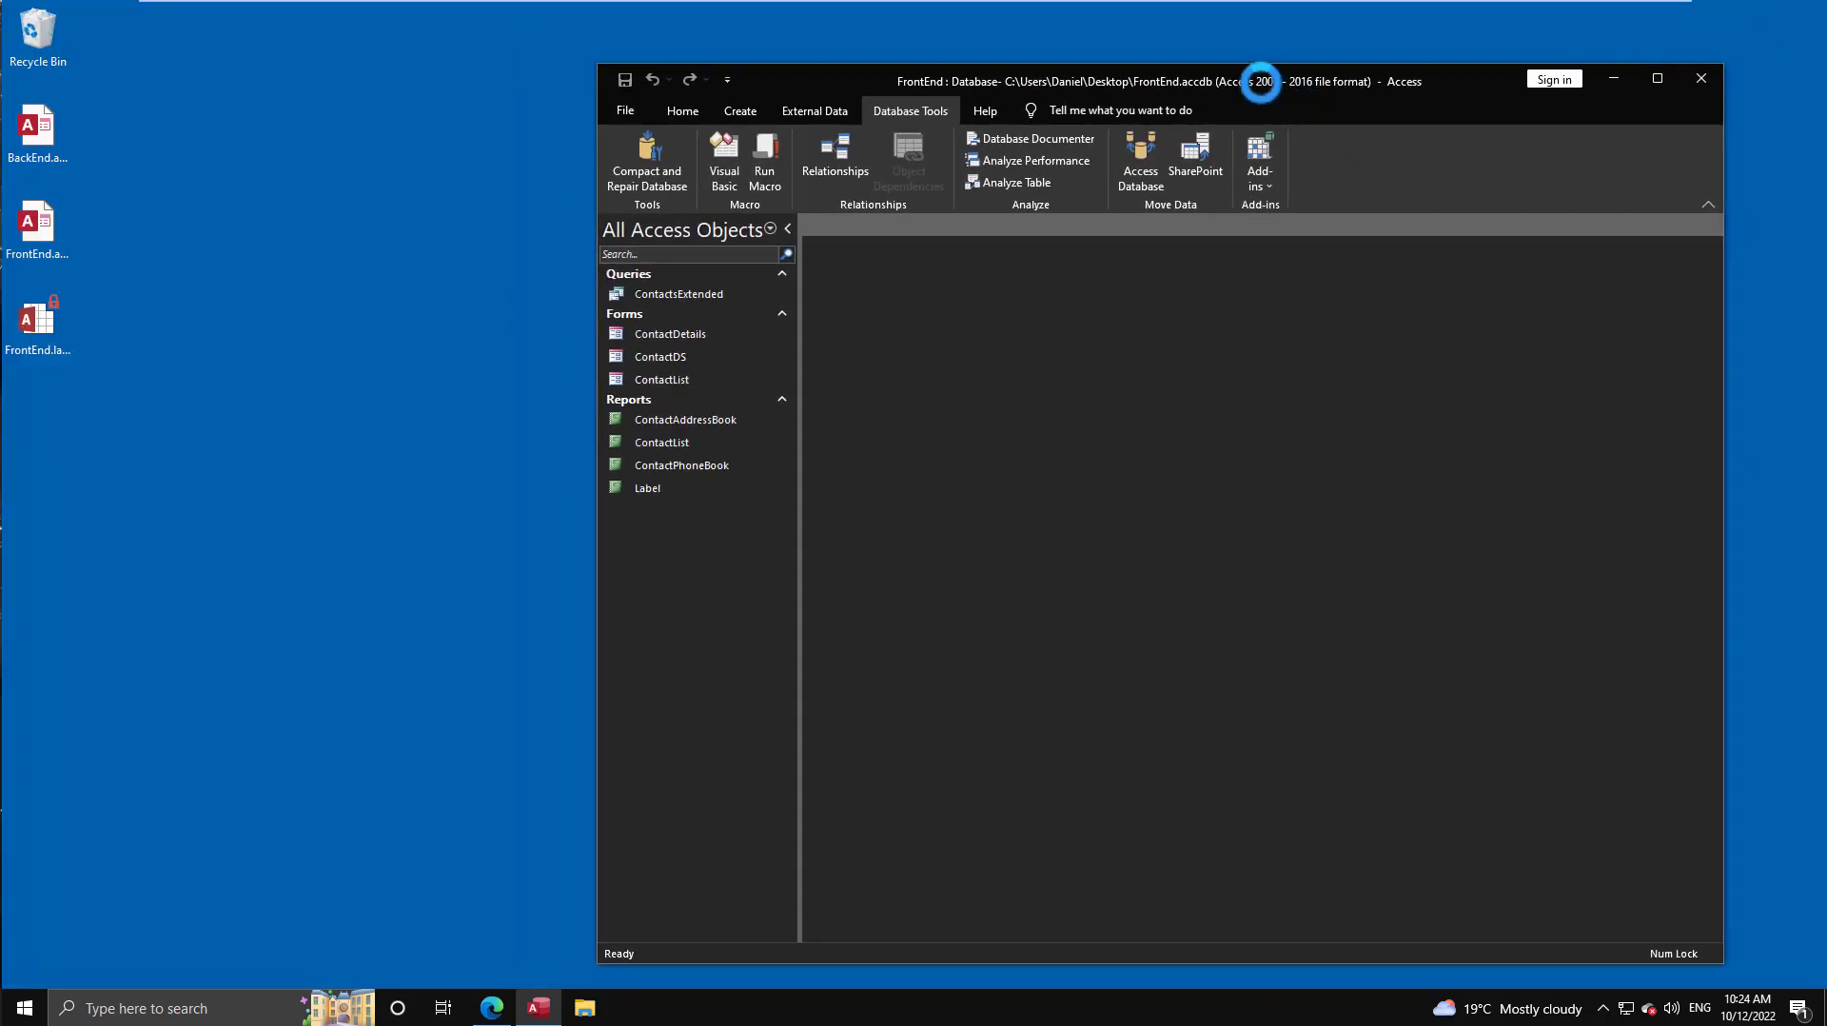
key(super+Right)
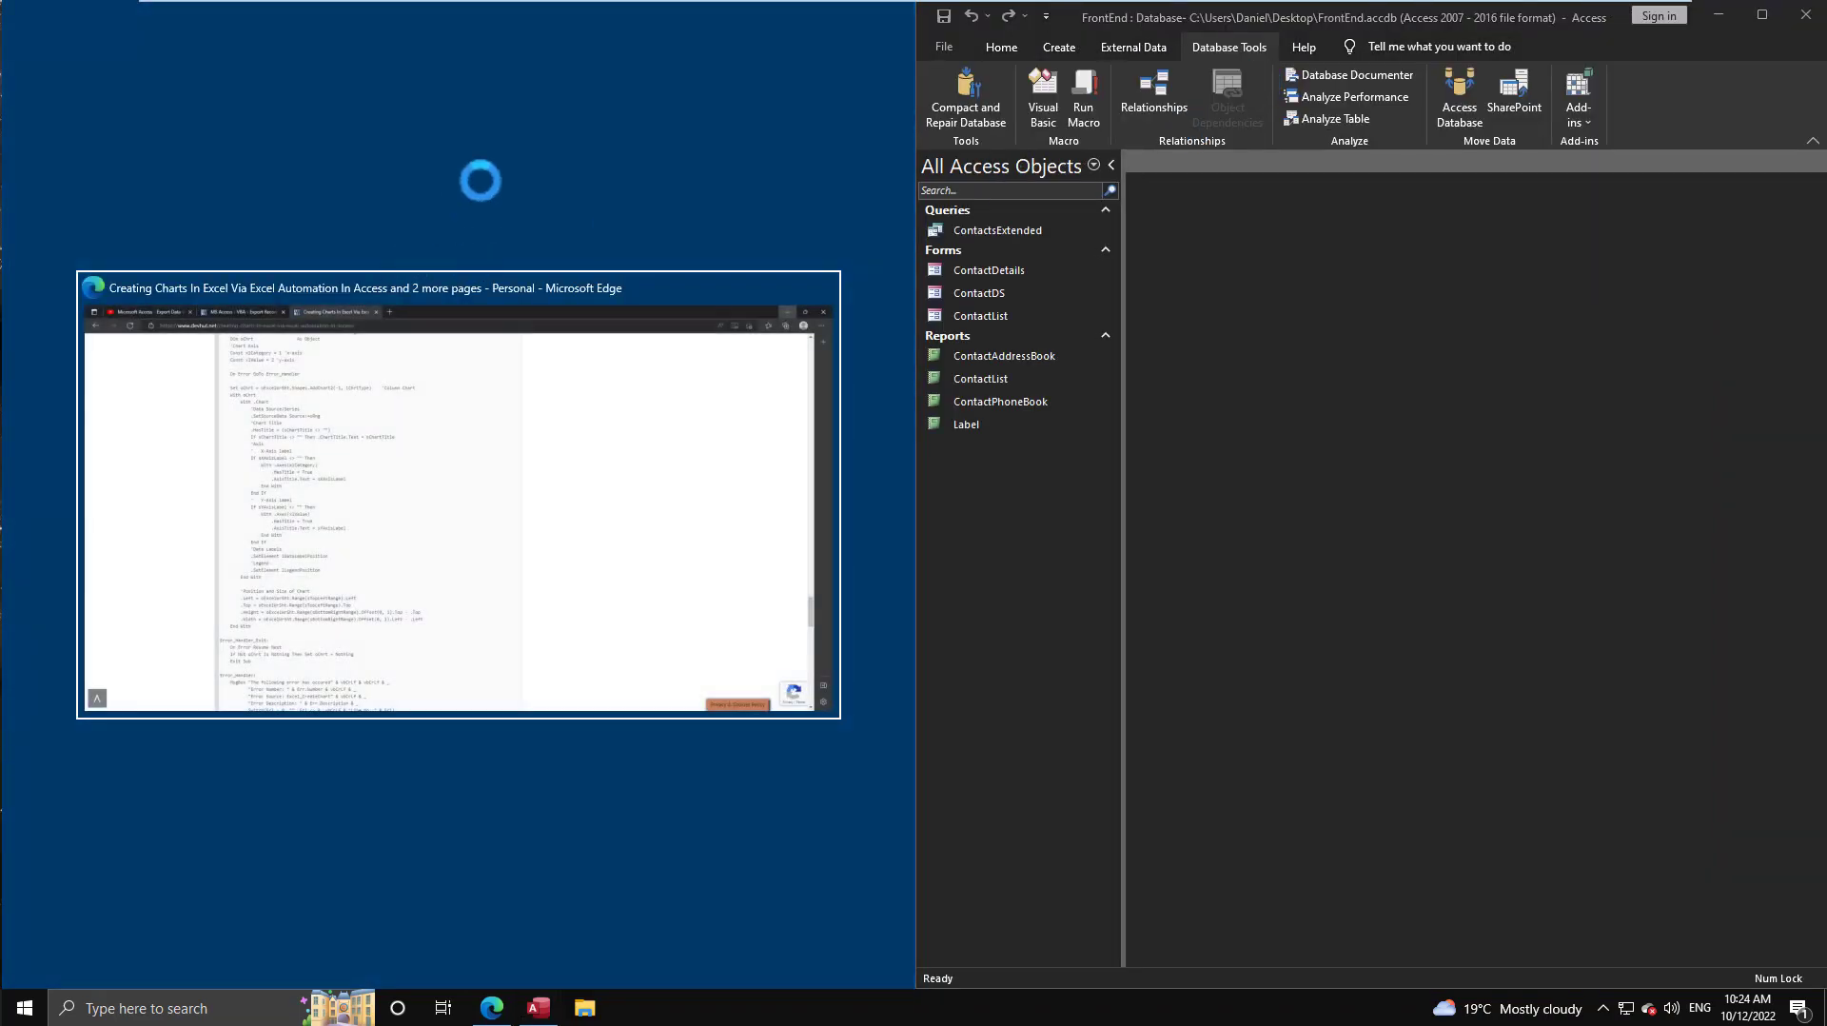
click(379, 169)
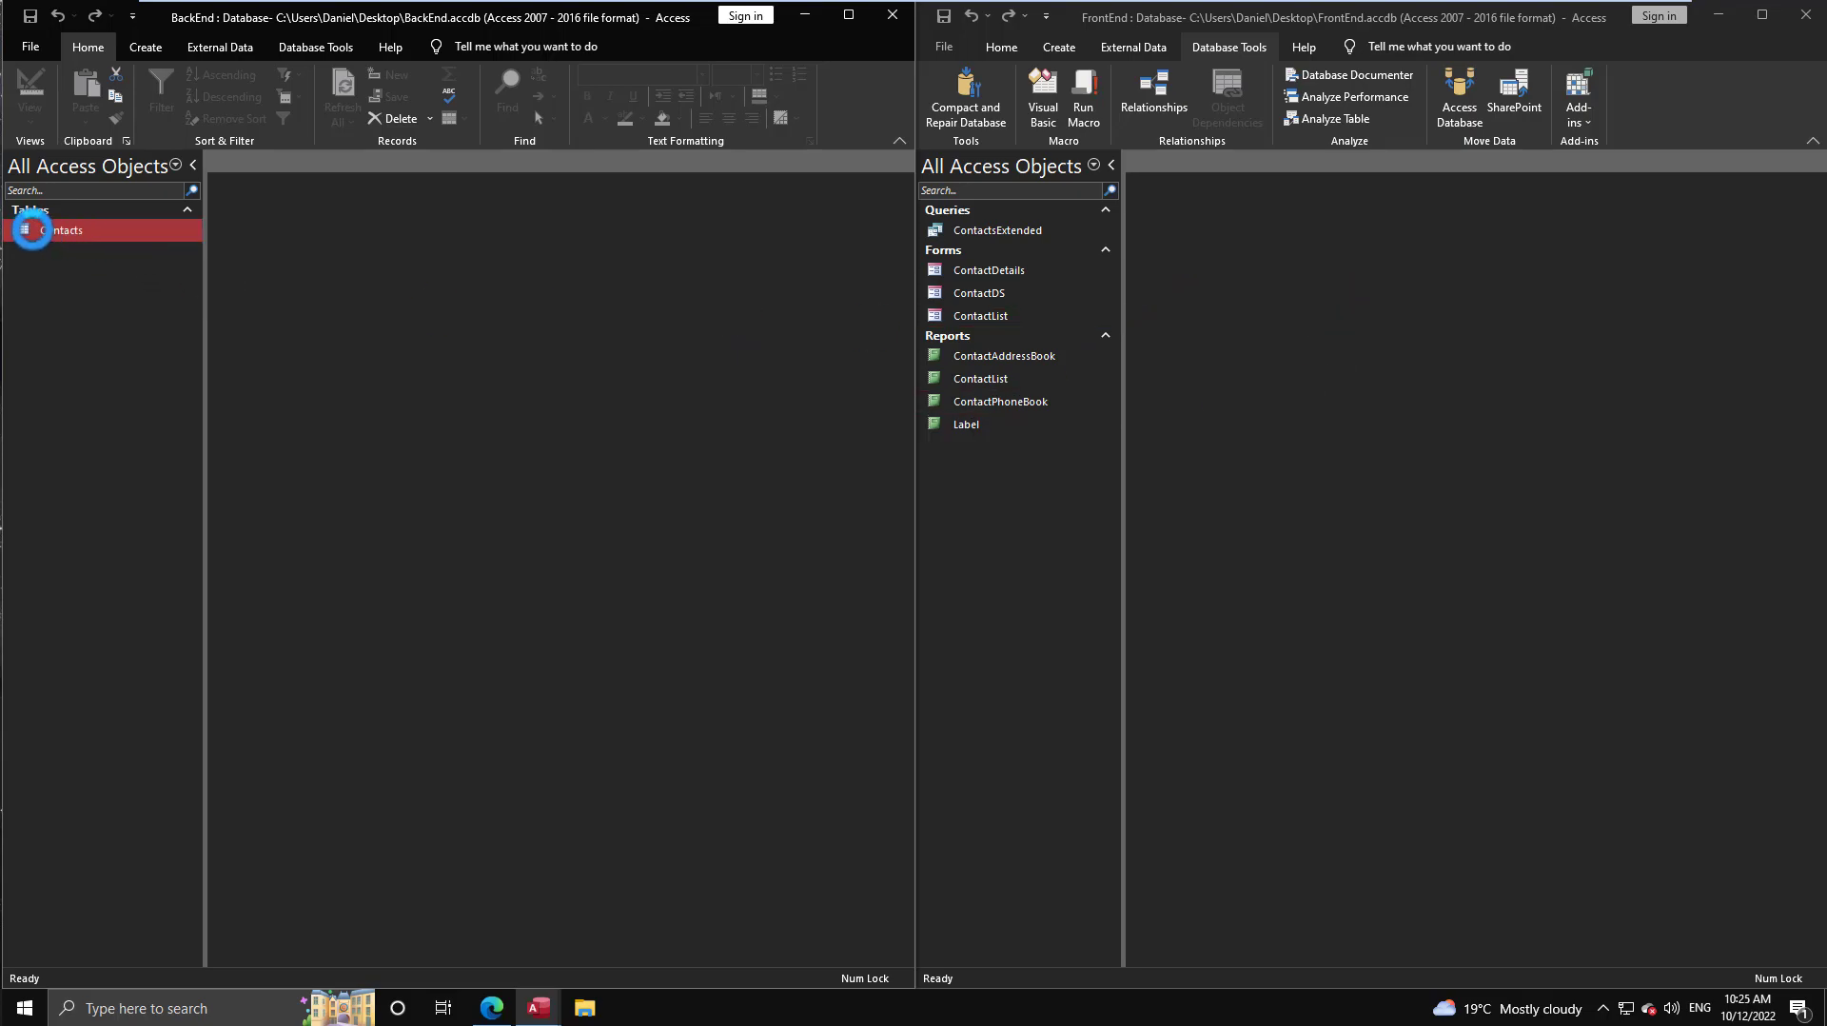
Drag BackEnd's Contacts table into FrontEnd and check its fields in Design View.
drag(32, 230, 991, 237)
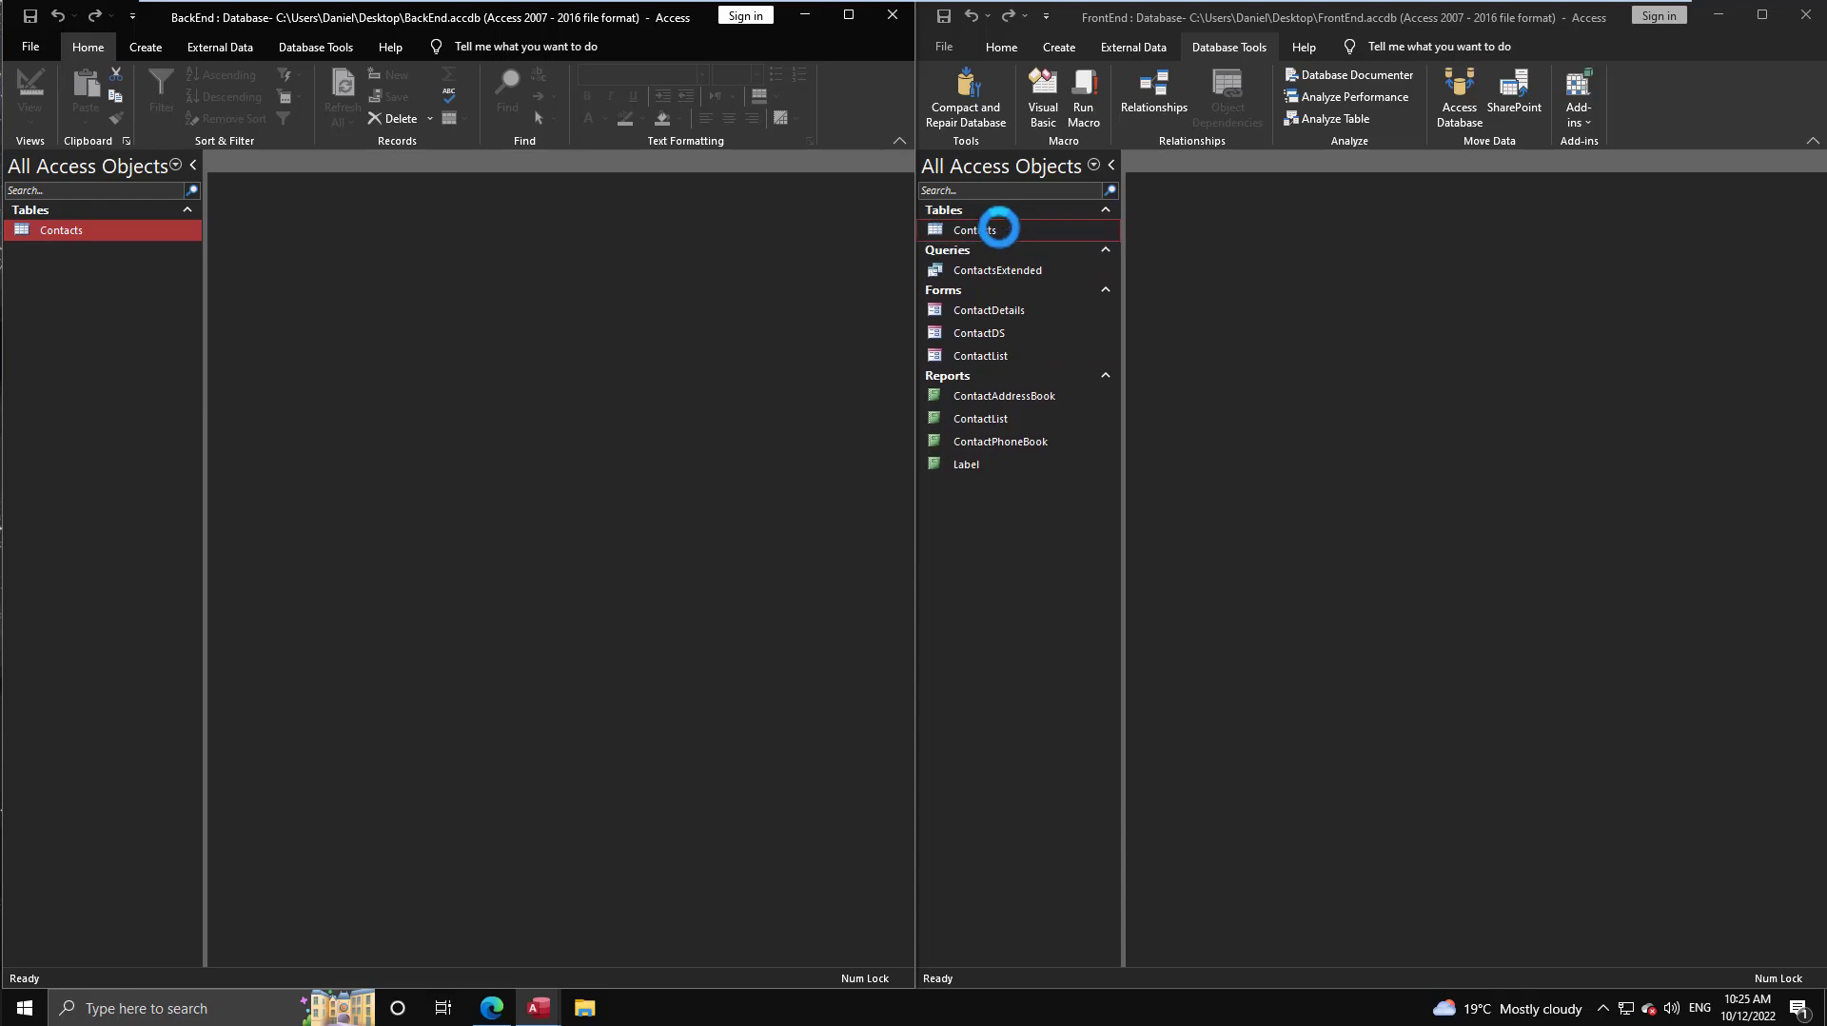
click(971, 230)
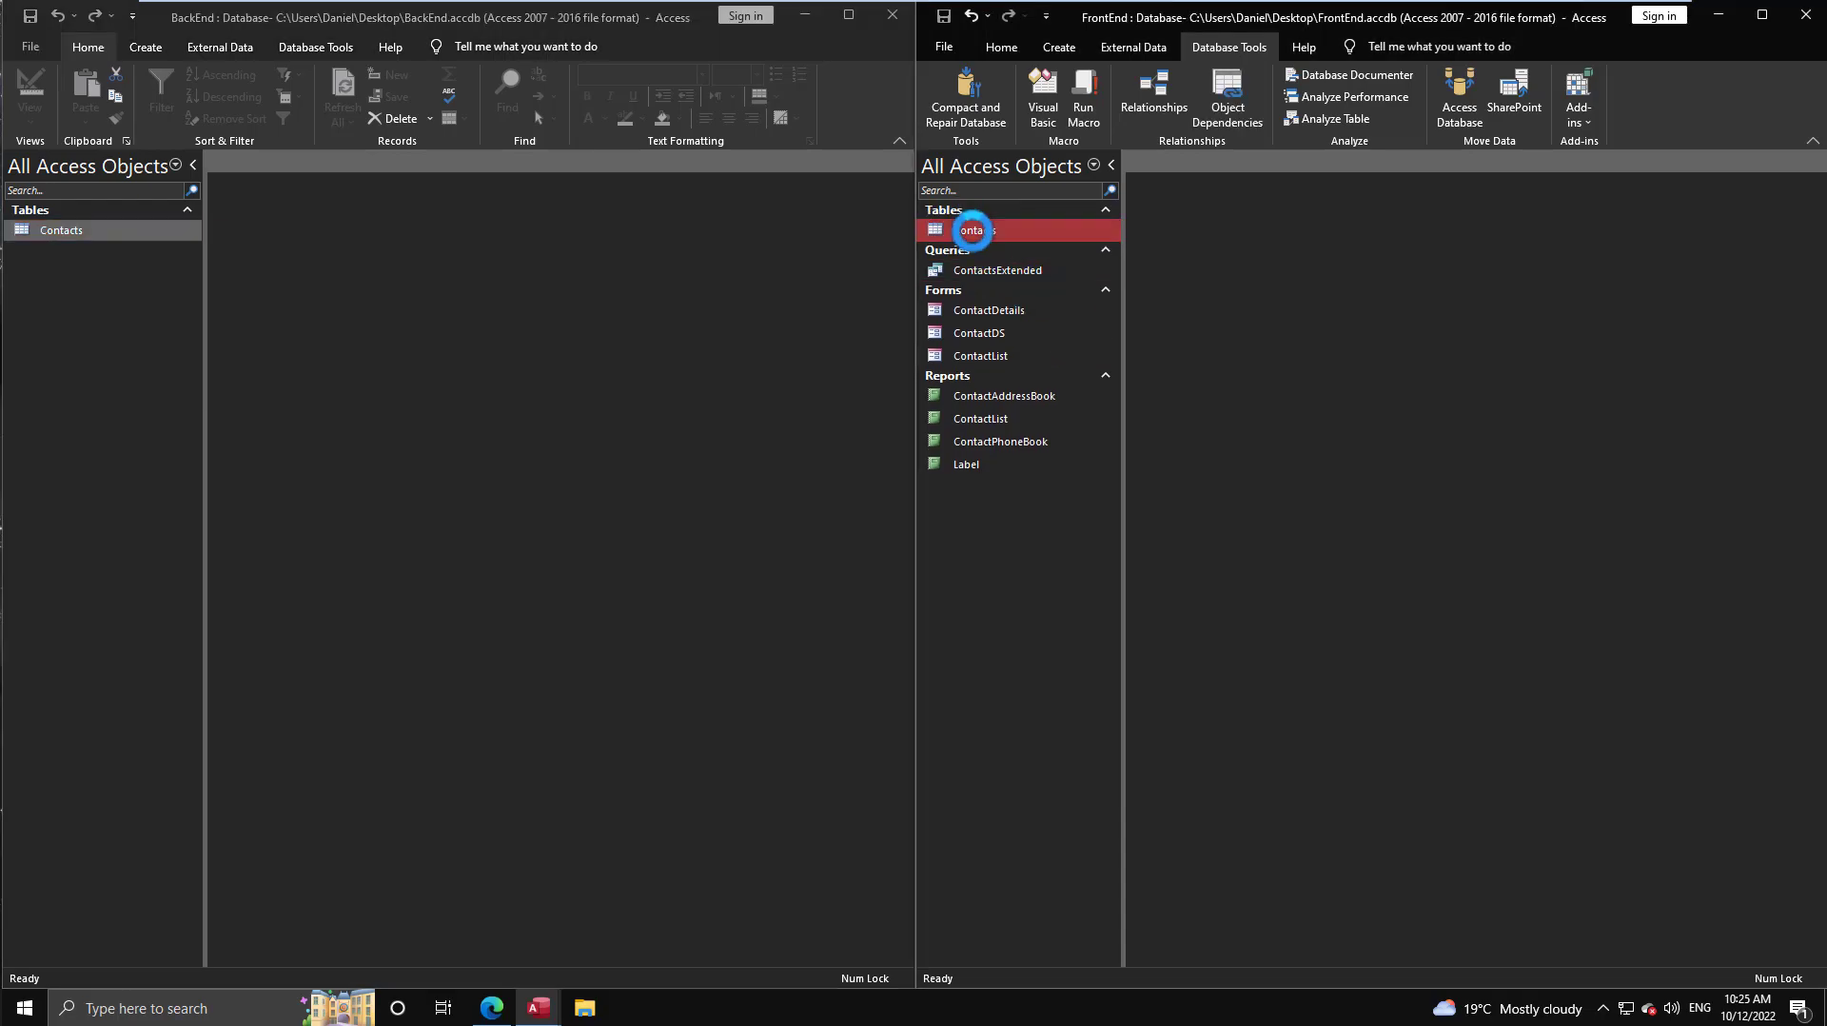
right_click(972, 230)
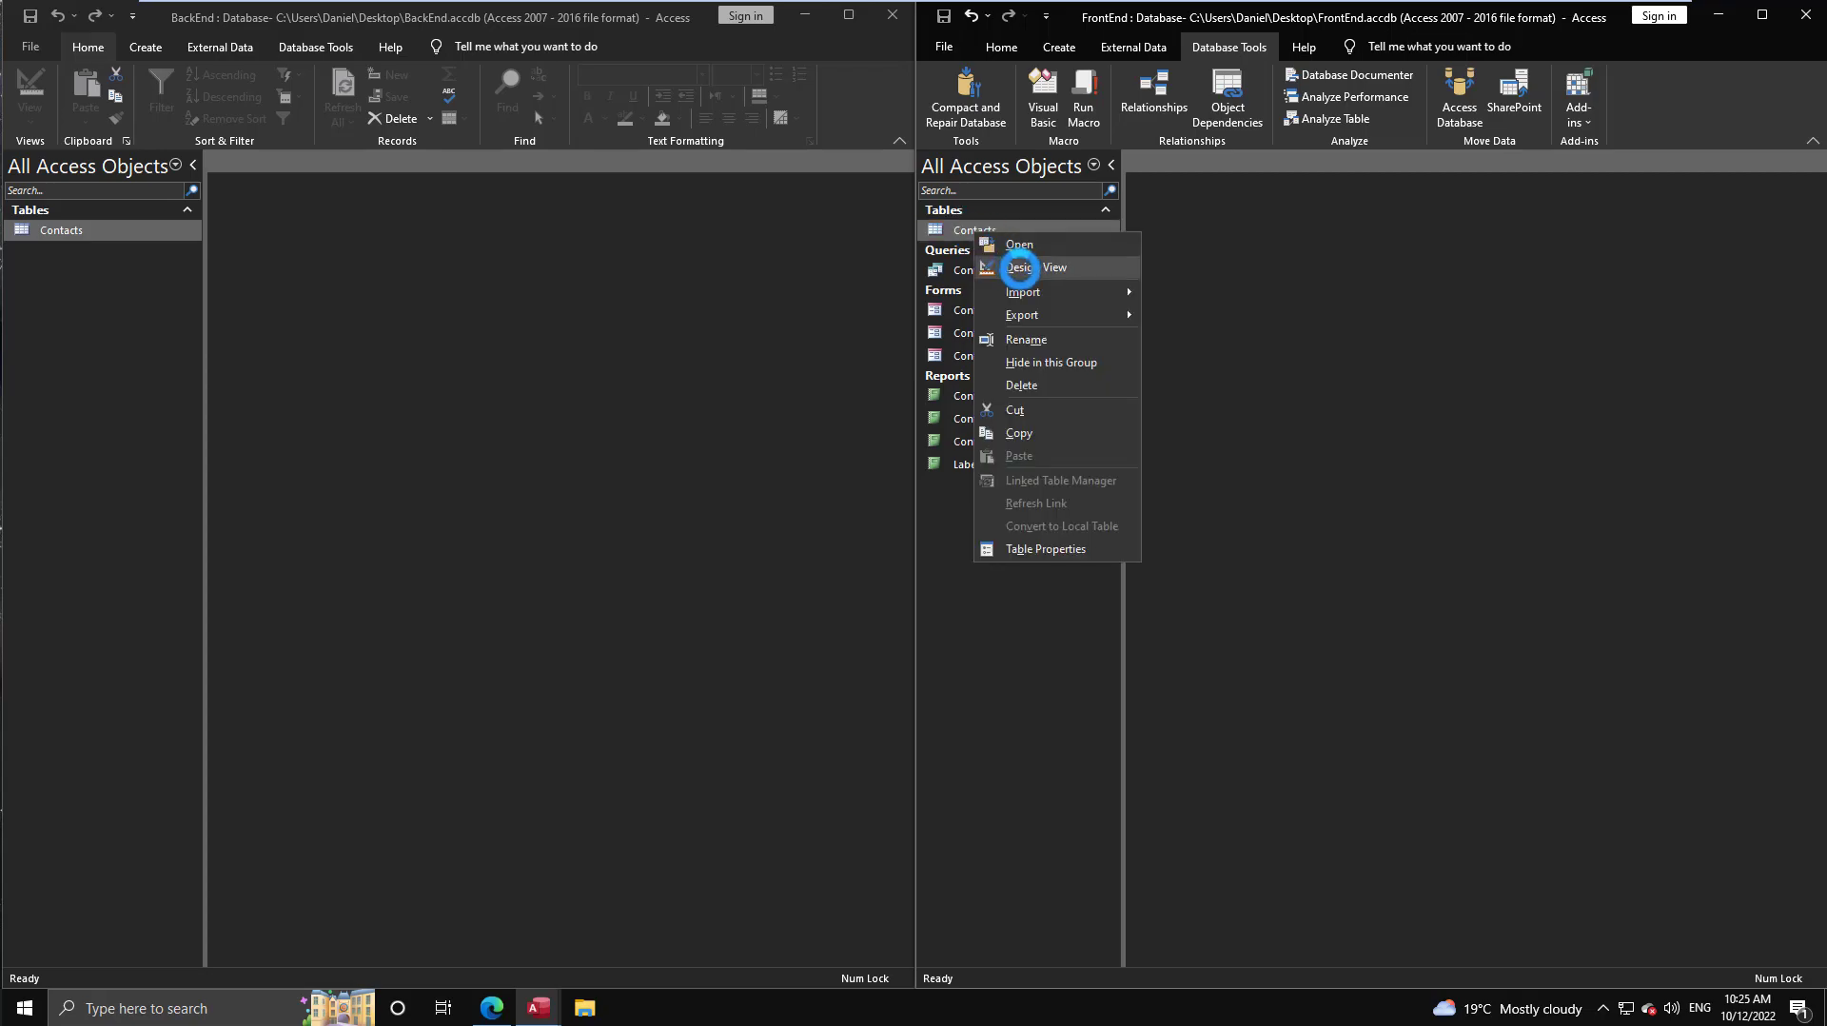
click(1022, 263)
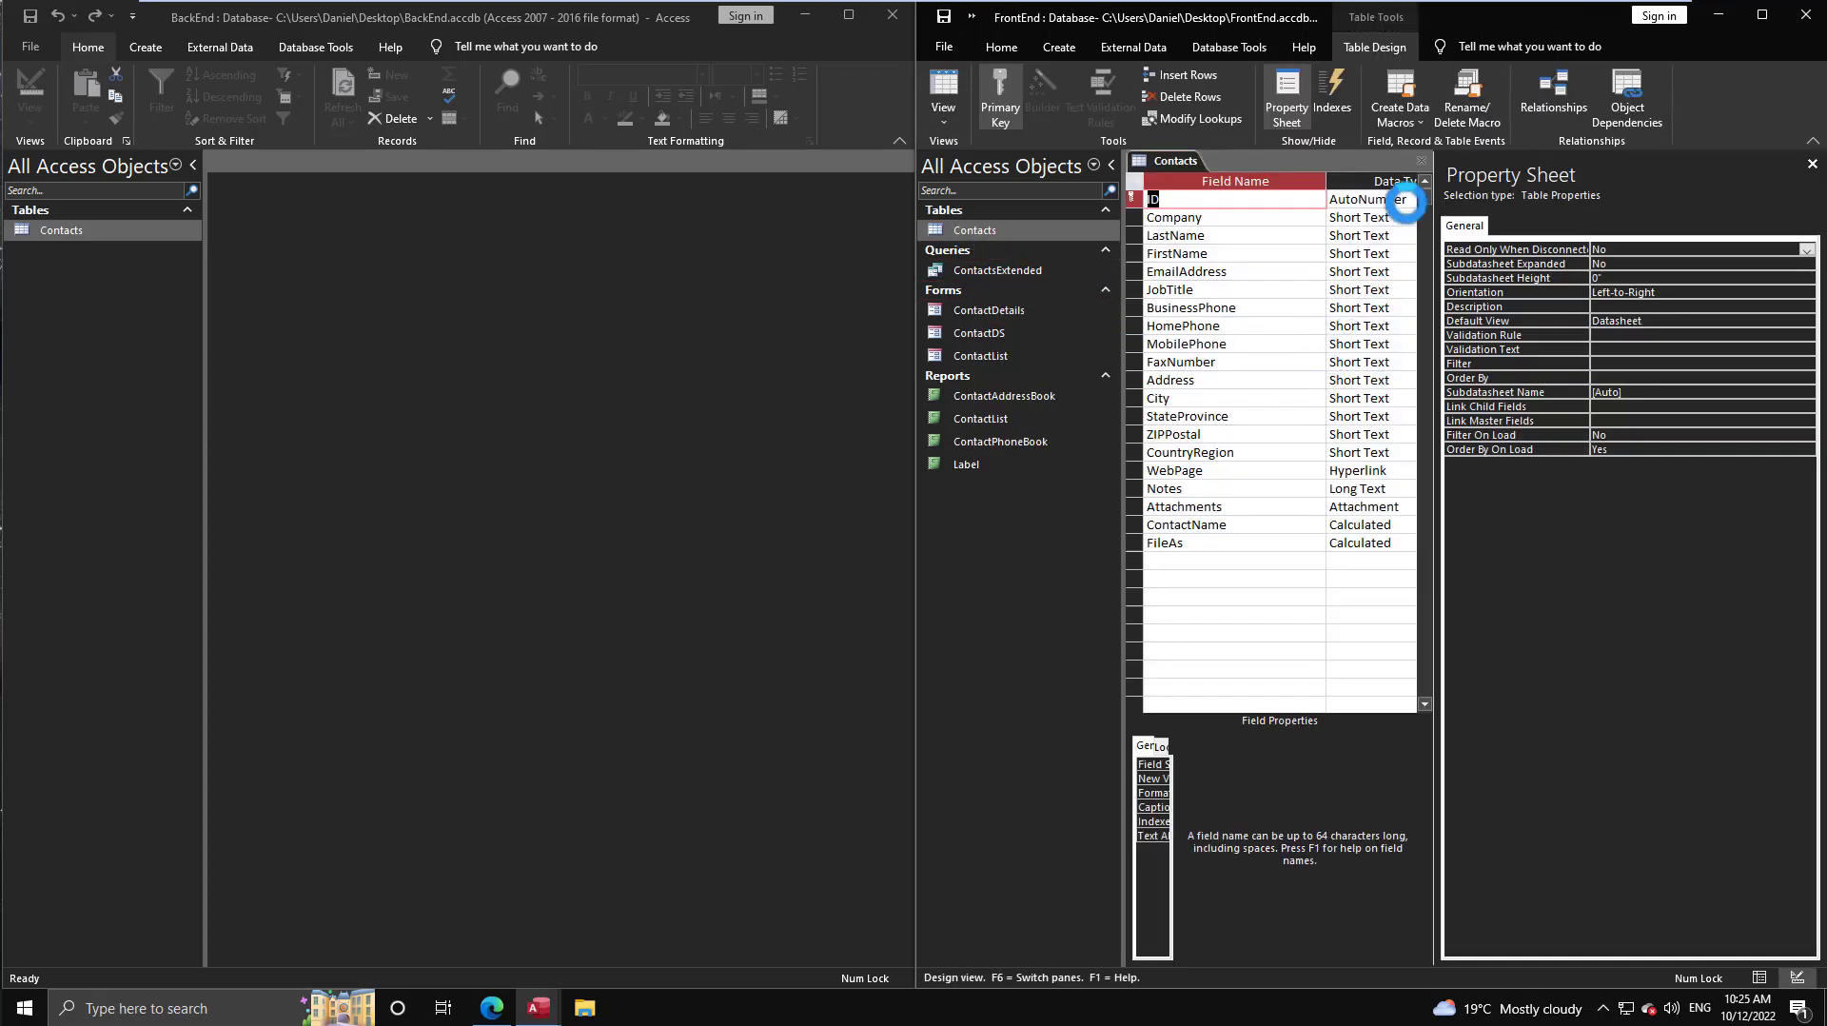
click(1421, 160)
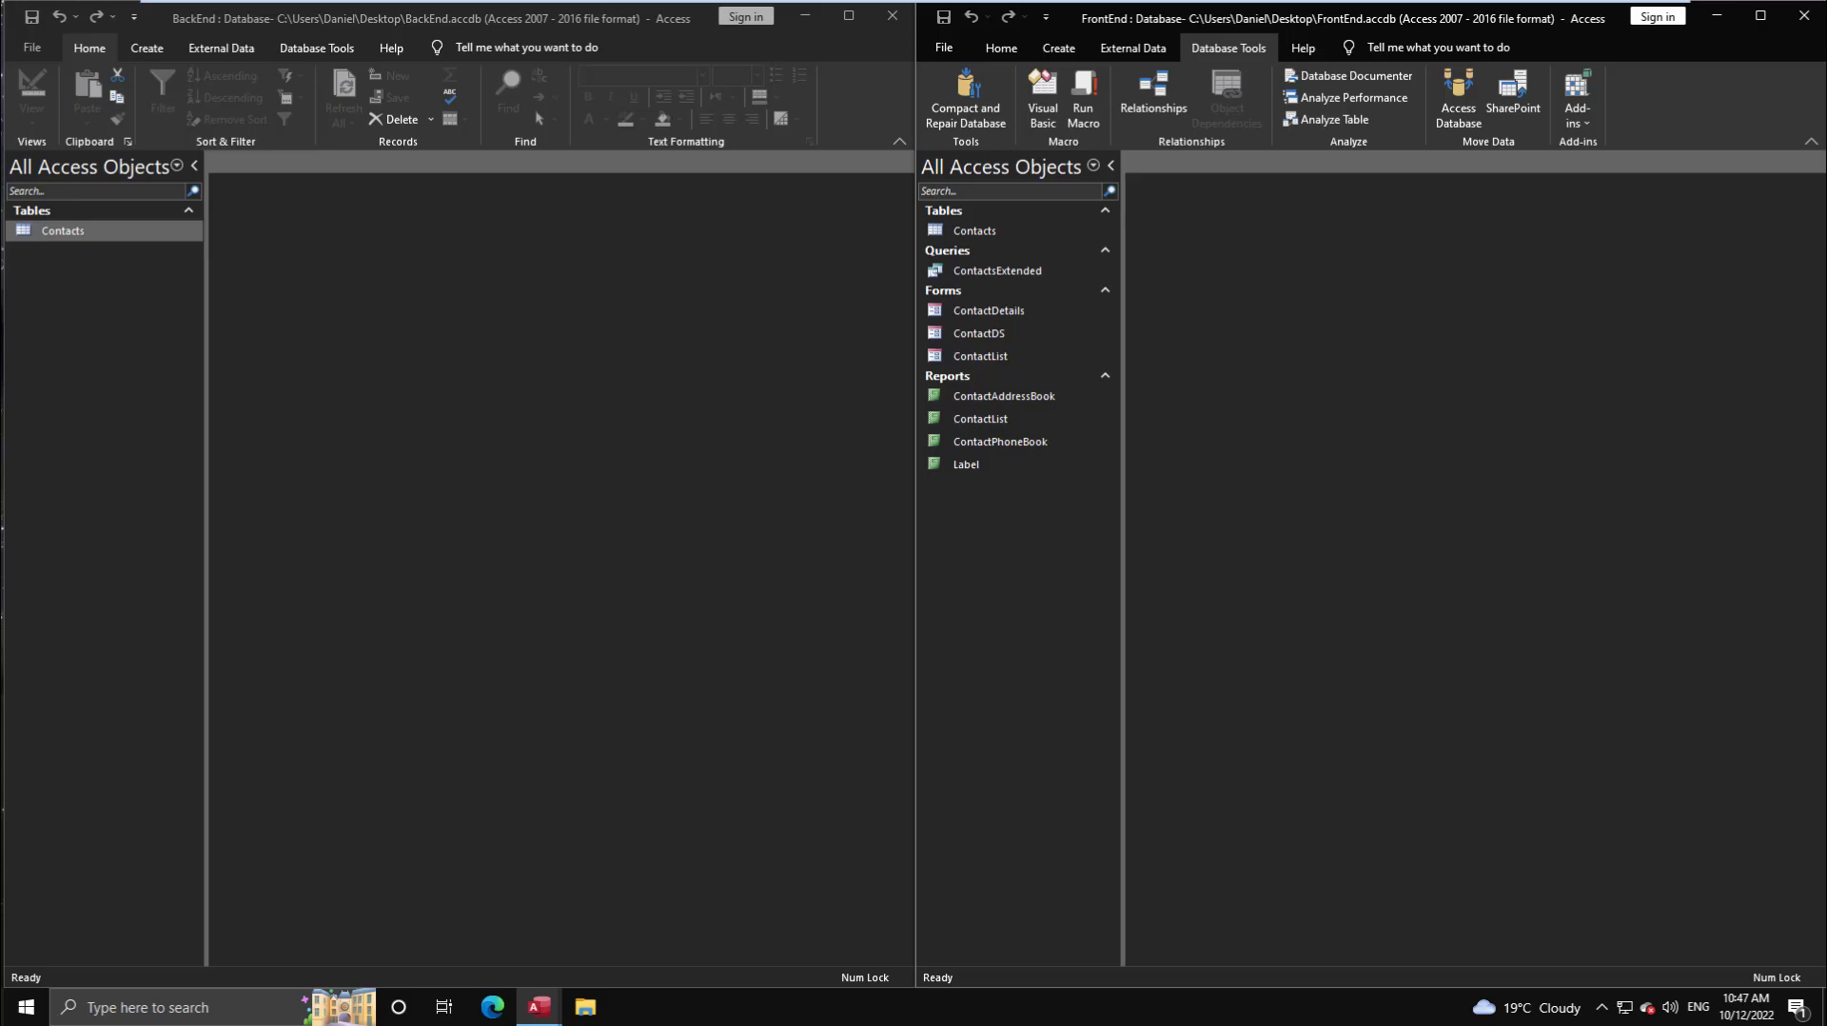
View the record in BackEnd's Contacts table.
click(91, 238)
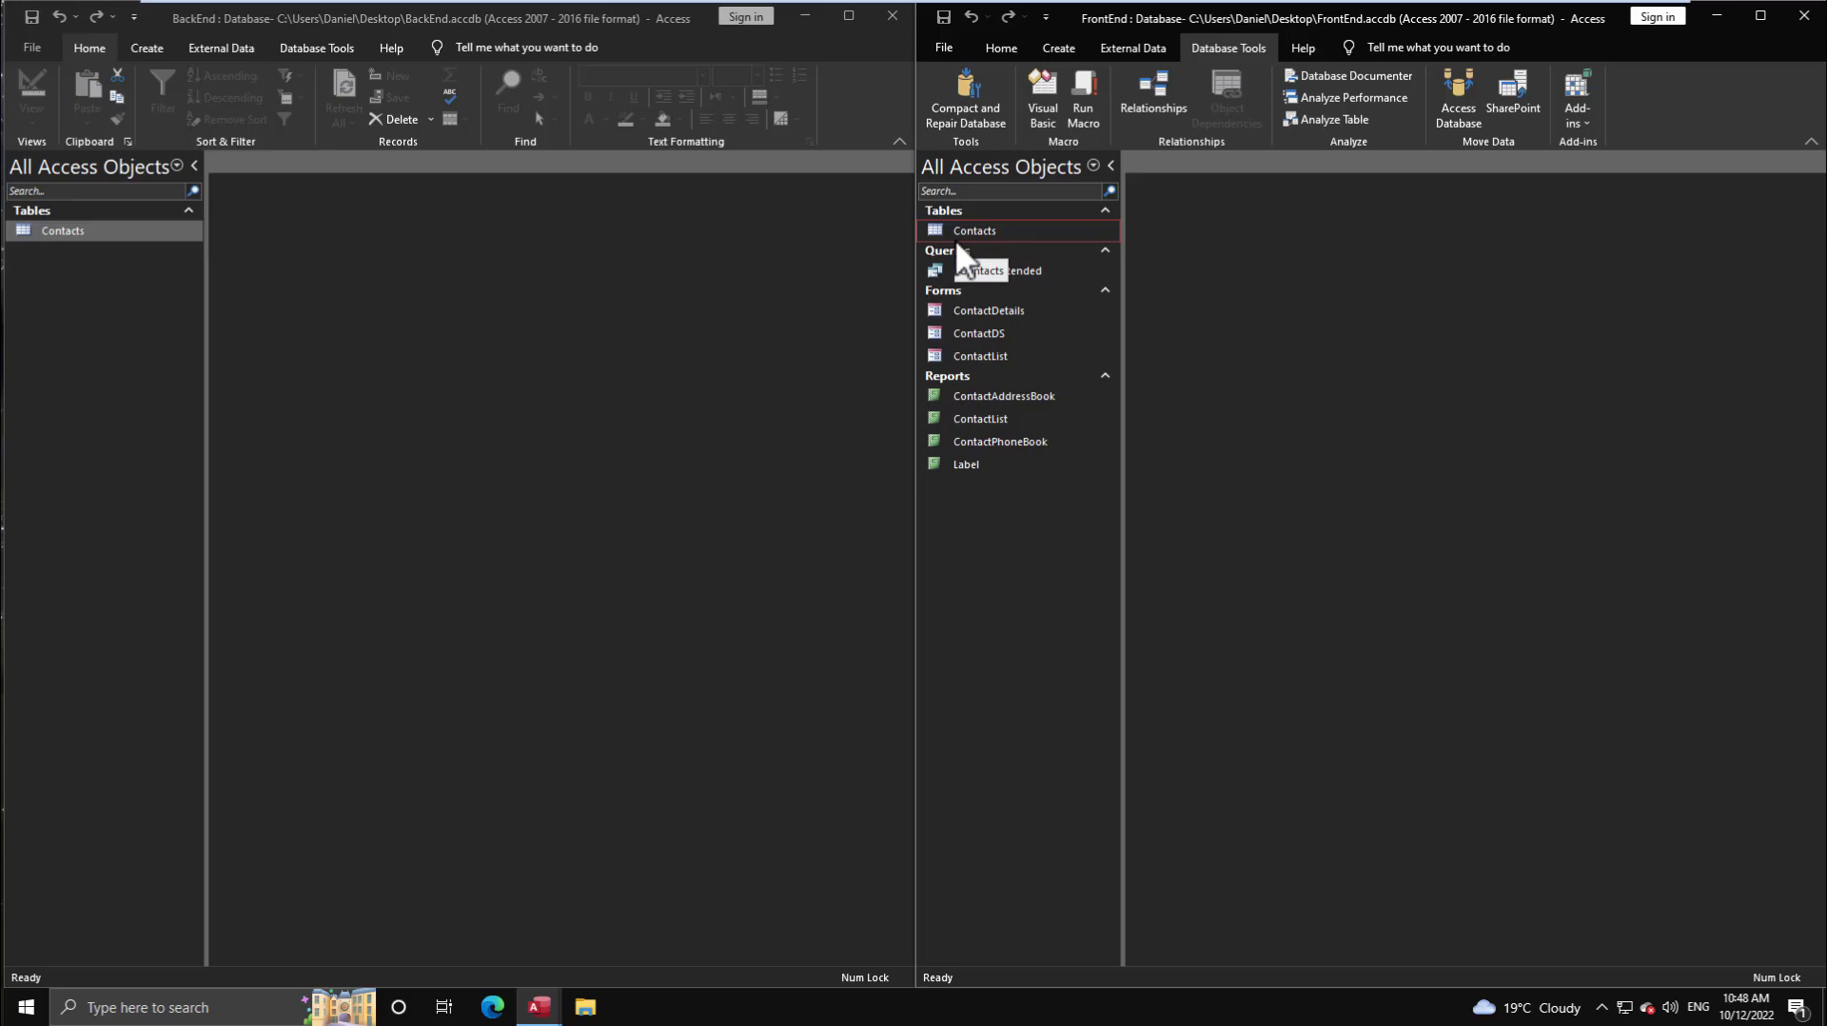
double_click(74, 231)
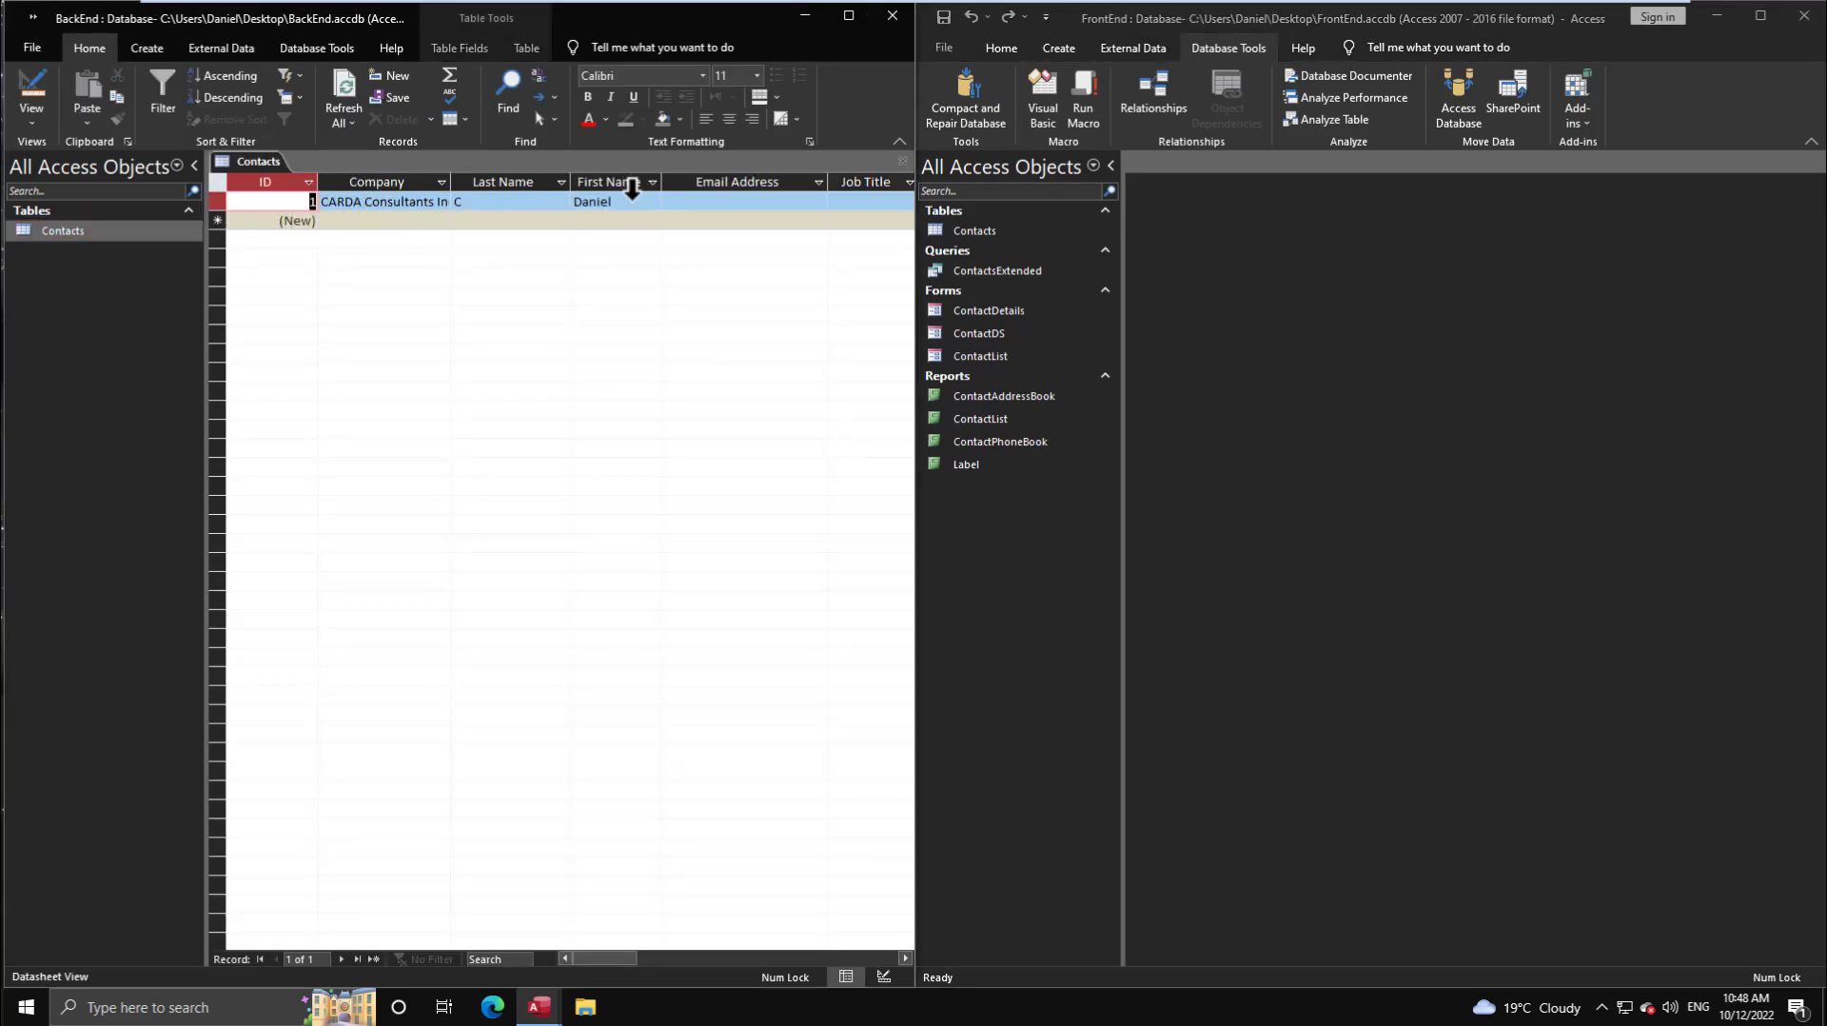
click(902, 161)
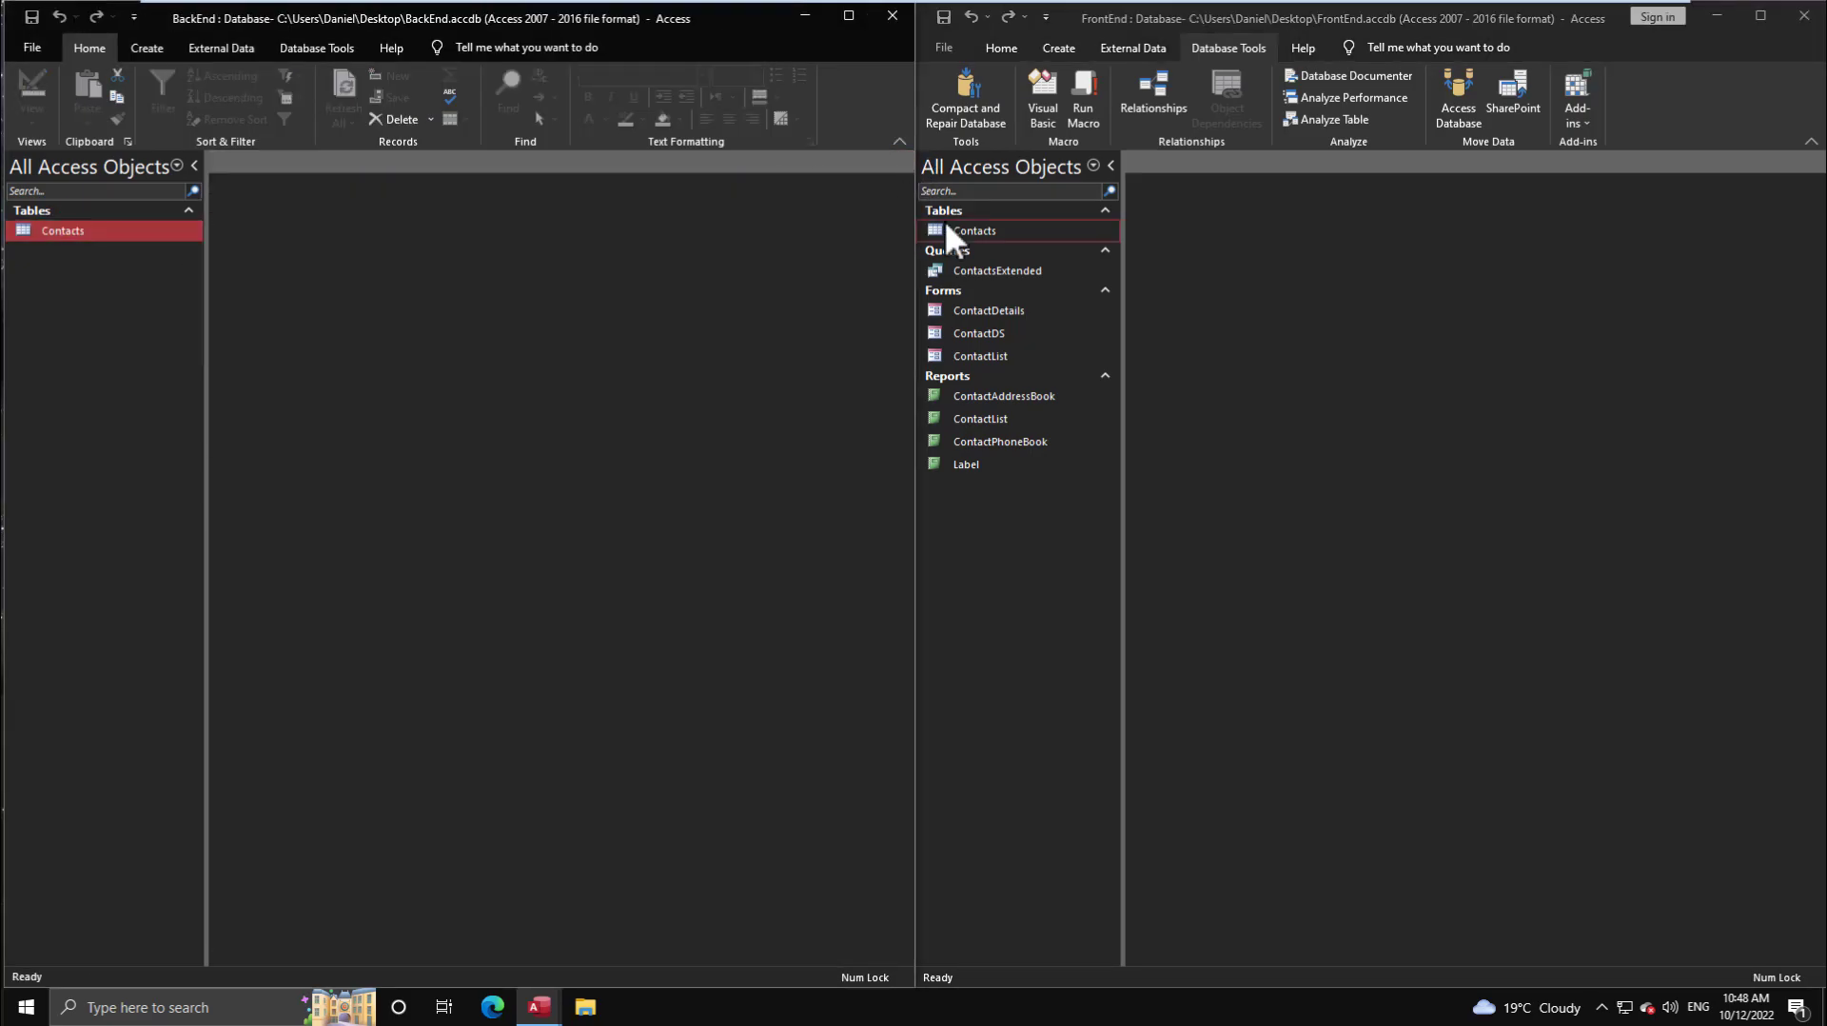
In FrontEnd's Contacts record, set Company to 'Microsoft', enter a new first name, and close it.
click(948, 218)
click(949, 214)
double_click(961, 230)
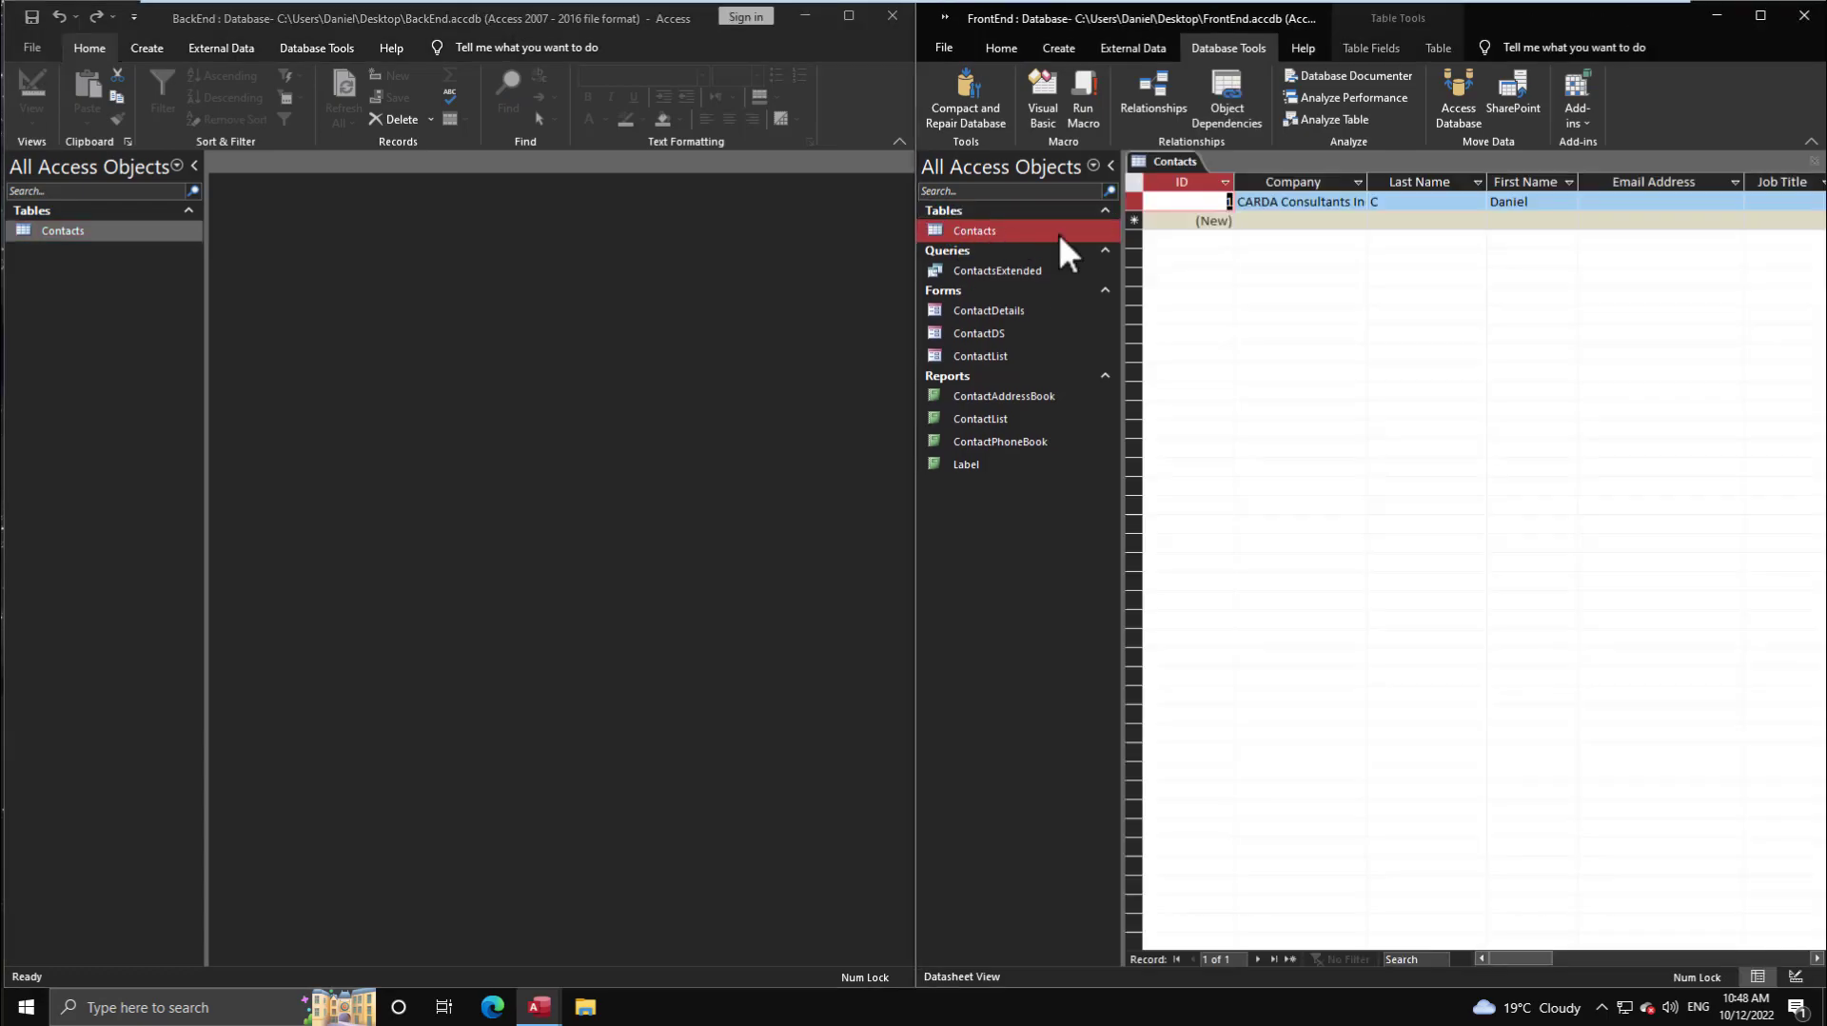
key(Tab)
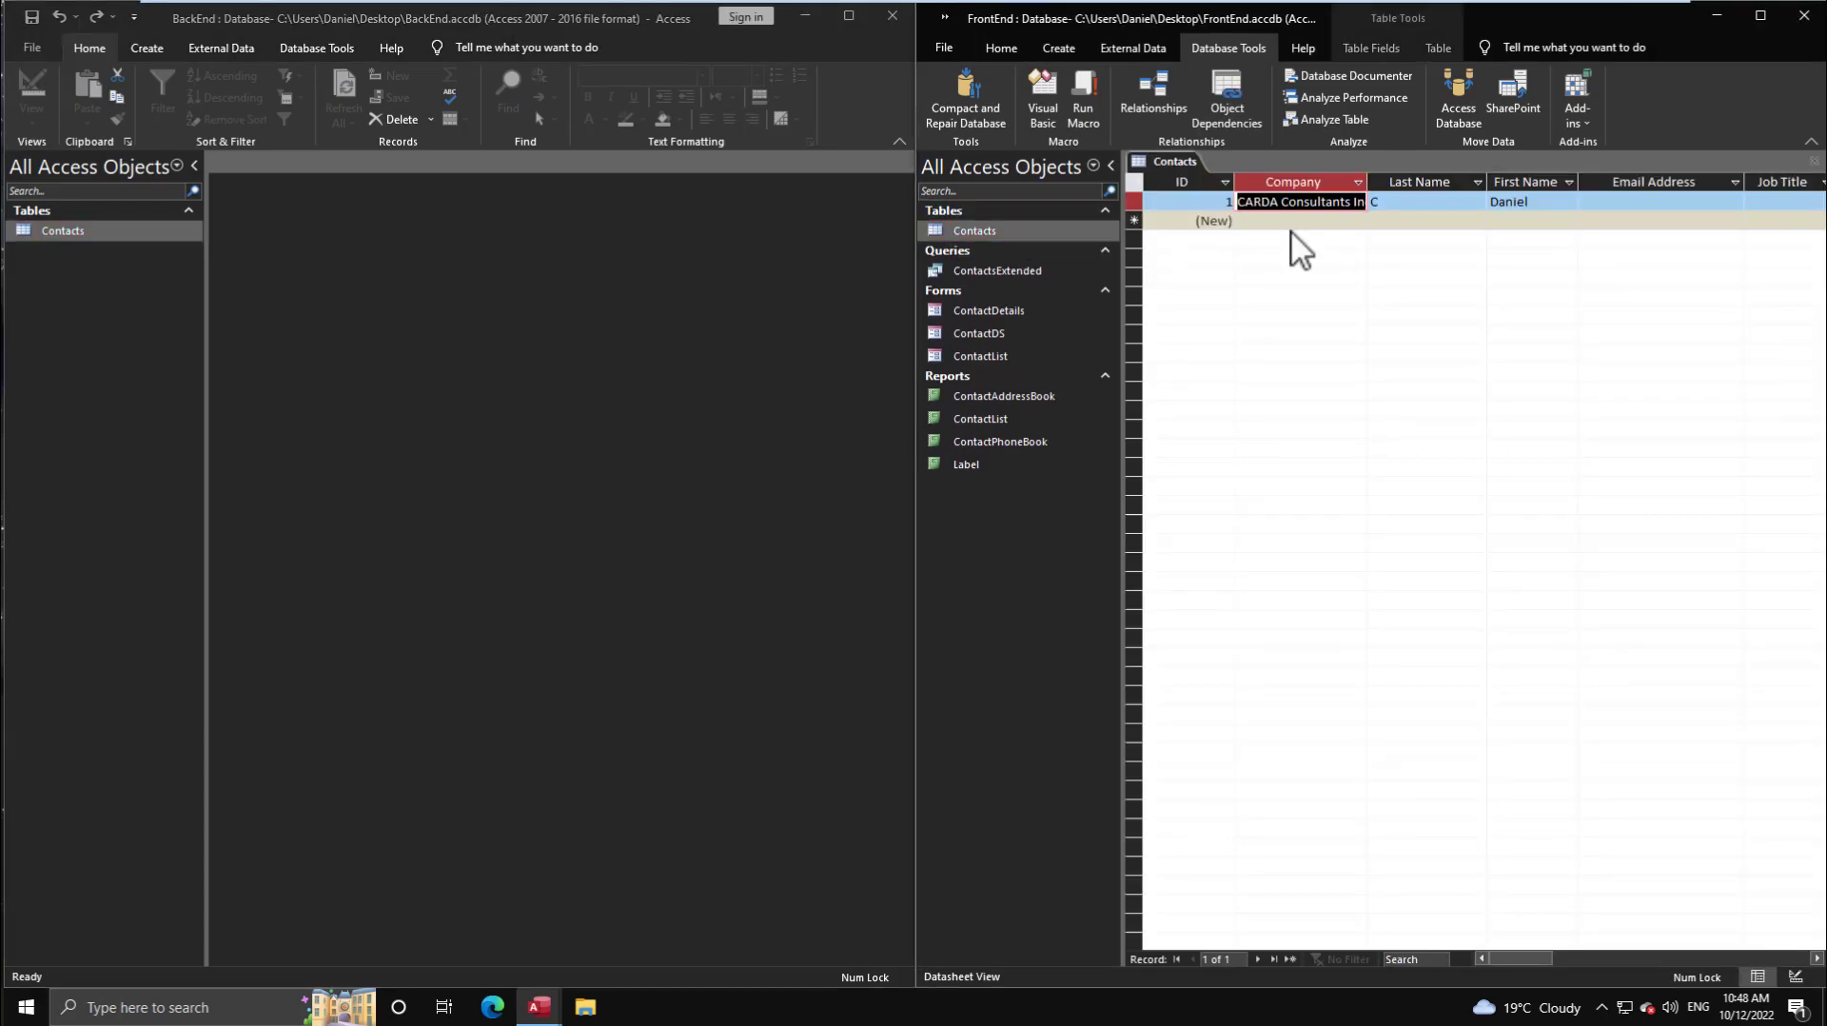
text(Microsoft)
key(Tab)
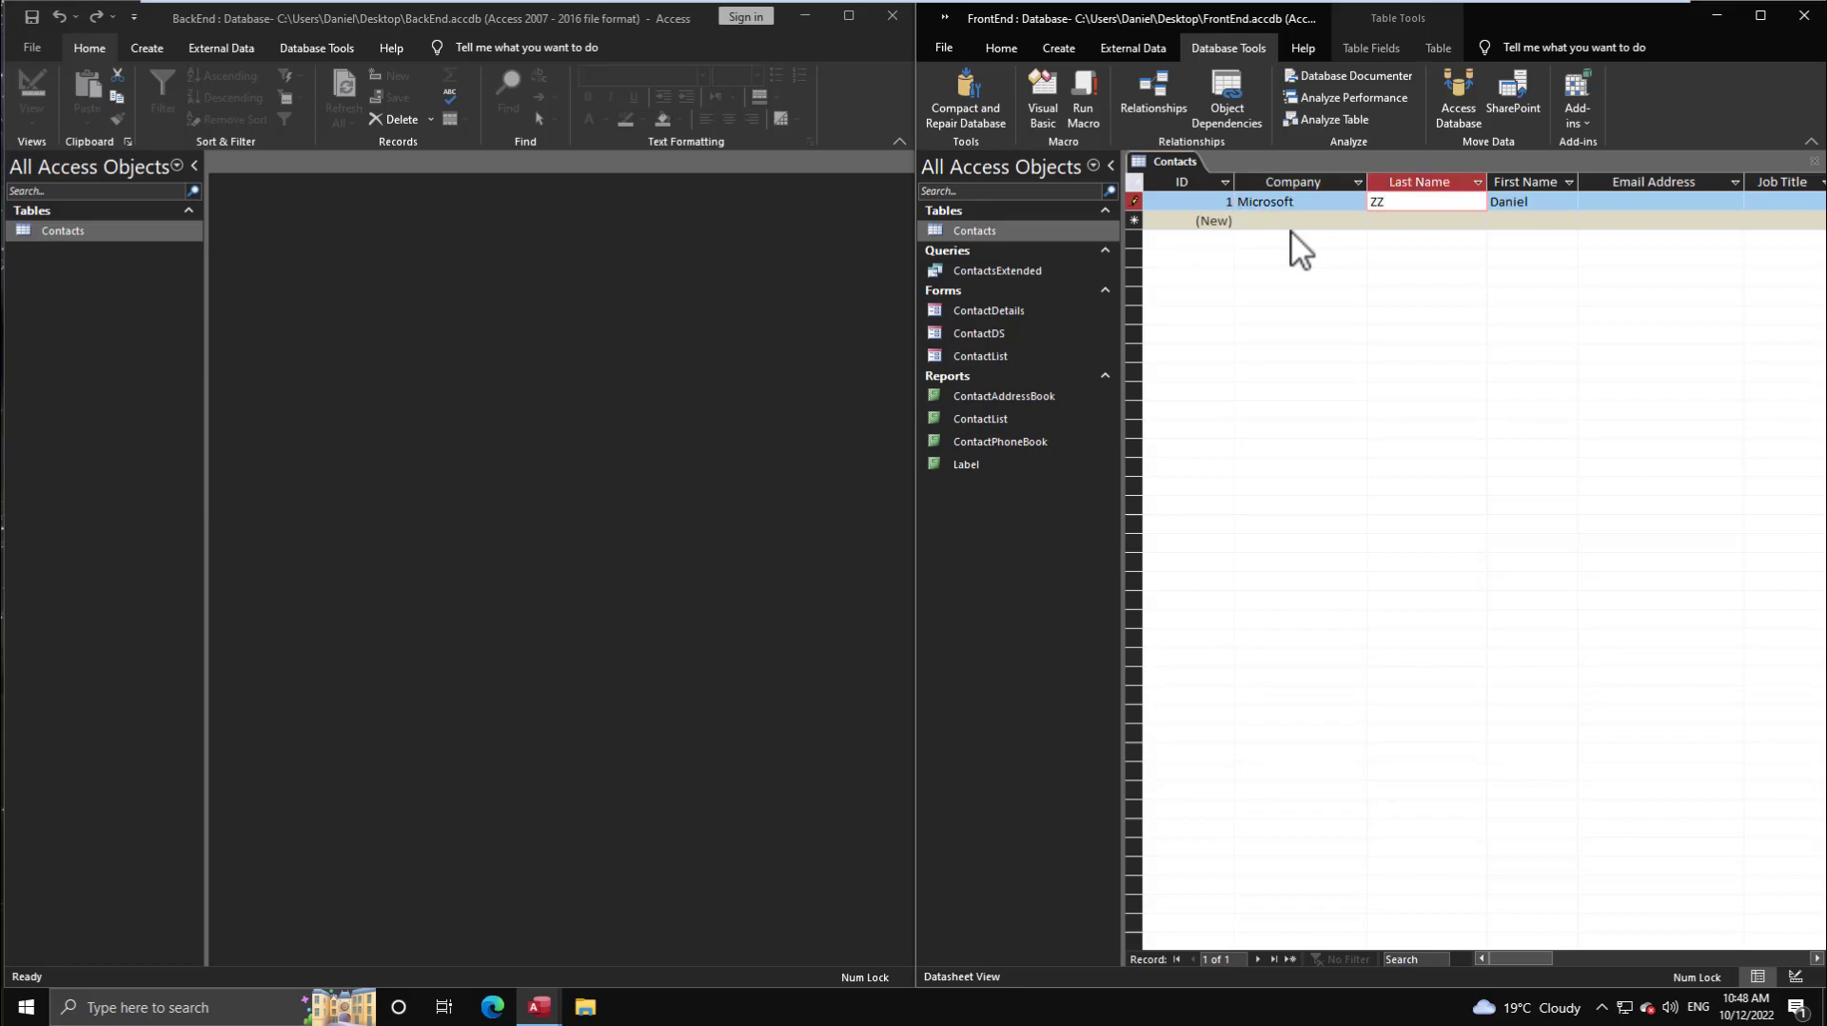
key(Tab)
text(Top)
key(Tab)
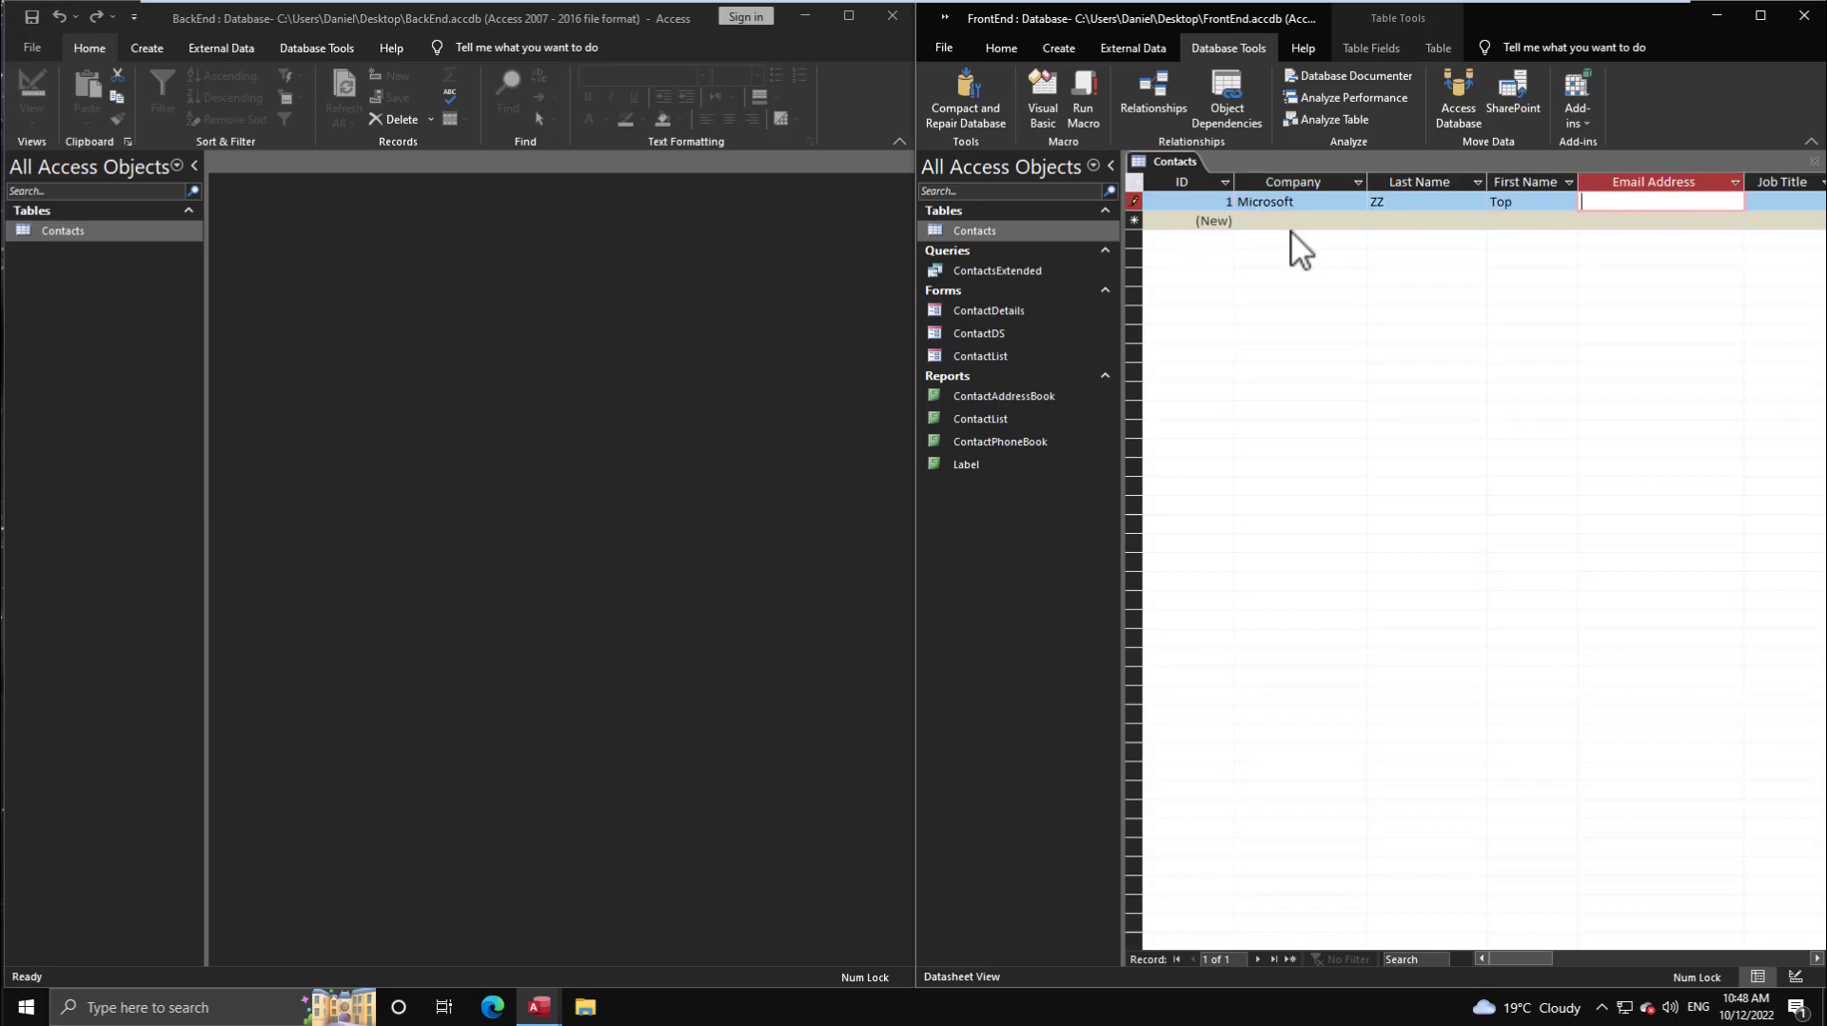
click(1815, 161)
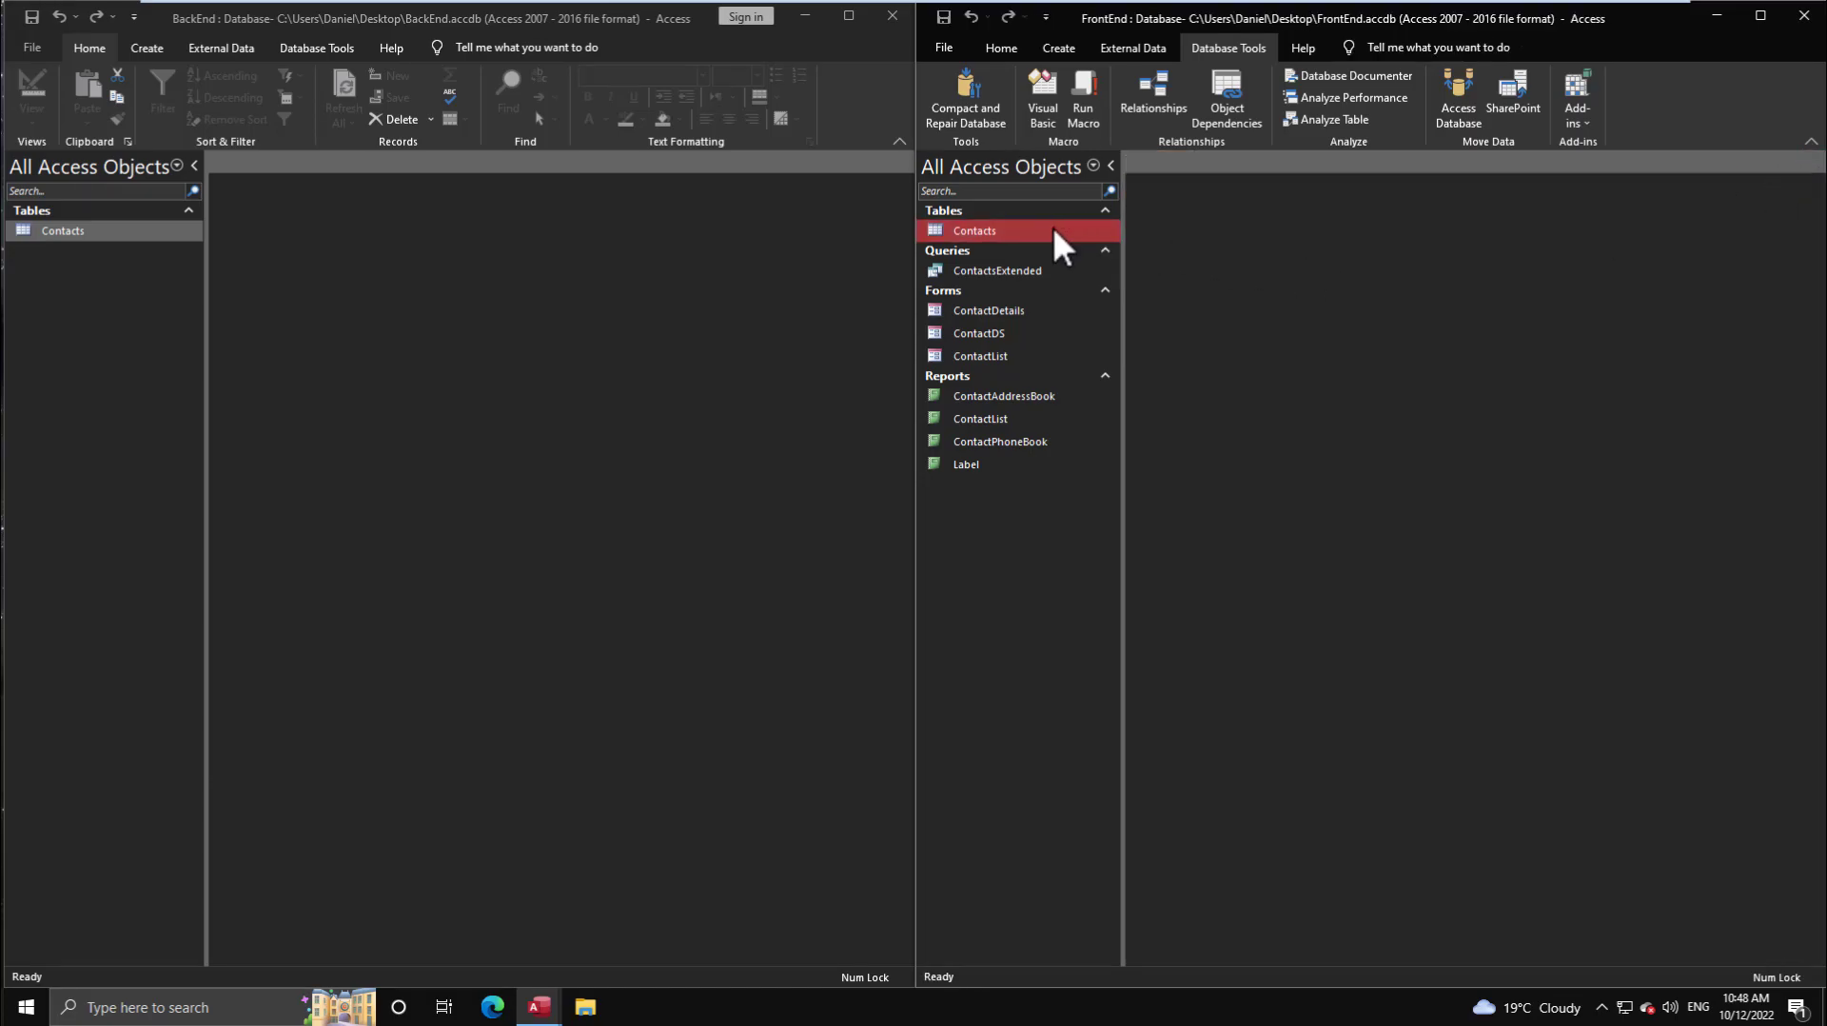
Check BackEnd's Contacts record still reads CARDA Consultants, then launch FrontEnd.accdb from the desktop.
double_click(92, 232)
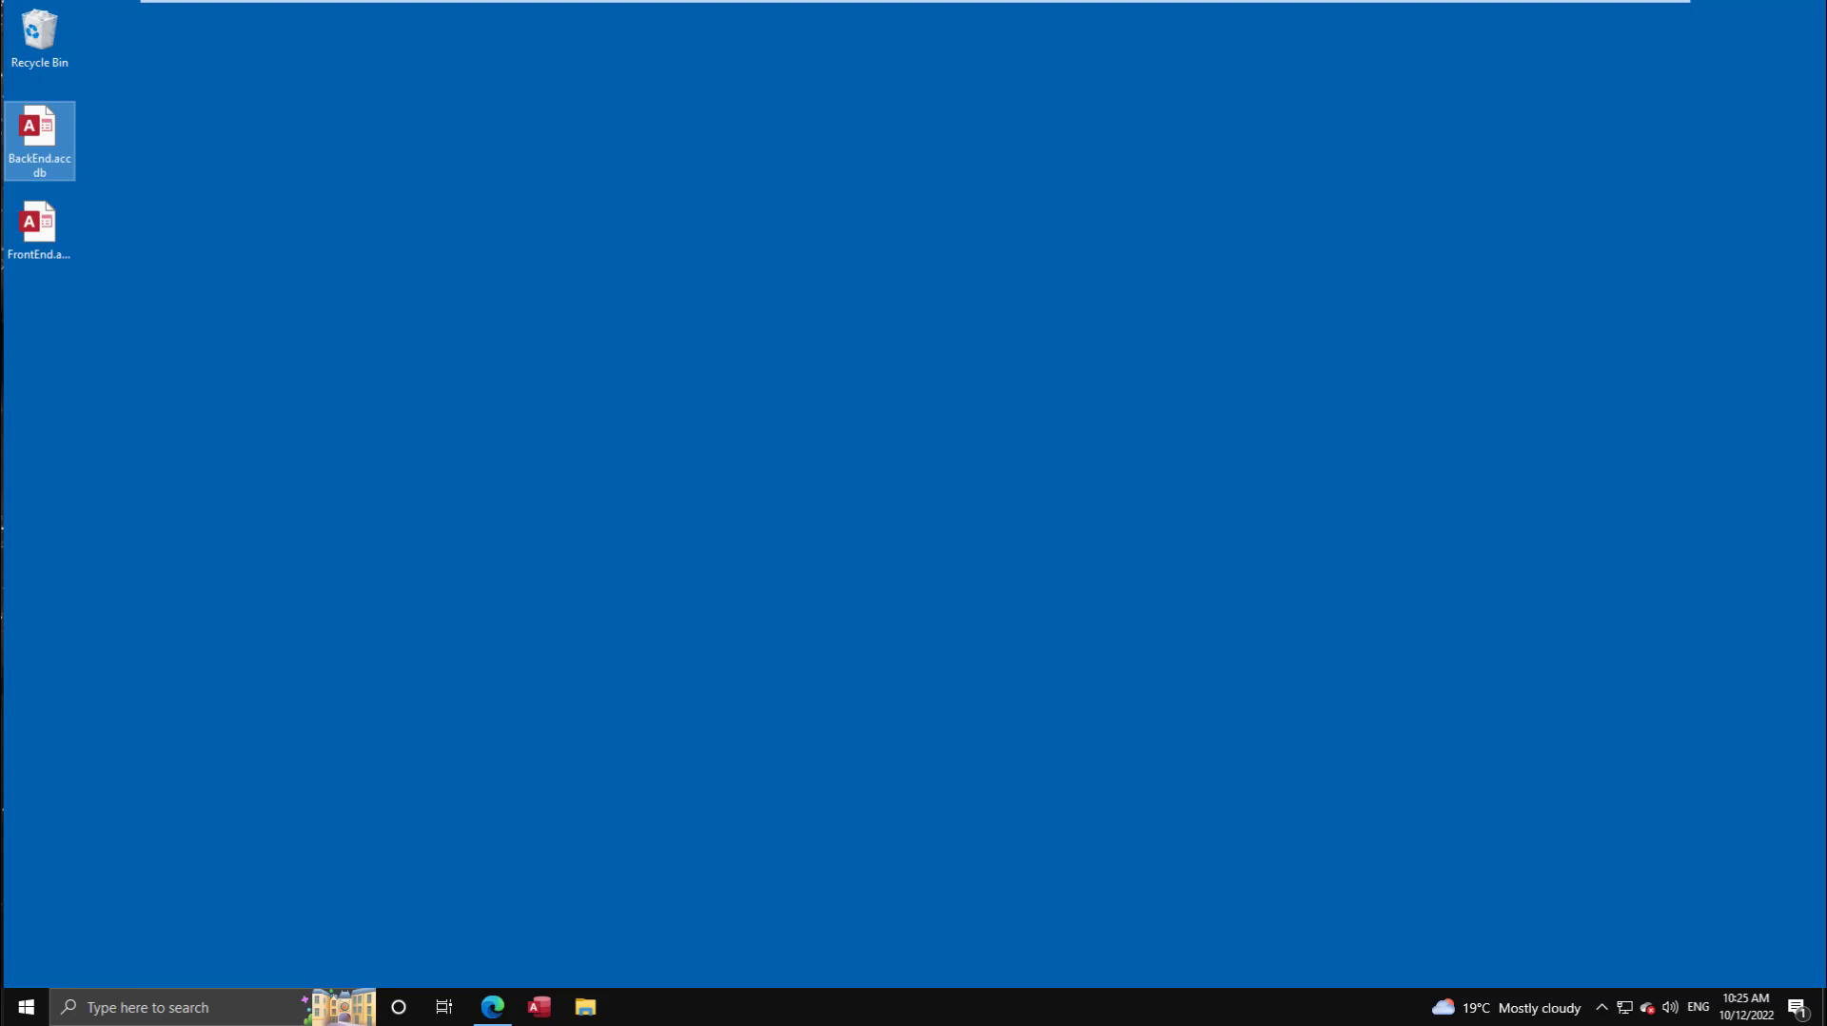
double_click(35, 230)
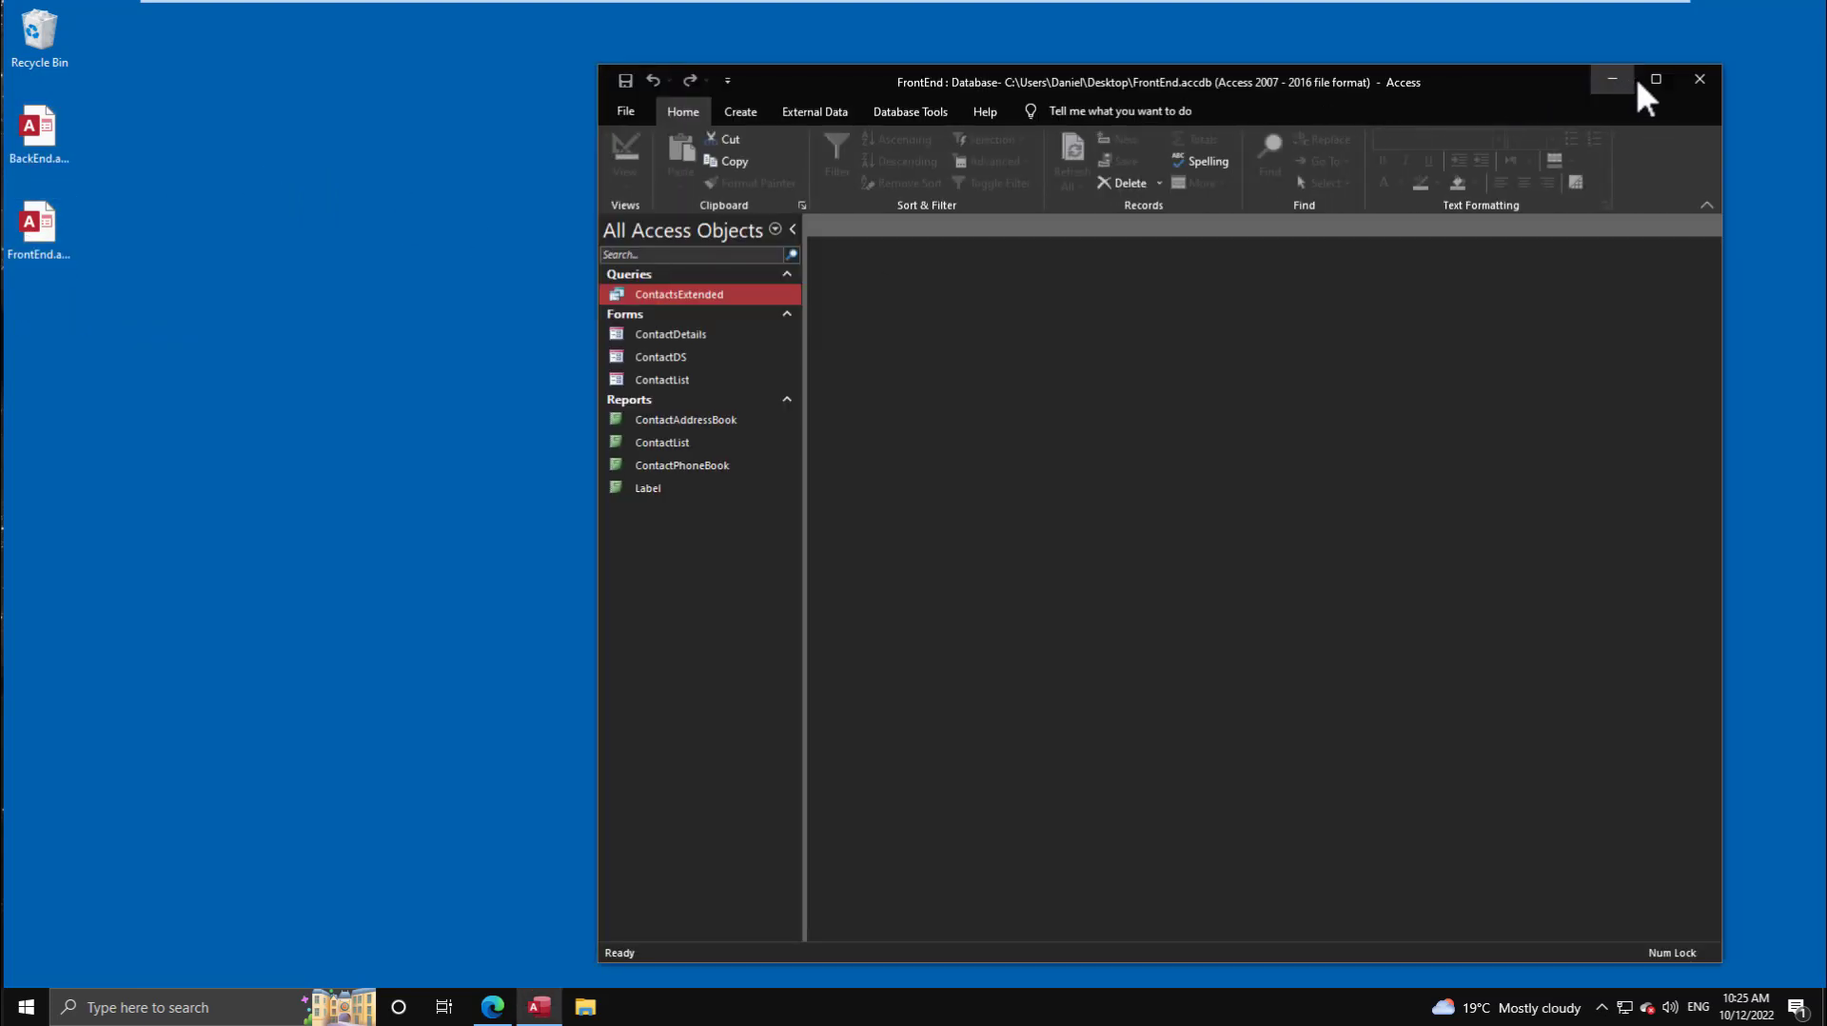
Maximize FrontEnd and pick BackEnd.accdb as an Access source, choosing to link rather than import.
click(1654, 80)
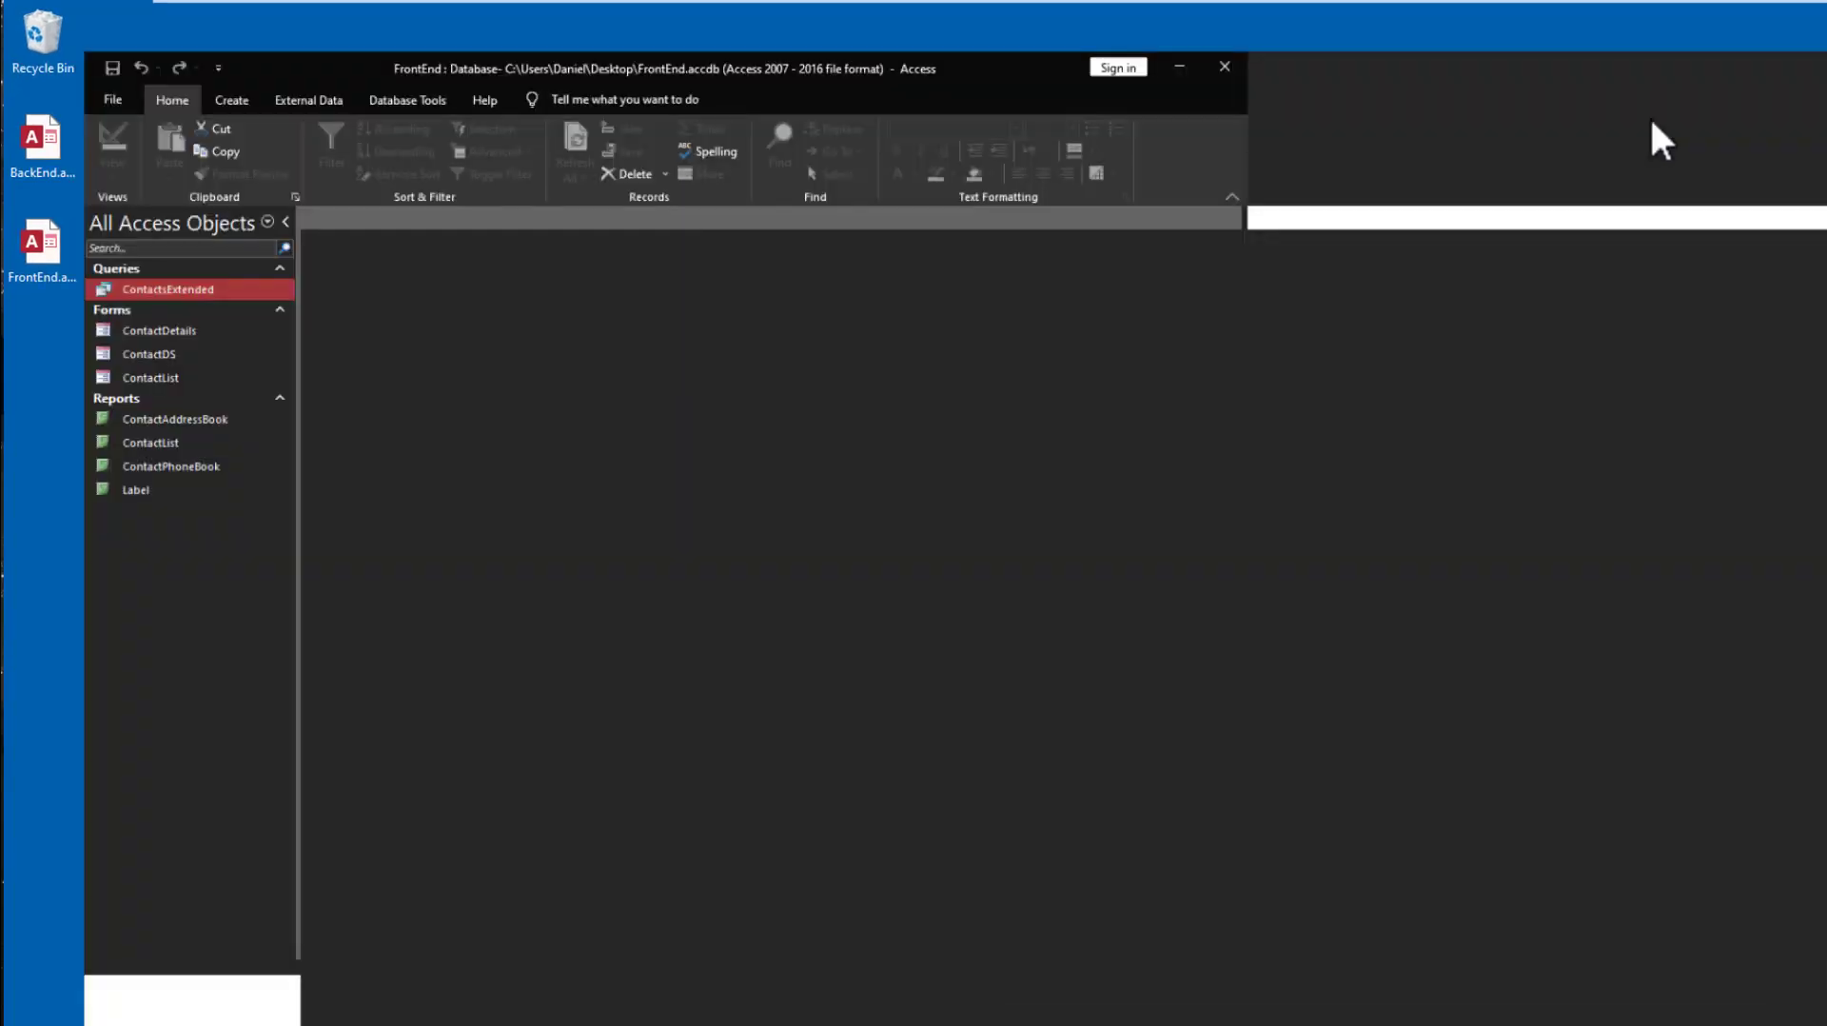
click(235, 56)
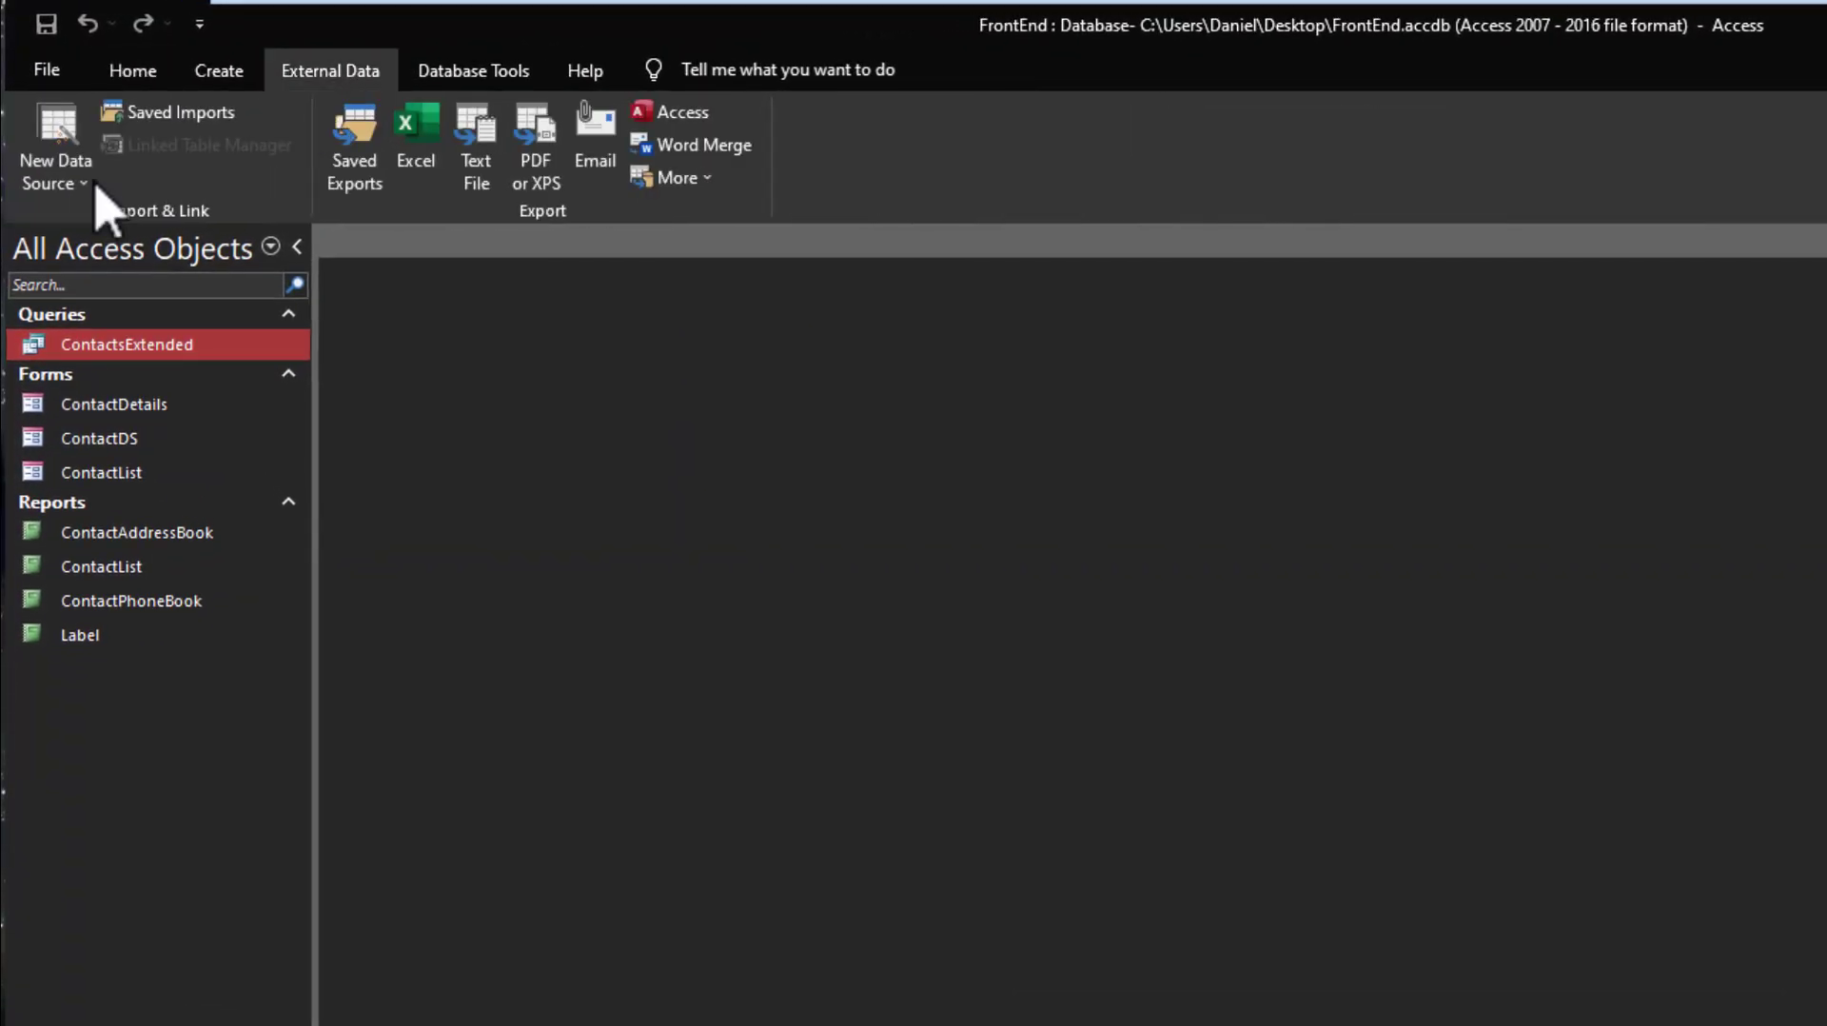
click(47, 181)
mouse_move(150, 278)
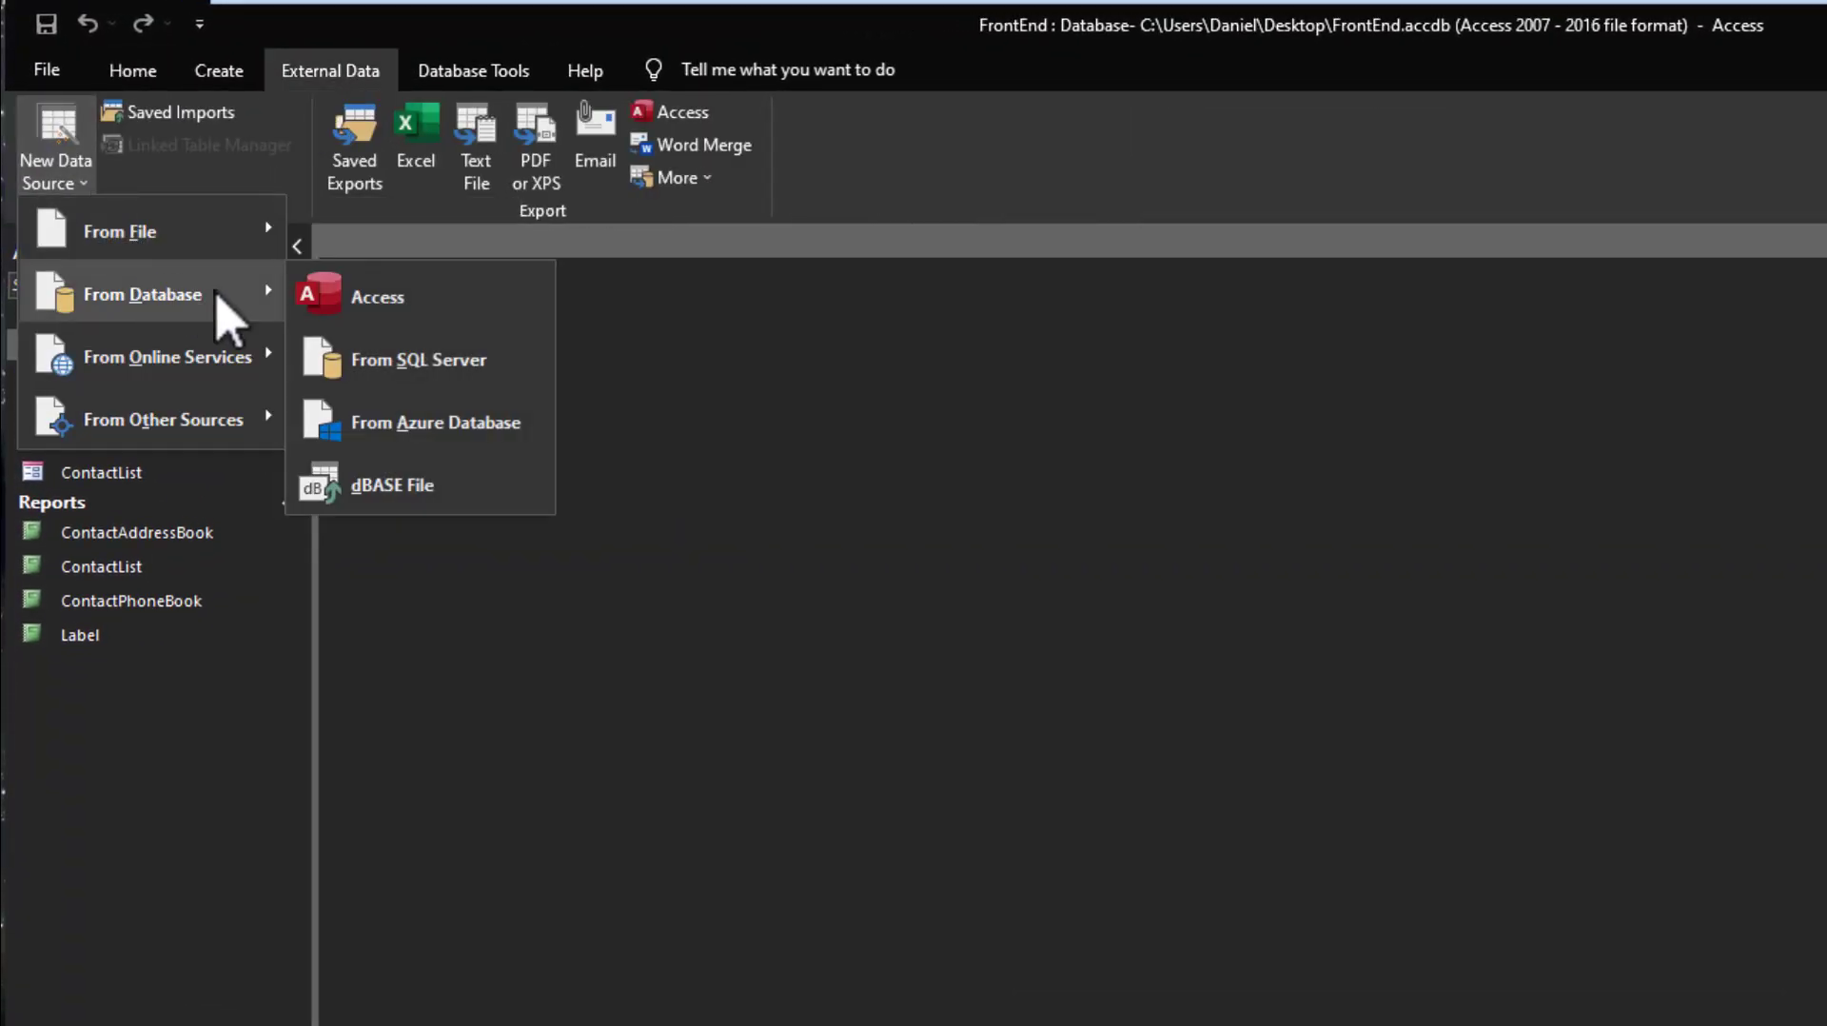
click(429, 306)
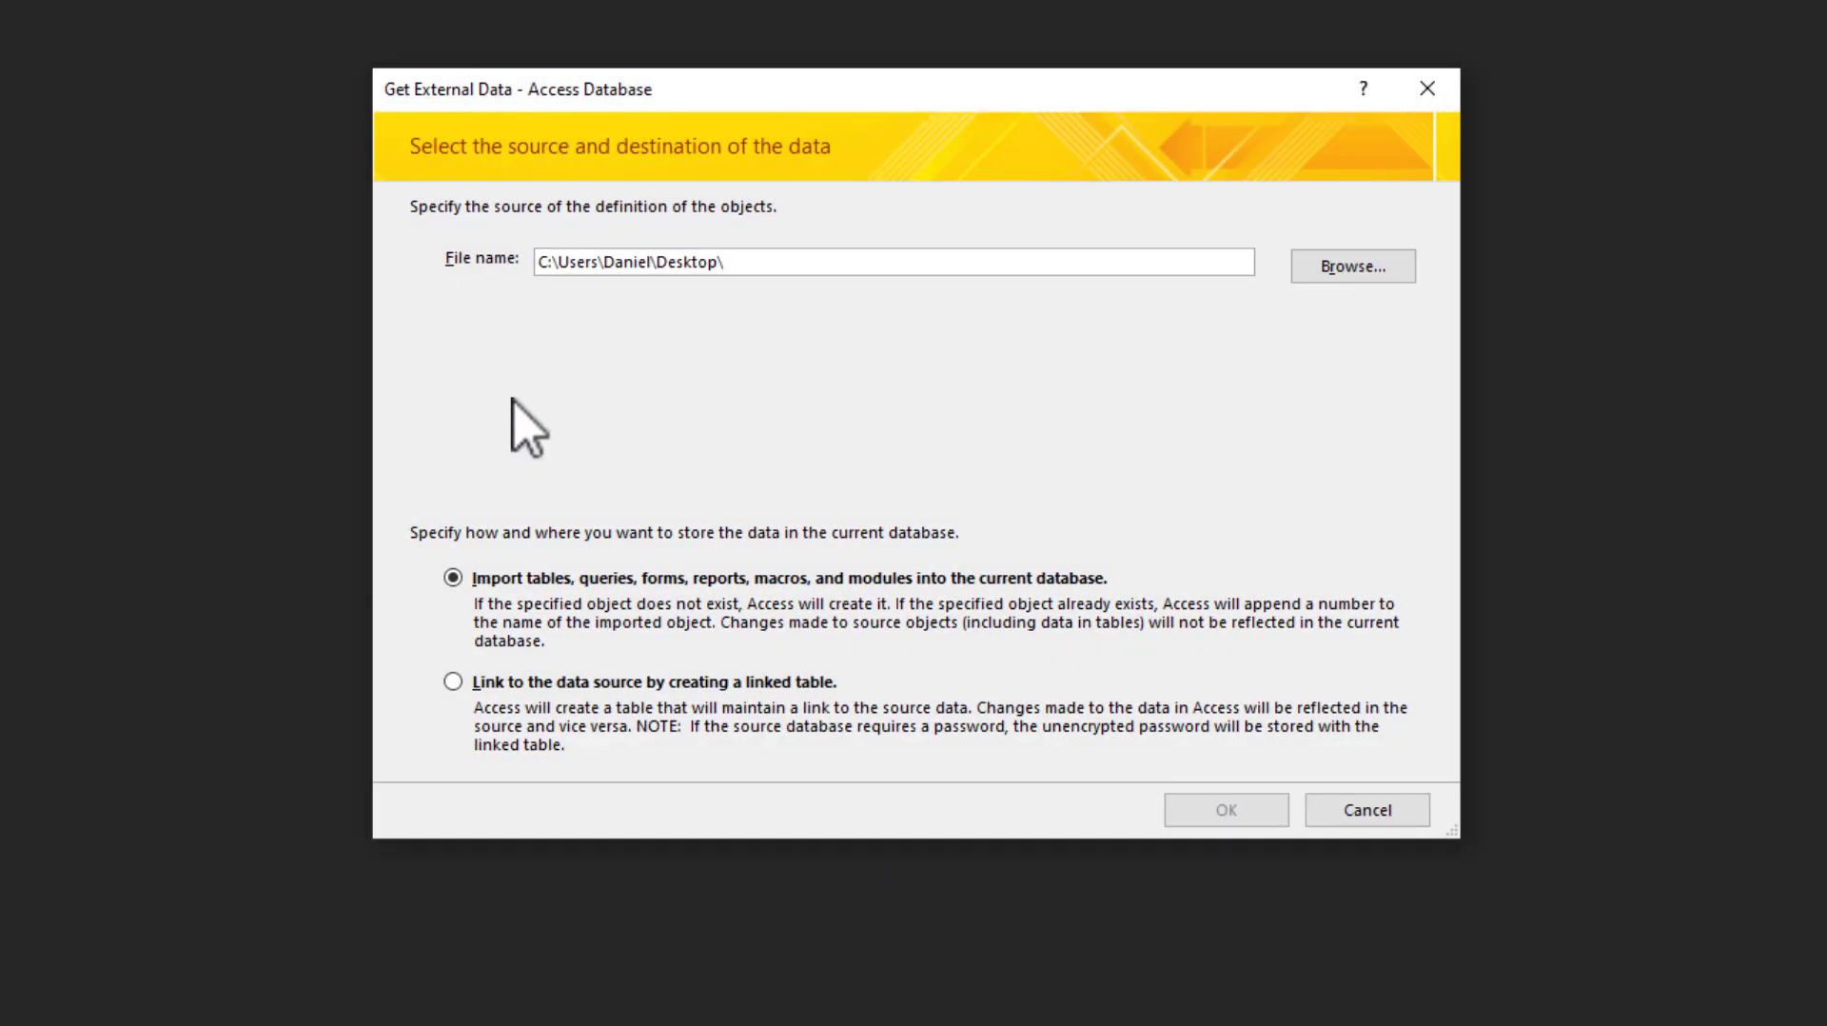
click(453, 683)
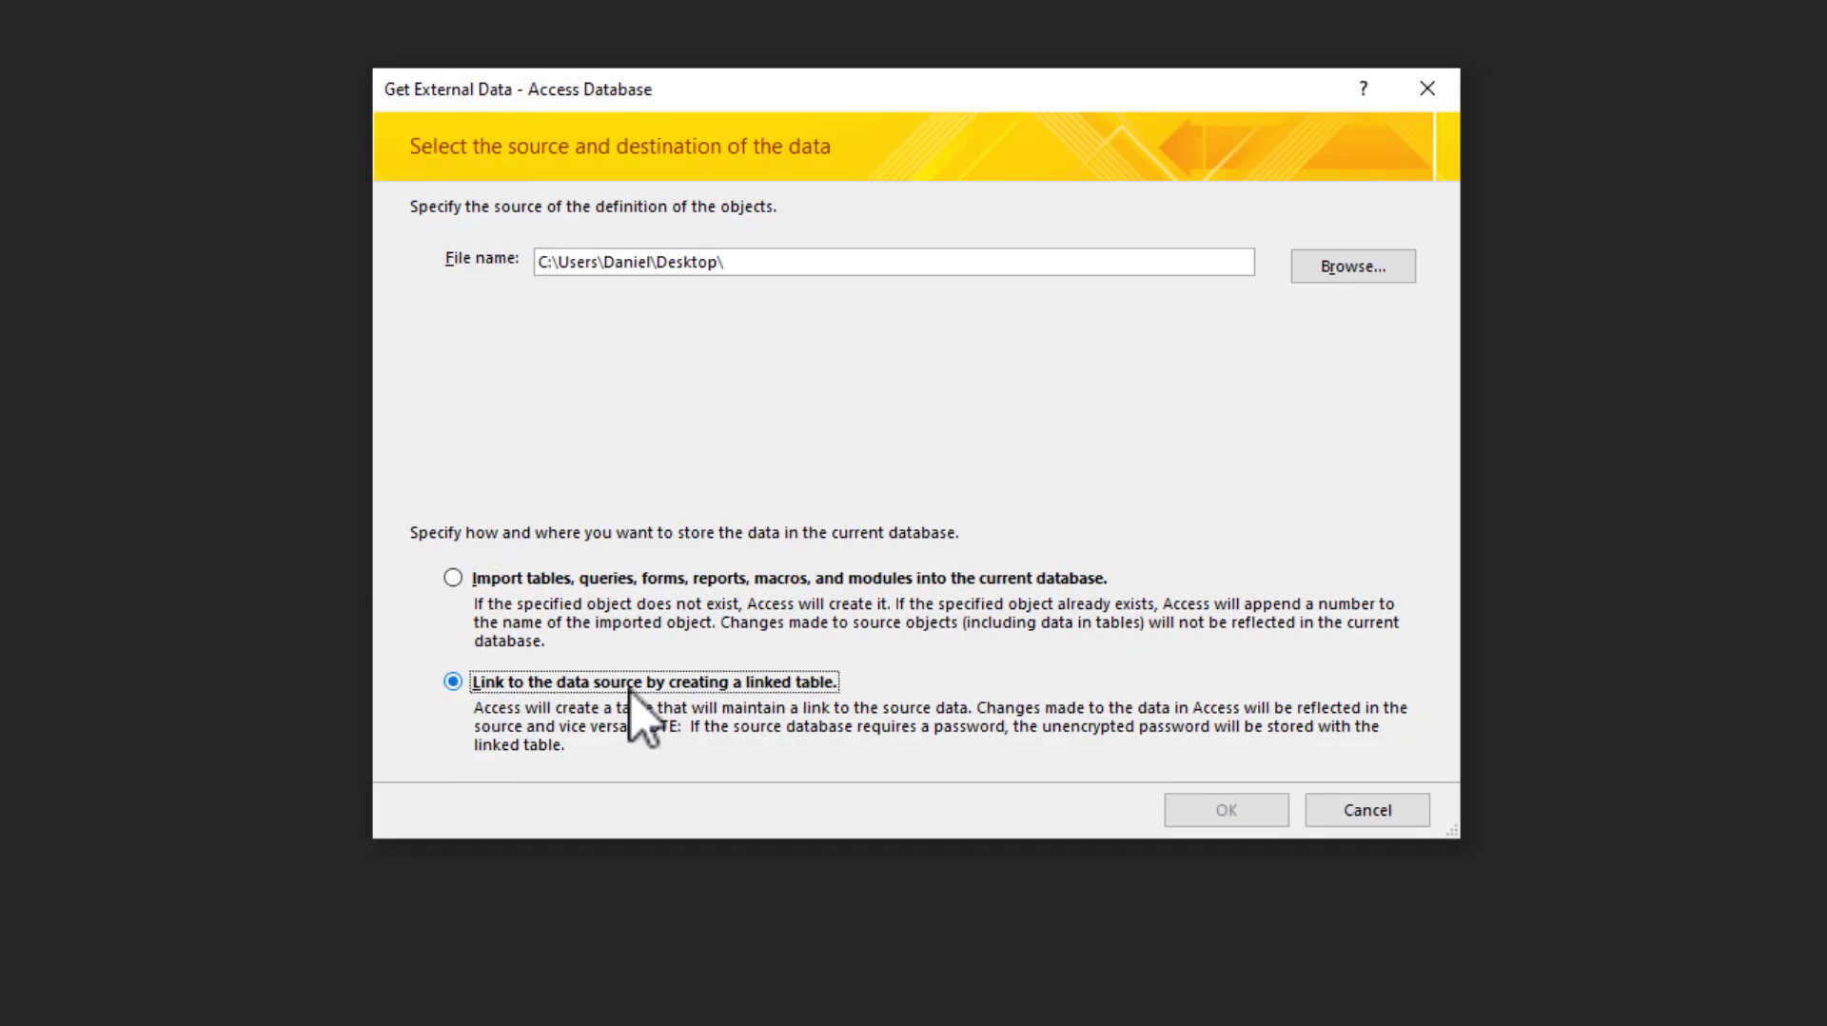
click(1351, 268)
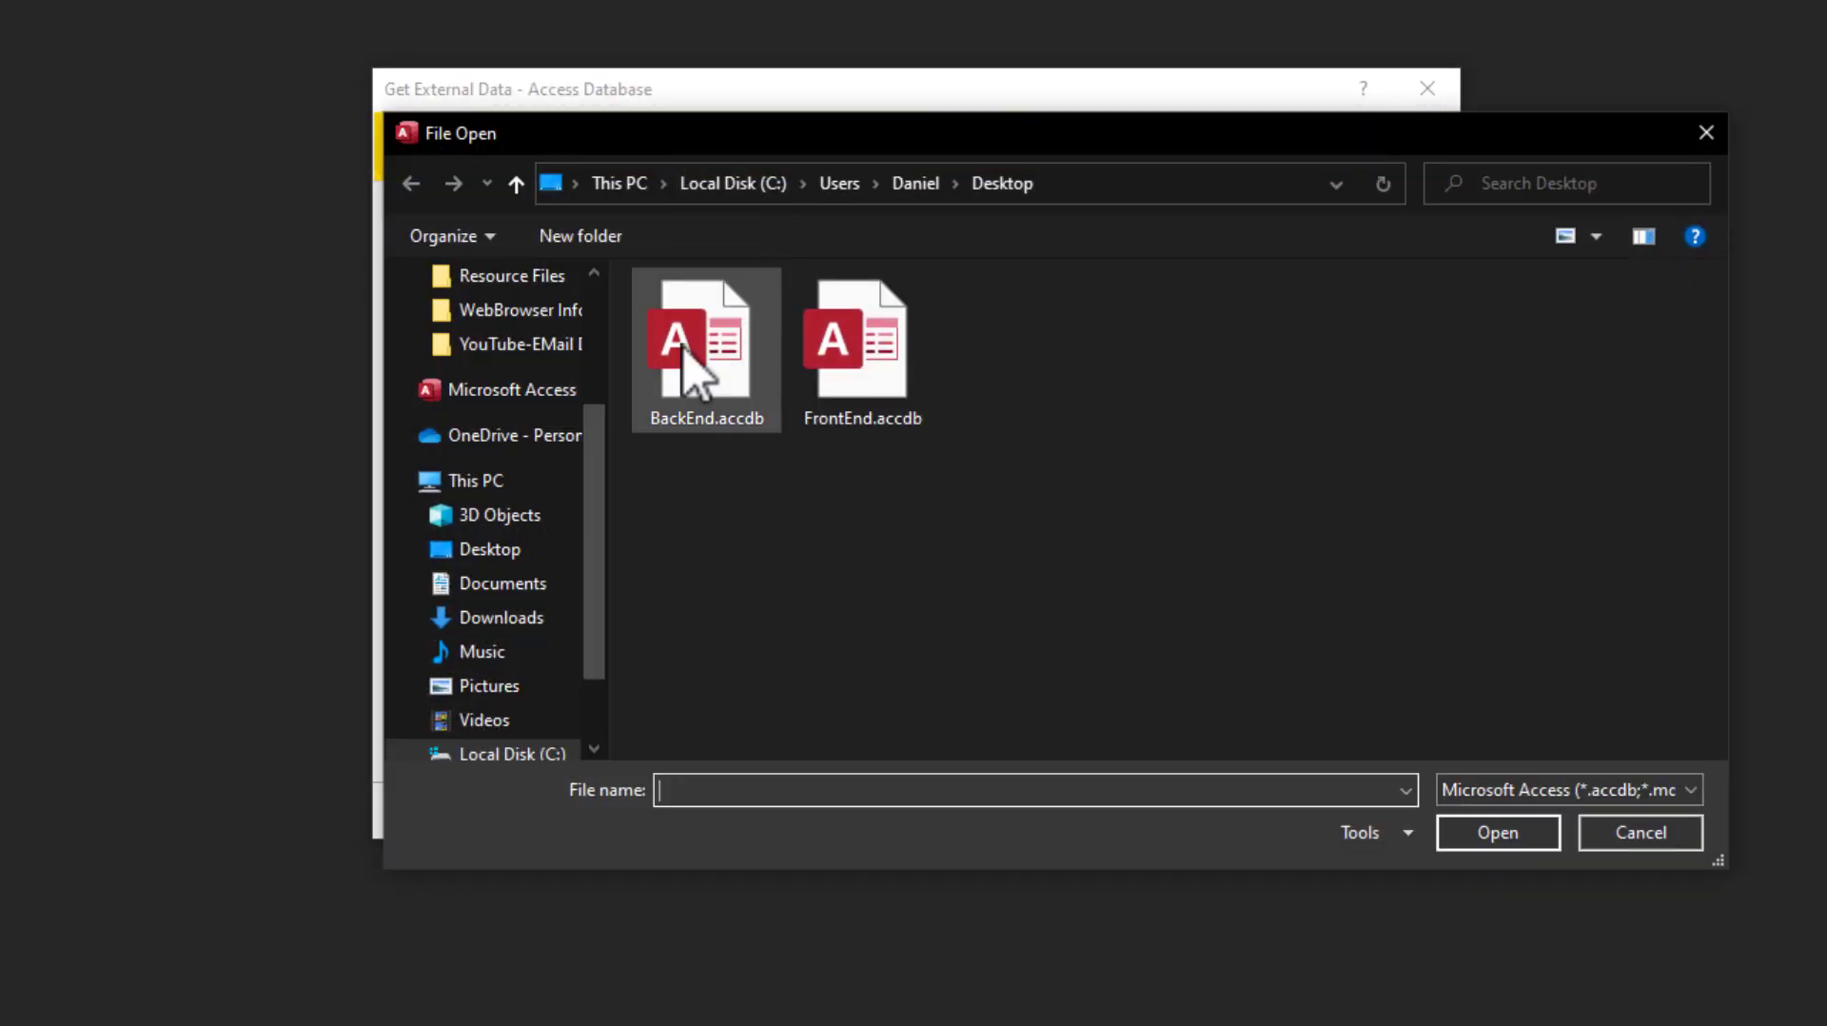
click(690, 354)
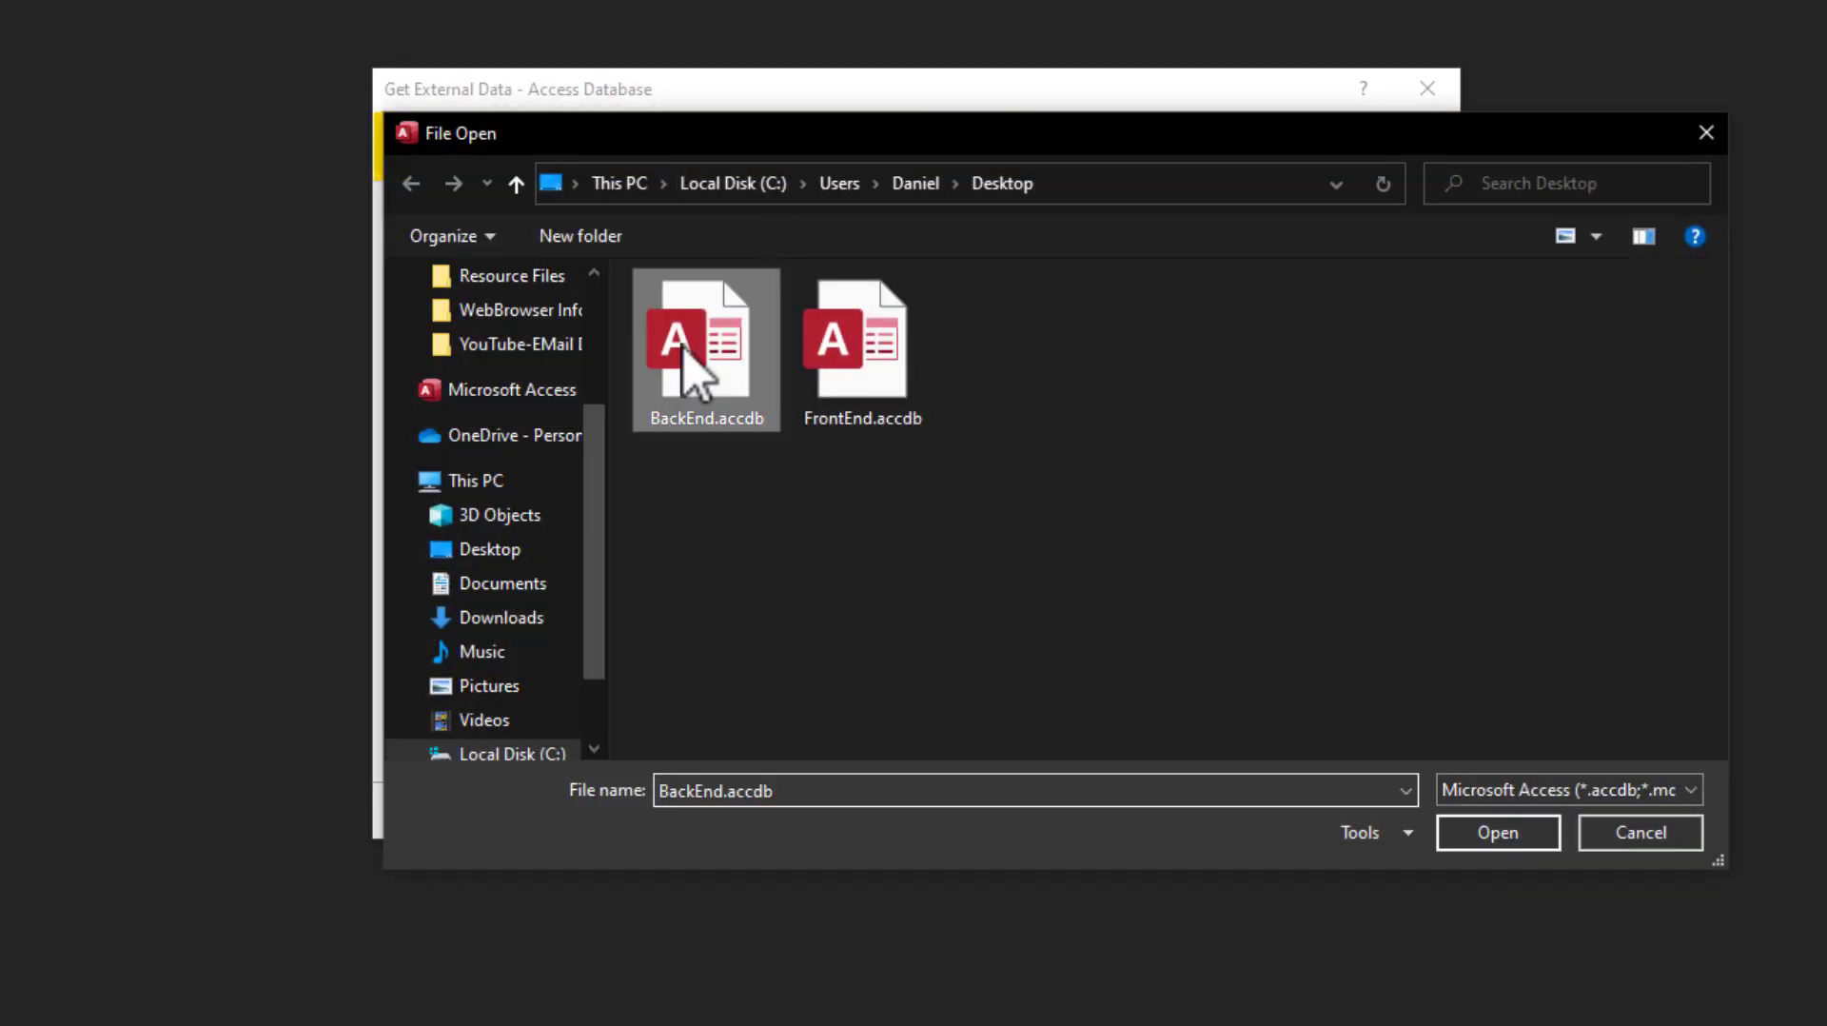
click(1491, 838)
click(1226, 810)
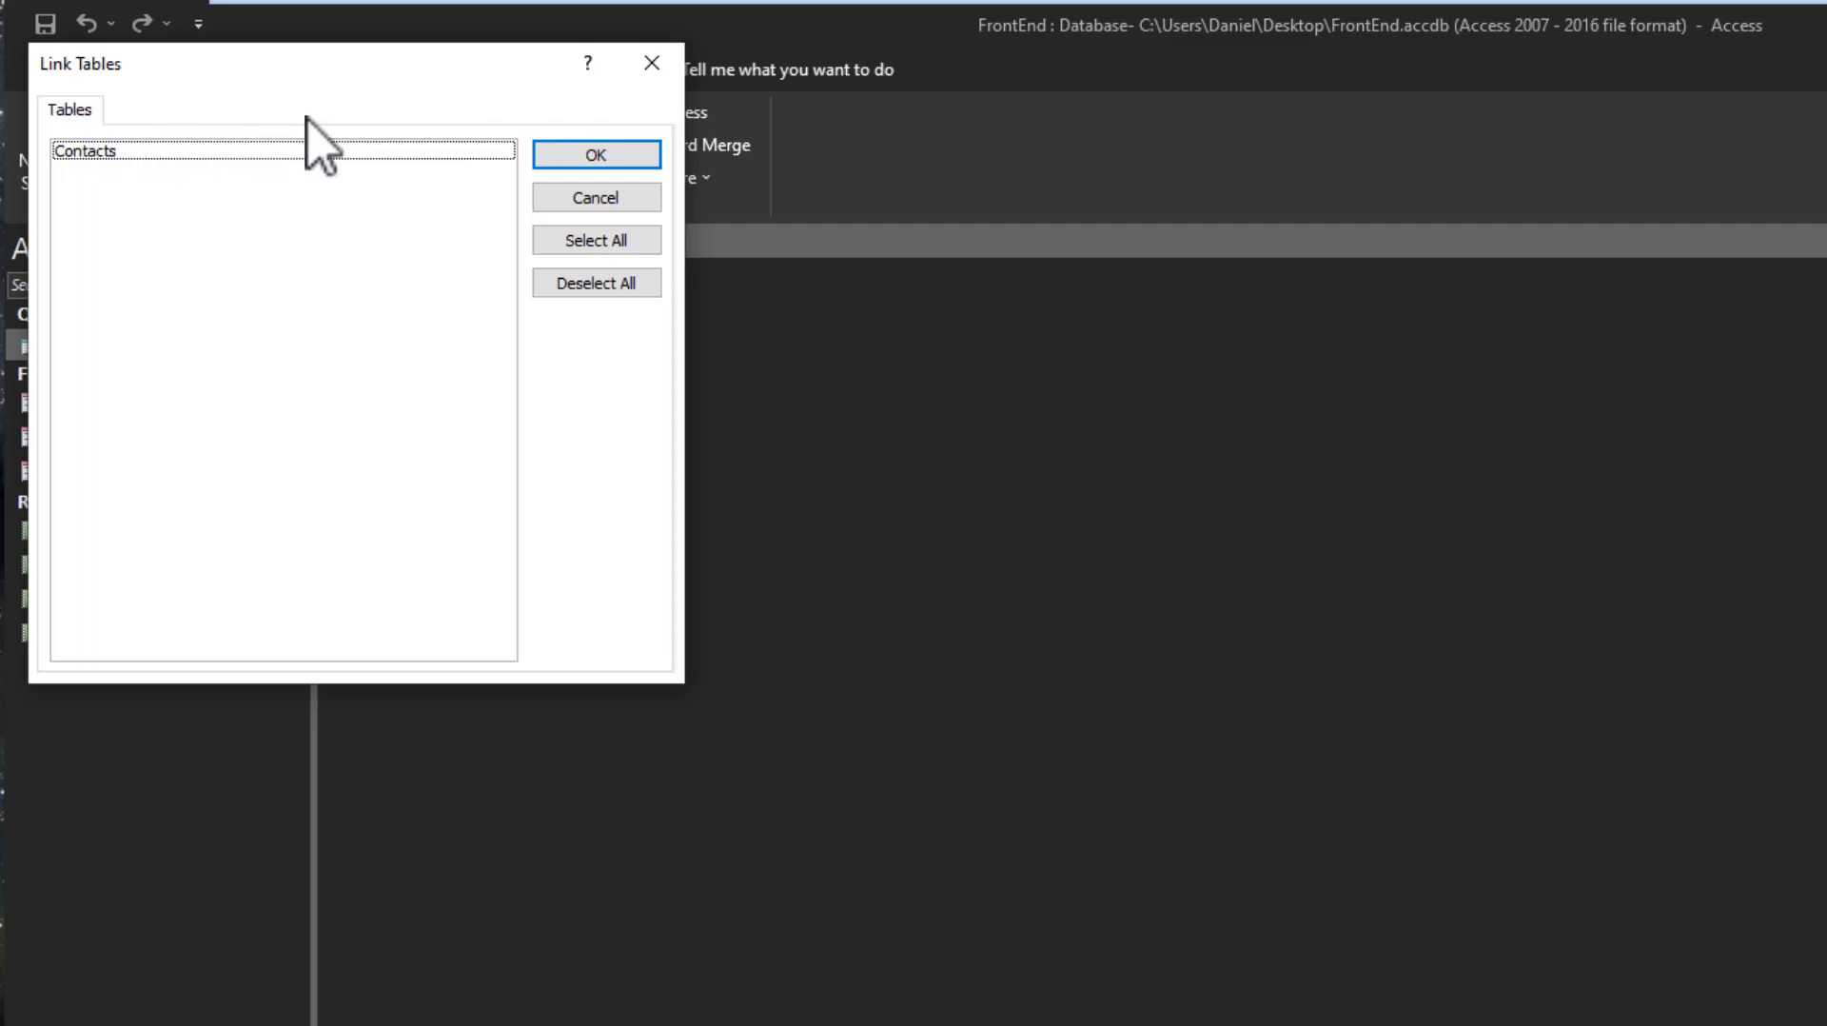
Select the Contacts table in Link Tables and link it into FrontEnd.
click(86, 152)
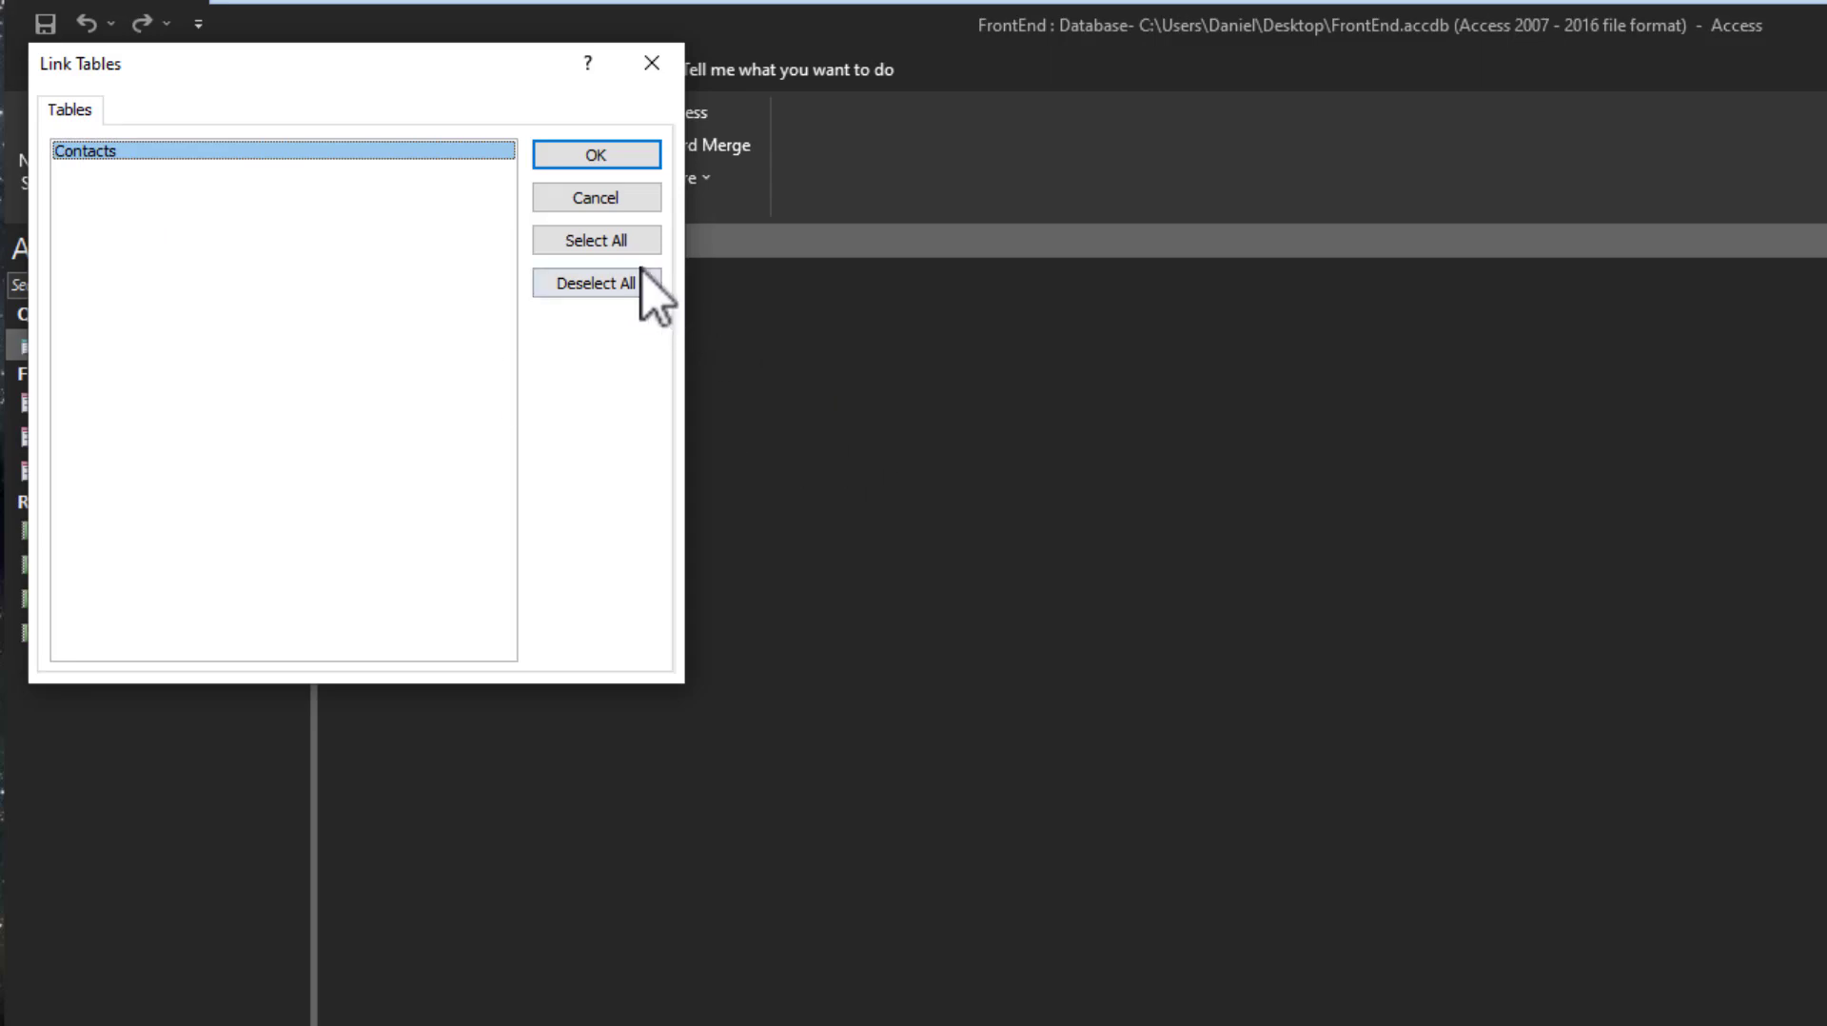
click(603, 283)
click(602, 242)
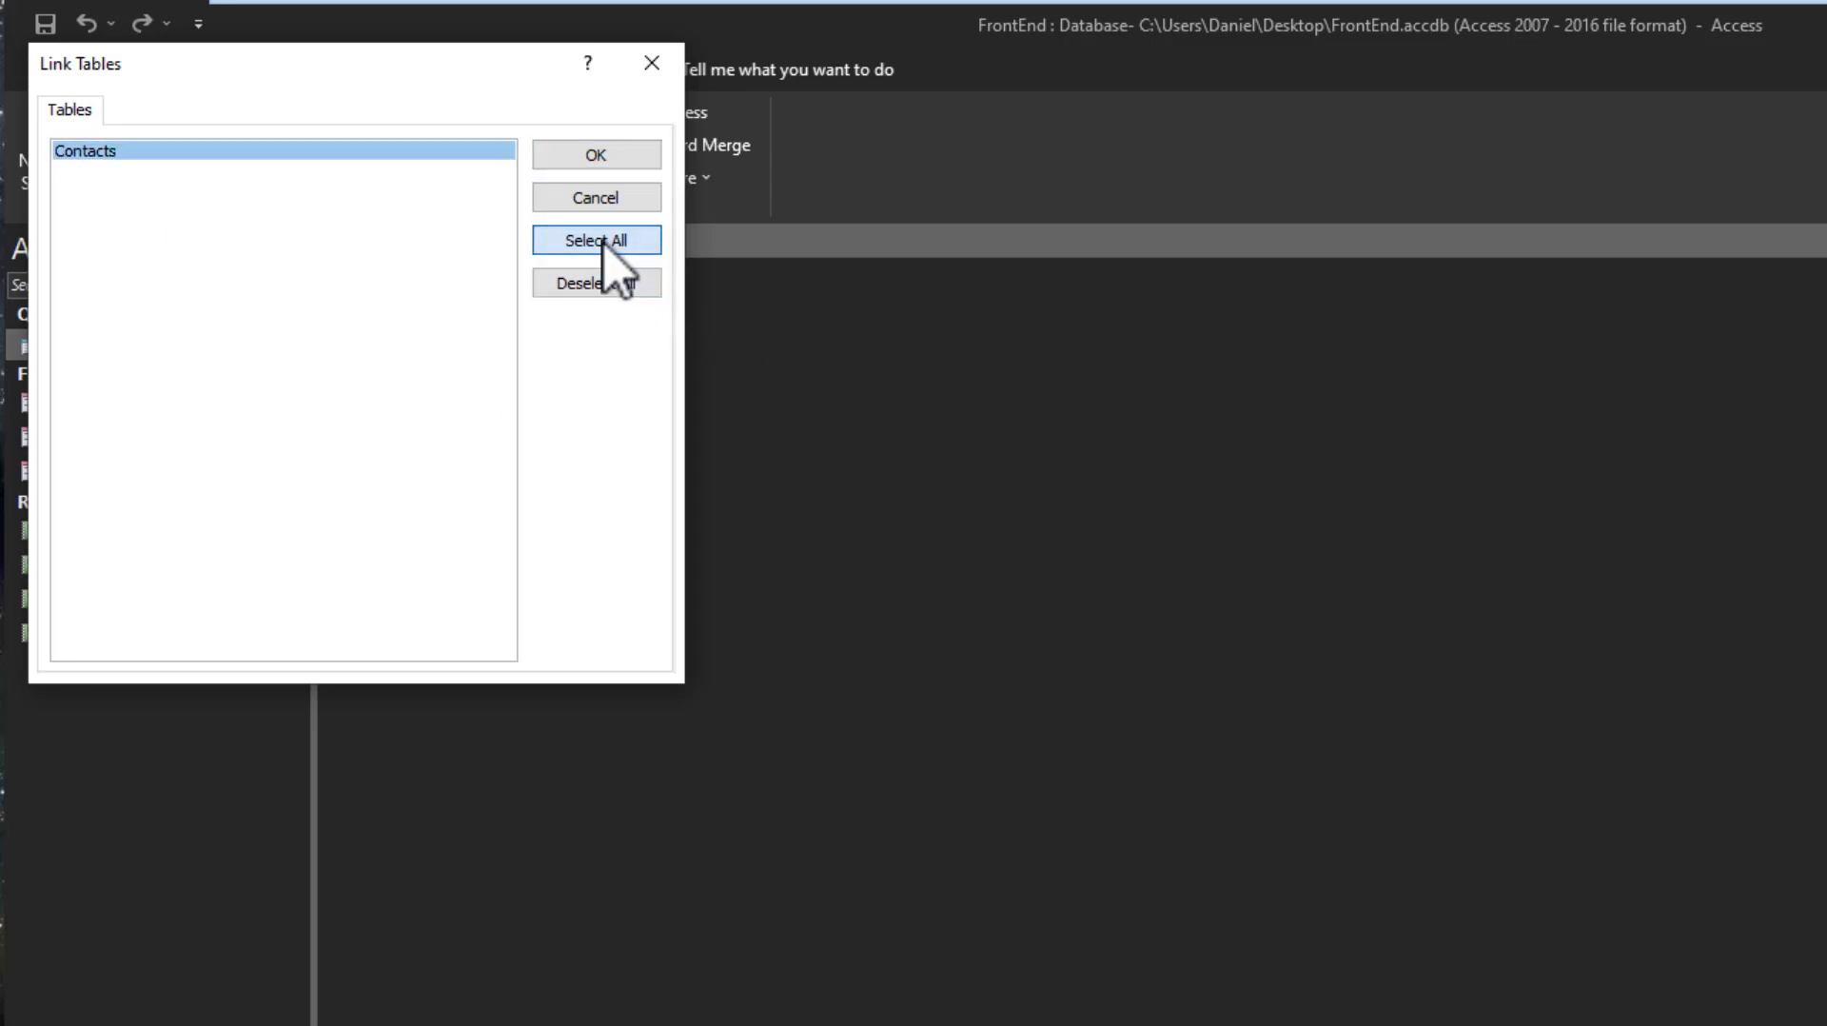
click(618, 155)
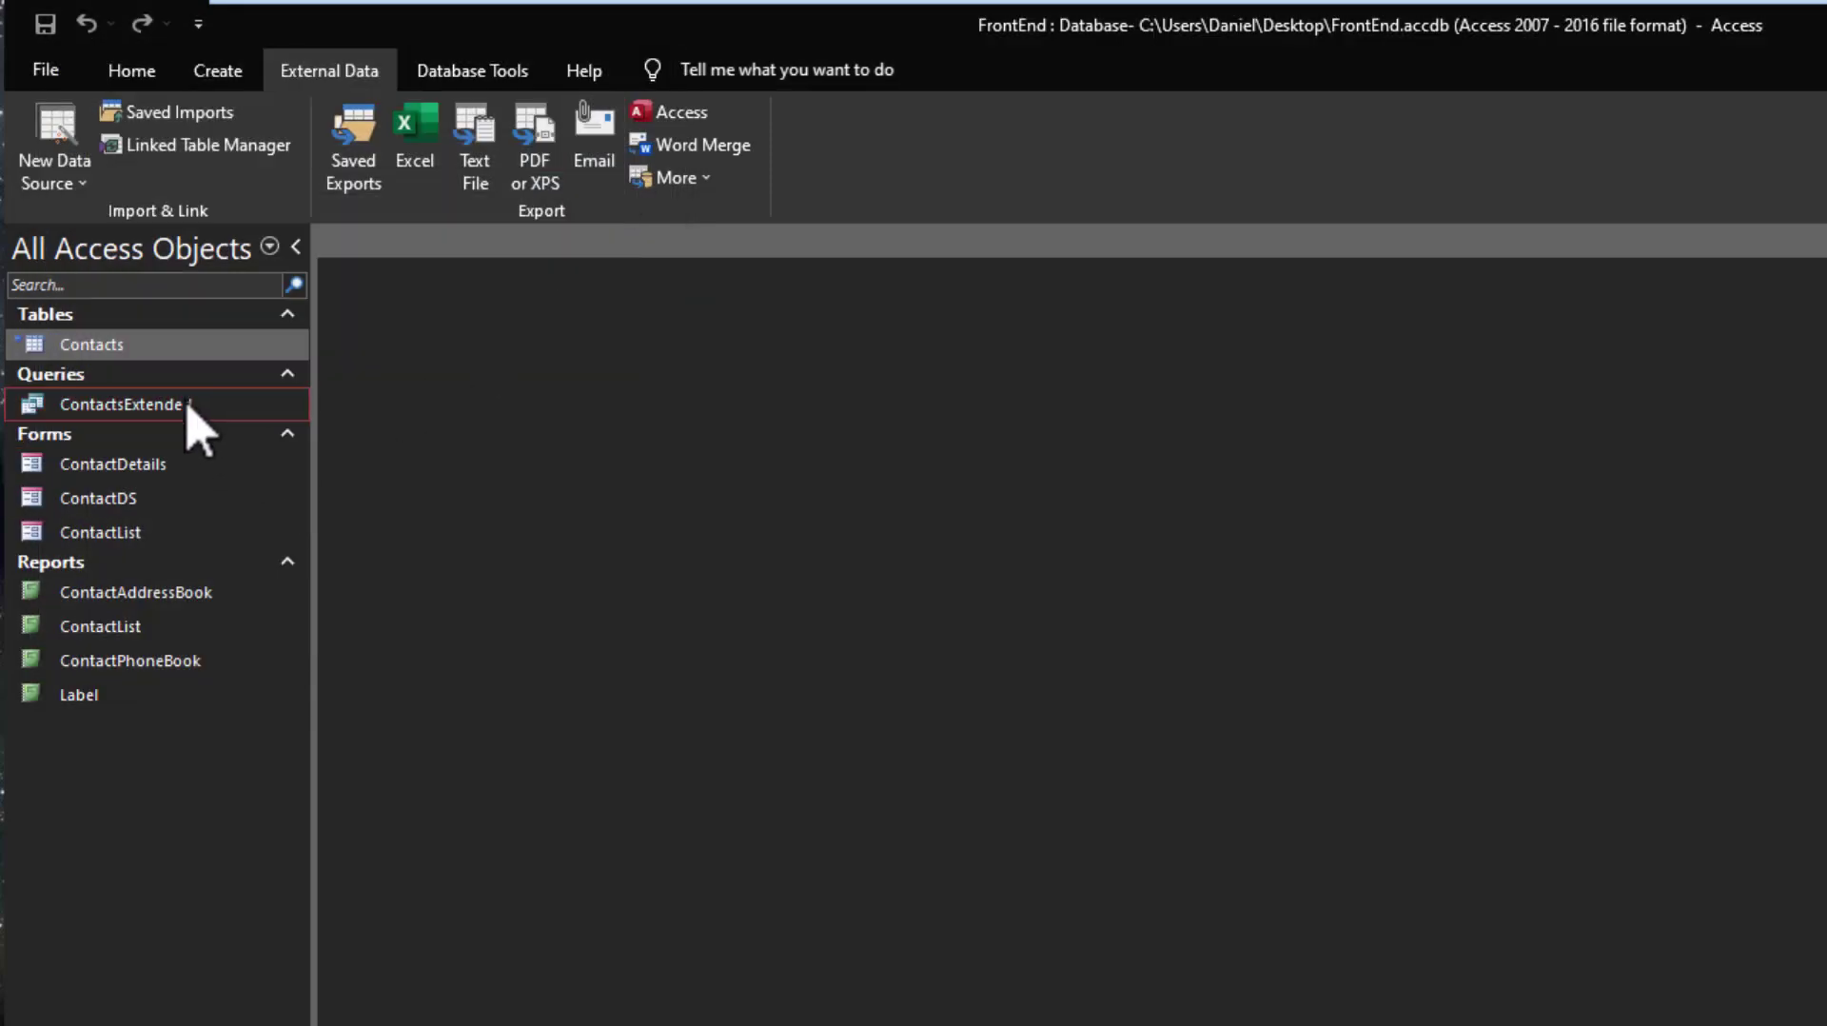
Select the linked Contacts table and check its BackEnd.accdb source path.
click(103, 348)
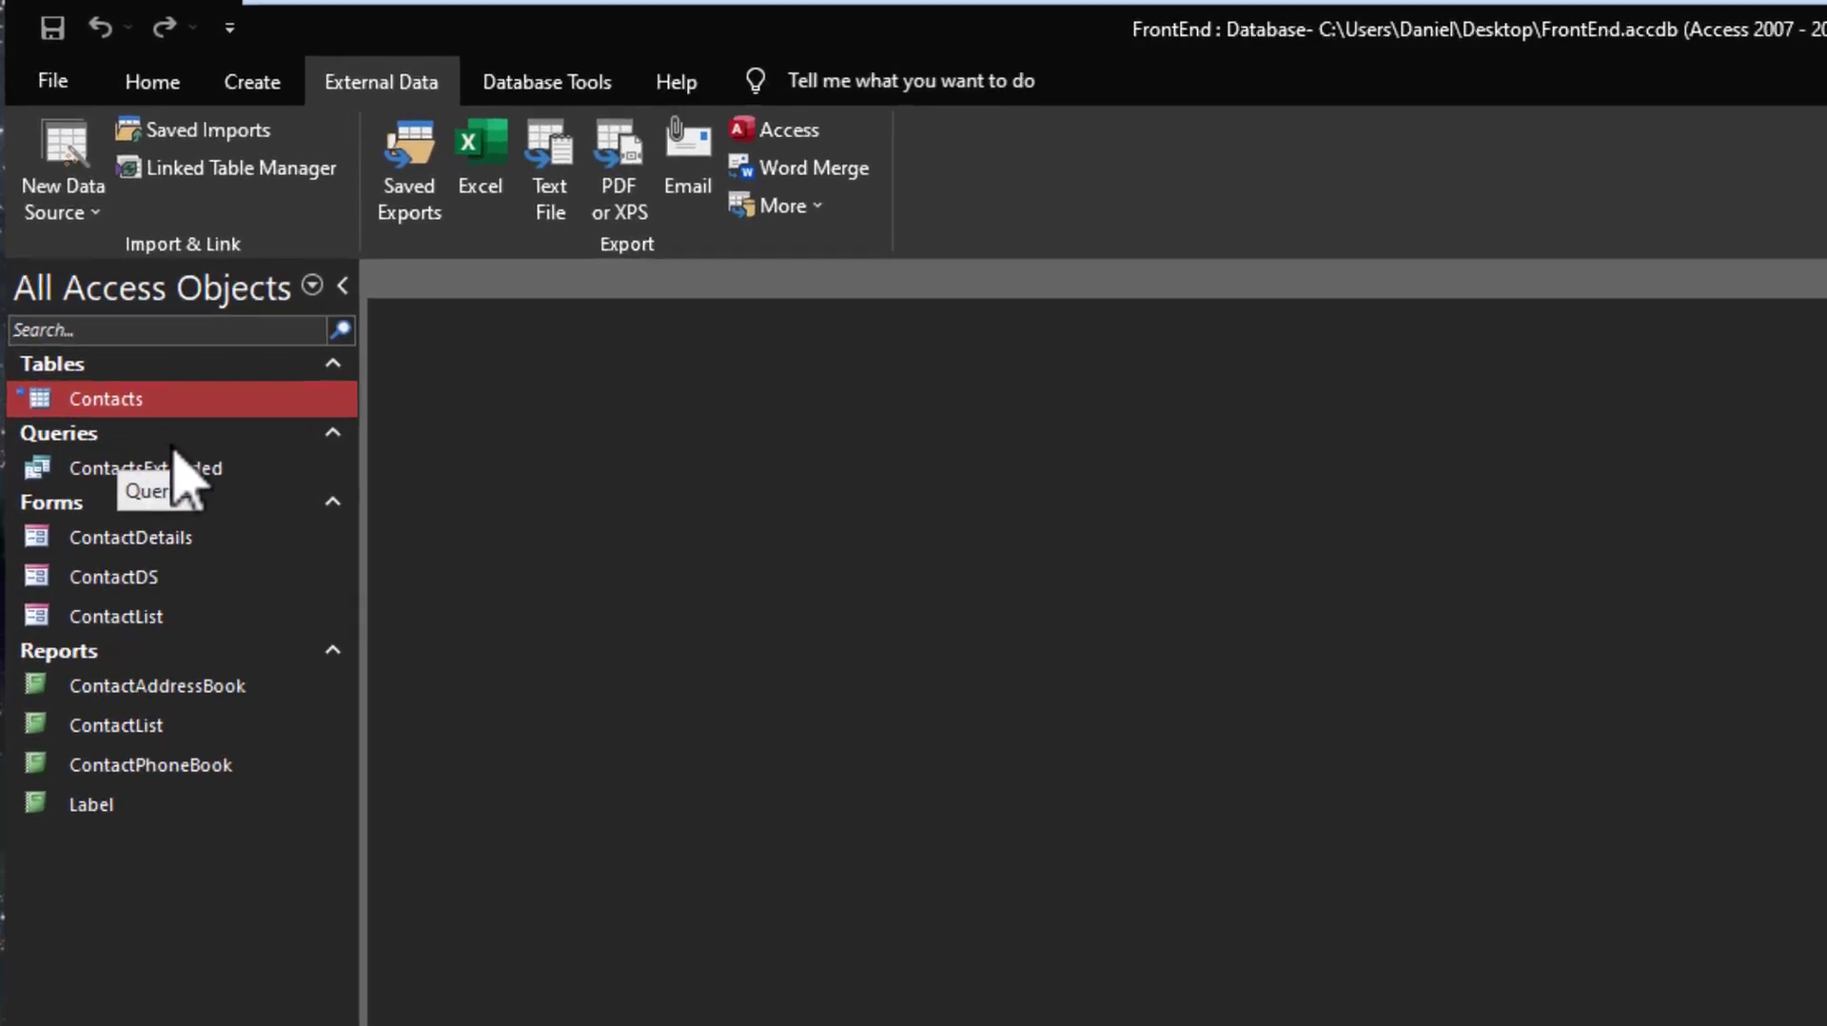
mouse_move(31, 387)
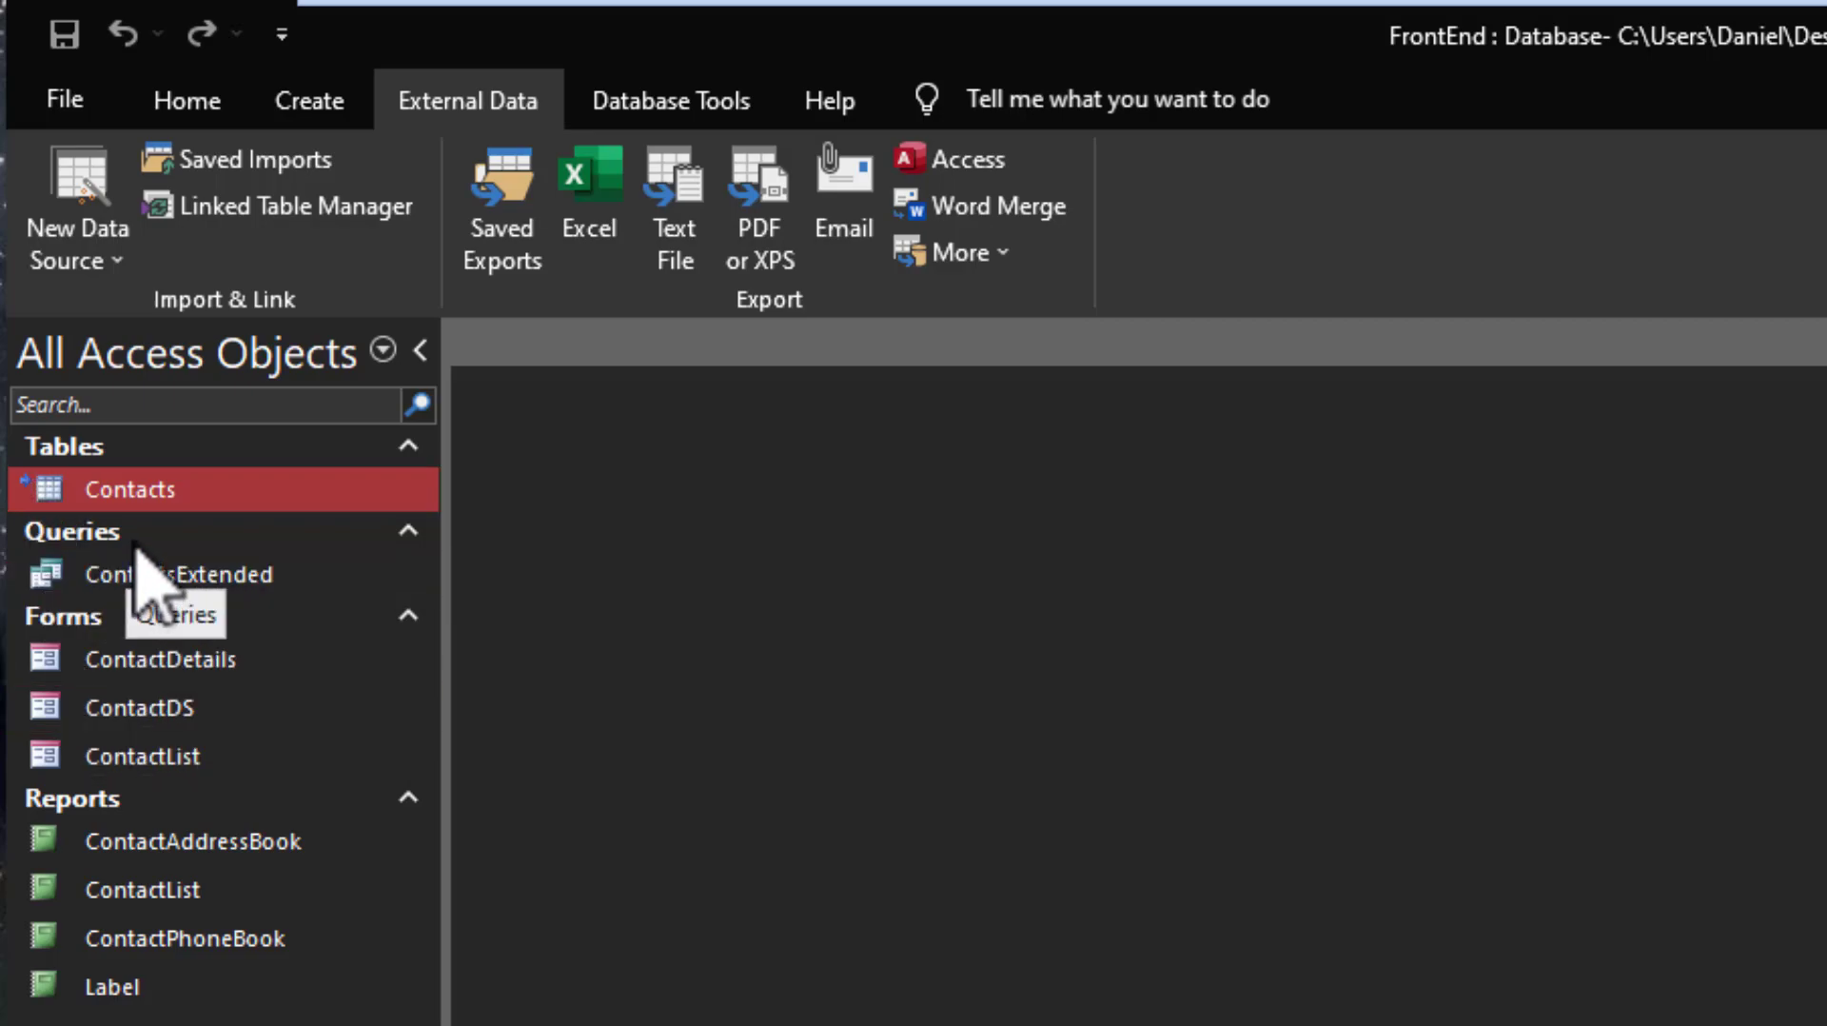
mouse_move(127, 502)
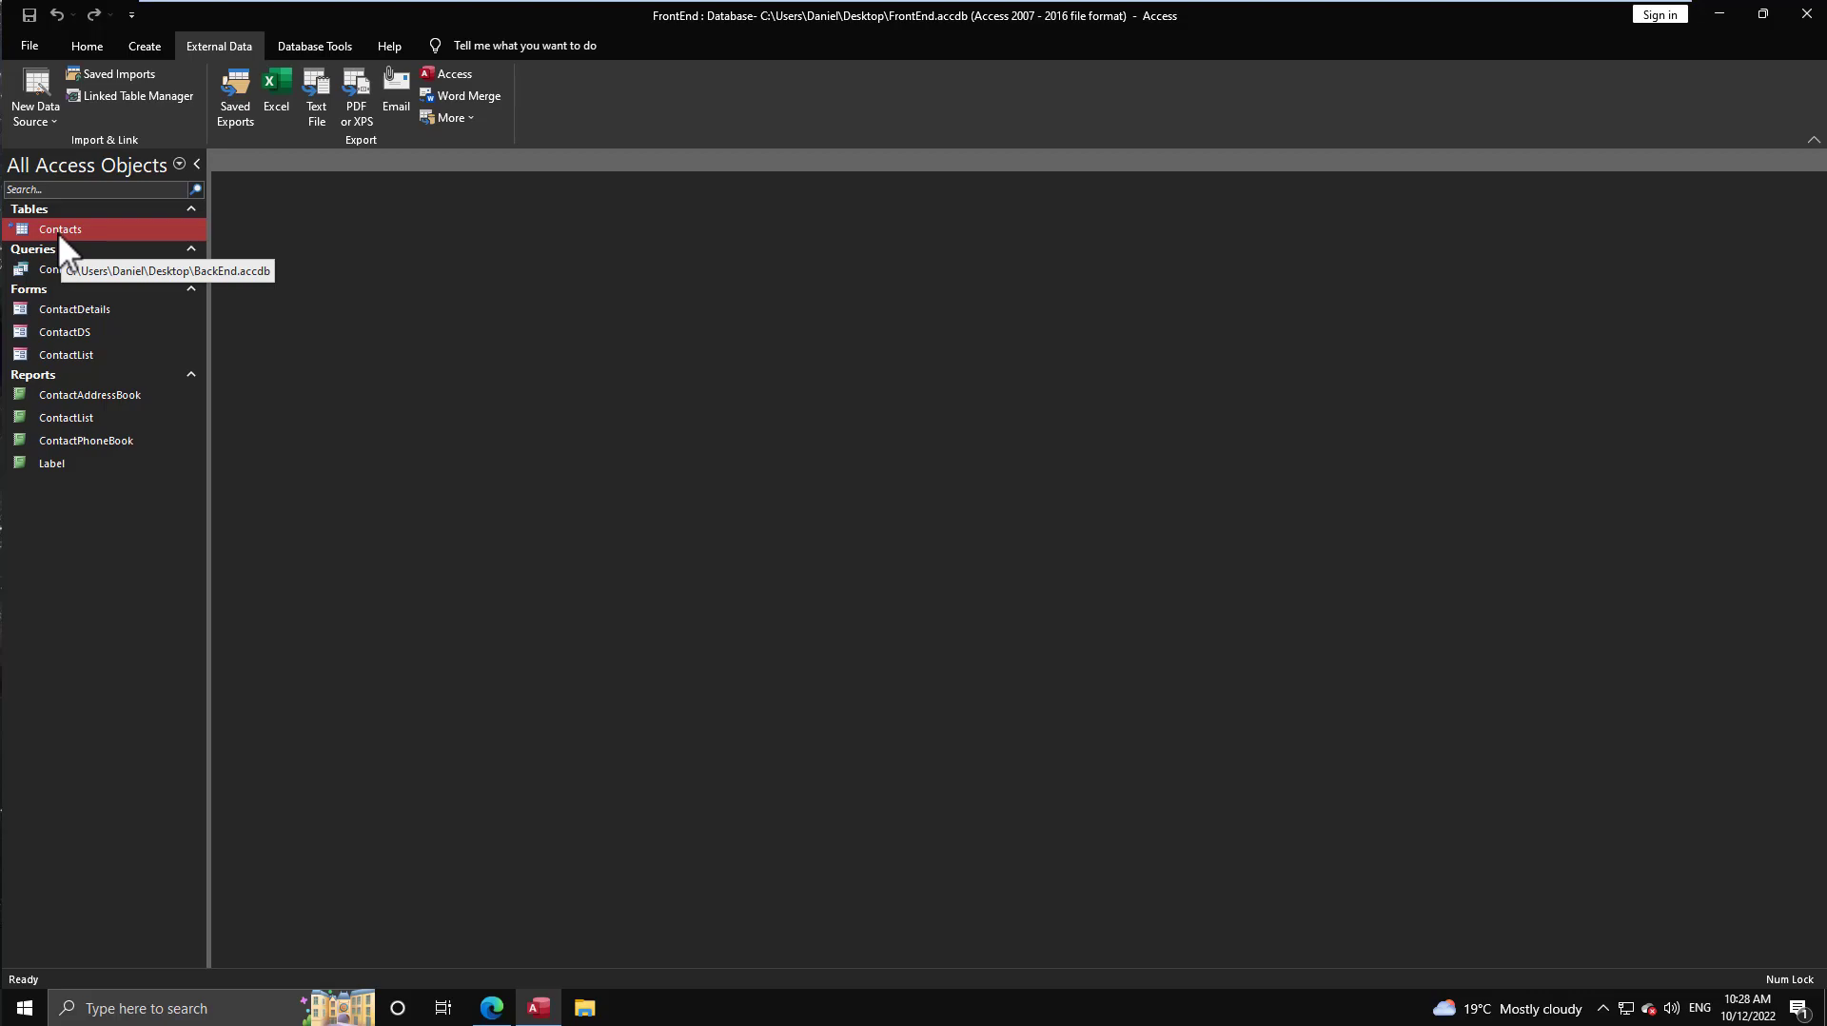
Shorten the EmailAddress field name in the linked Contacts design, then close it; the change isn't saved.
right_click(53, 232)
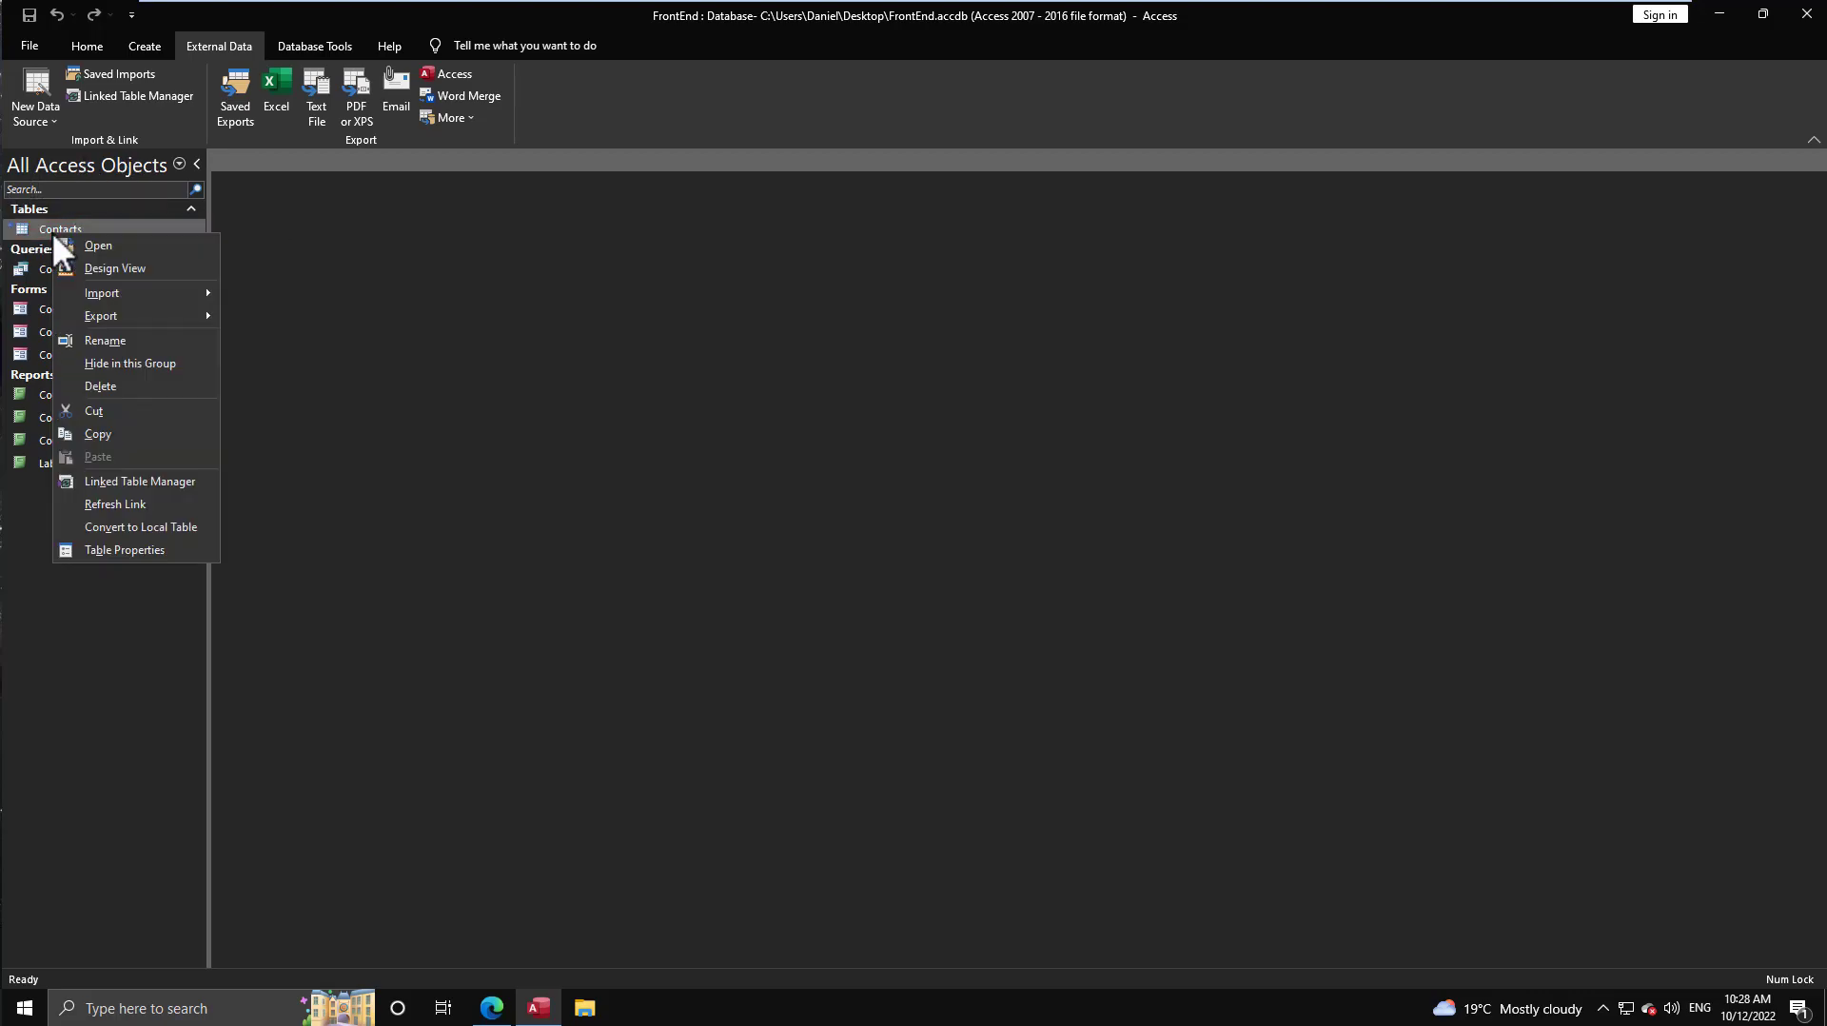
click(111, 269)
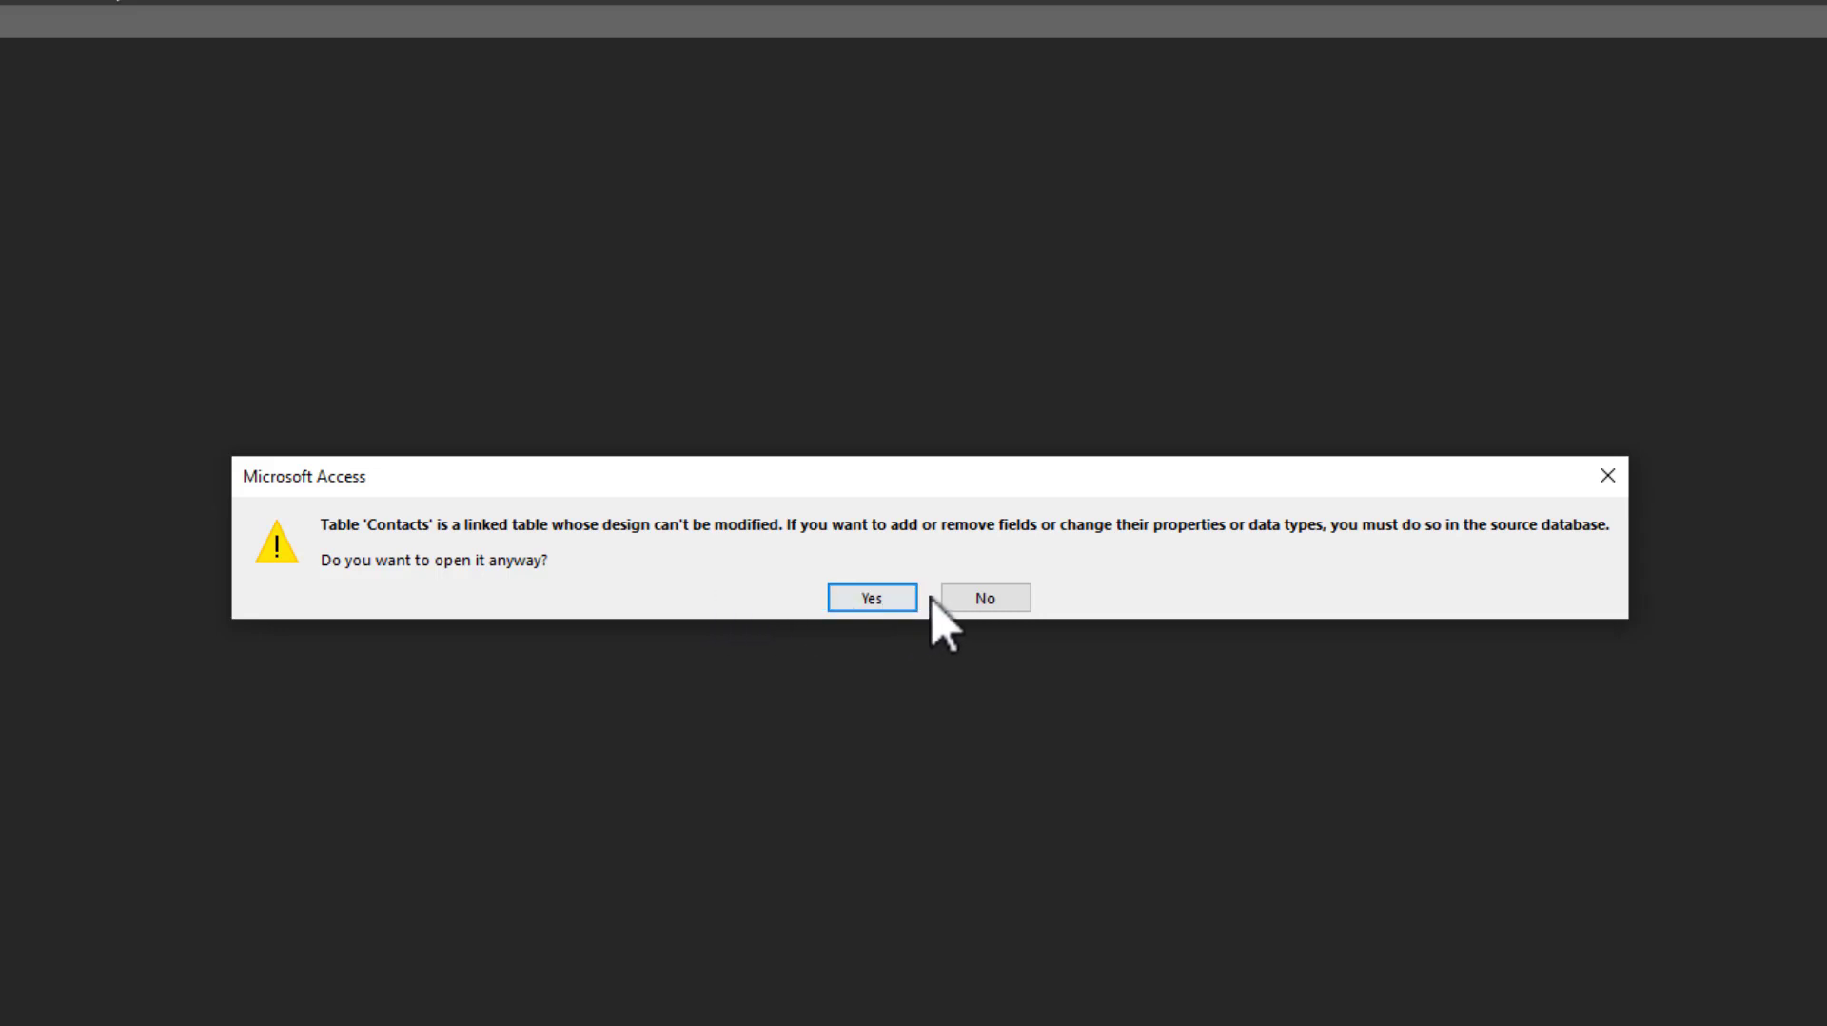
click(883, 599)
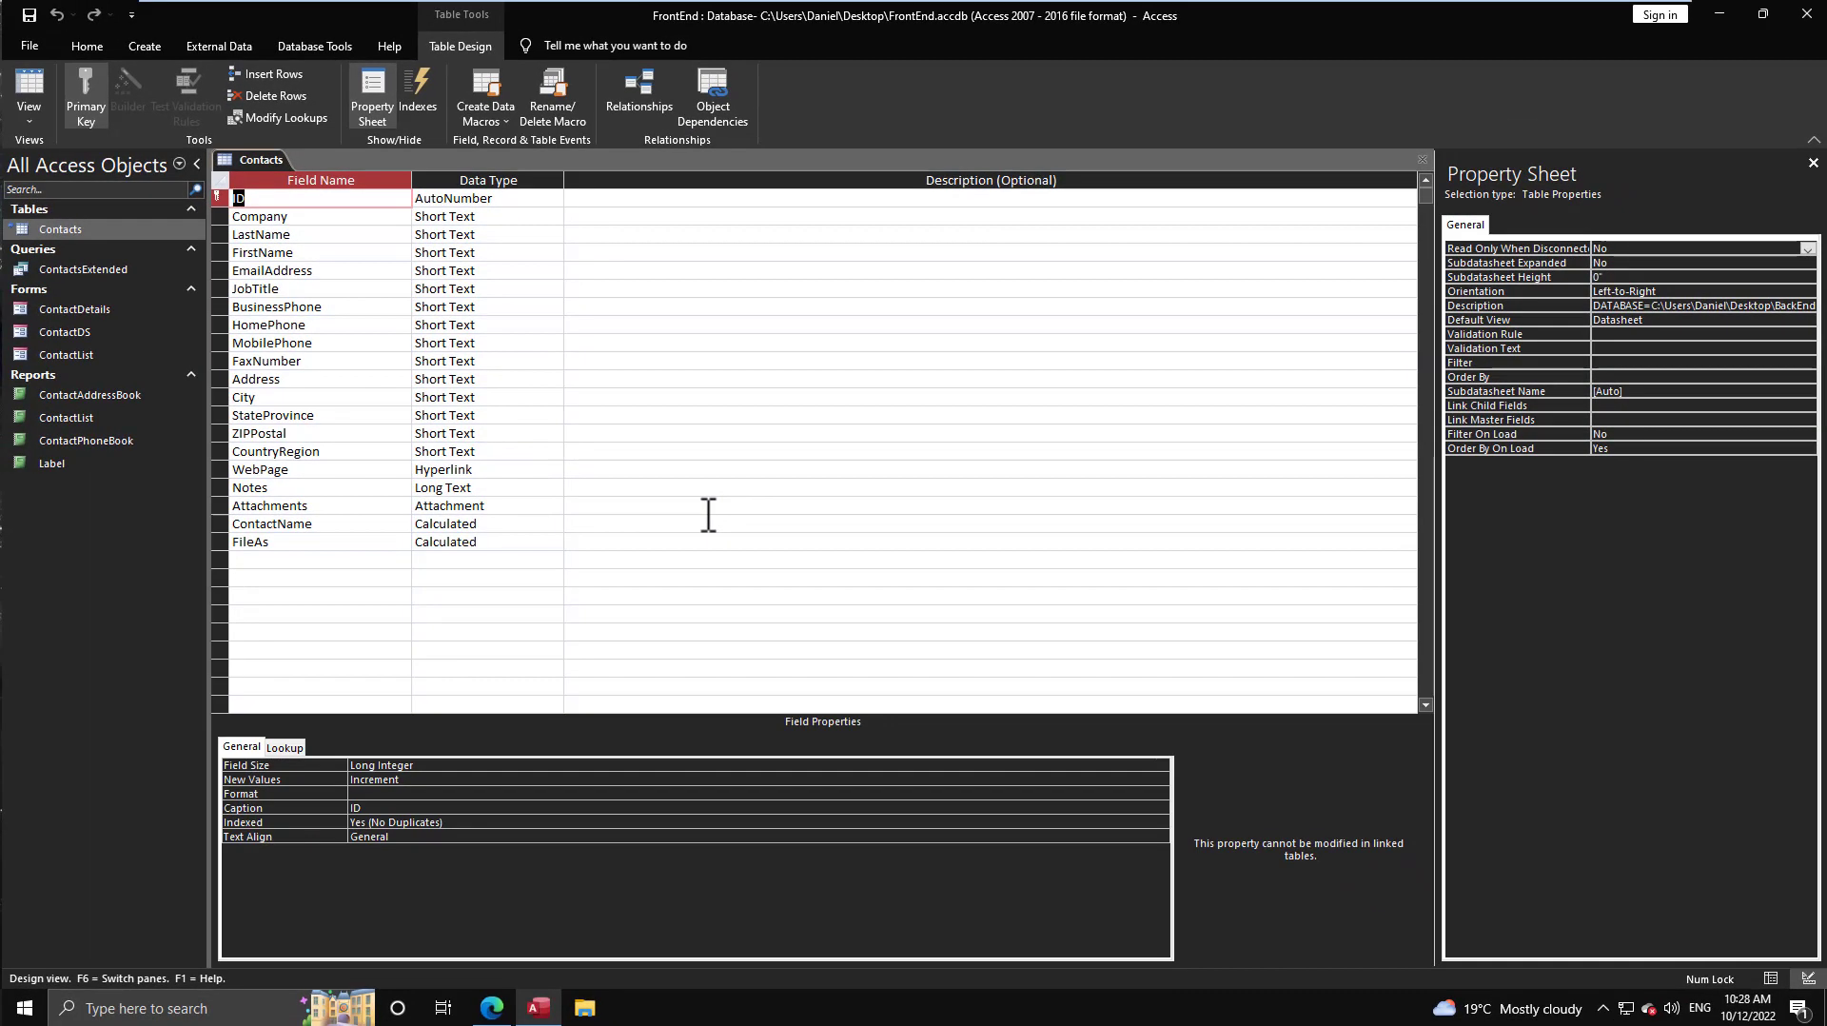
click(330, 270)
key(BackSpace)
key(BackSpace)
key(BackSpace)
key(BackSpace)
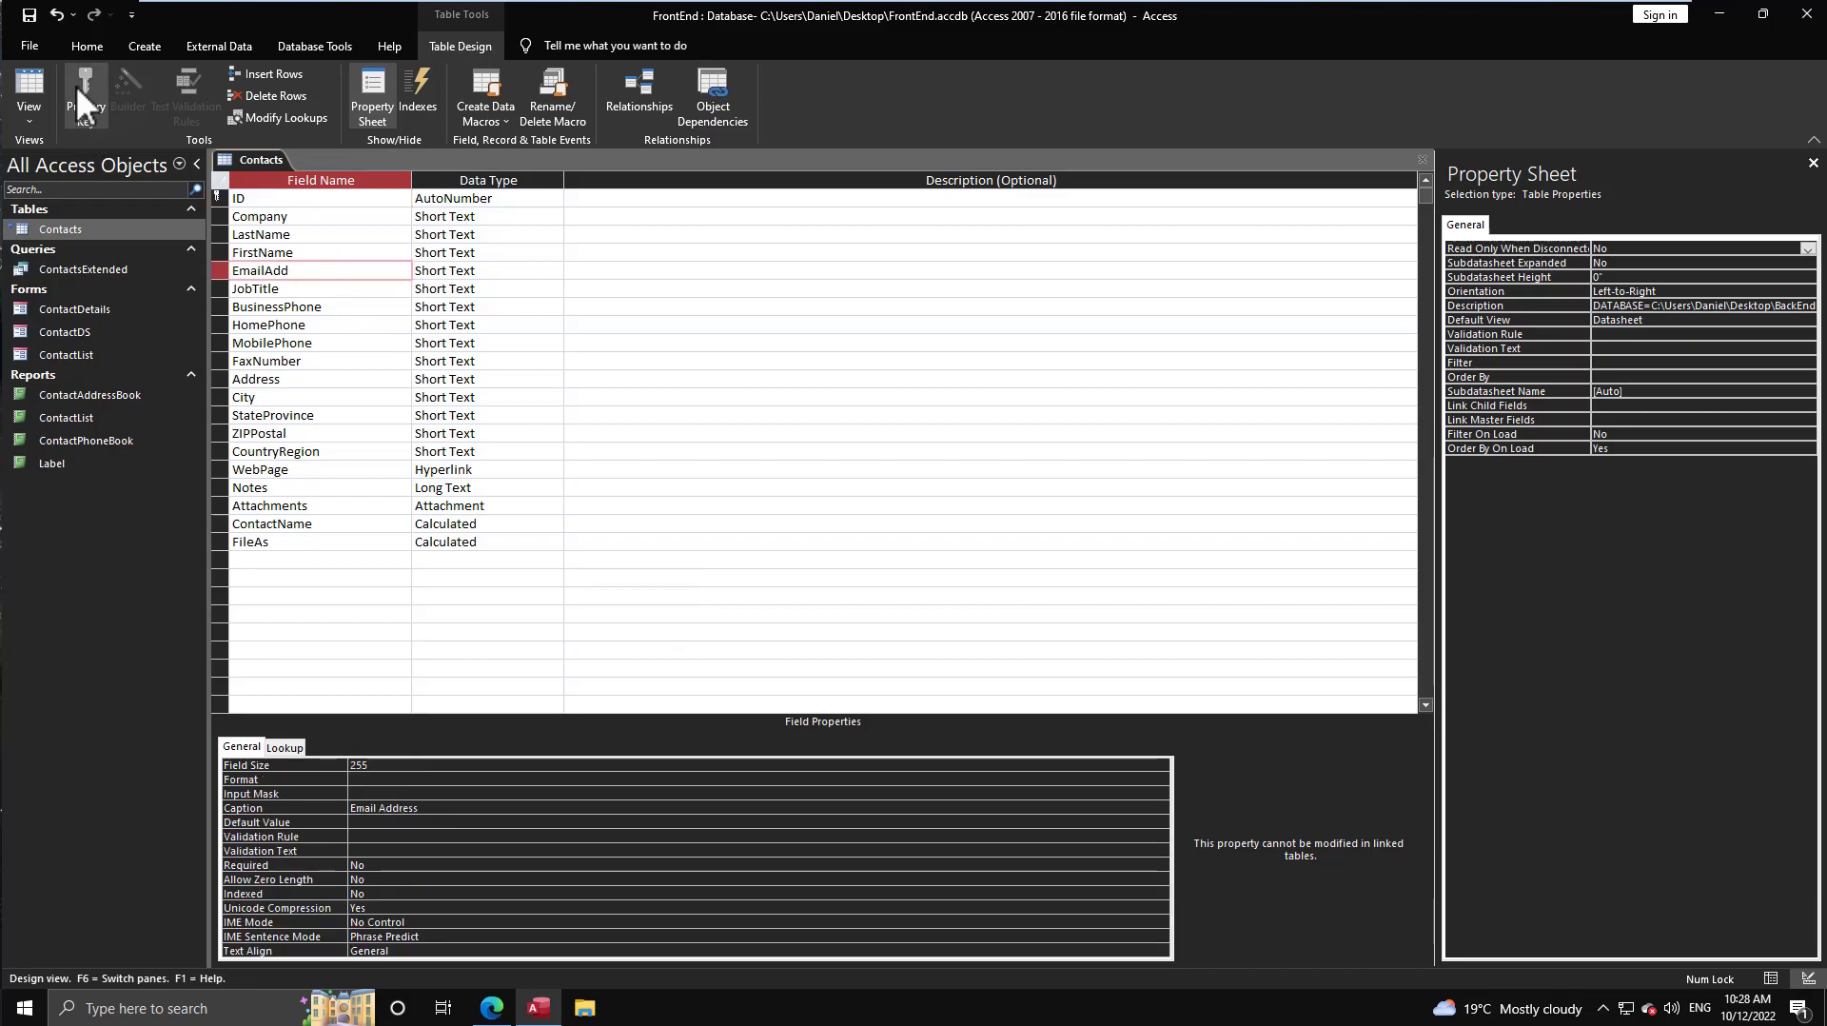
drag(1425, 174, 1419, 168)
click(1417, 159)
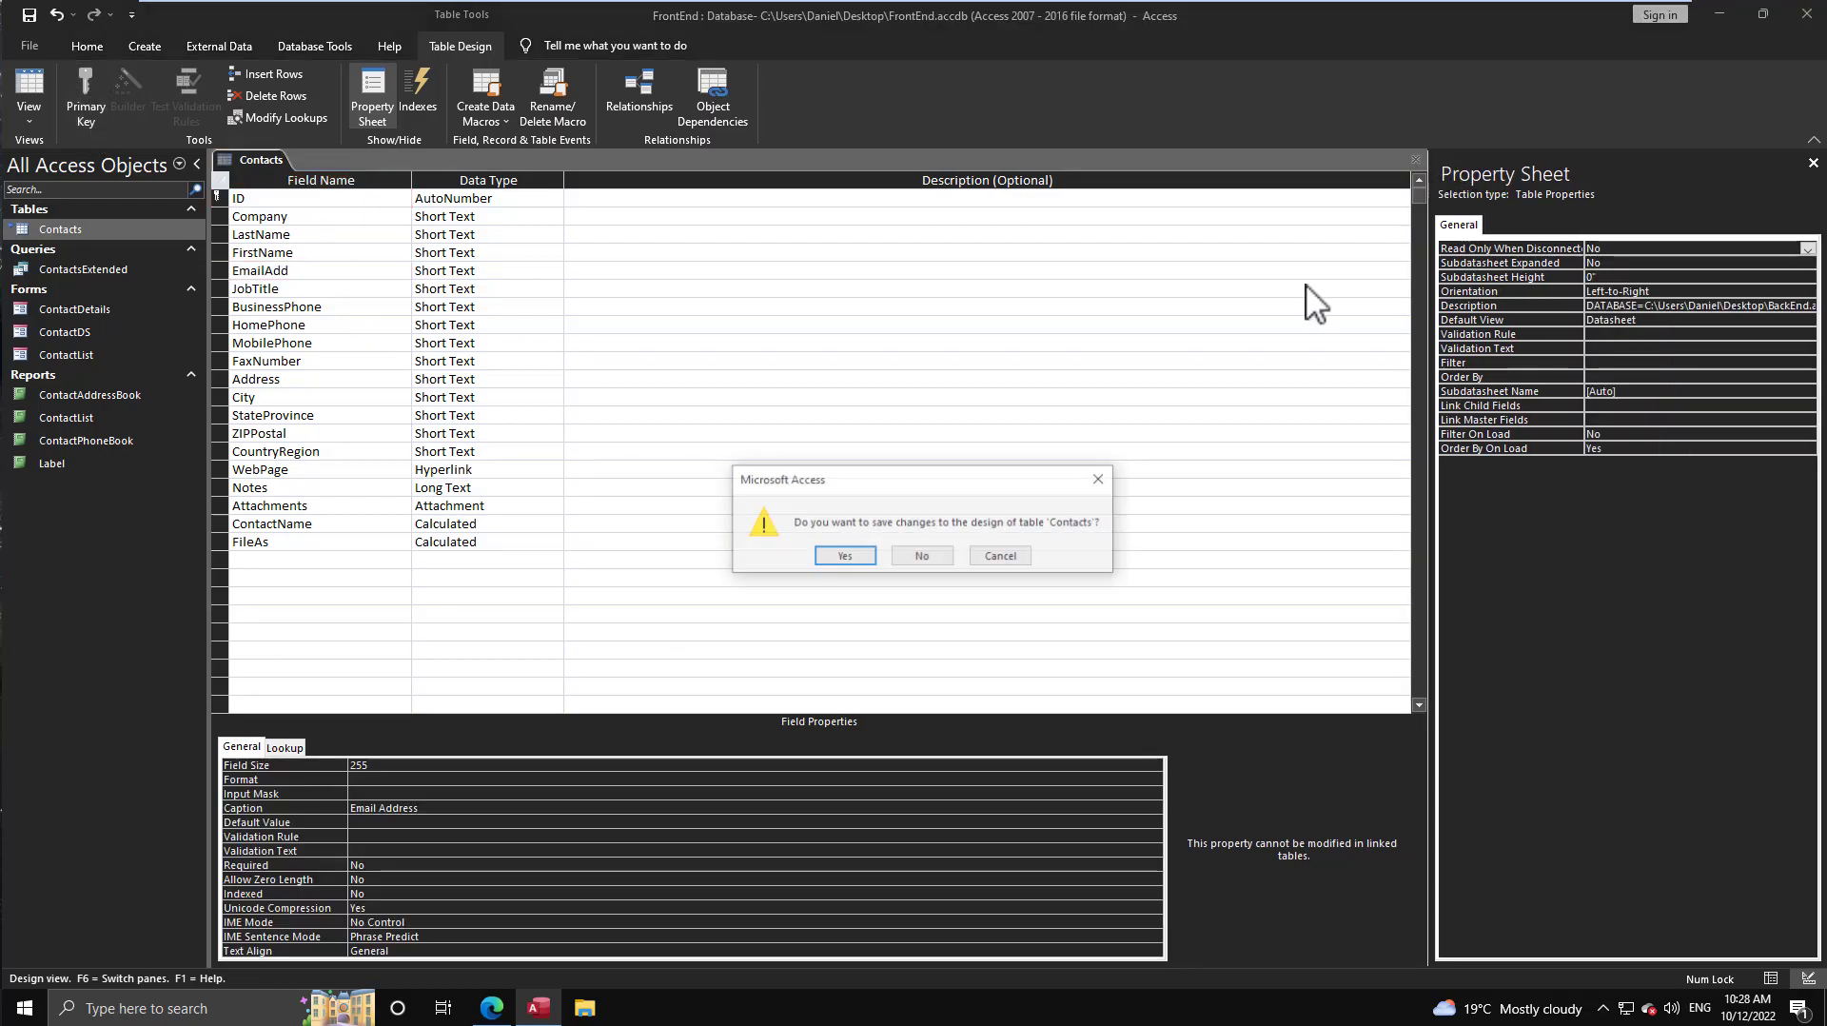
click(845, 558)
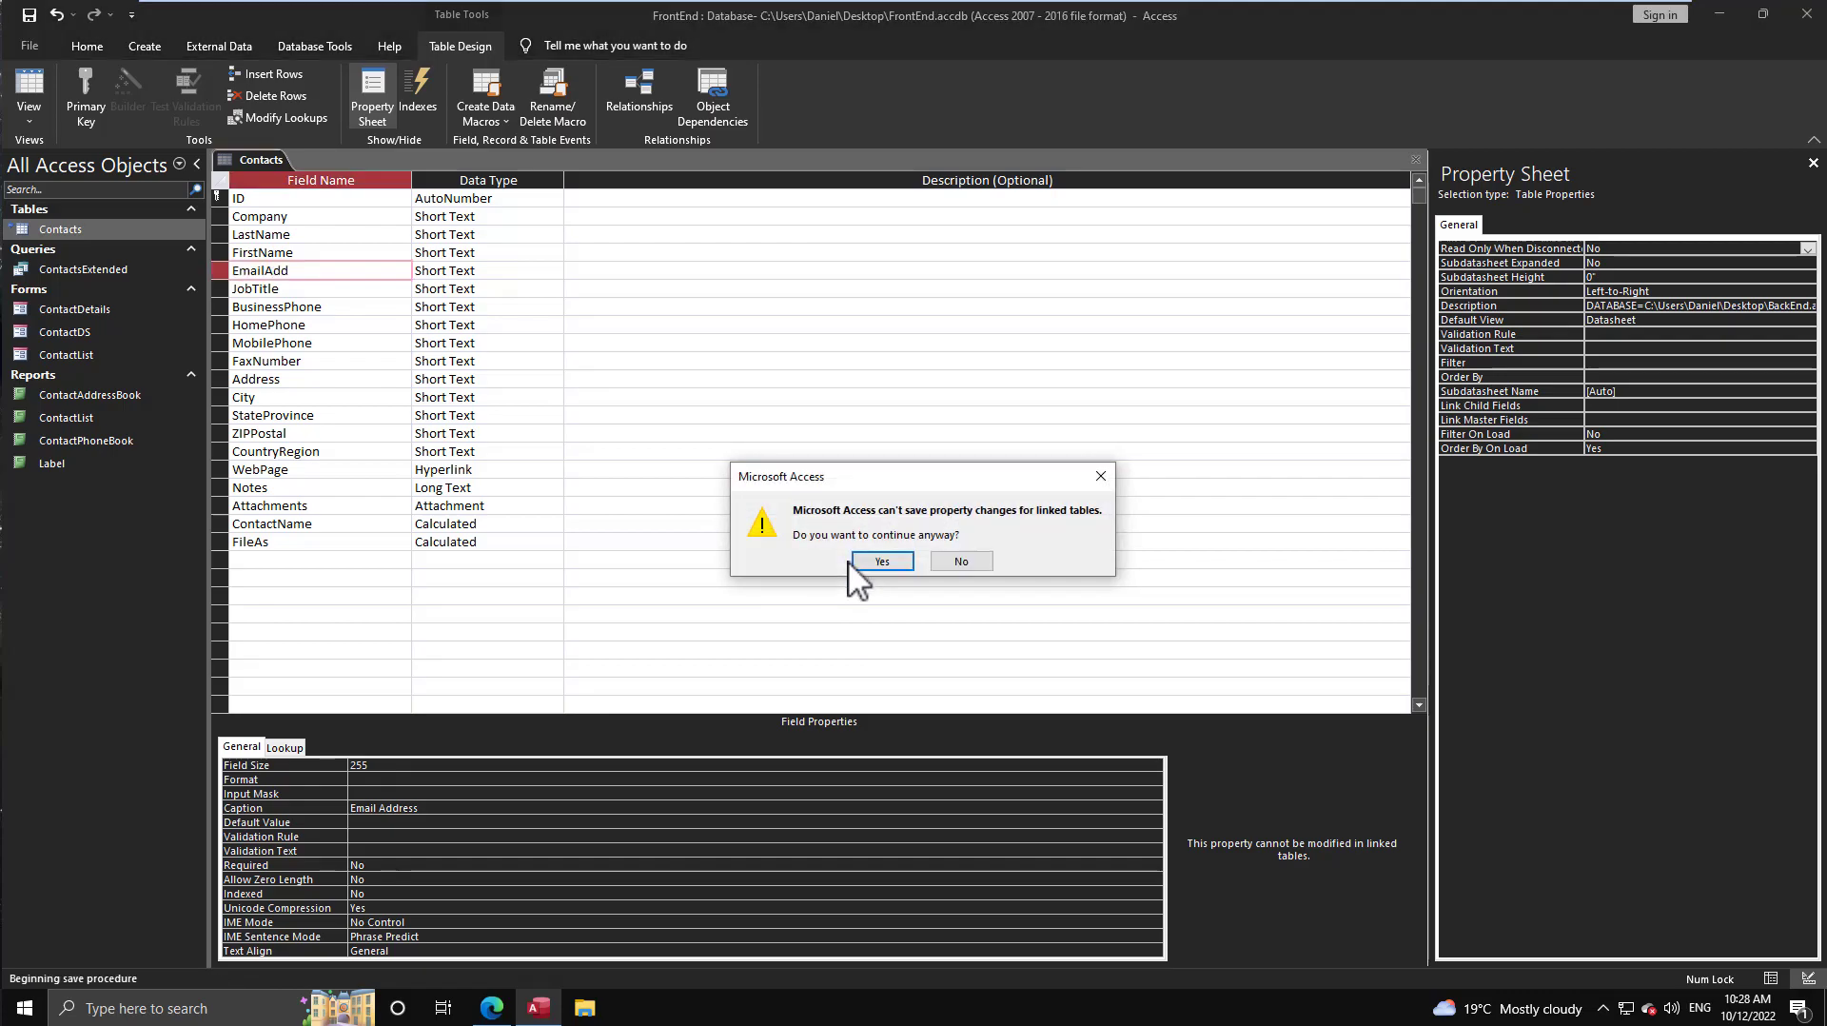
click(897, 567)
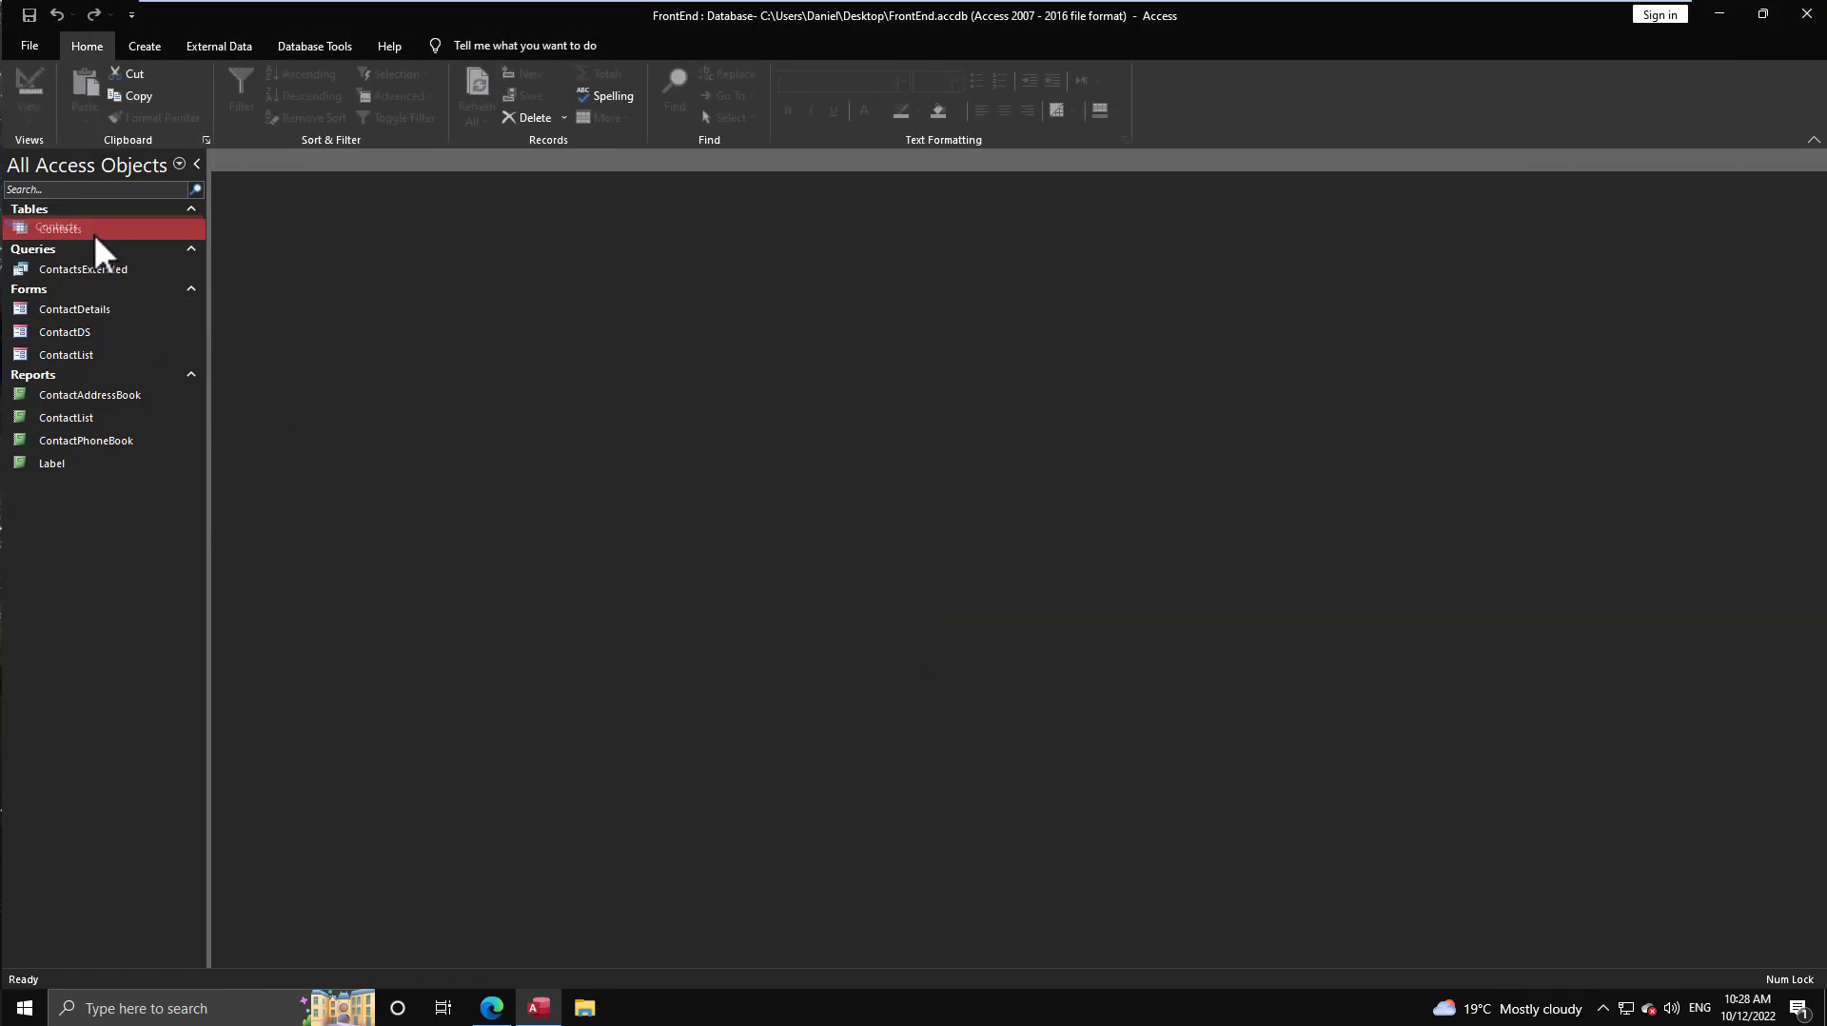
Reopen the Contacts design, check the EmailAddress name is unchanged, and close it.
right_click(99, 234)
click(141, 271)
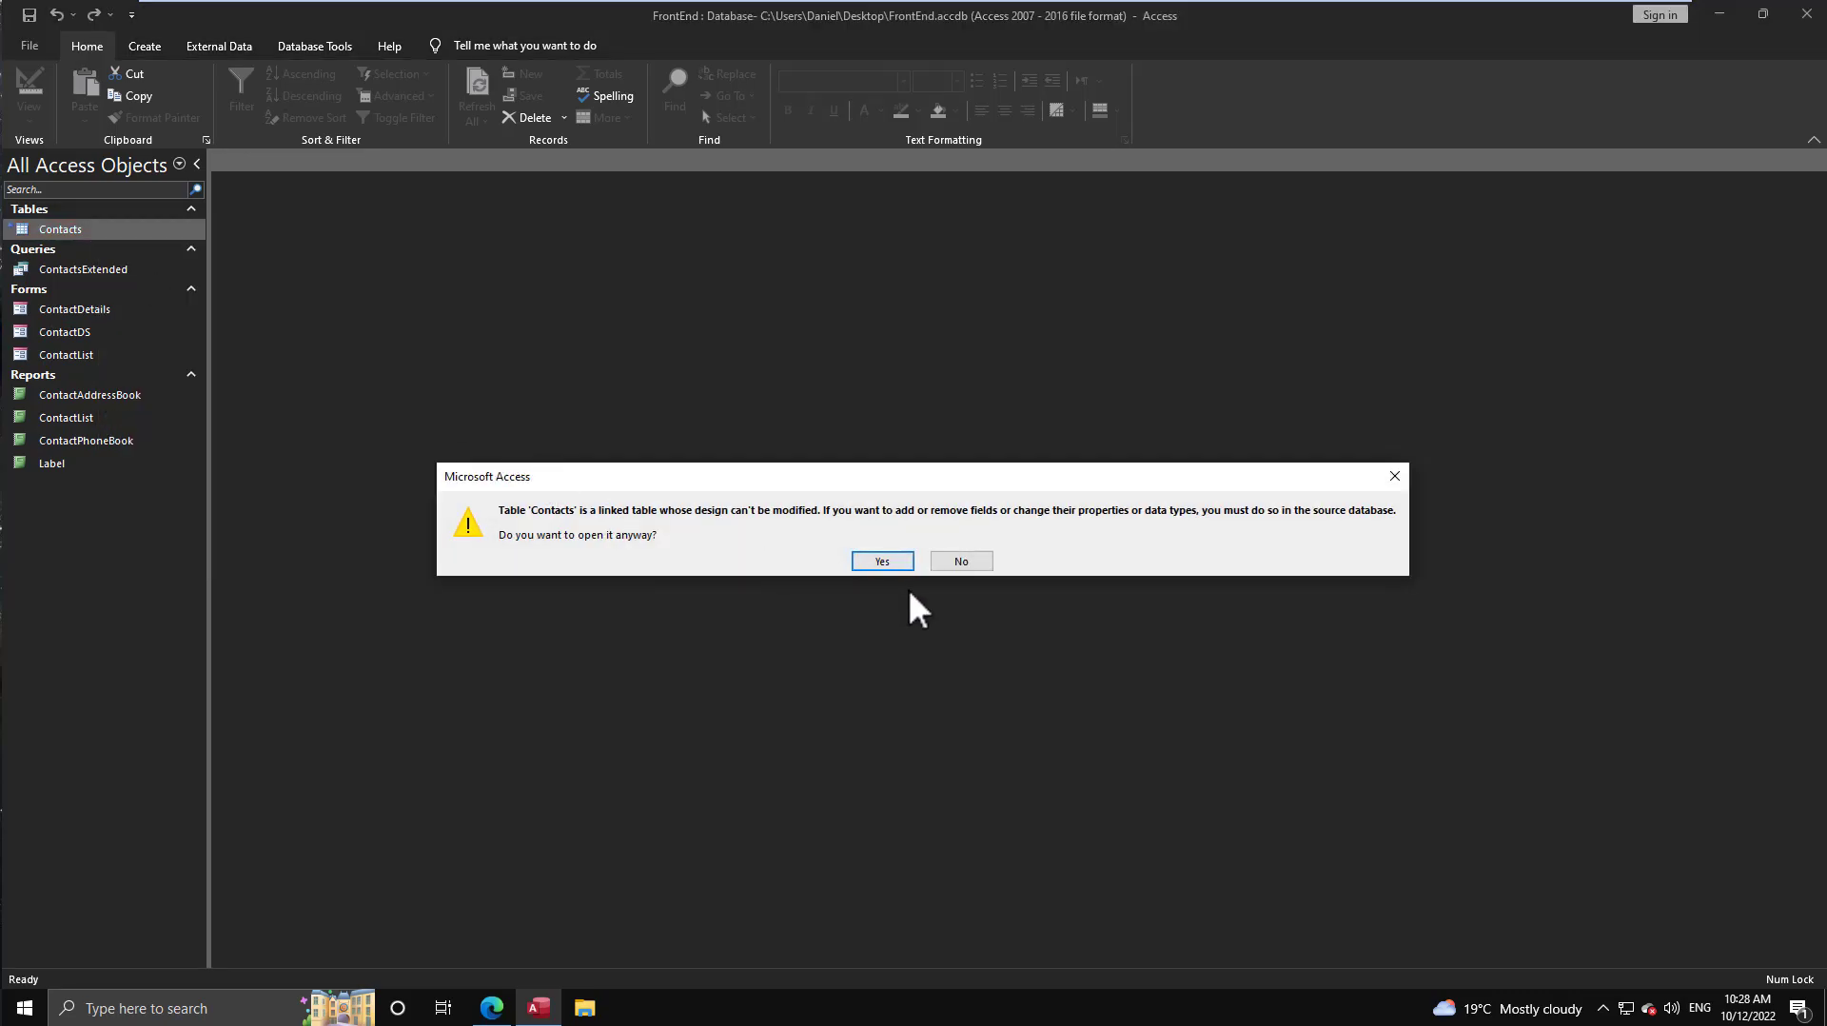
click(876, 562)
drag(314, 271, 249, 271)
click(1418, 159)
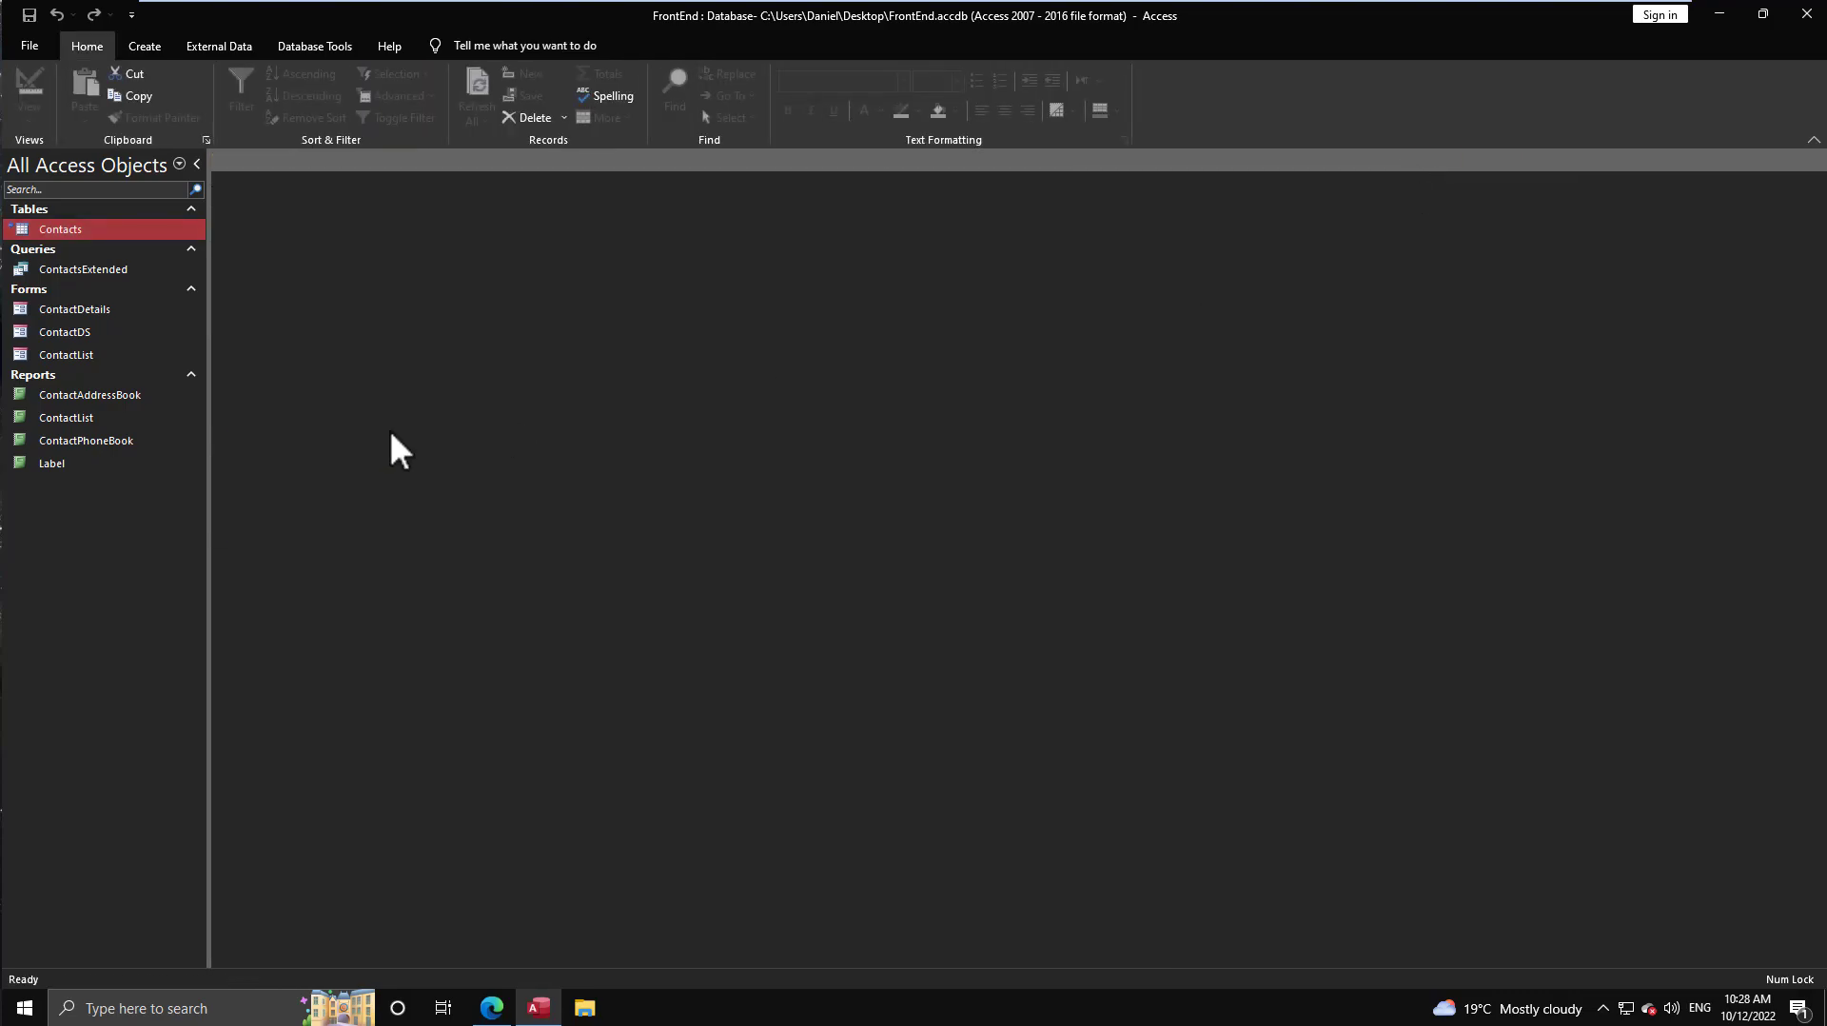
Add a Contacts record for company 'CARDA Consultants Inc.' with the contact's last and first names.
double_click(54, 230)
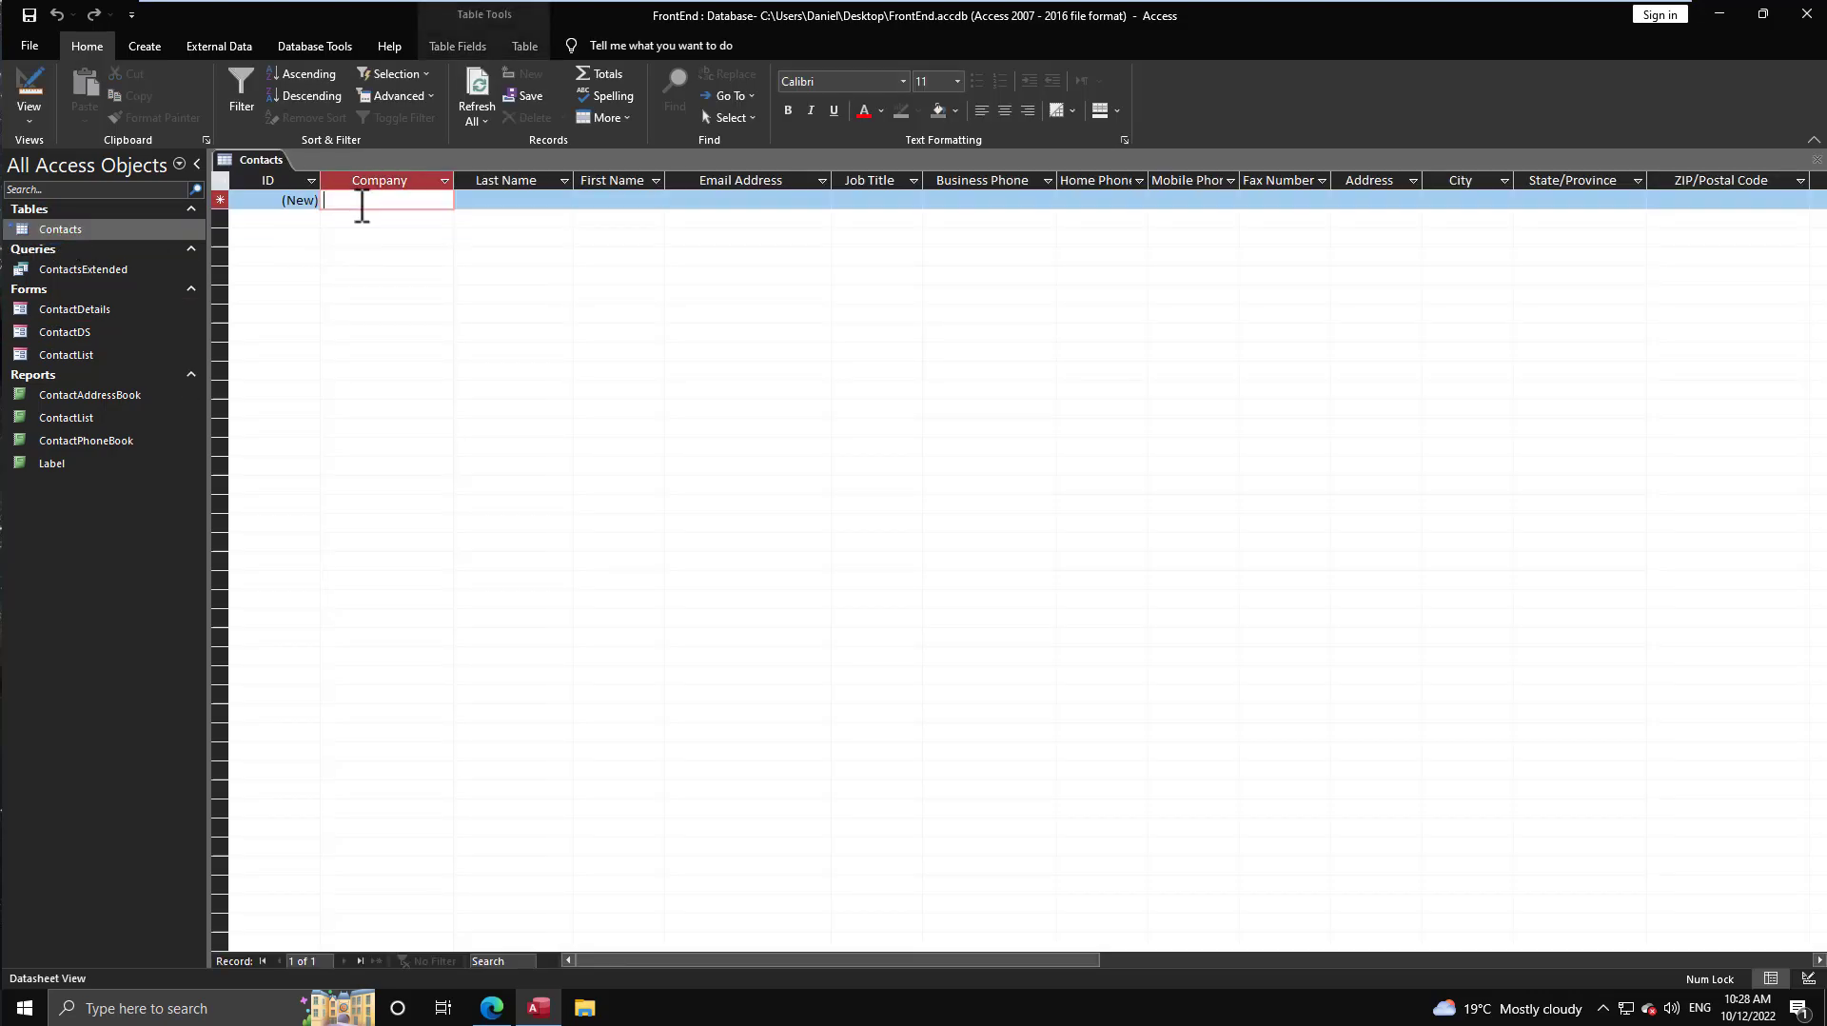
text(CARDA)
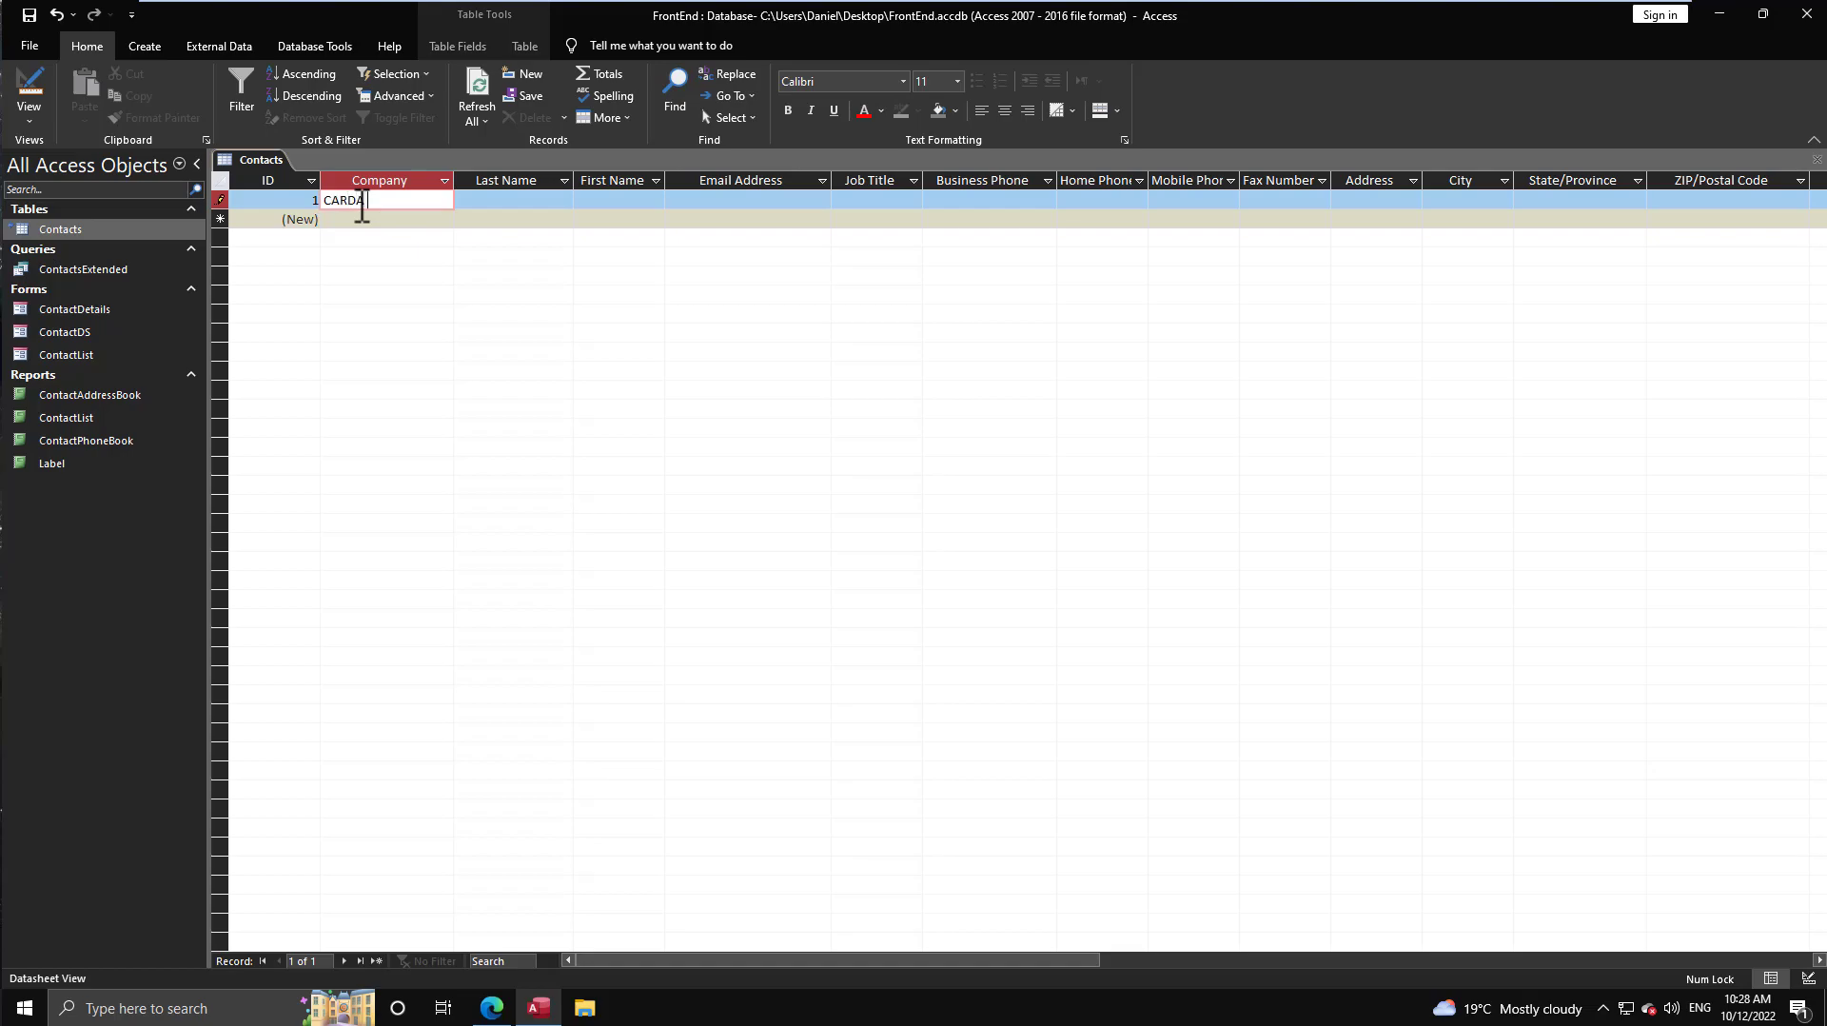
text( Consultants Inc.)
click(517, 200)
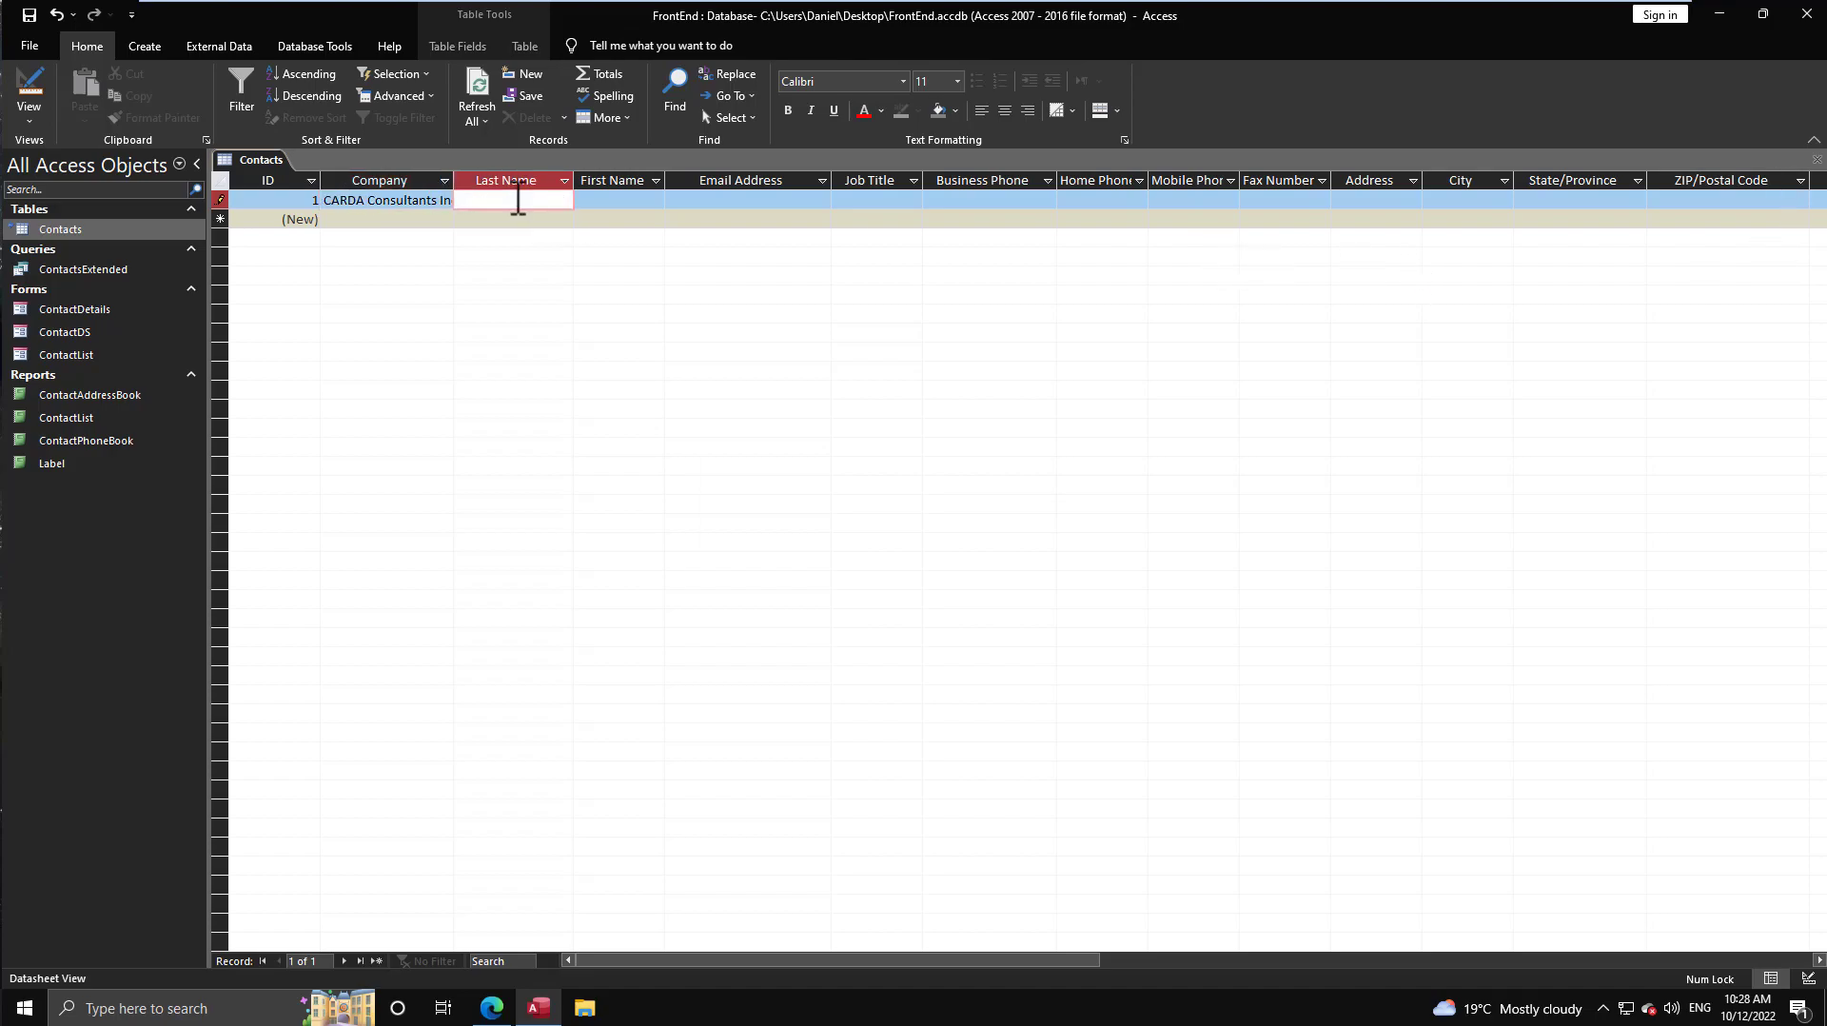
text(P)
key(Tab)
text(Daniel)
key(Tab)
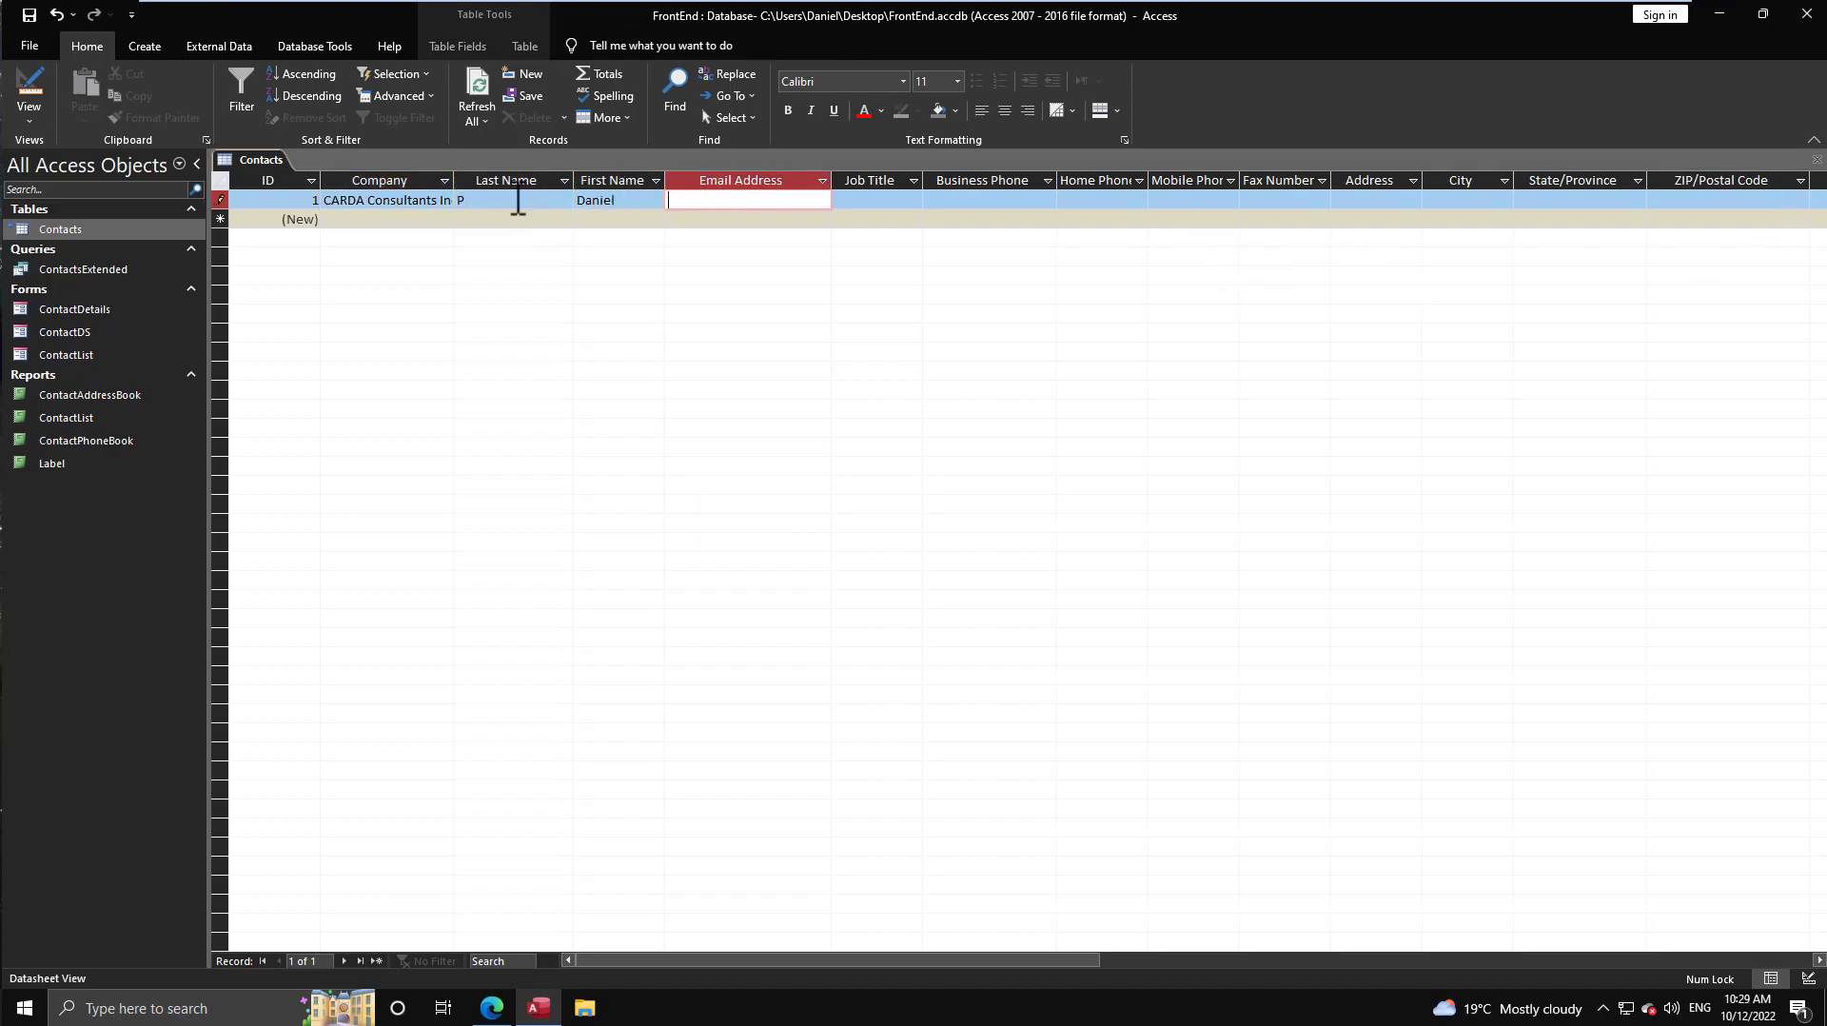
Close the Contacts datasheet, reopen it to confirm the record was kept, then close it.
click(1816, 160)
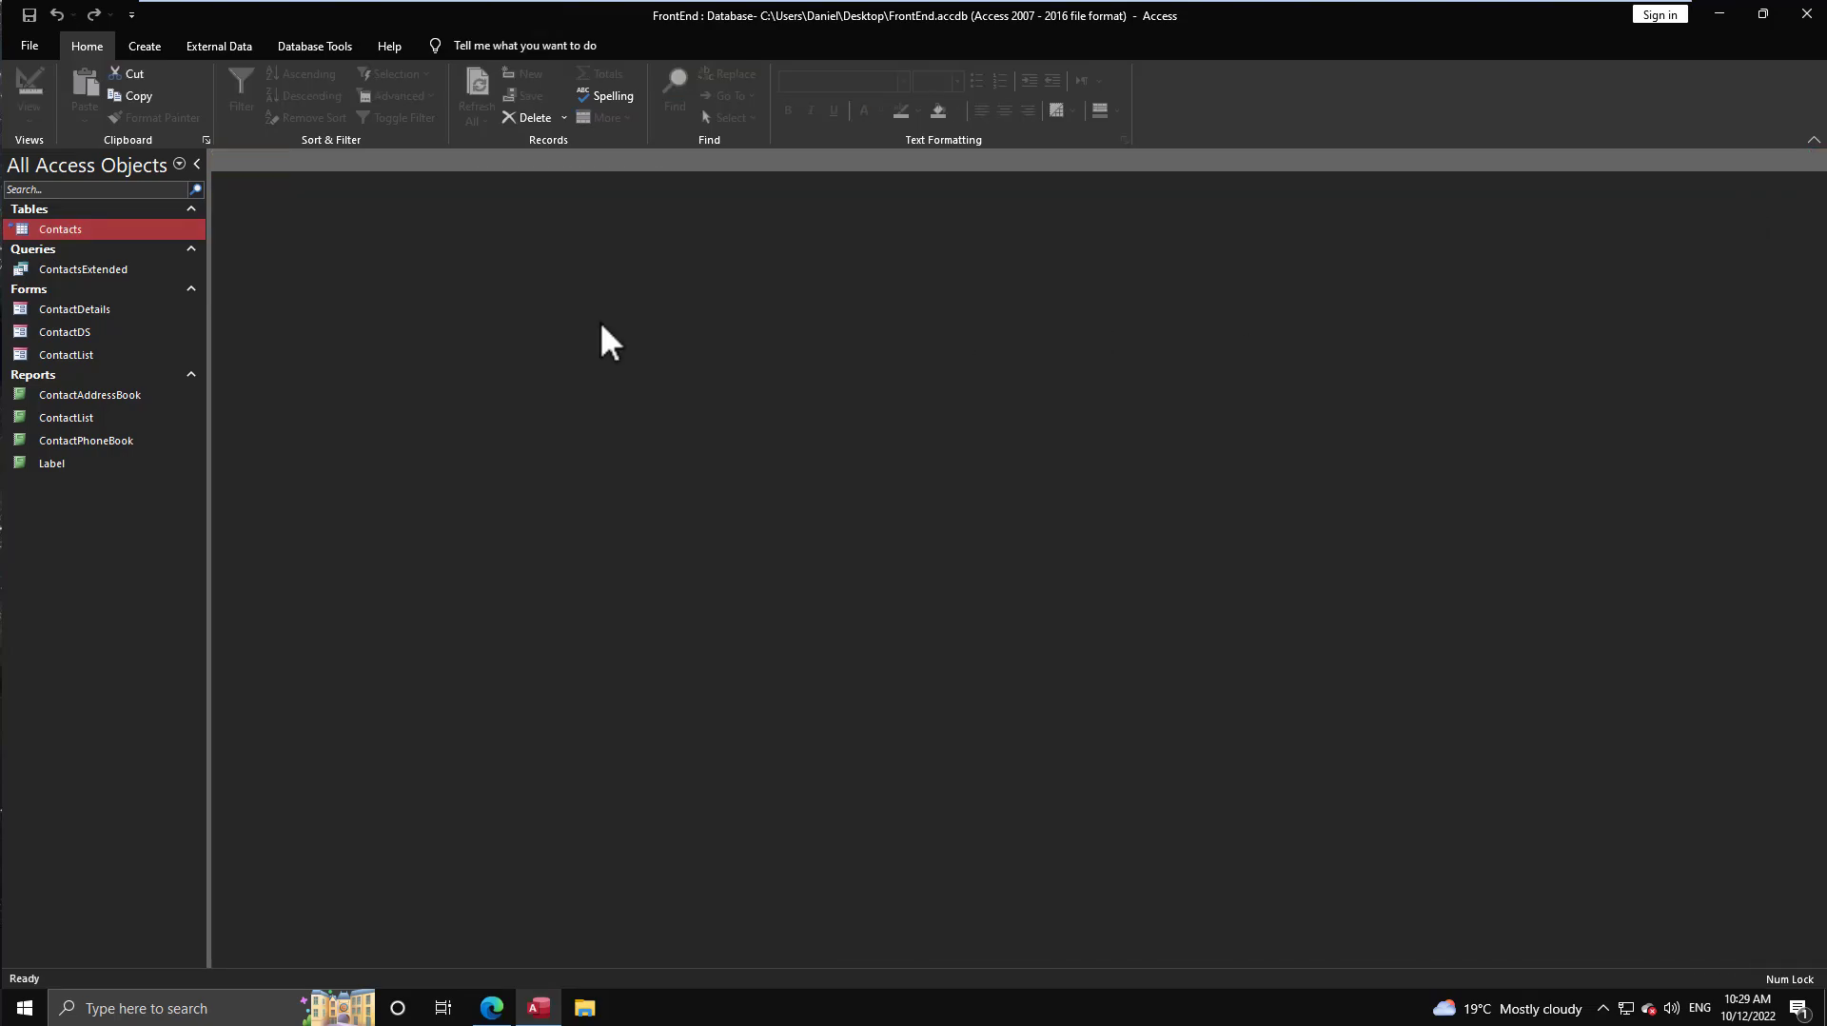
double_click(43, 231)
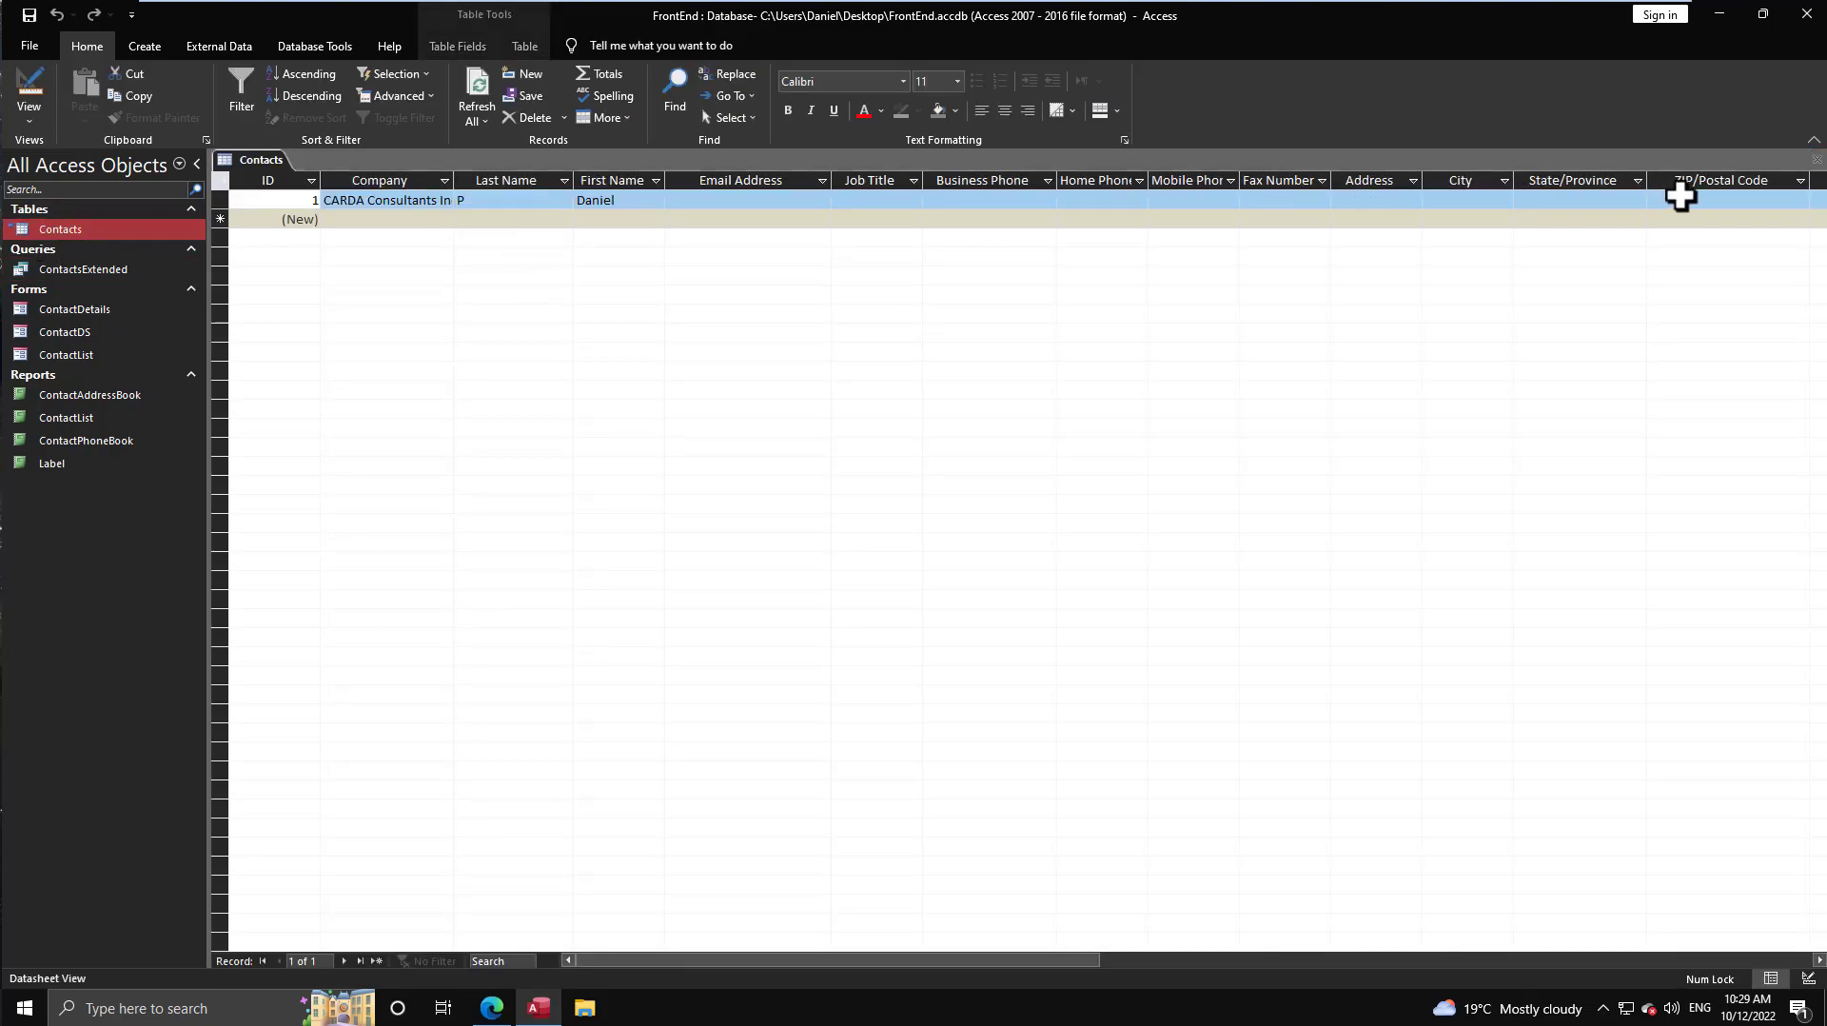
click(1816, 160)
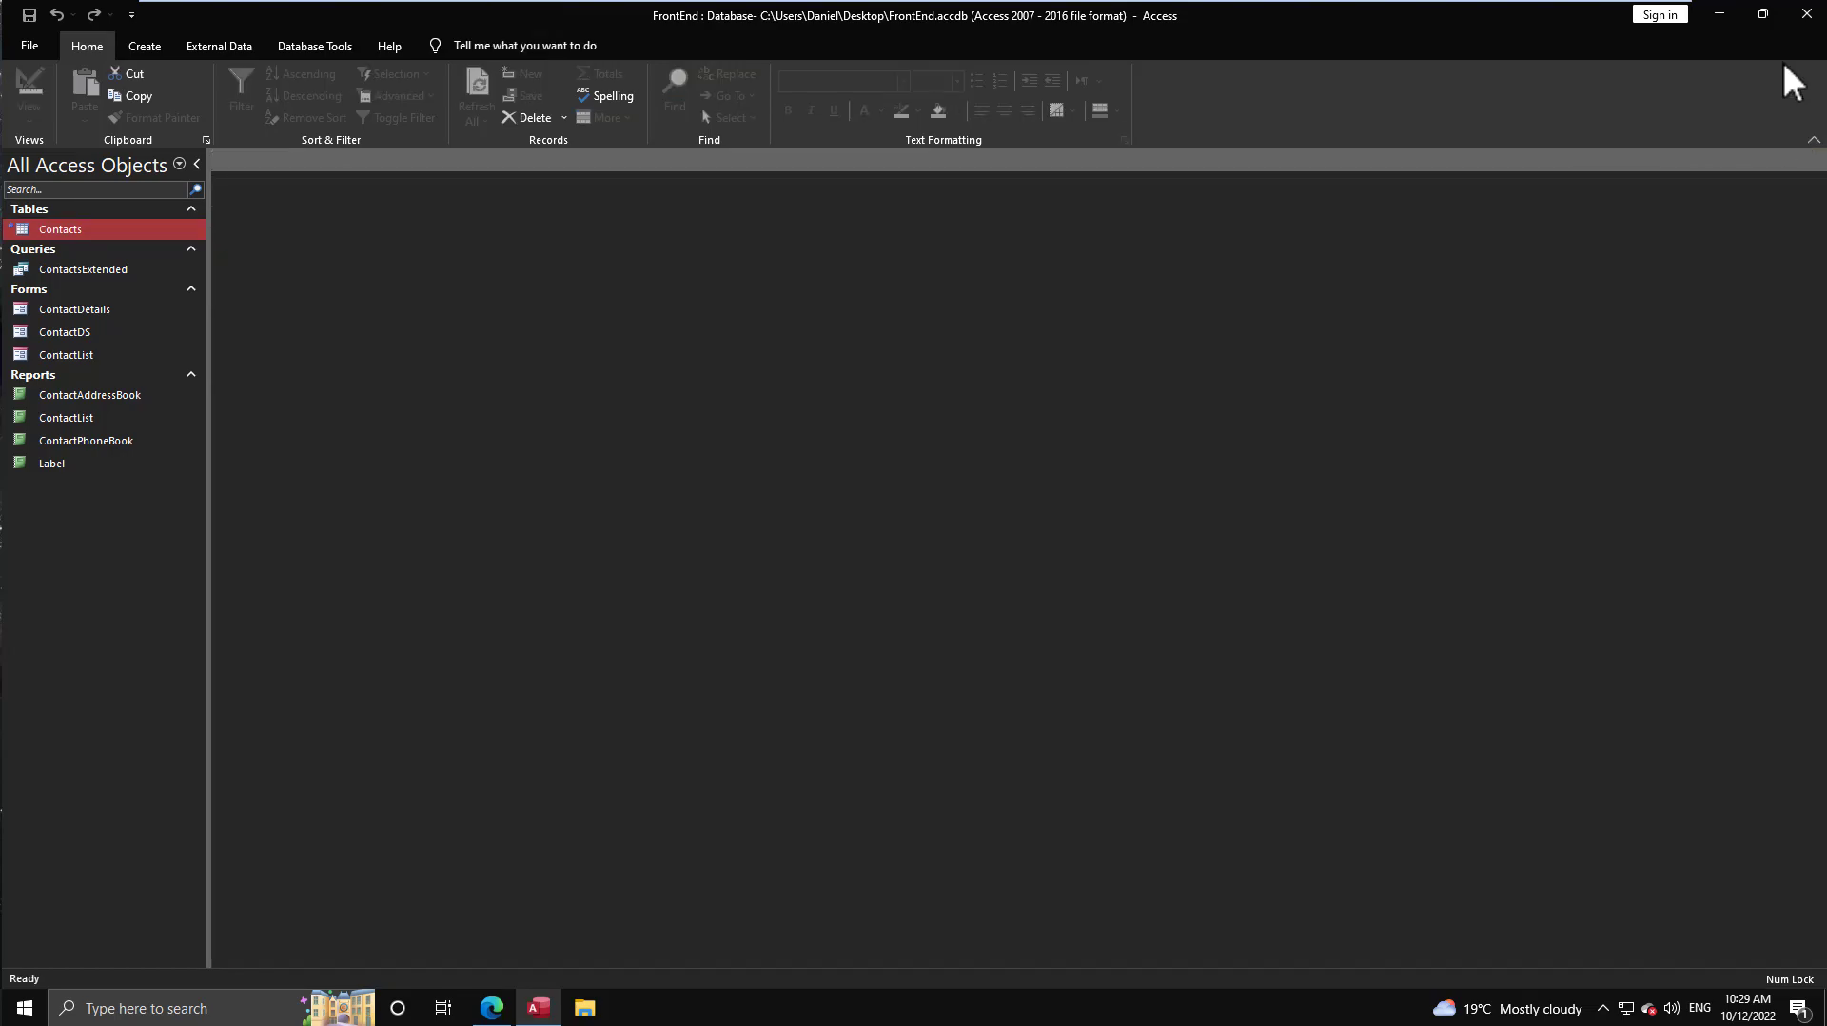
Open BackEnd.accdb from the desktop, view its Contacts table showing the CARDA record, then close it.
click(1720, 13)
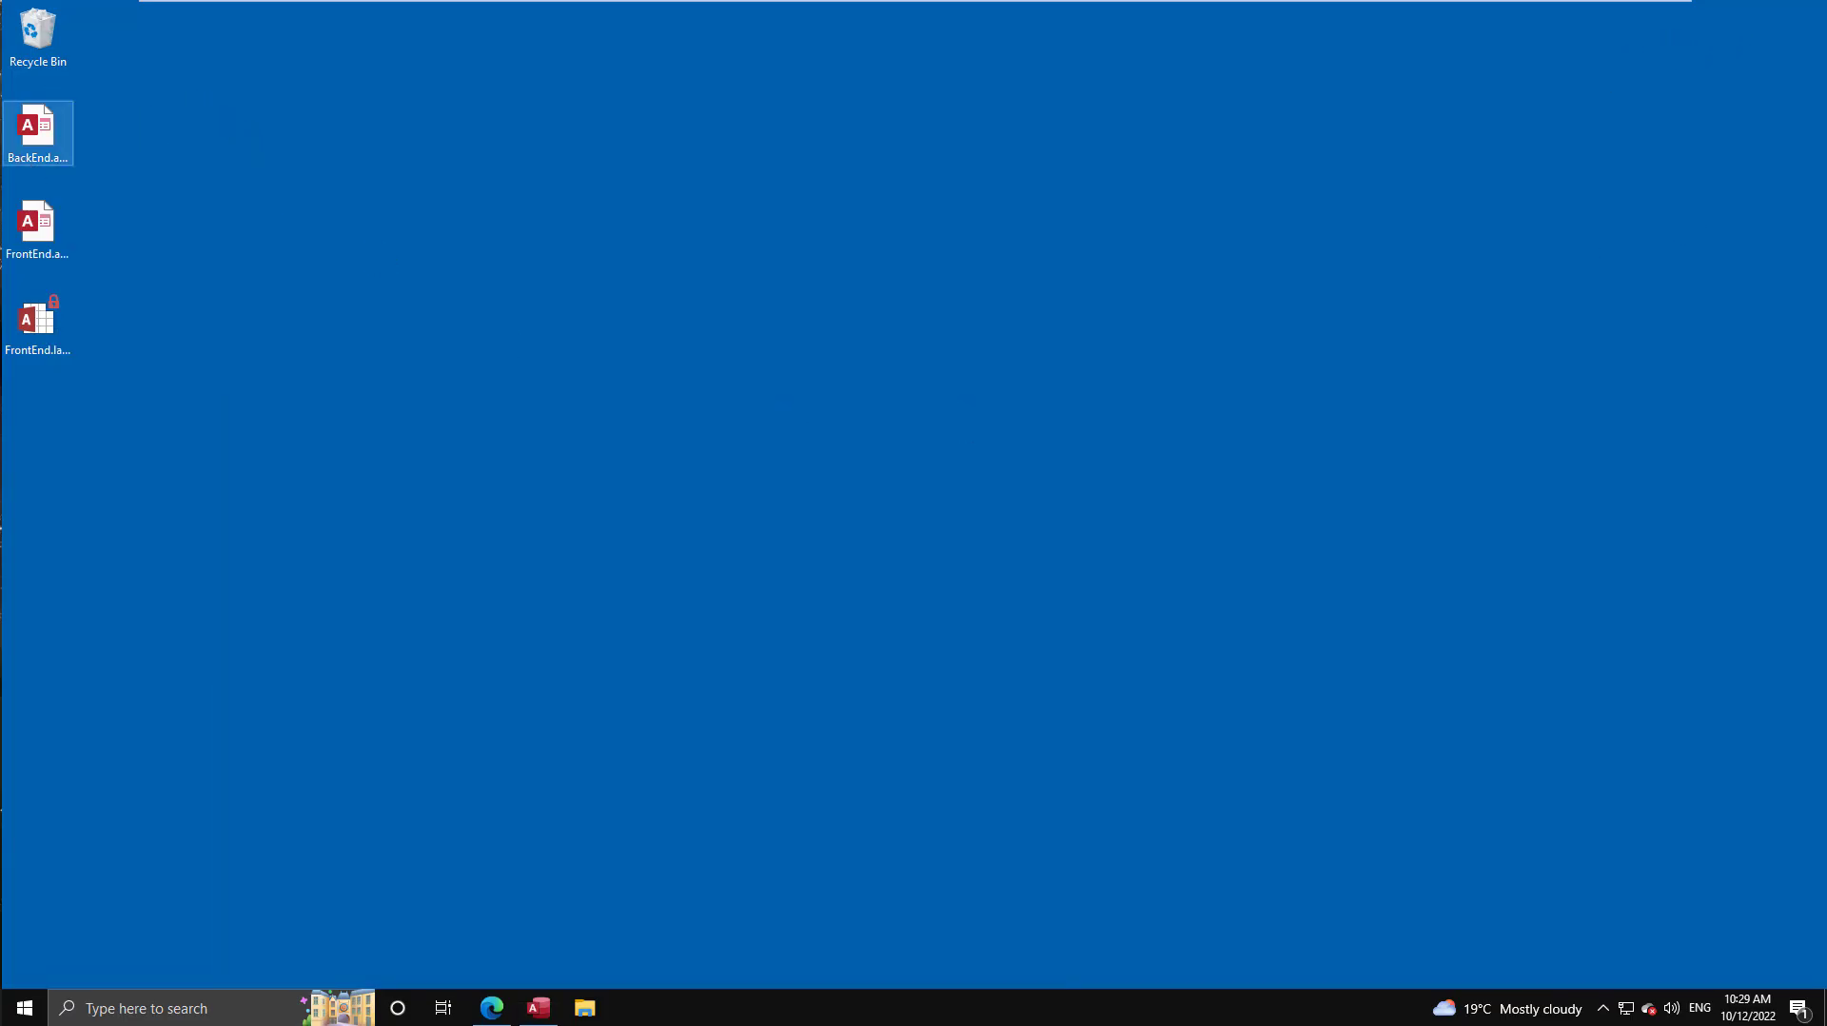
double_click(29, 143)
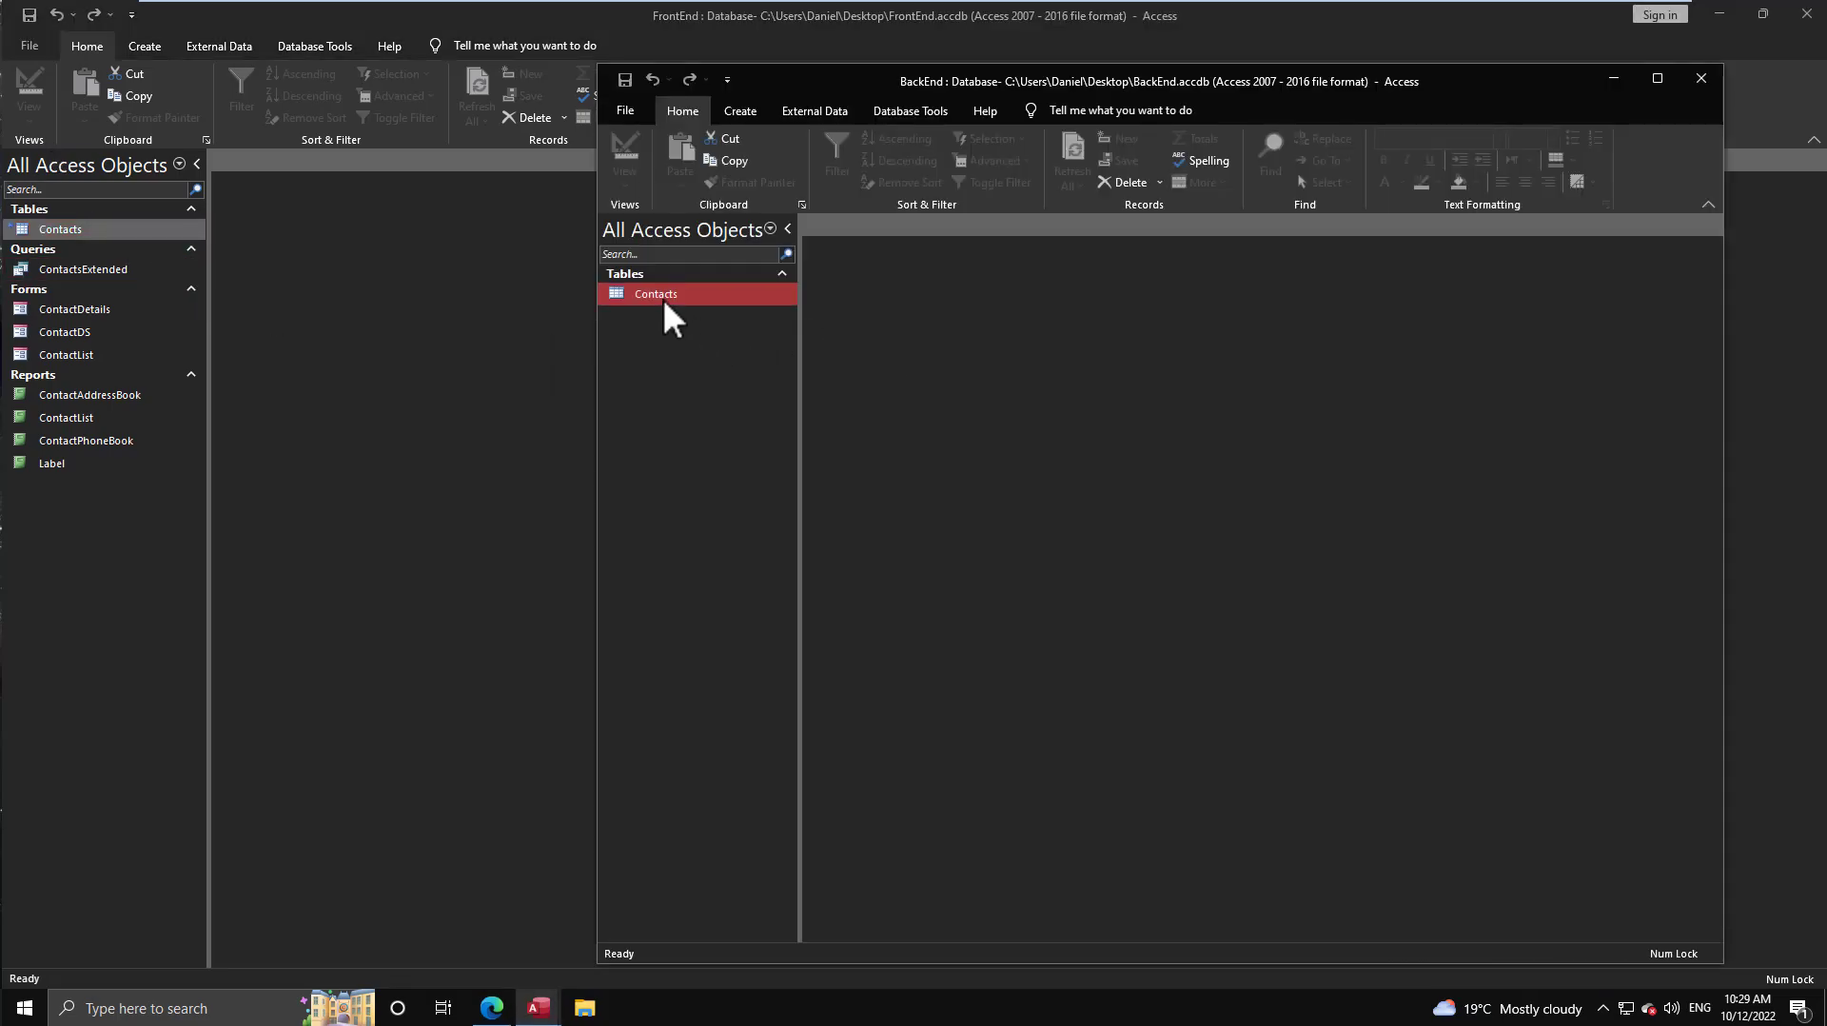
double_click(664, 297)
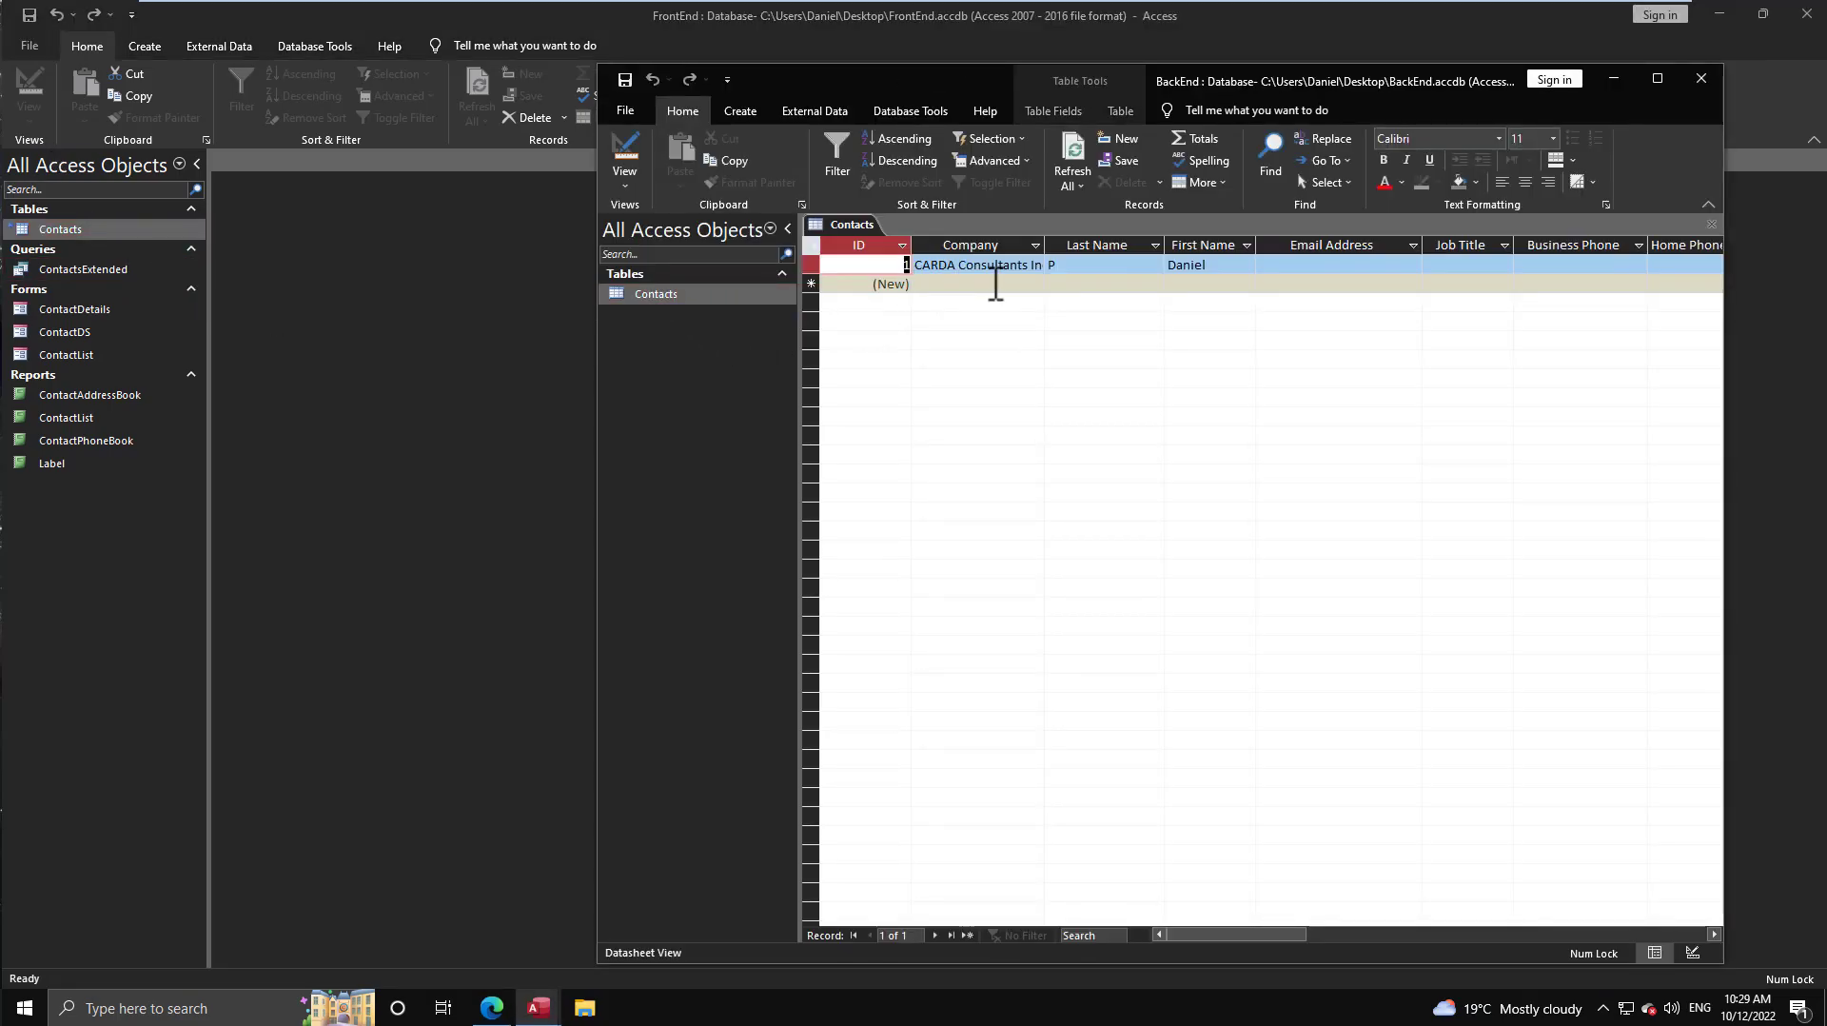
click(1701, 76)
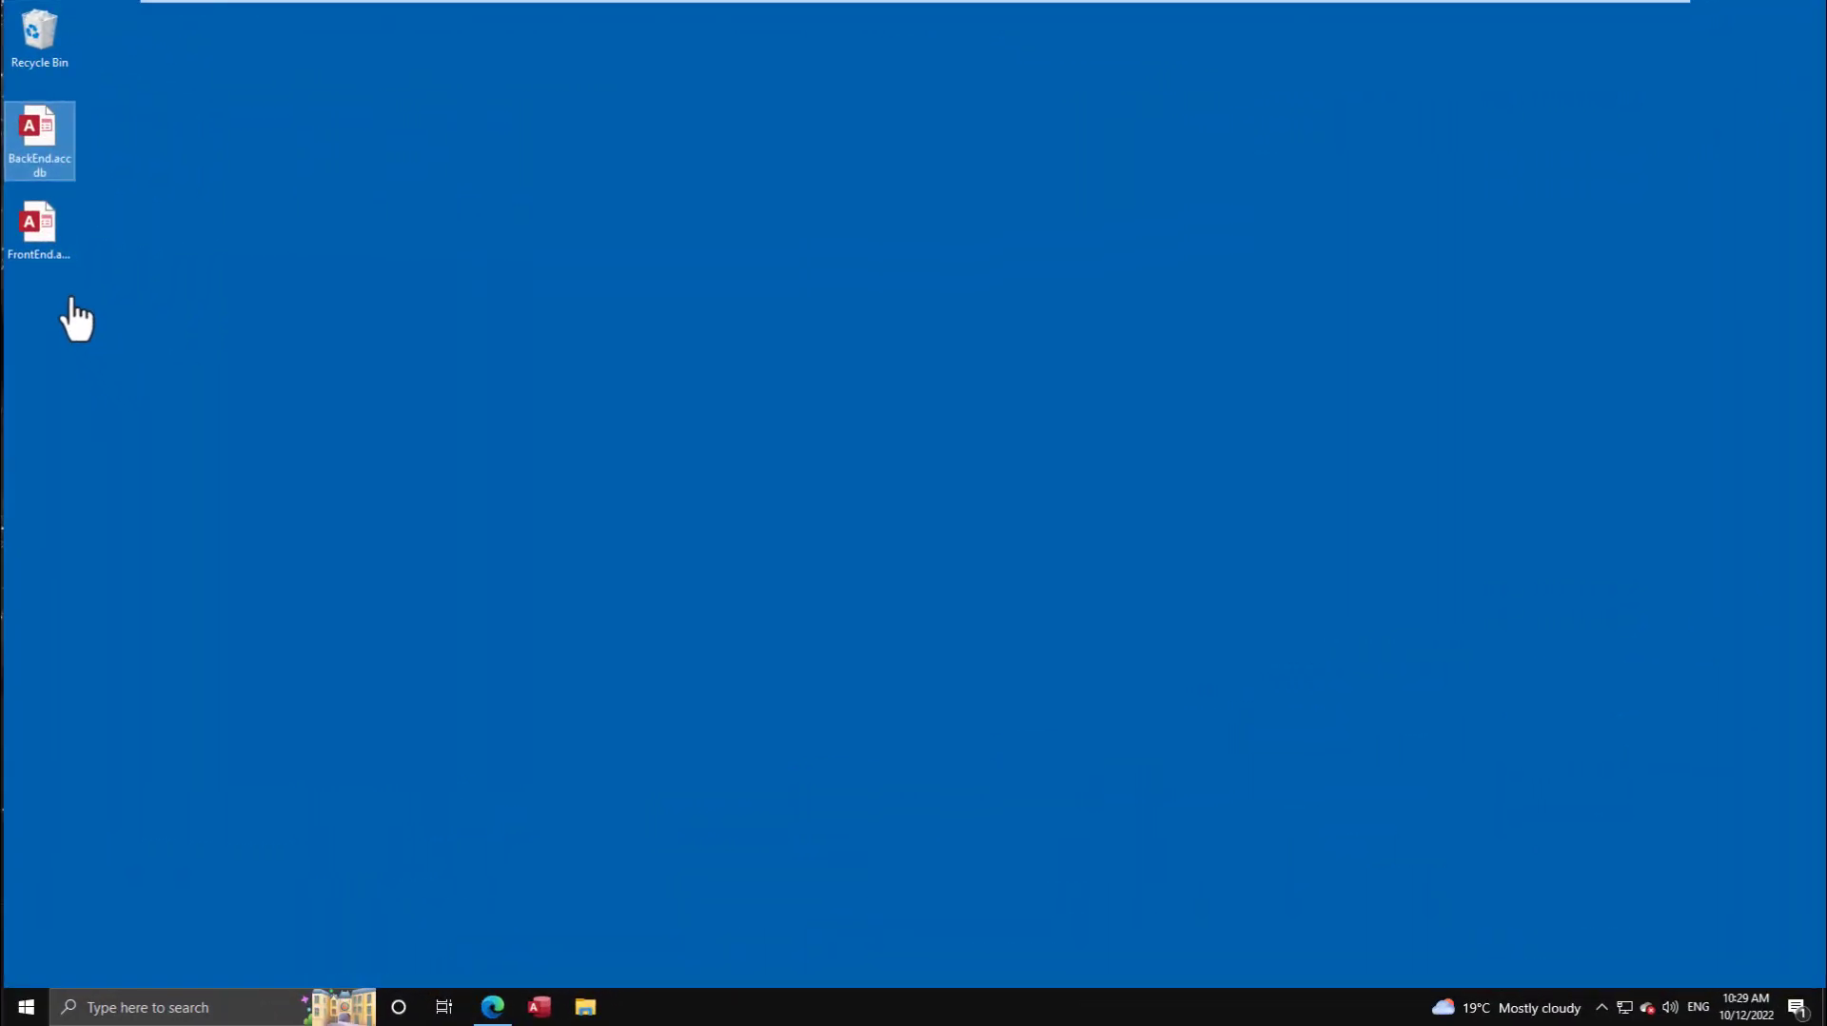
Open FrontEnd.accdb, then rename BackEnd.accdb on the desktop to BackEnd2.accdb.
click(45, 231)
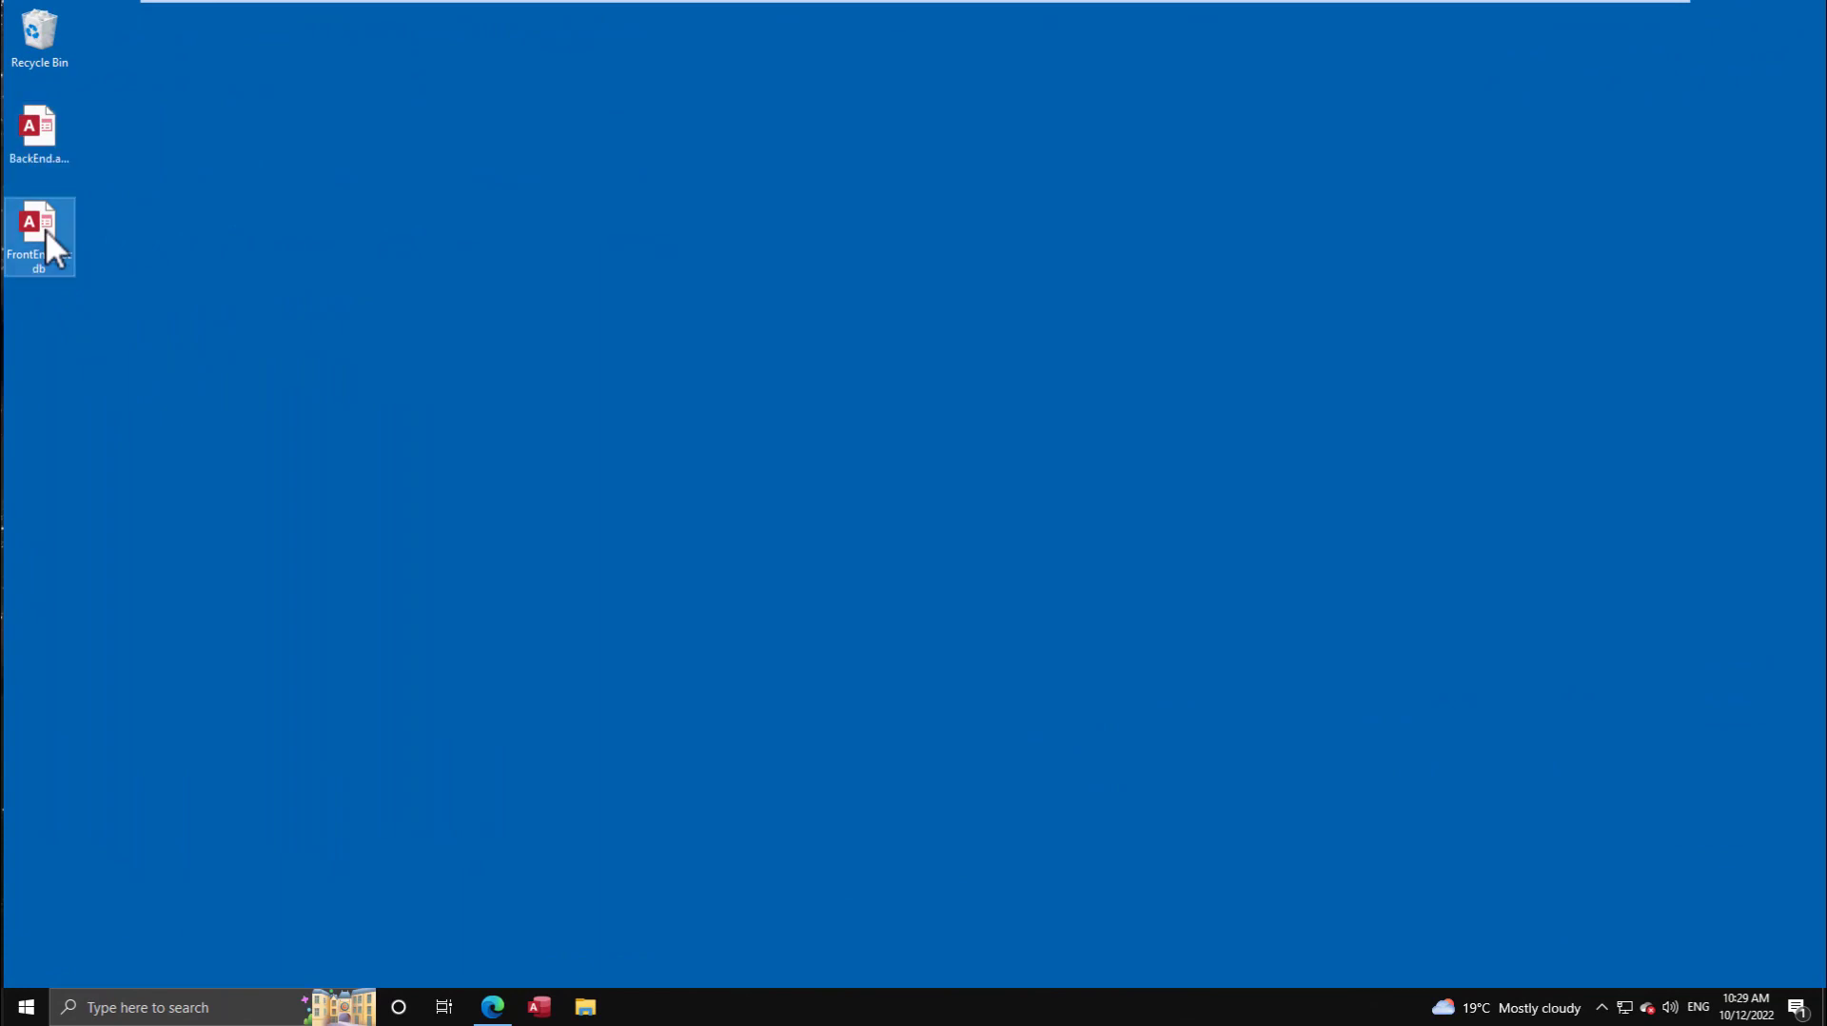
double_click(45, 231)
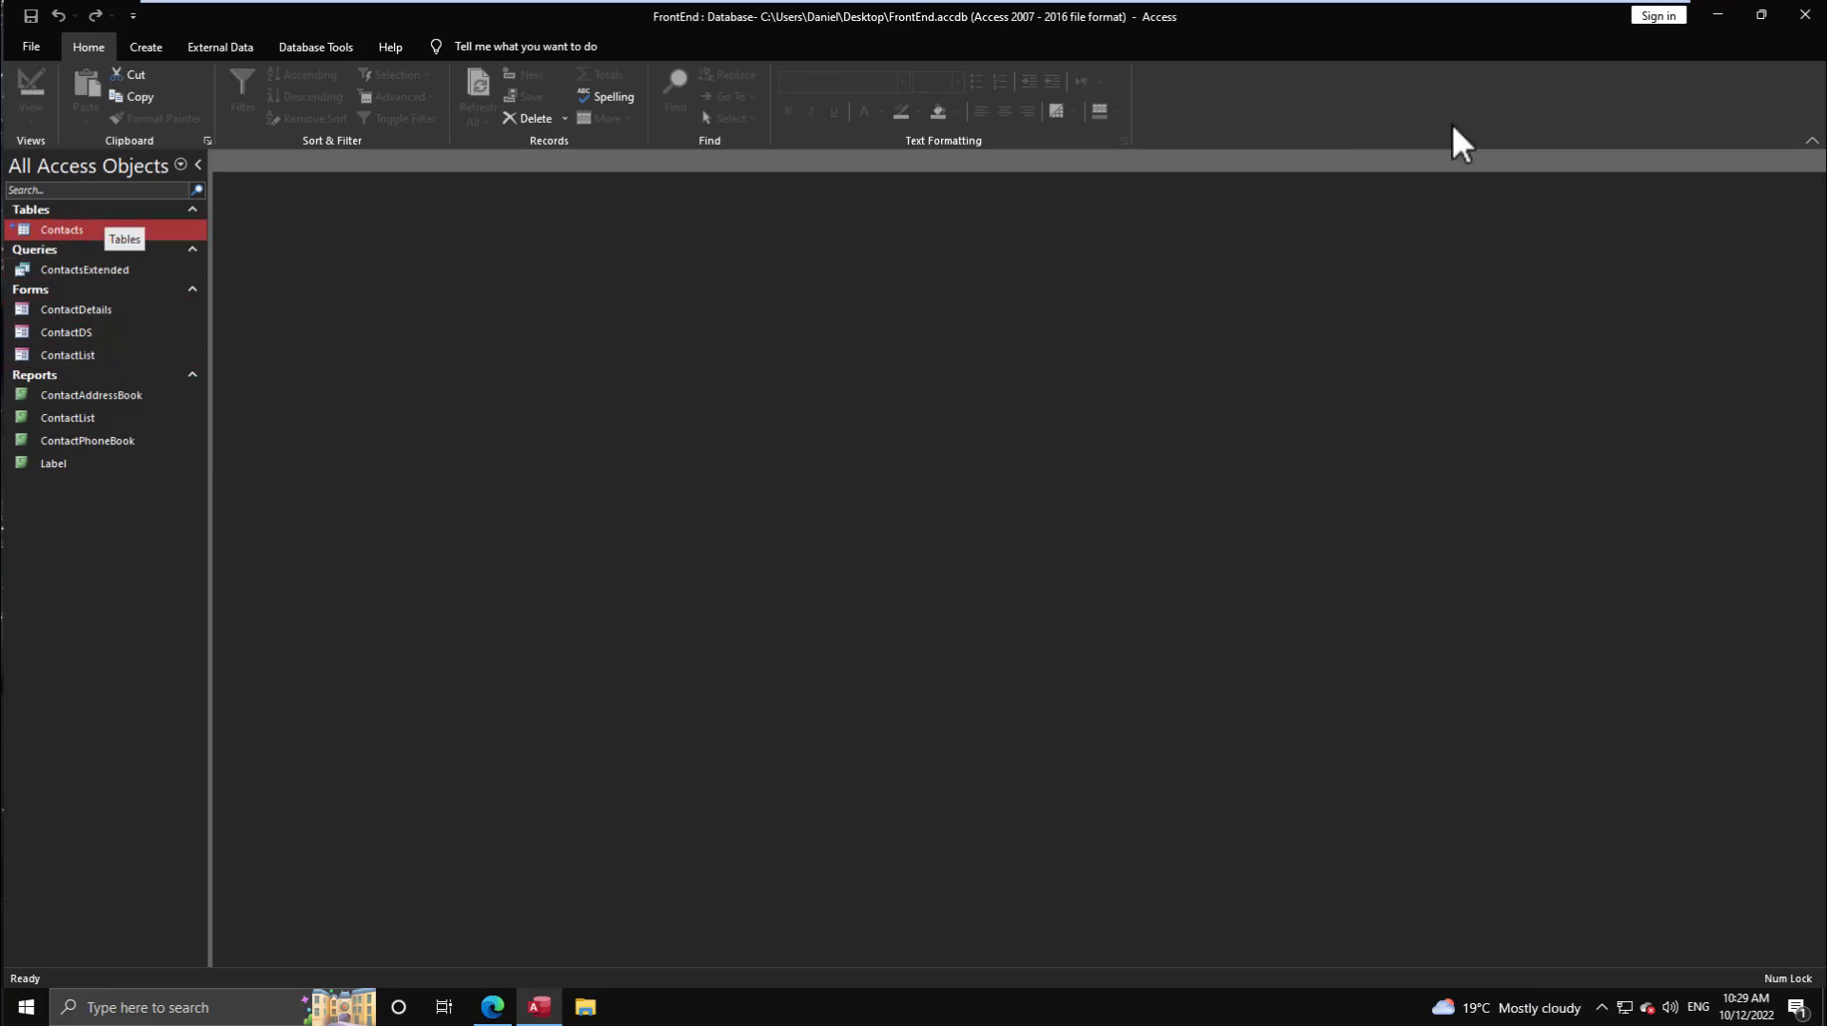
click(1724, 16)
click(39, 125)
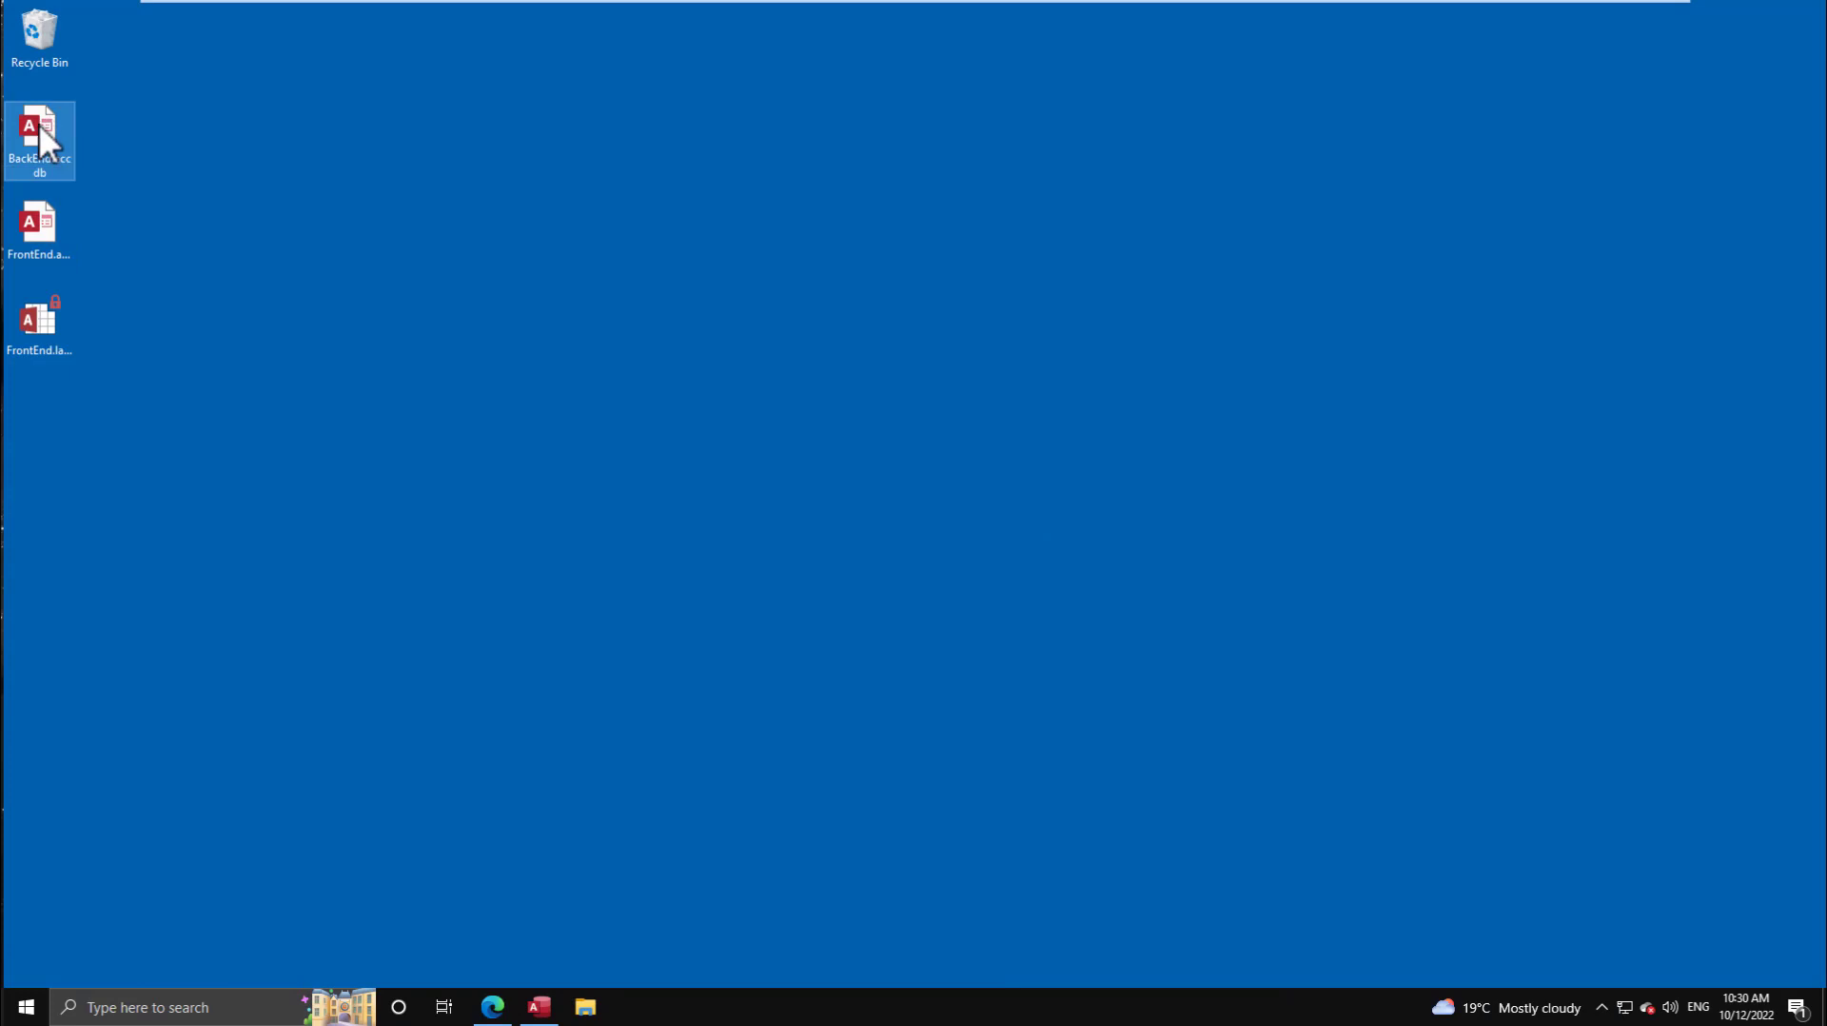
click(53, 164)
key(Right)
text(2)
key(Return)
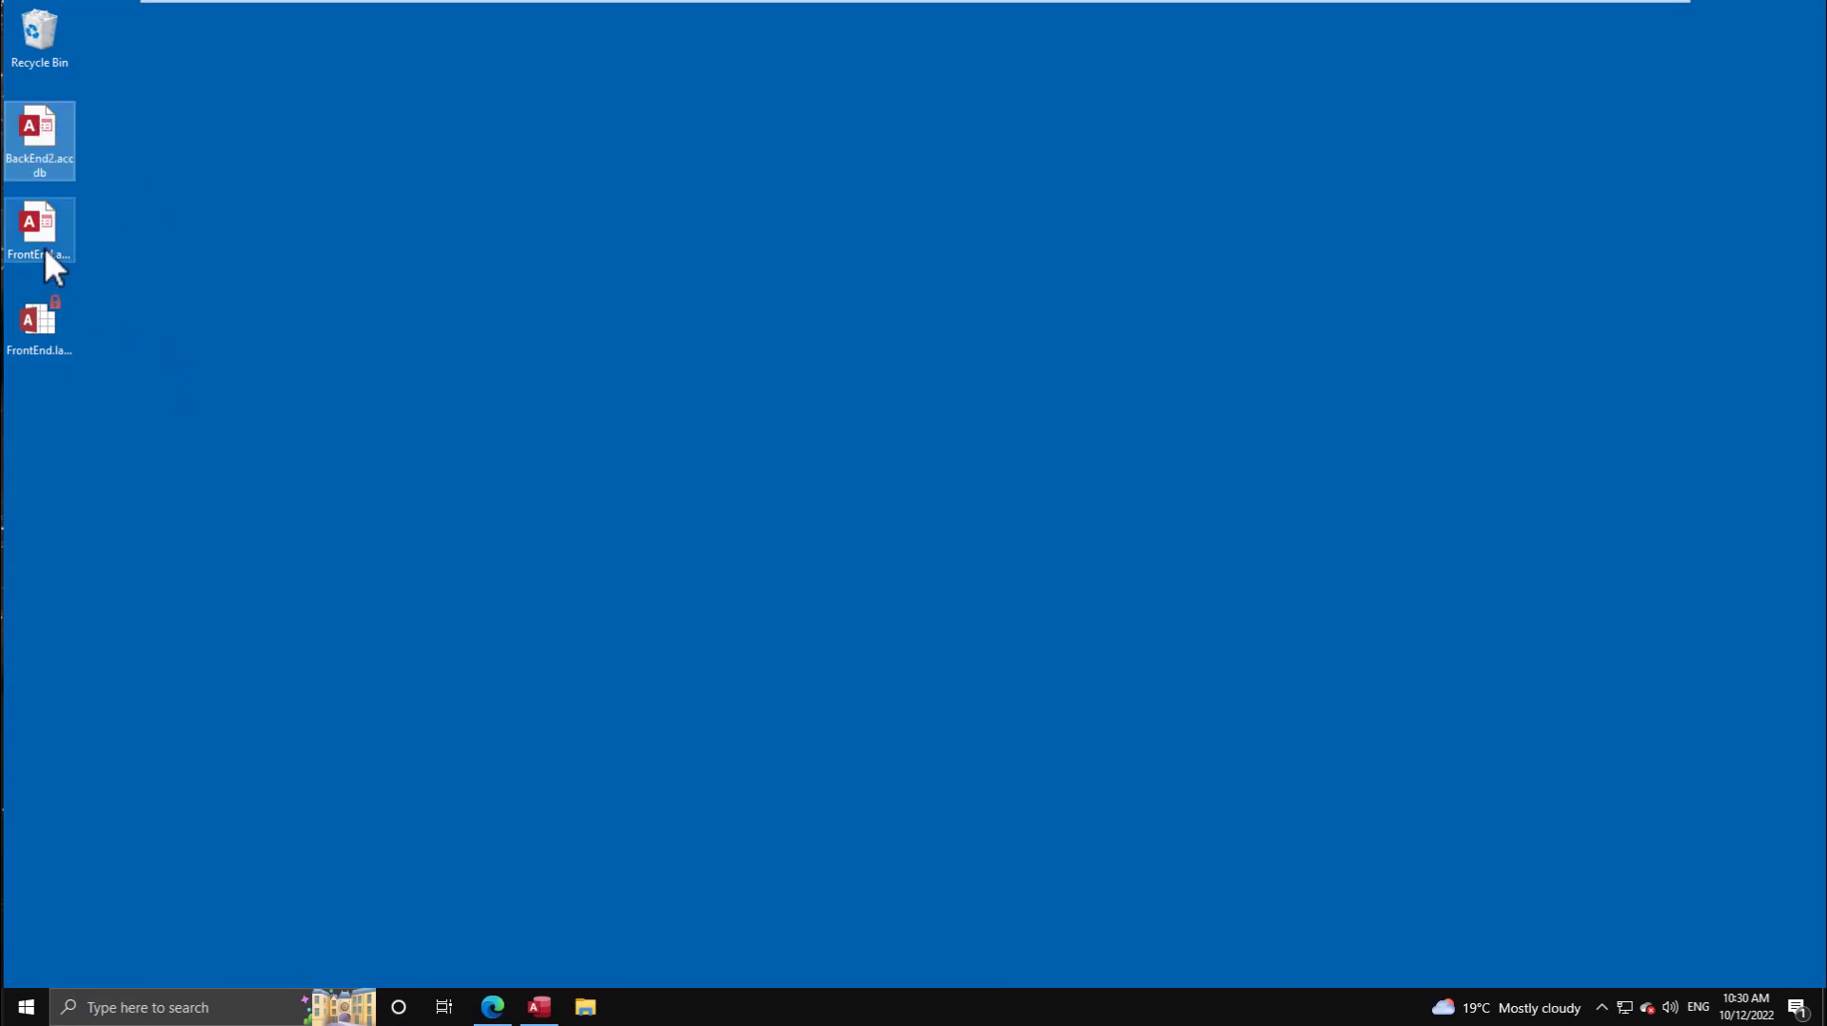
In FrontEnd, try opening Contacts twice and dismiss the missing BackEnd.accdb error each time.
click(539, 1007)
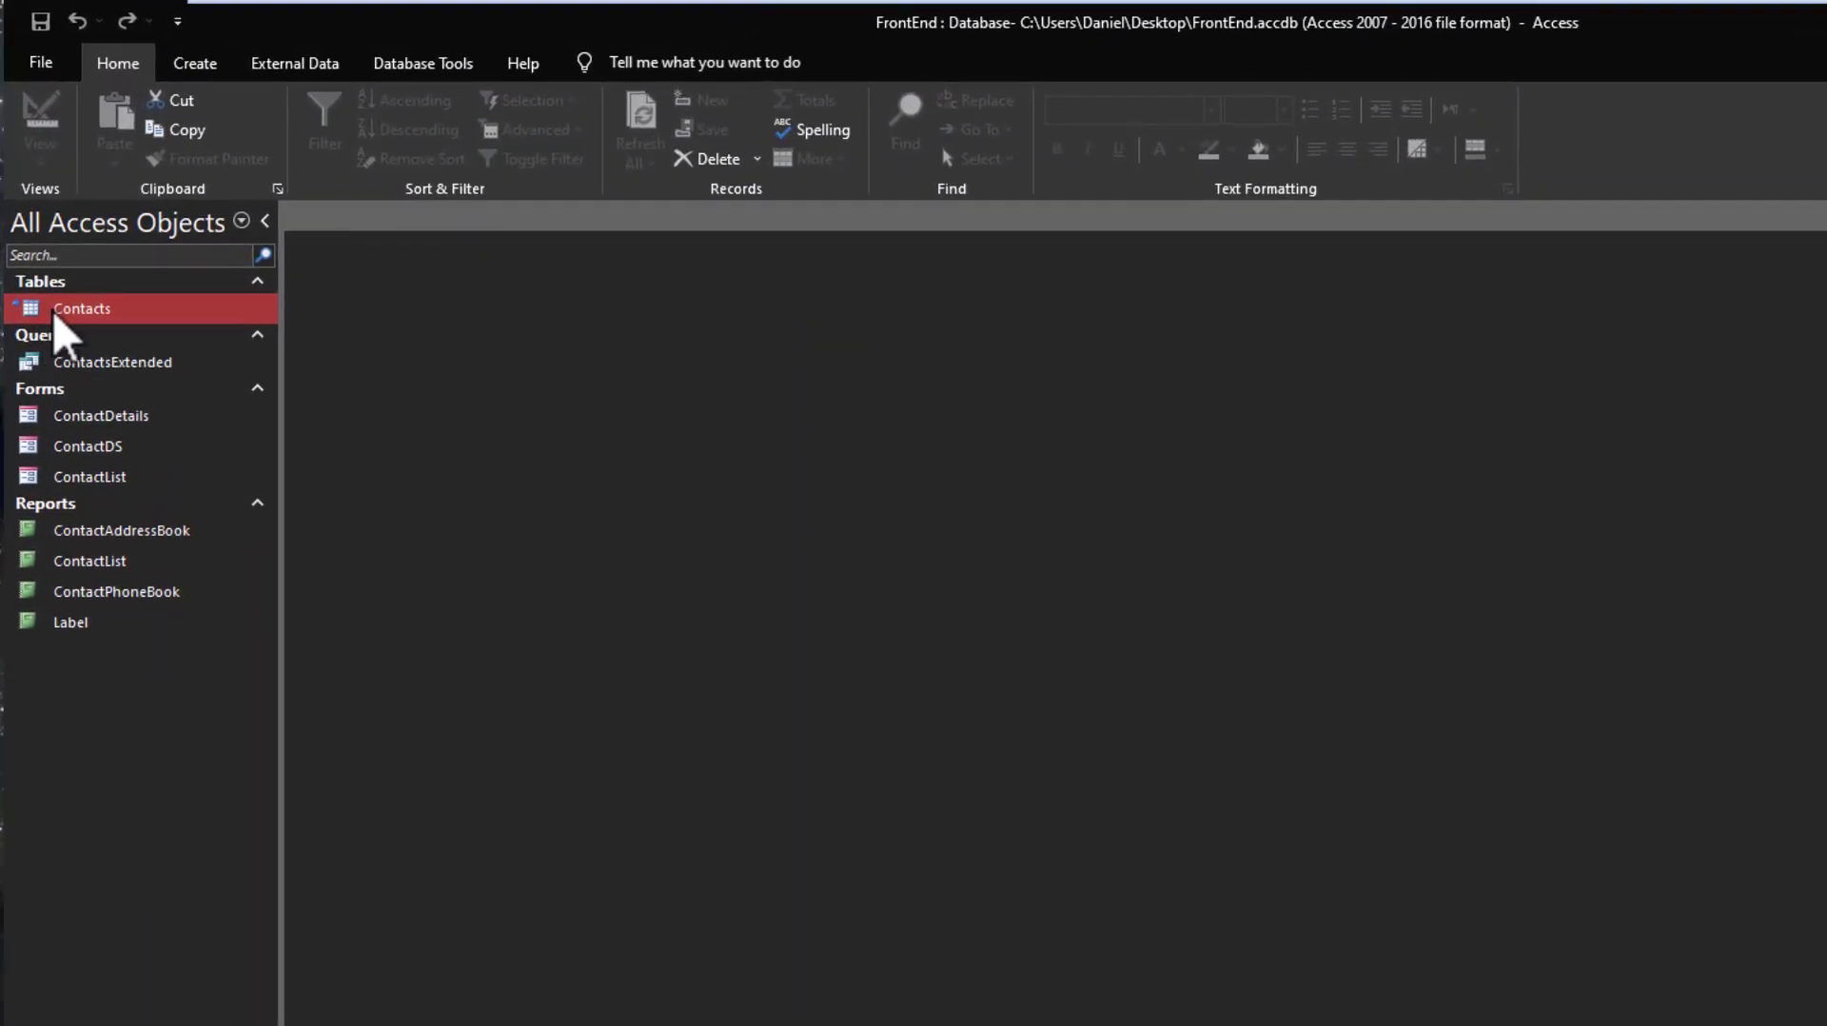
double_click(54, 316)
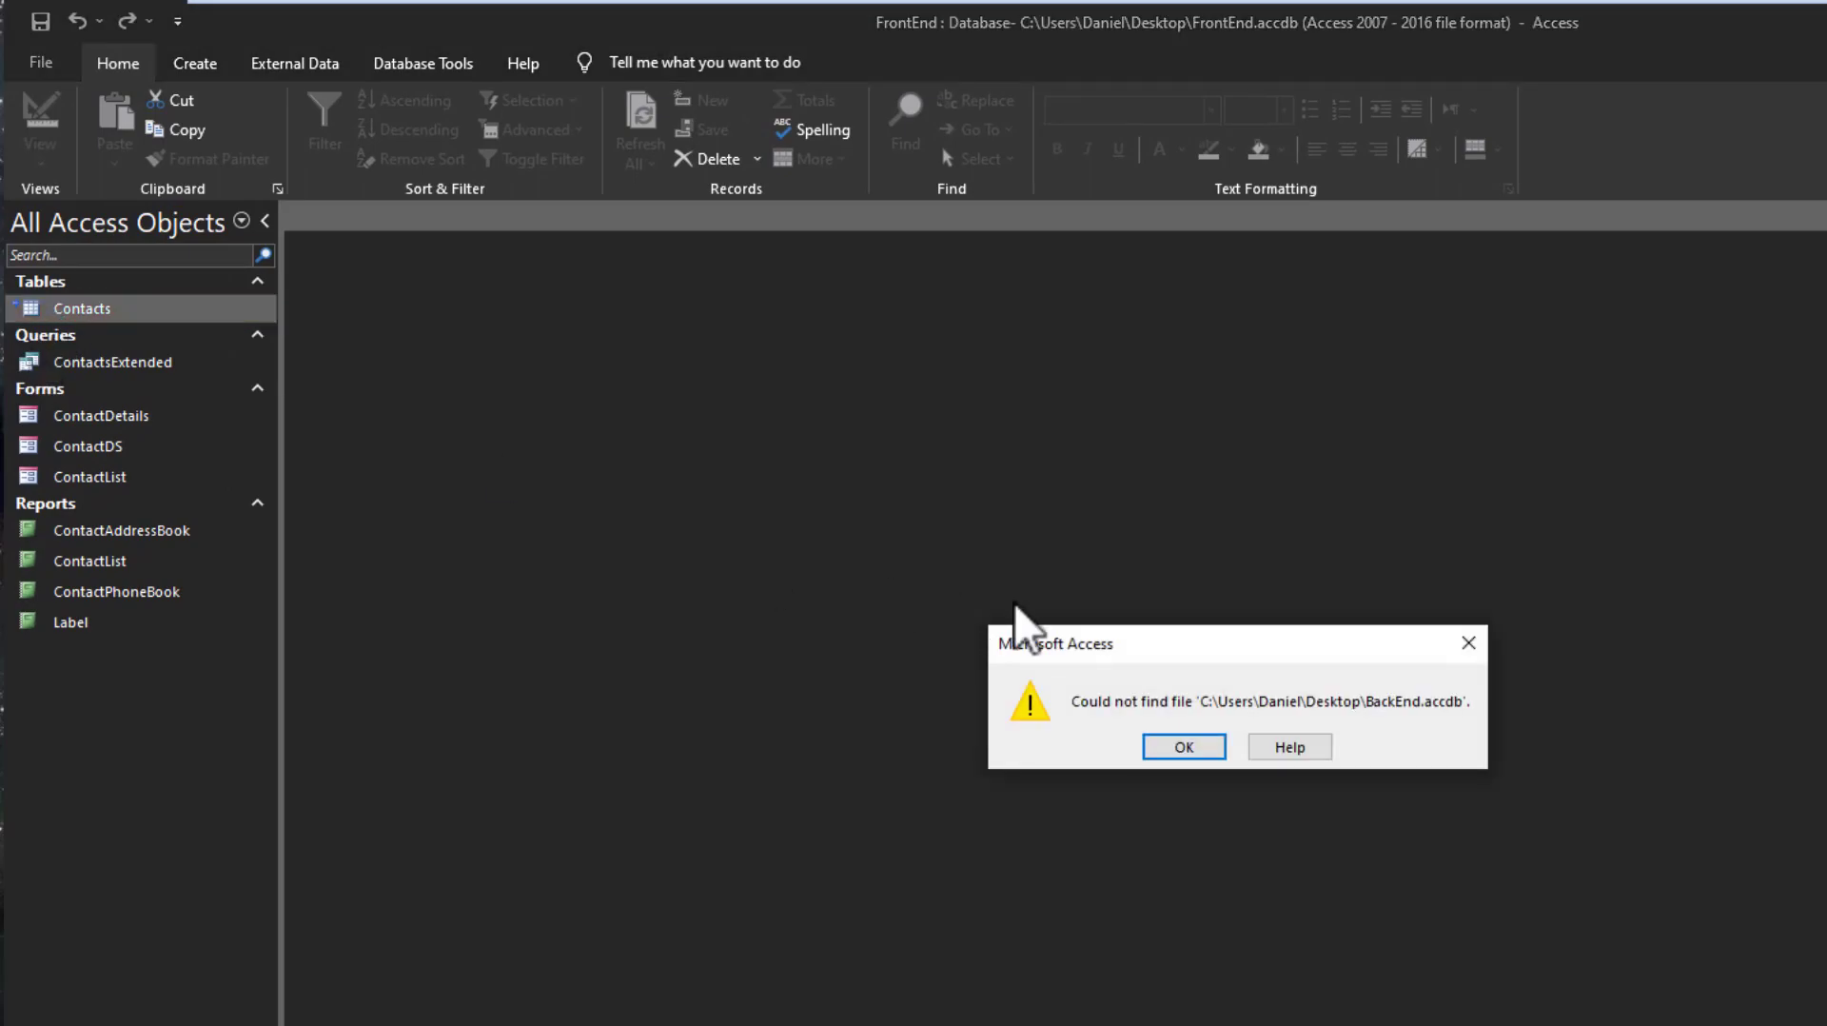
click(1191, 756)
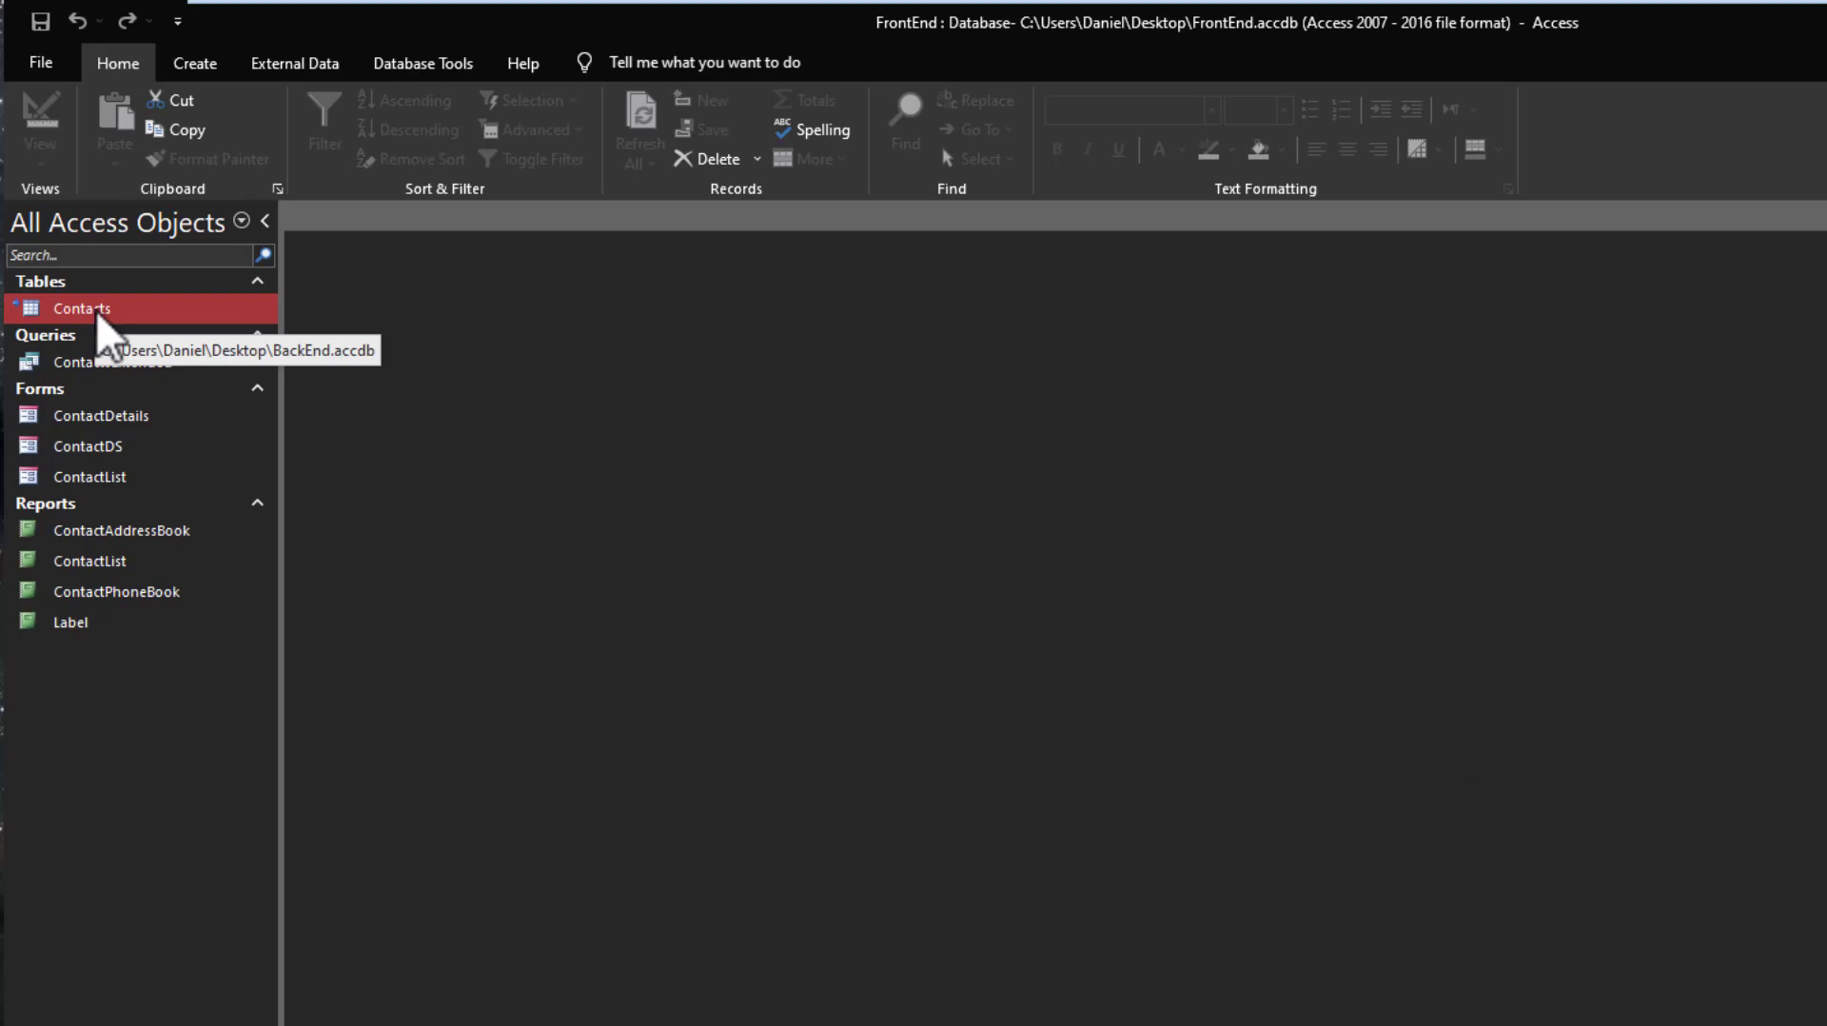
double_click(99, 318)
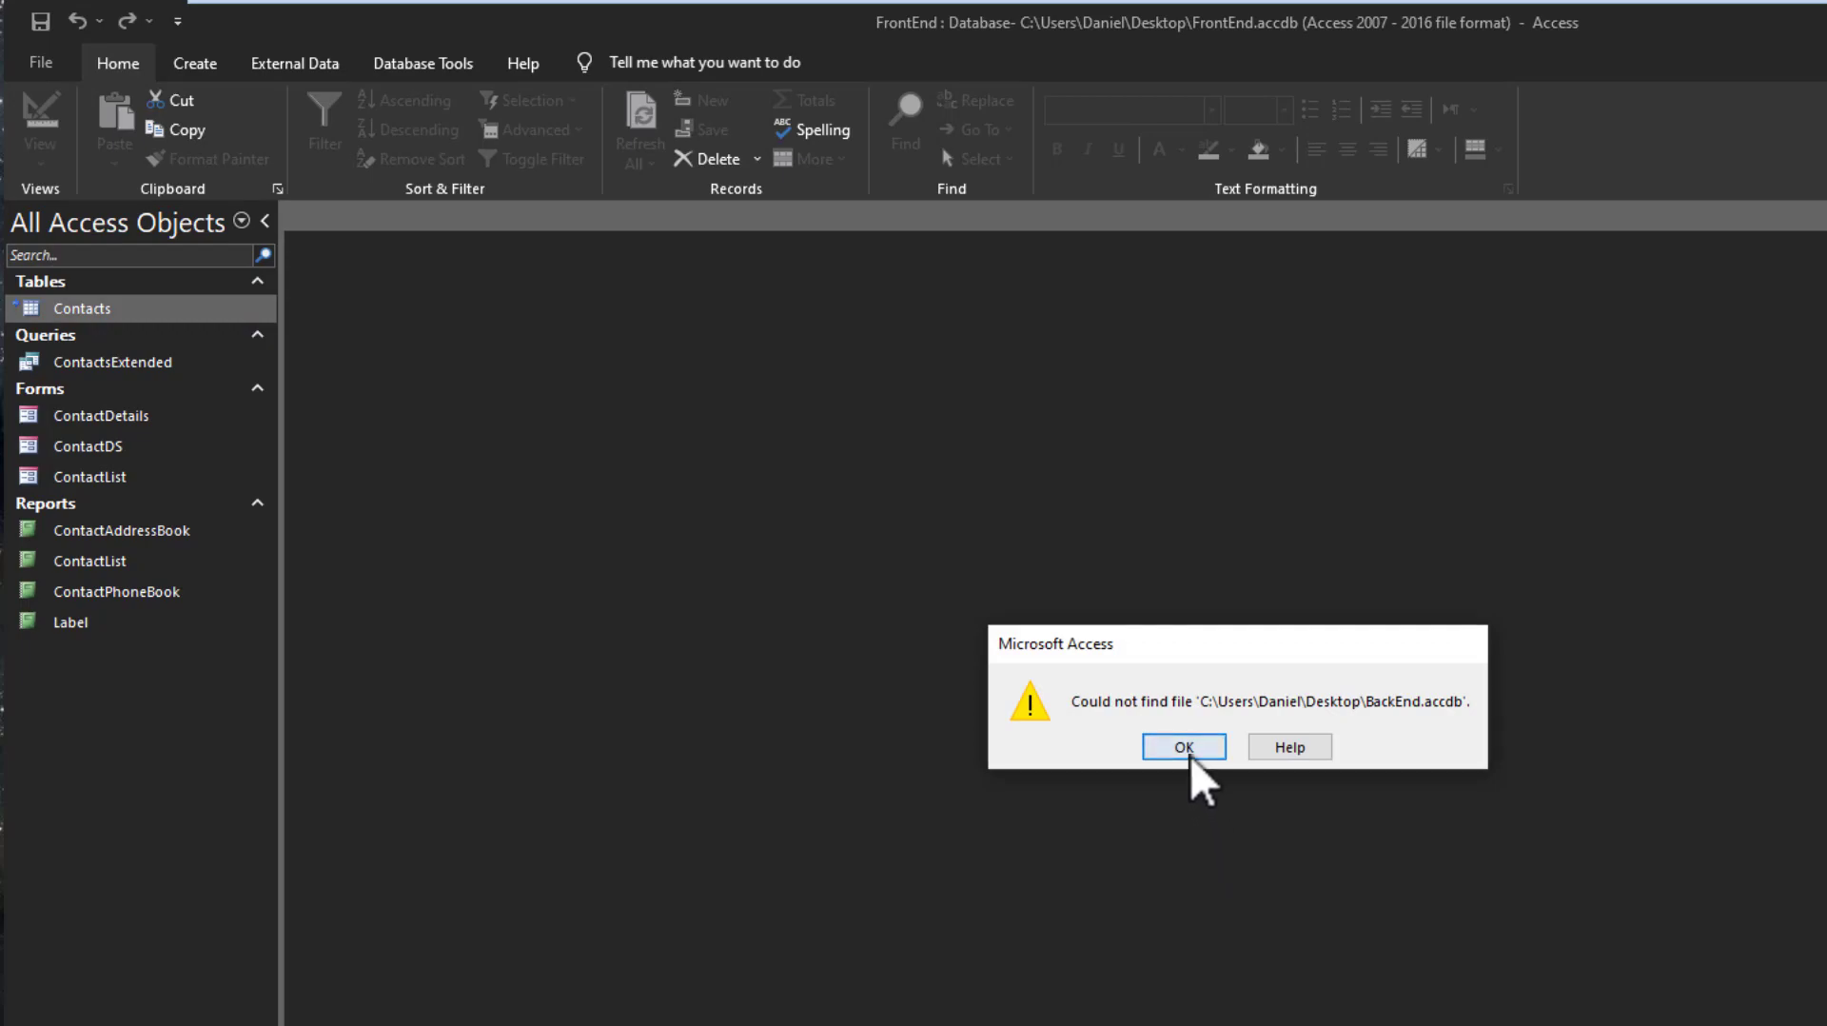
click(1185, 747)
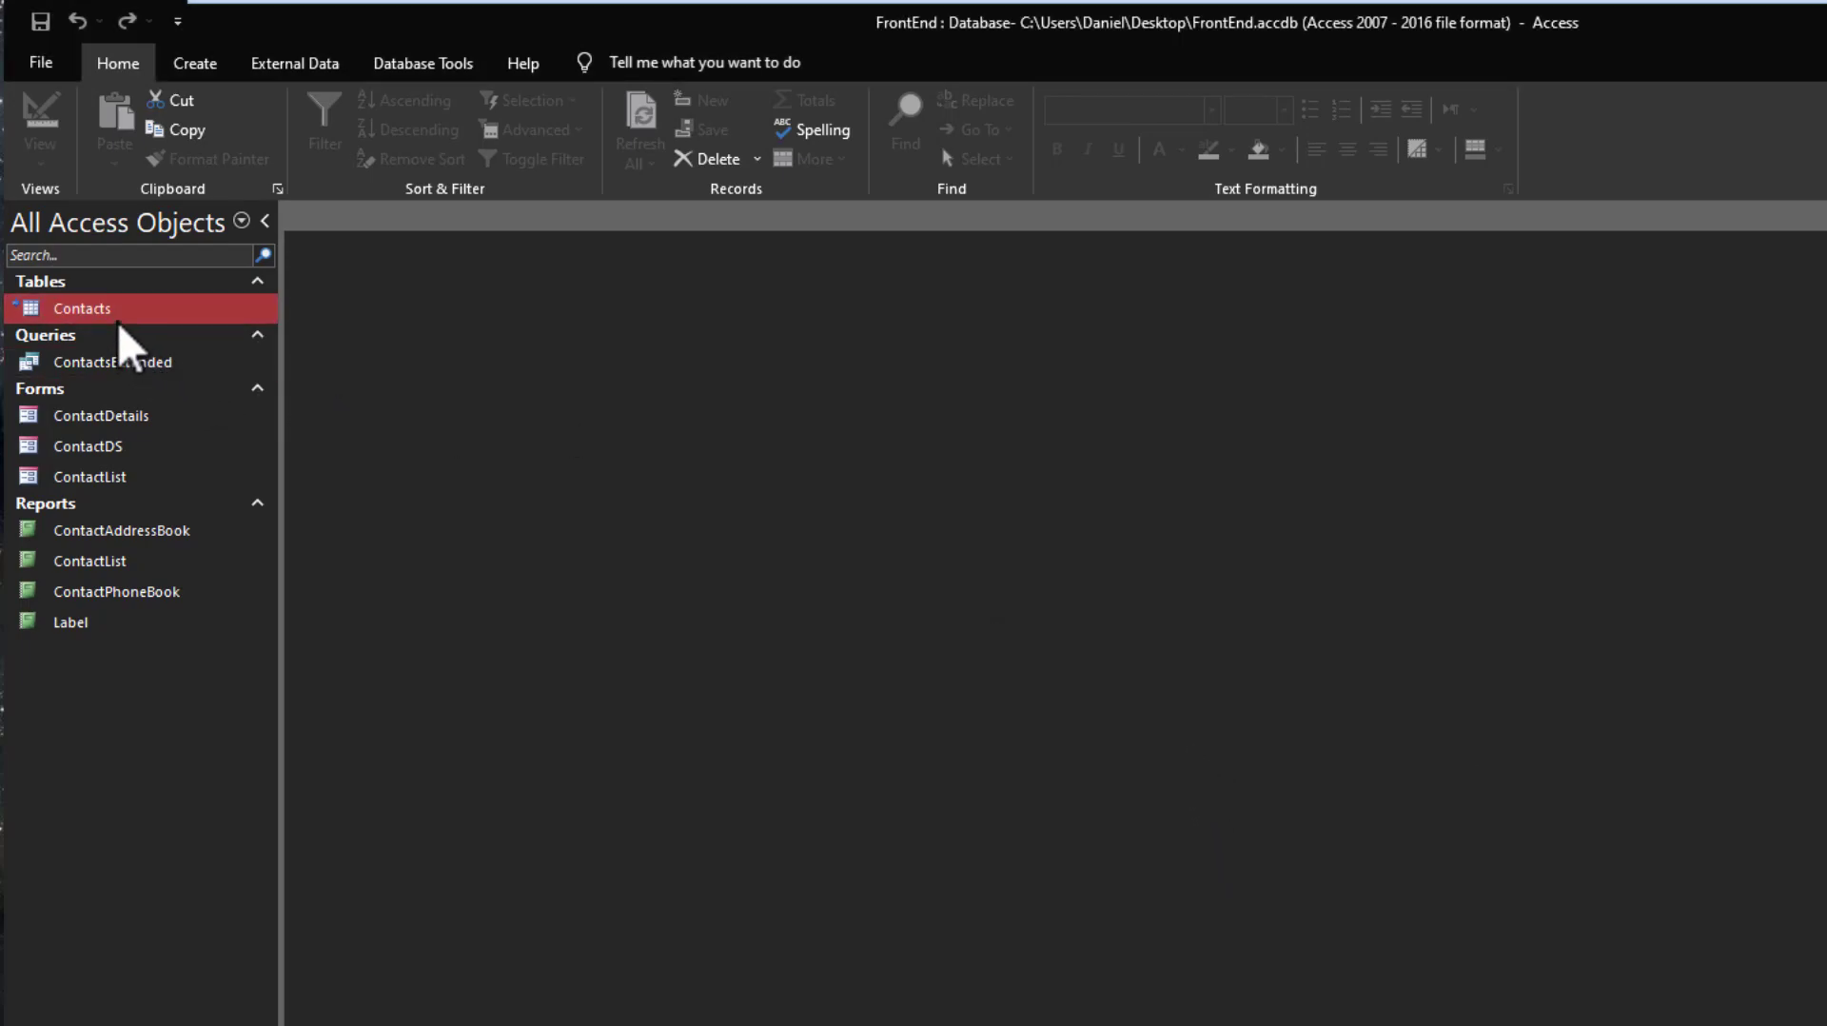
In Linked Table Manager, relink all tables with a new-location prompt, choosing Desktop's BackEnd2.accdb.
mouse_move(141, 317)
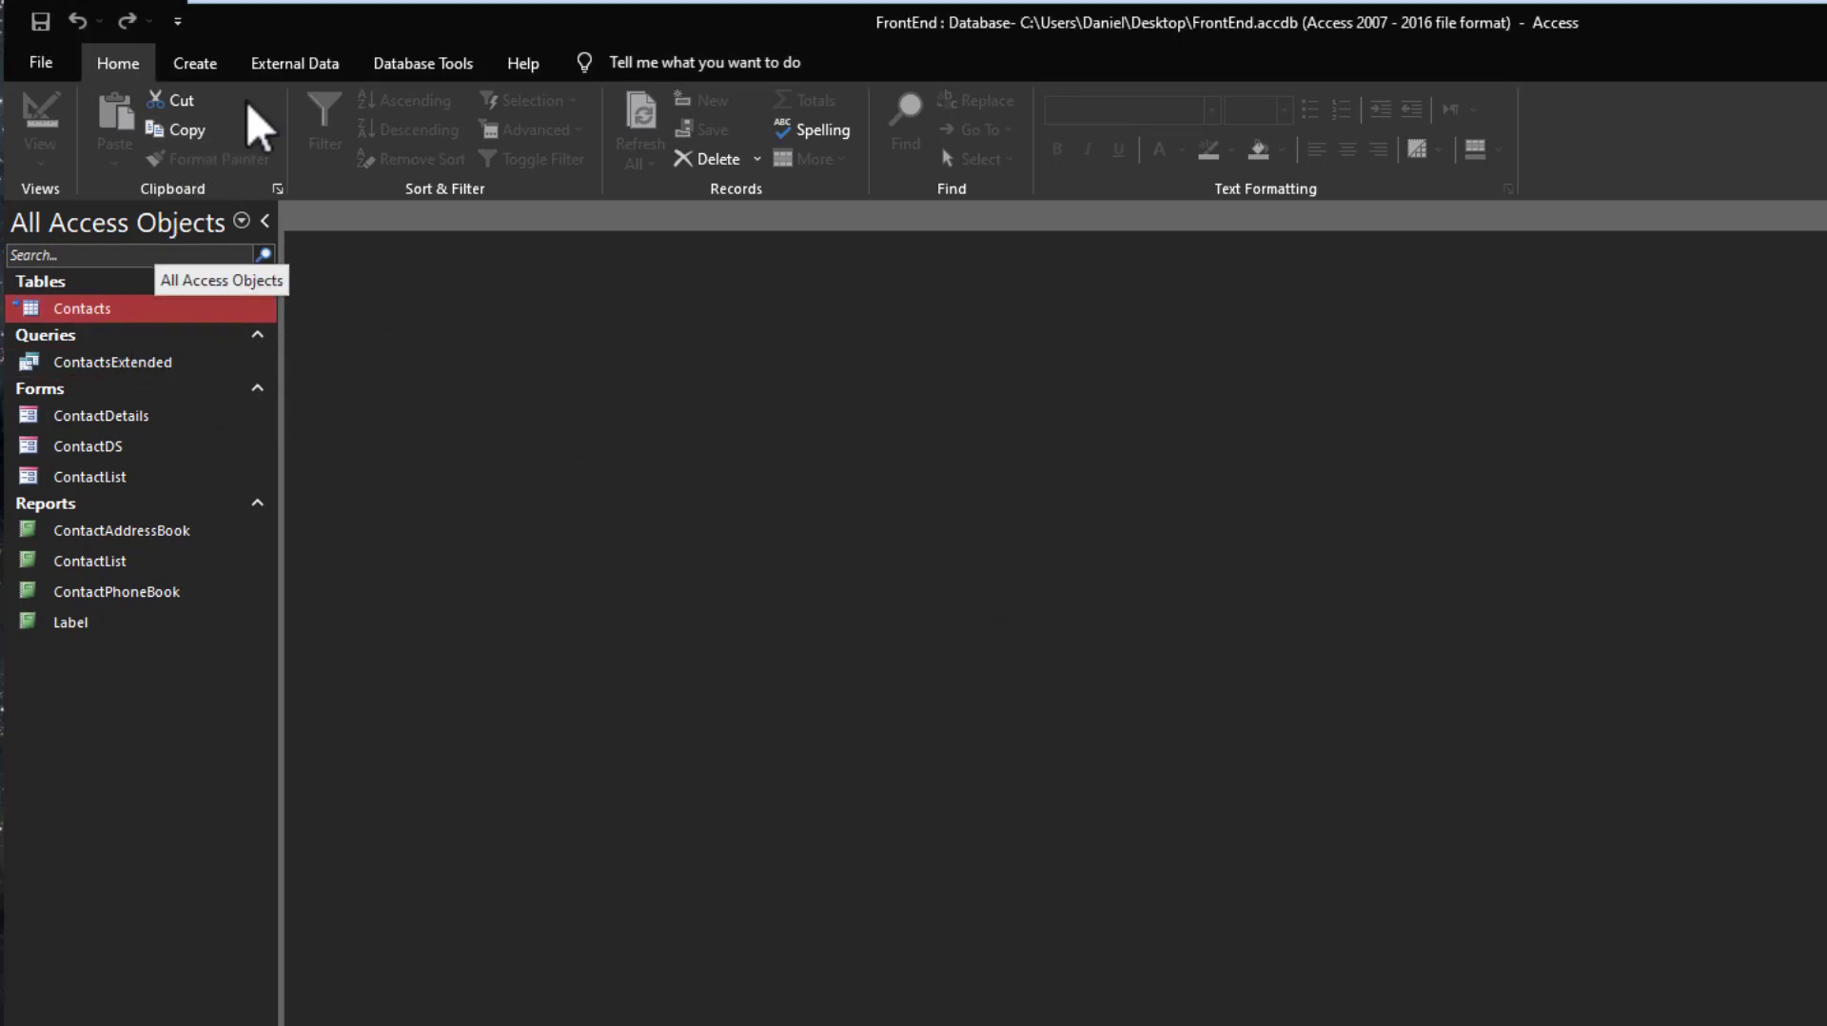
click(296, 63)
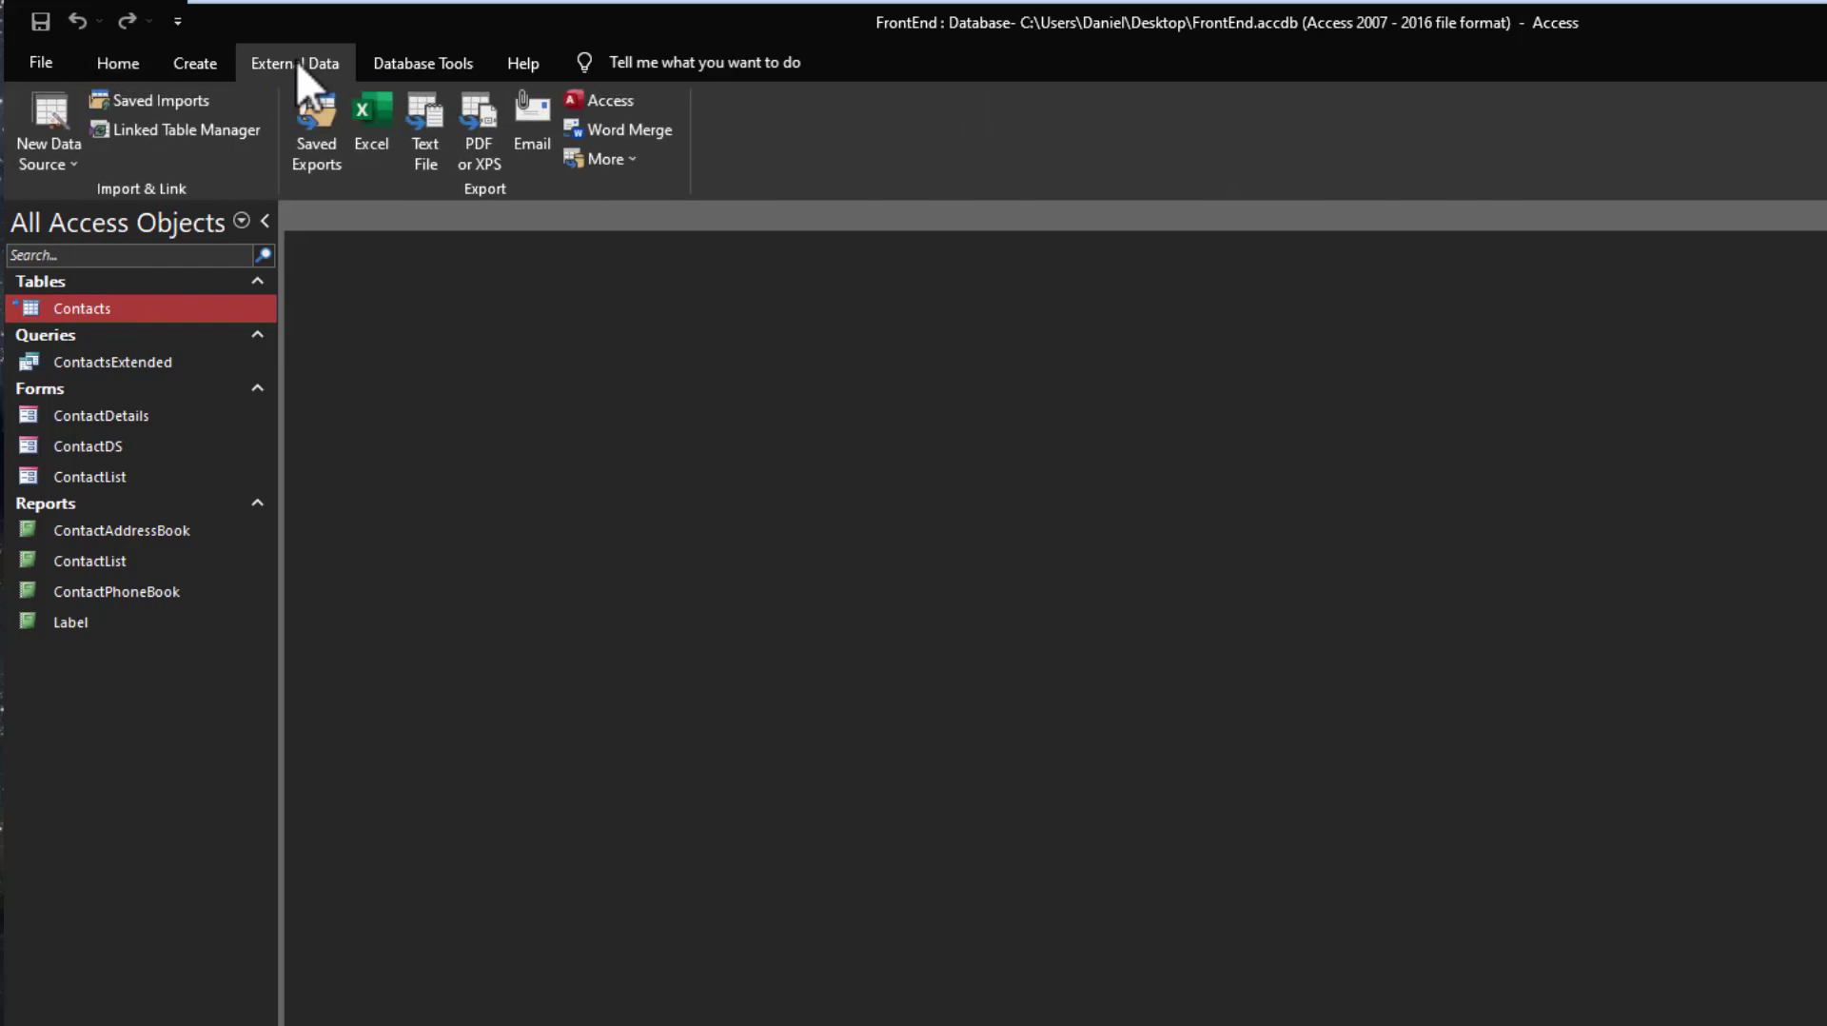
click(241, 128)
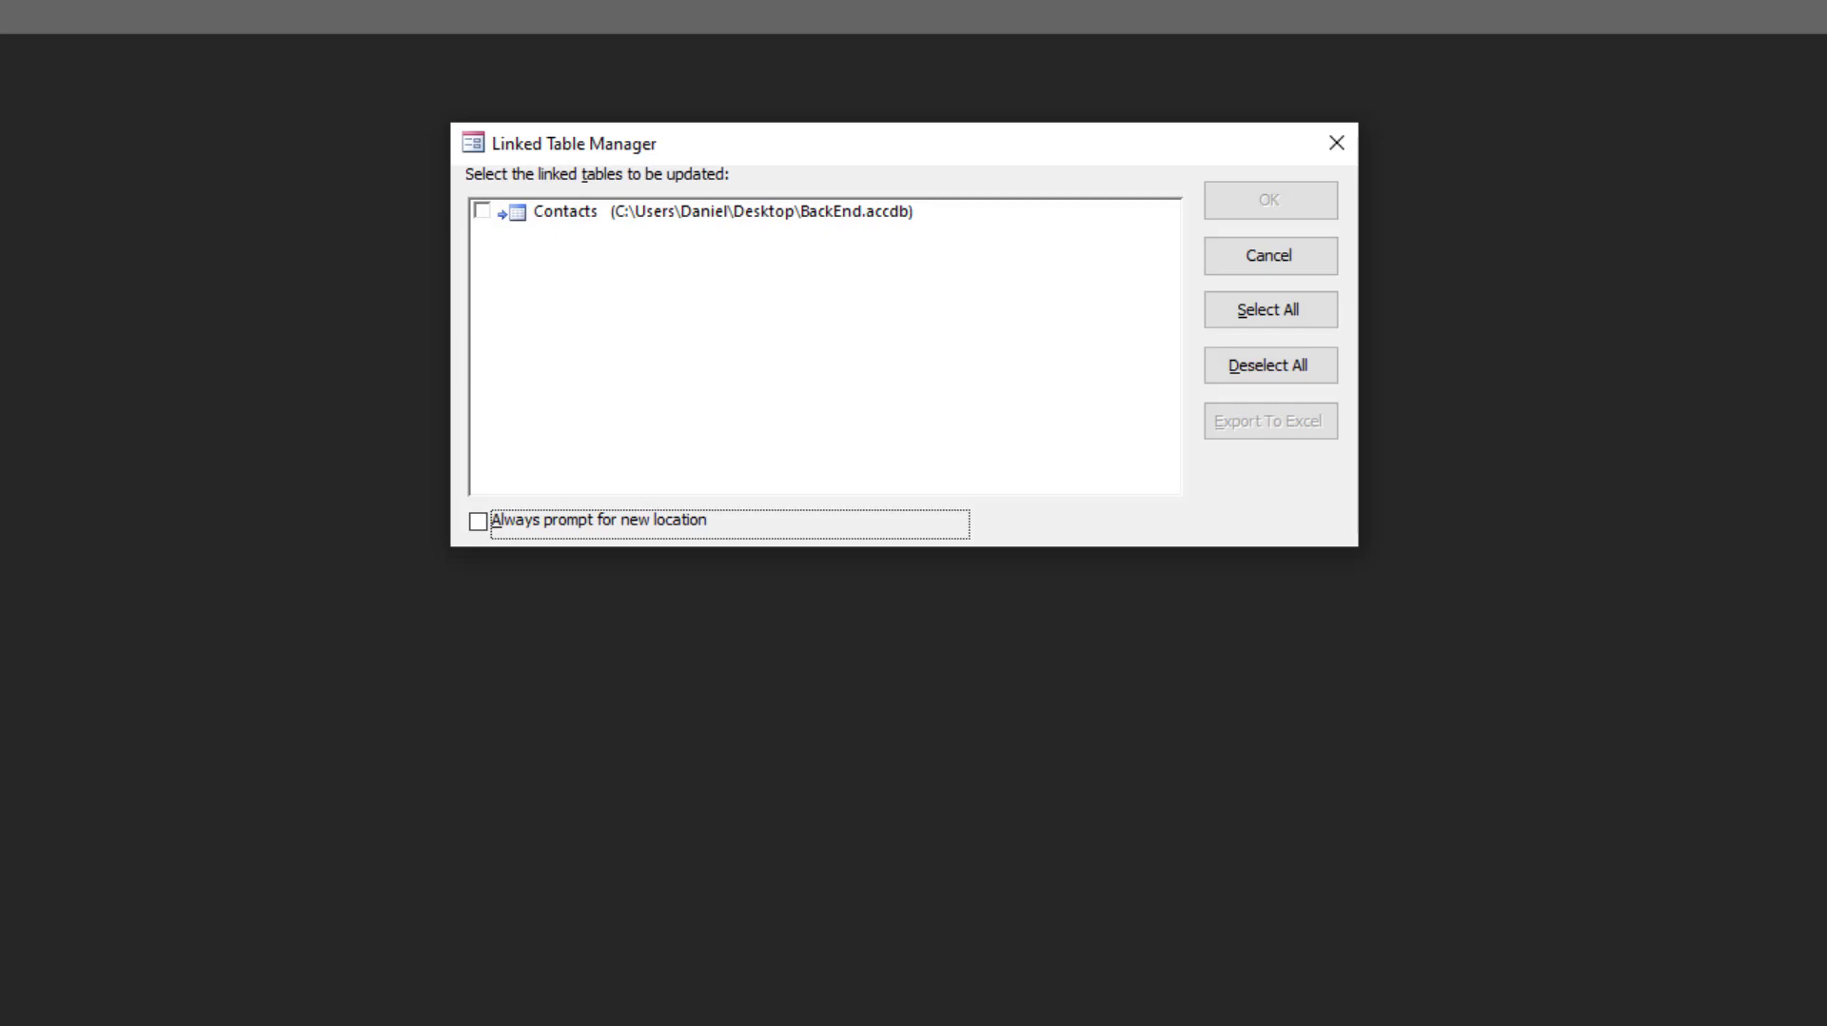
click(1328, 316)
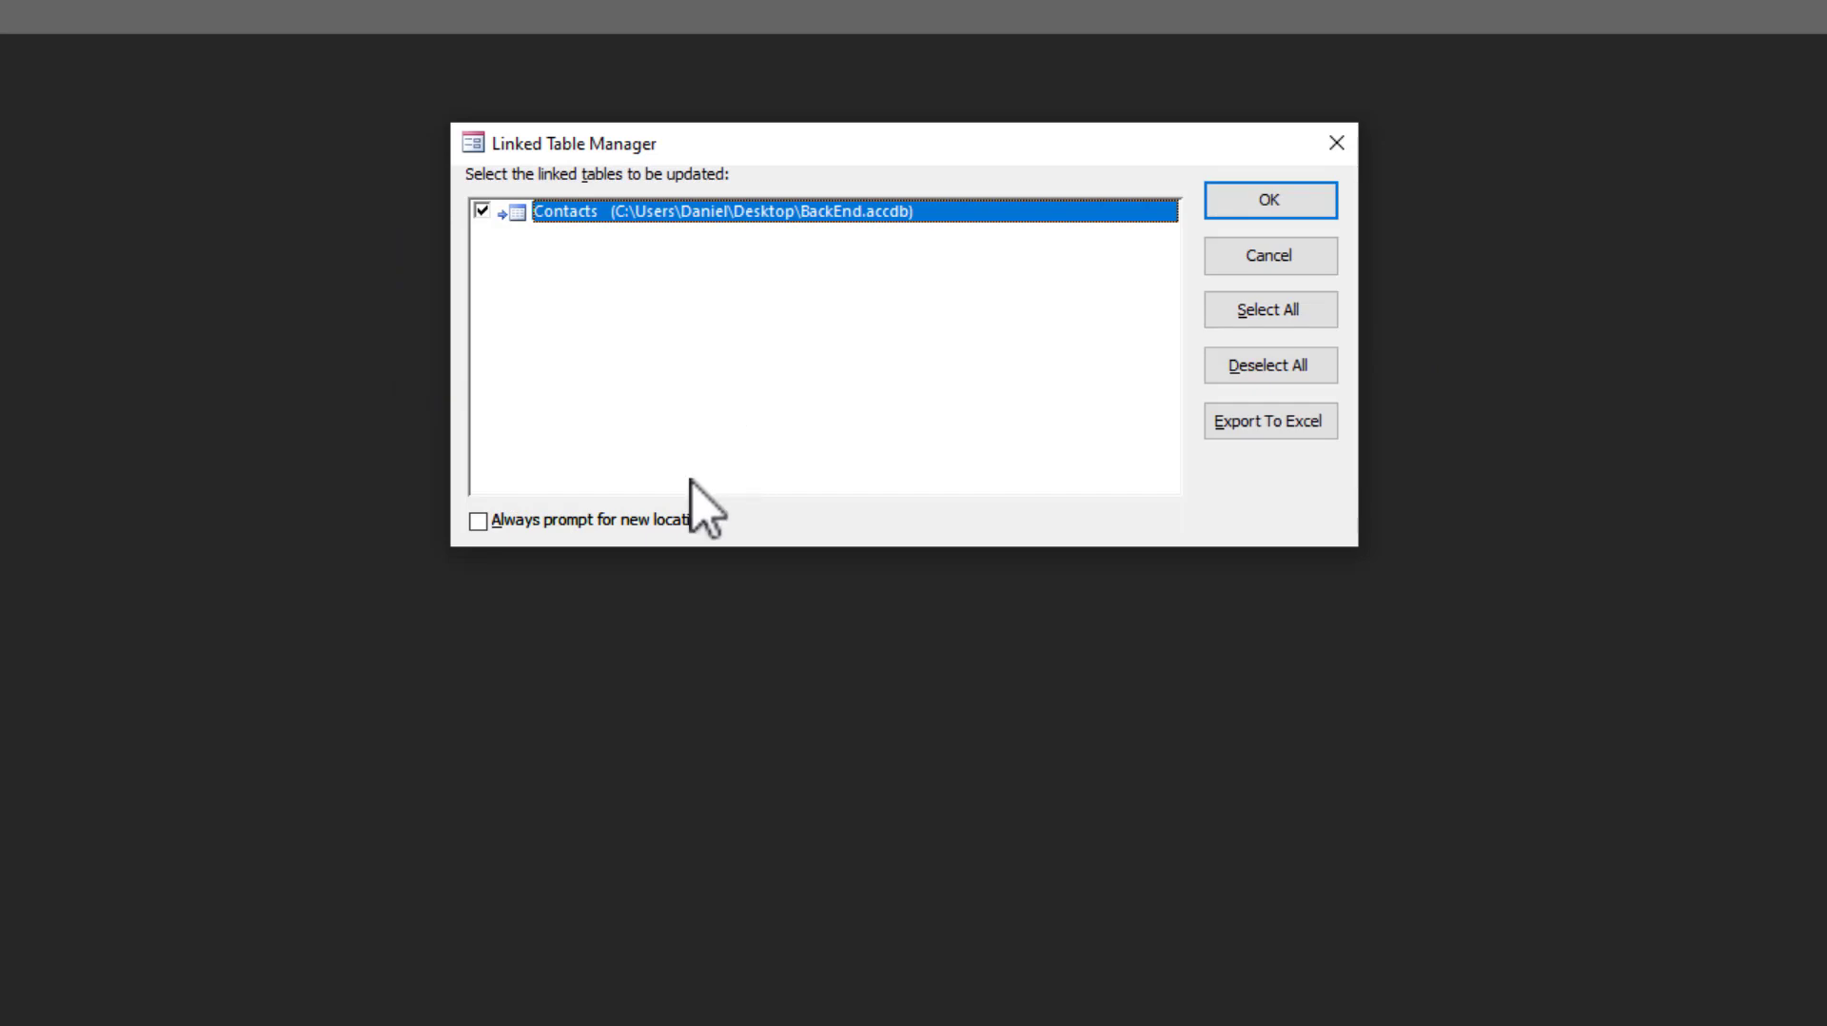
click(514, 529)
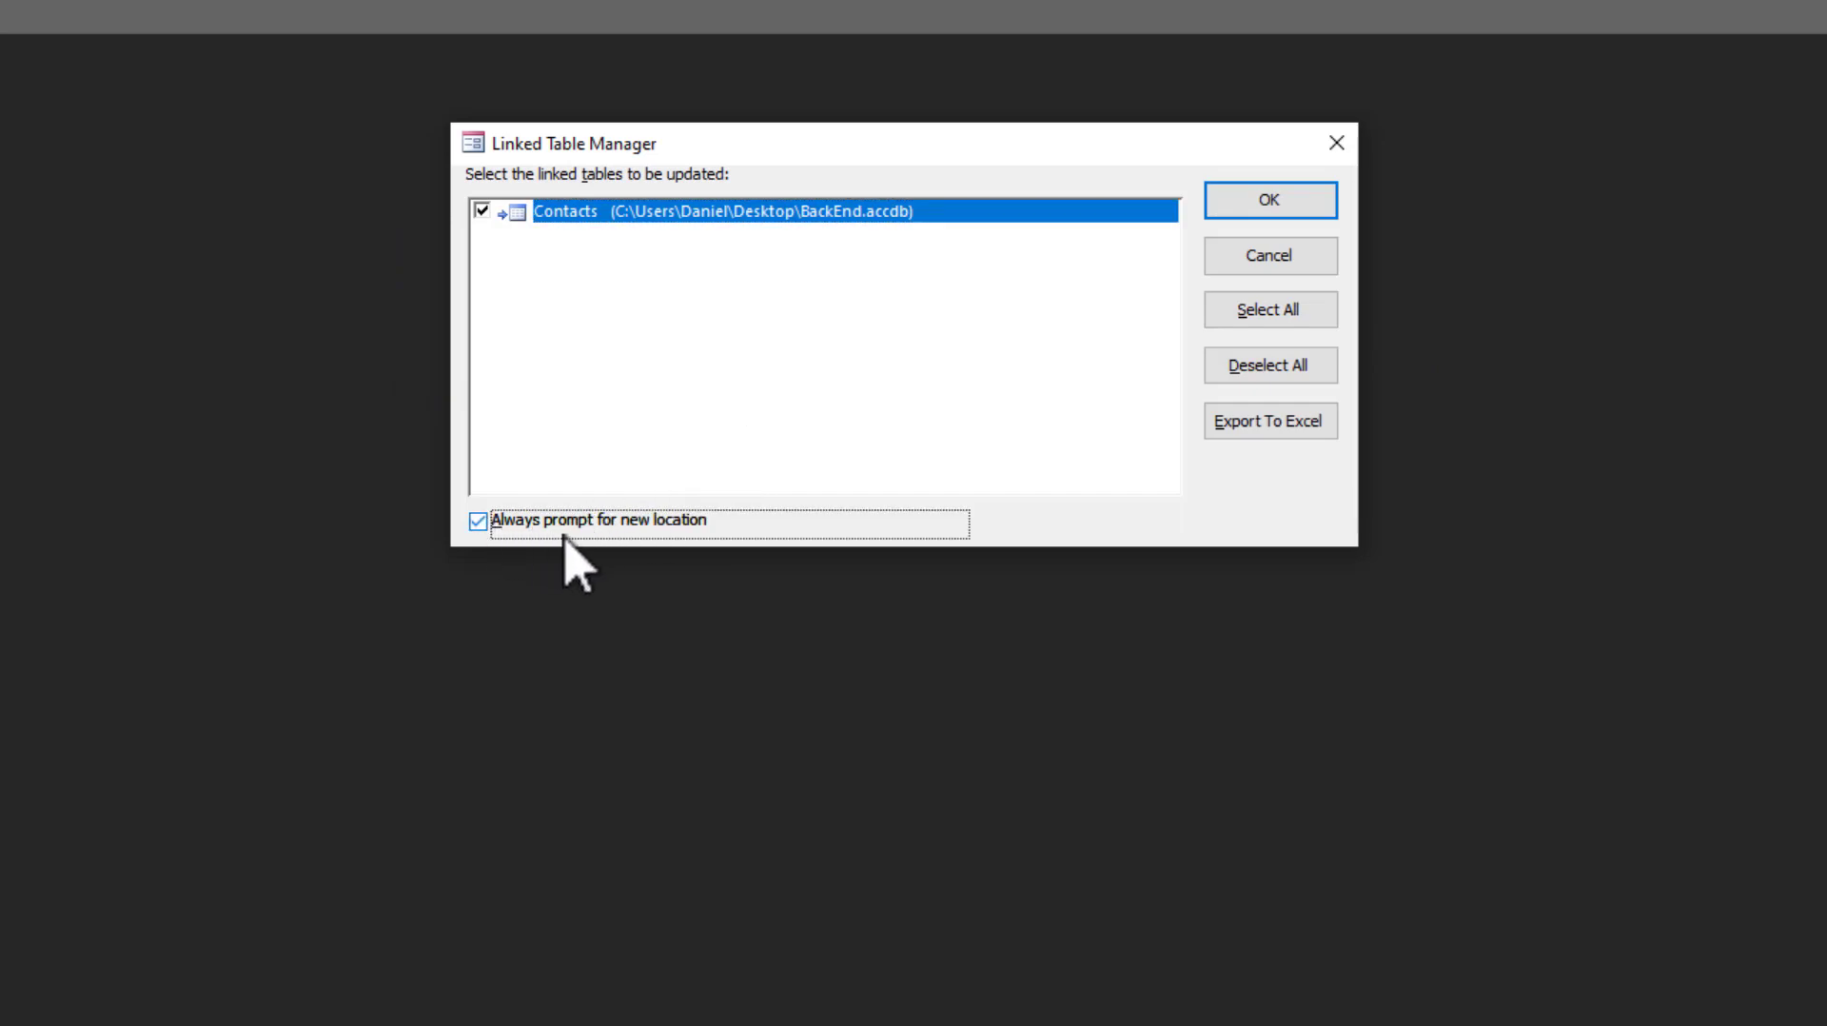
click(1244, 206)
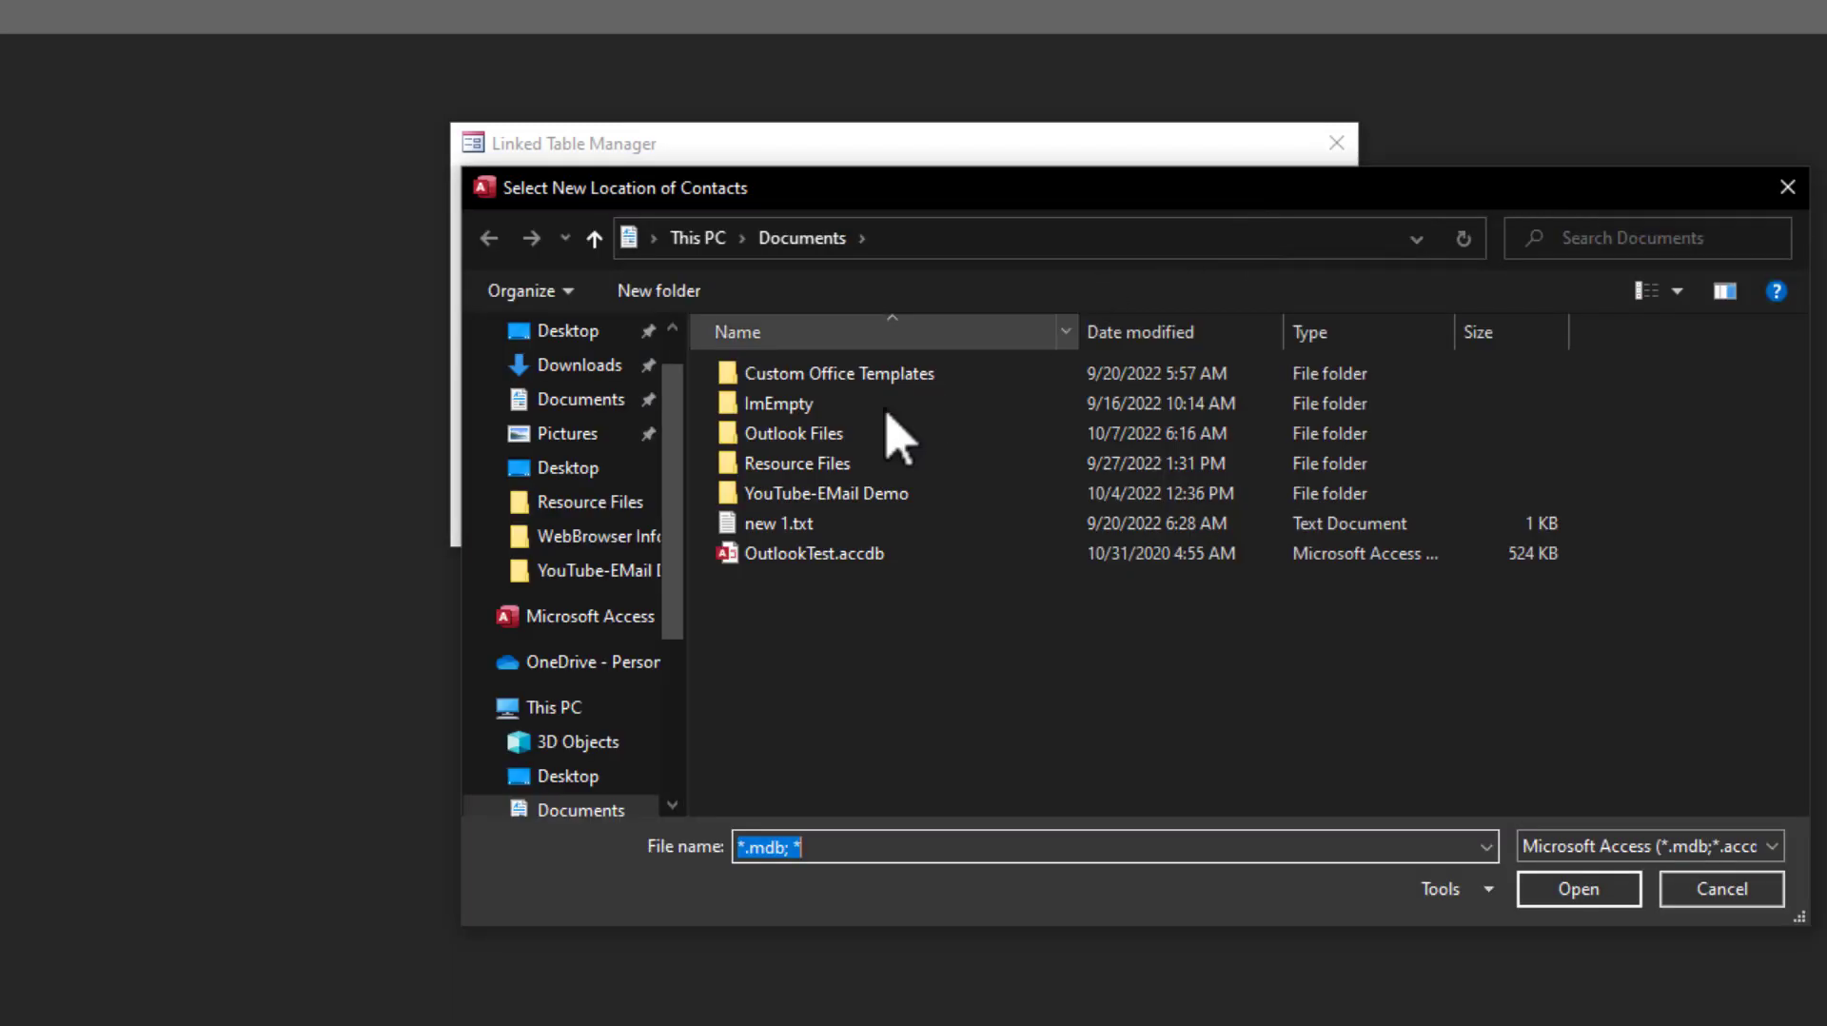
scroll(583, 517, up, 1)
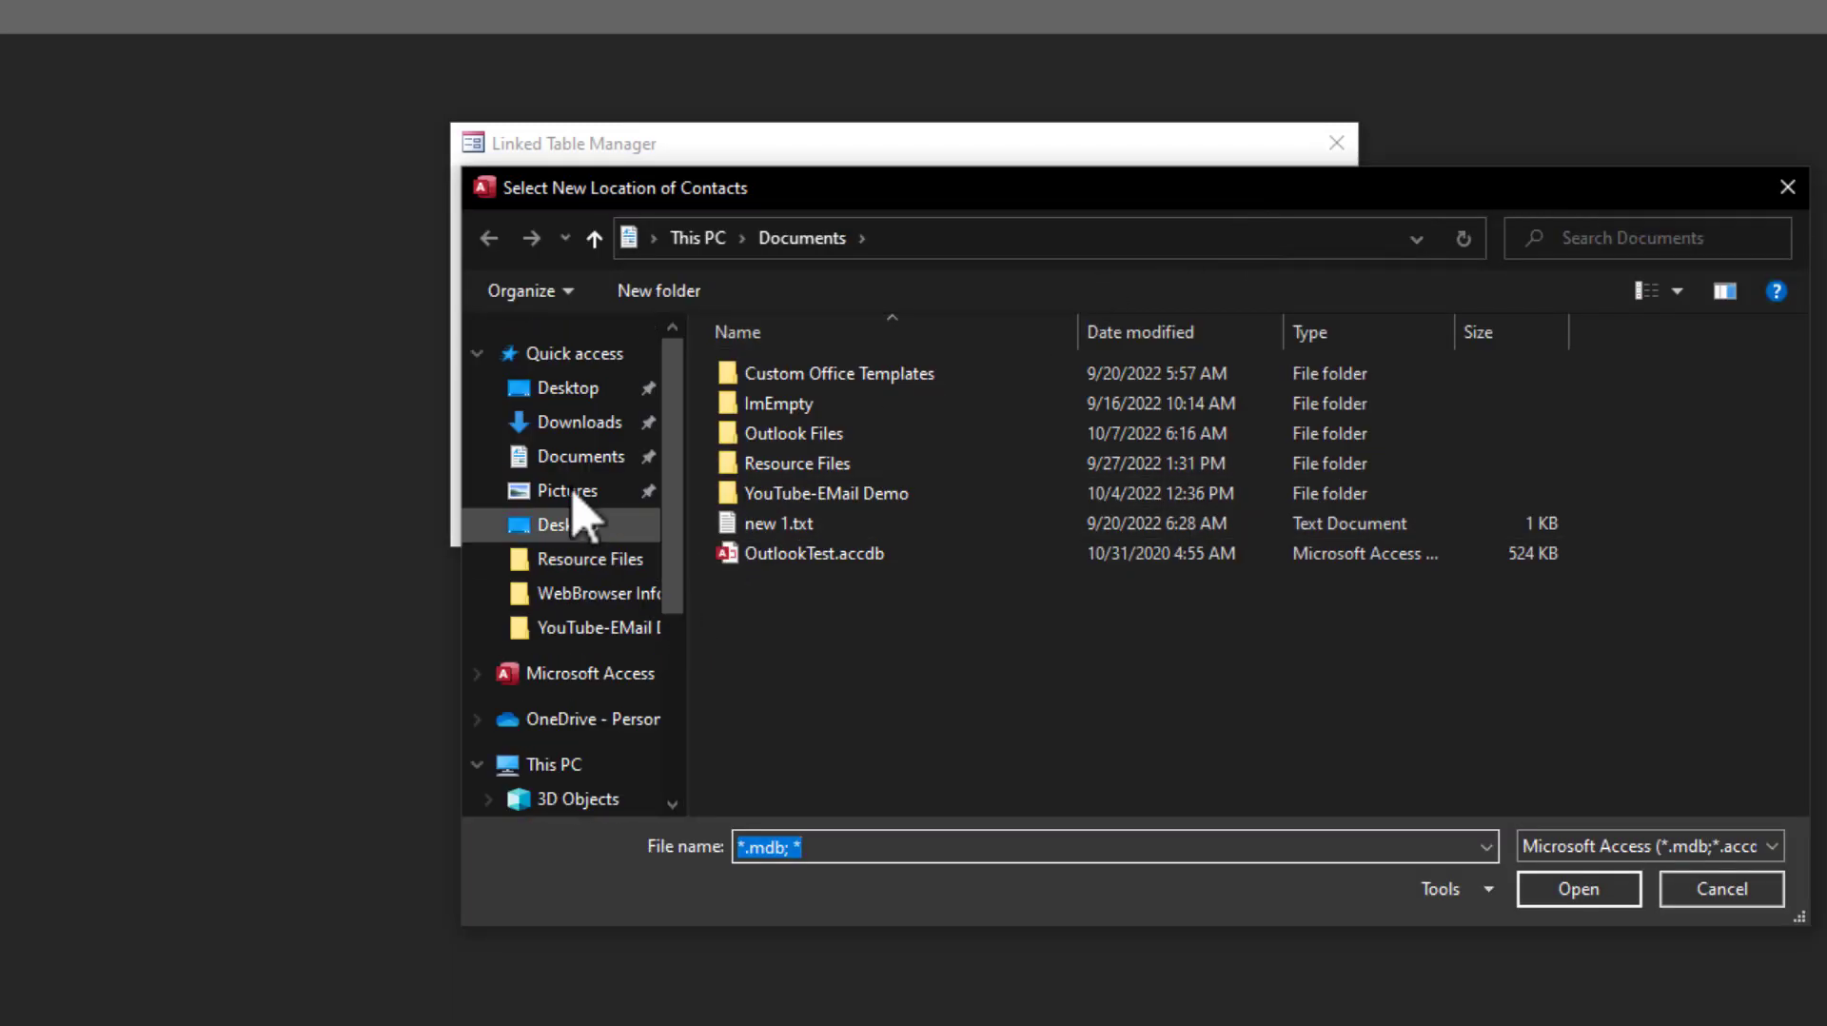
click(578, 398)
click(790, 381)
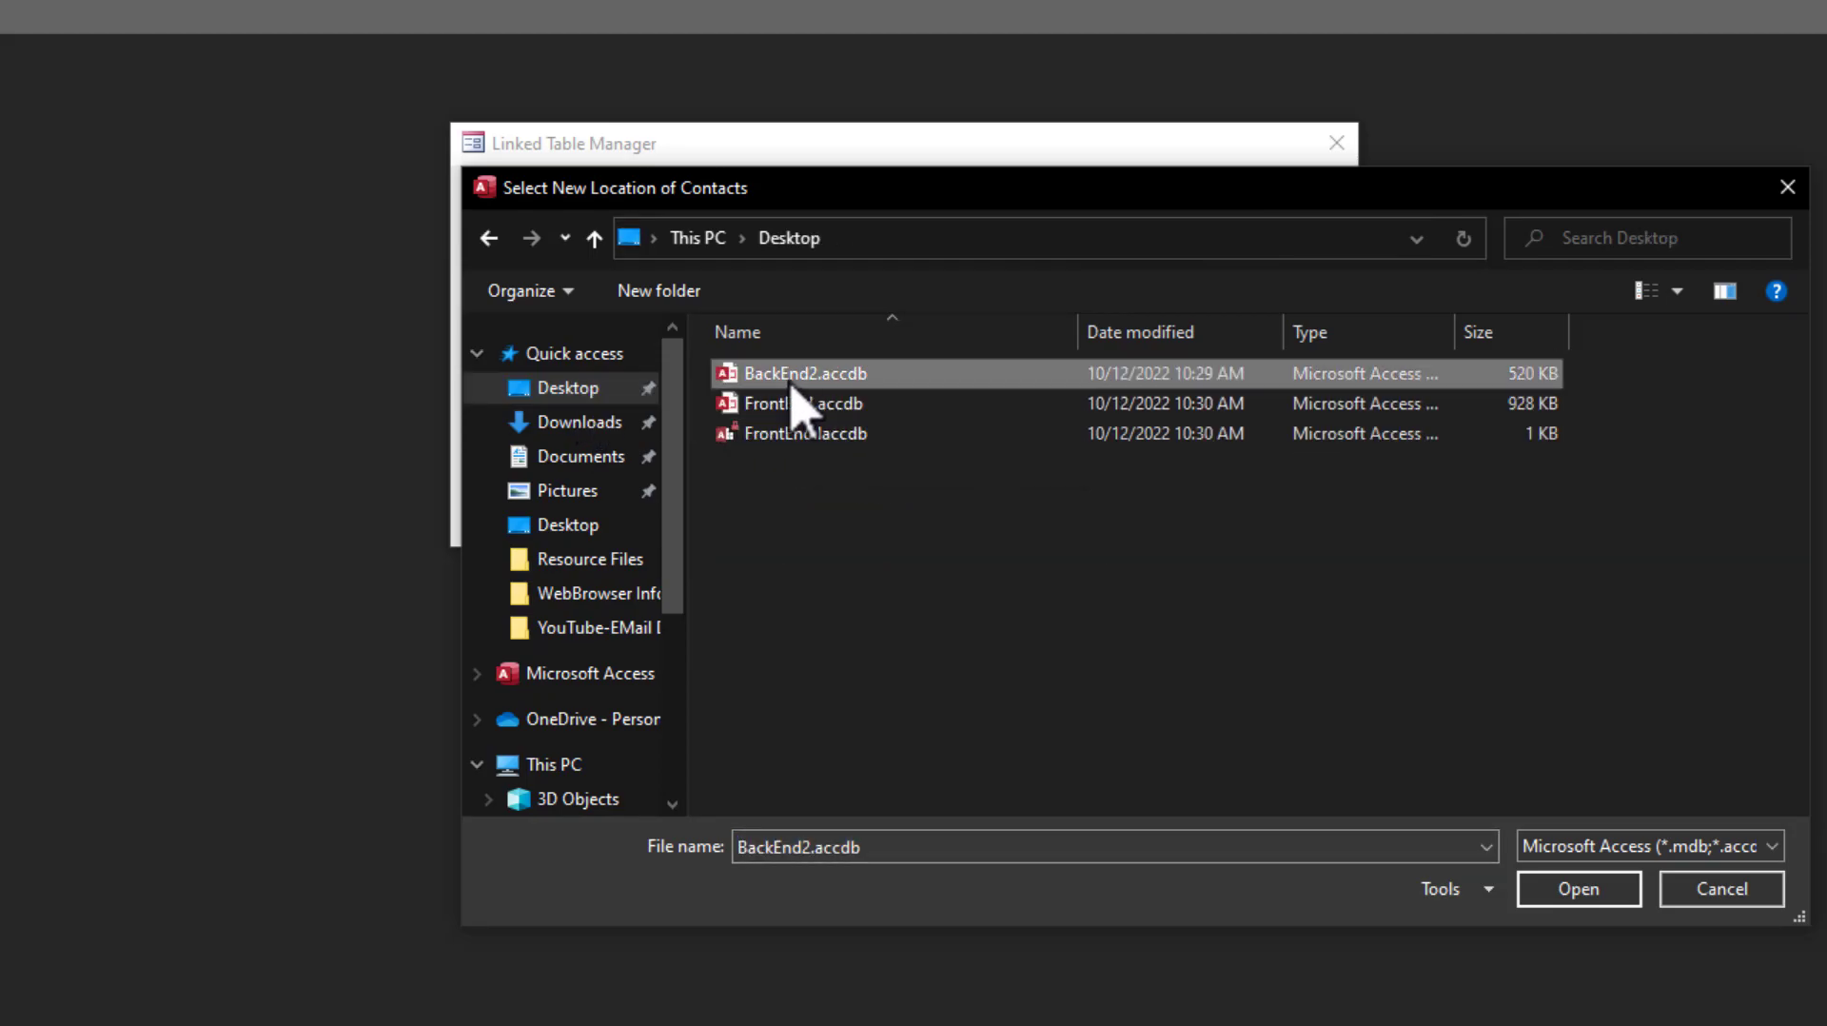
click(1581, 895)
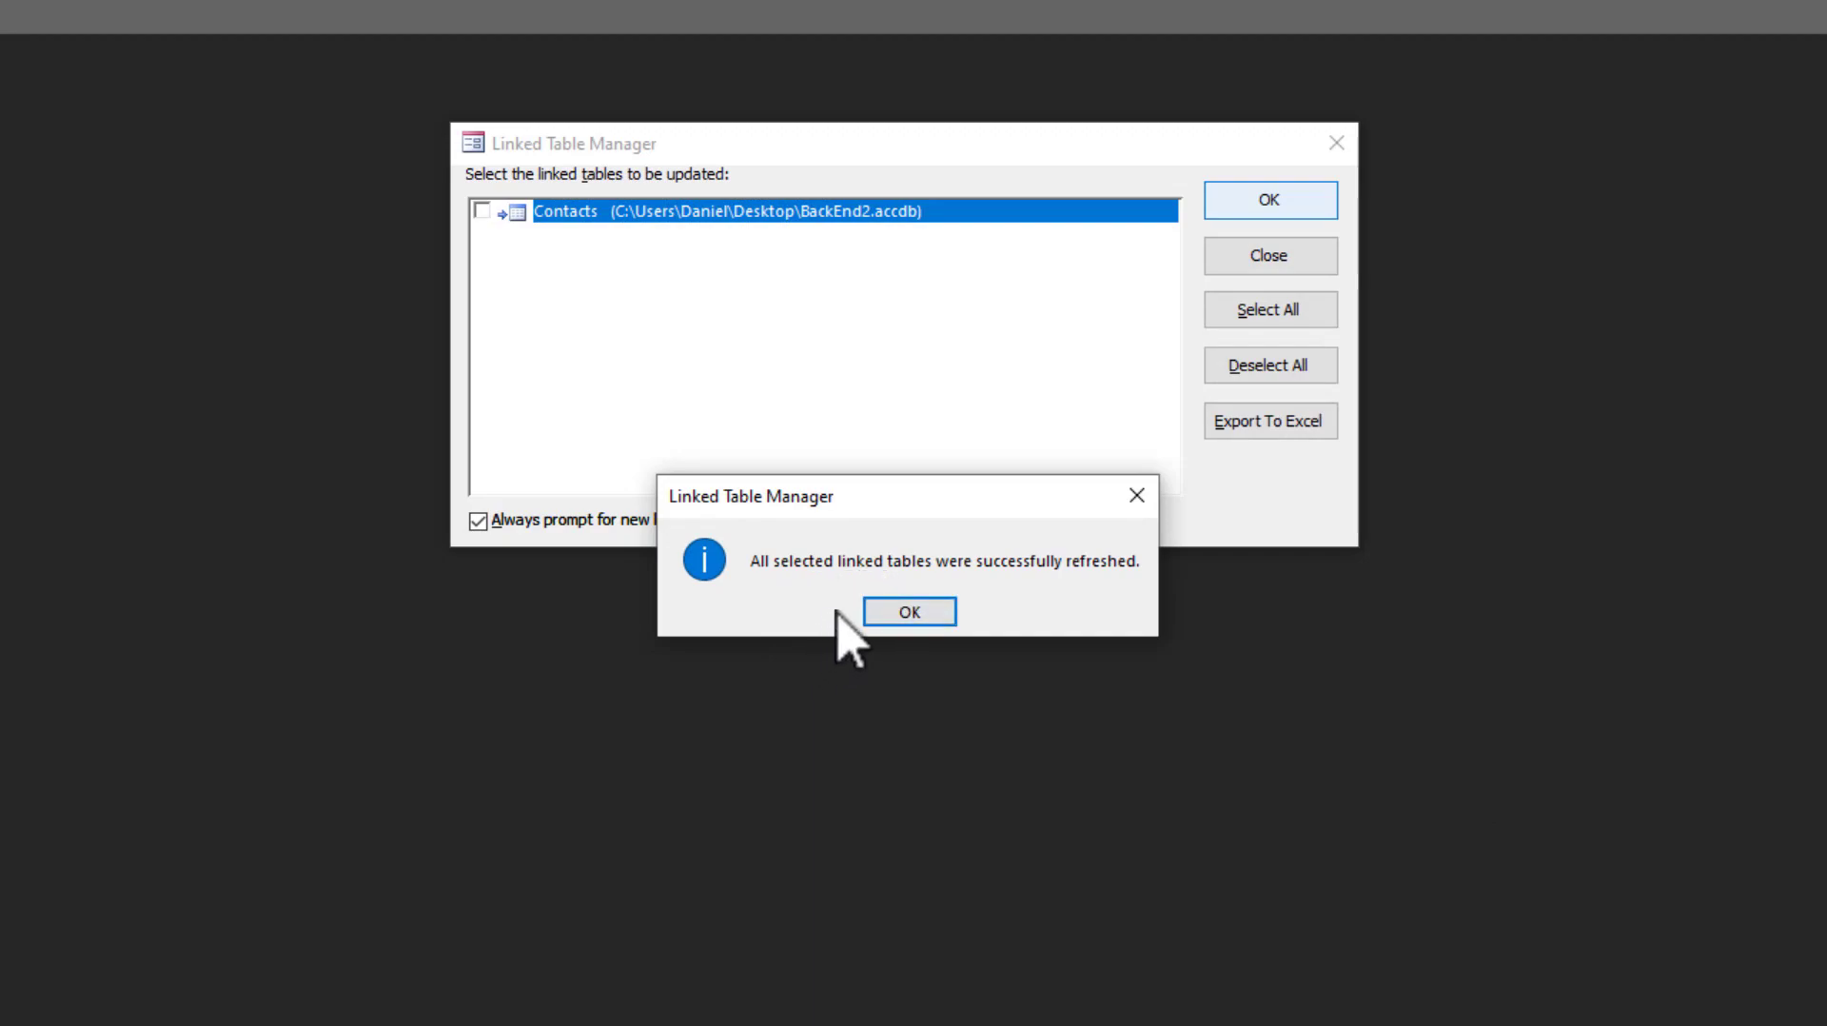
Close Linked Table Manager, open Contacts and shorten the record's Last Name value.
click(910, 612)
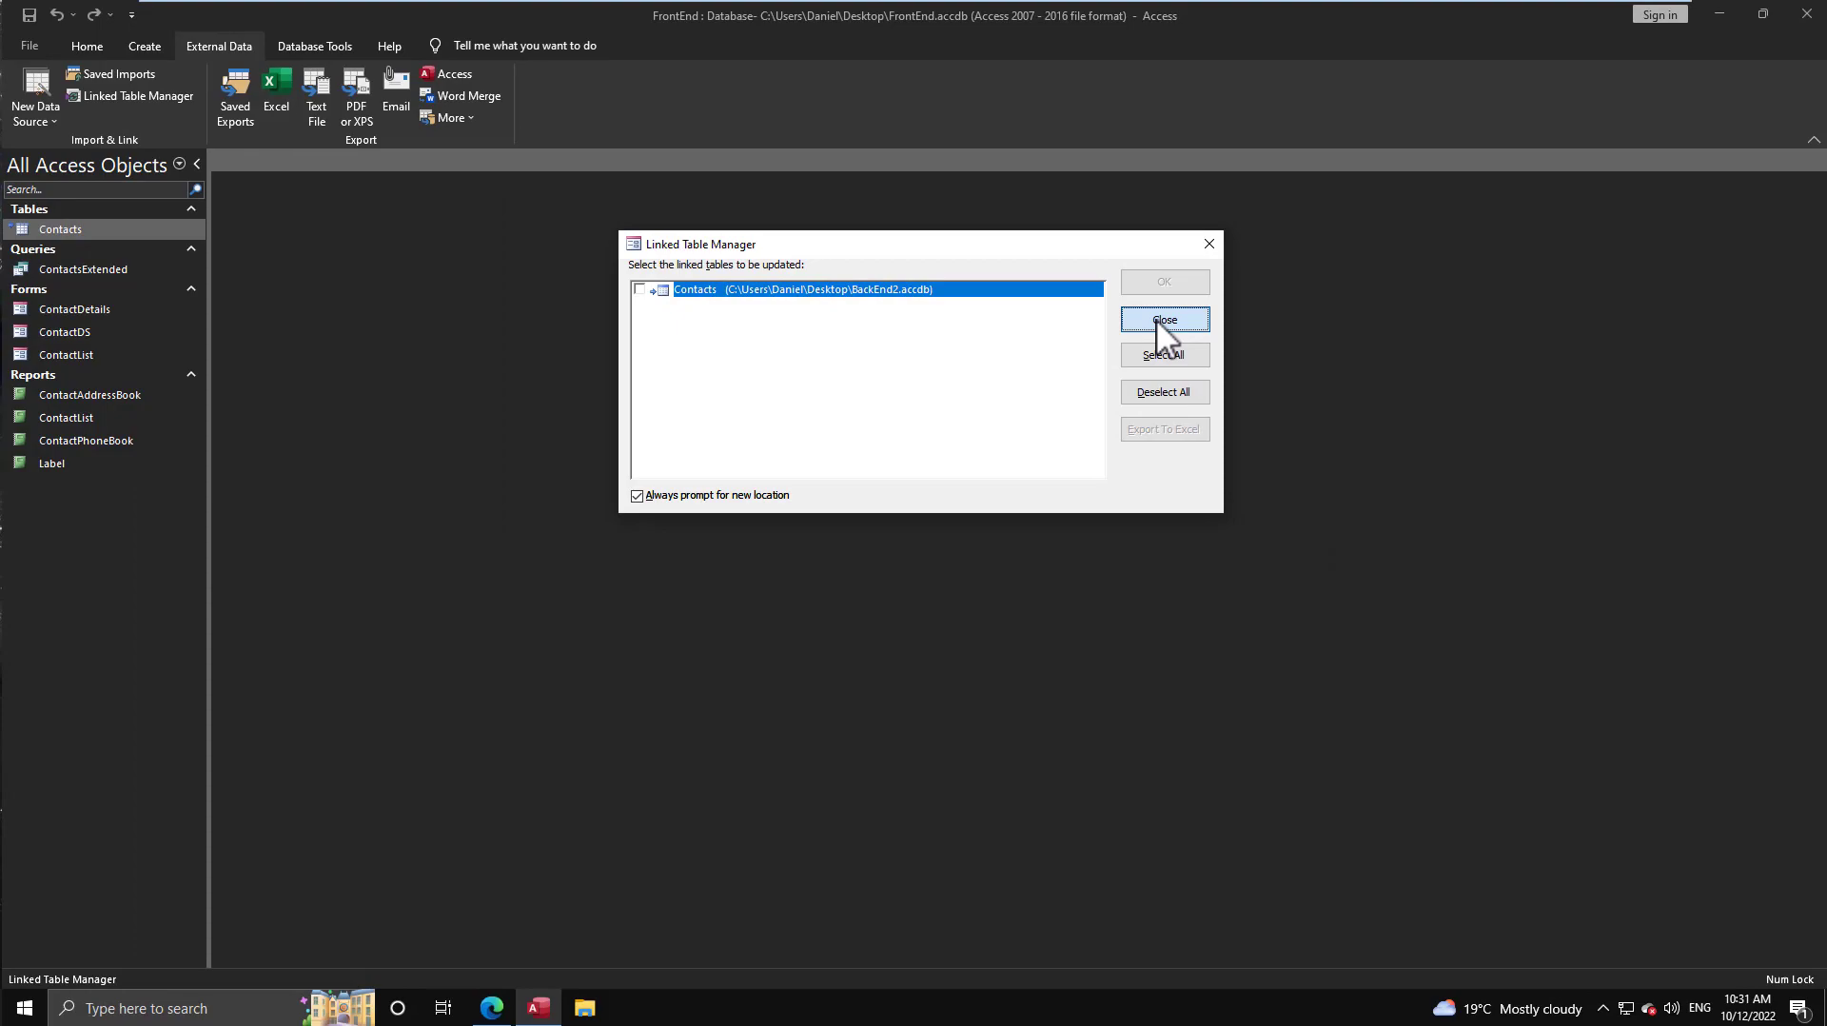
click(1156, 318)
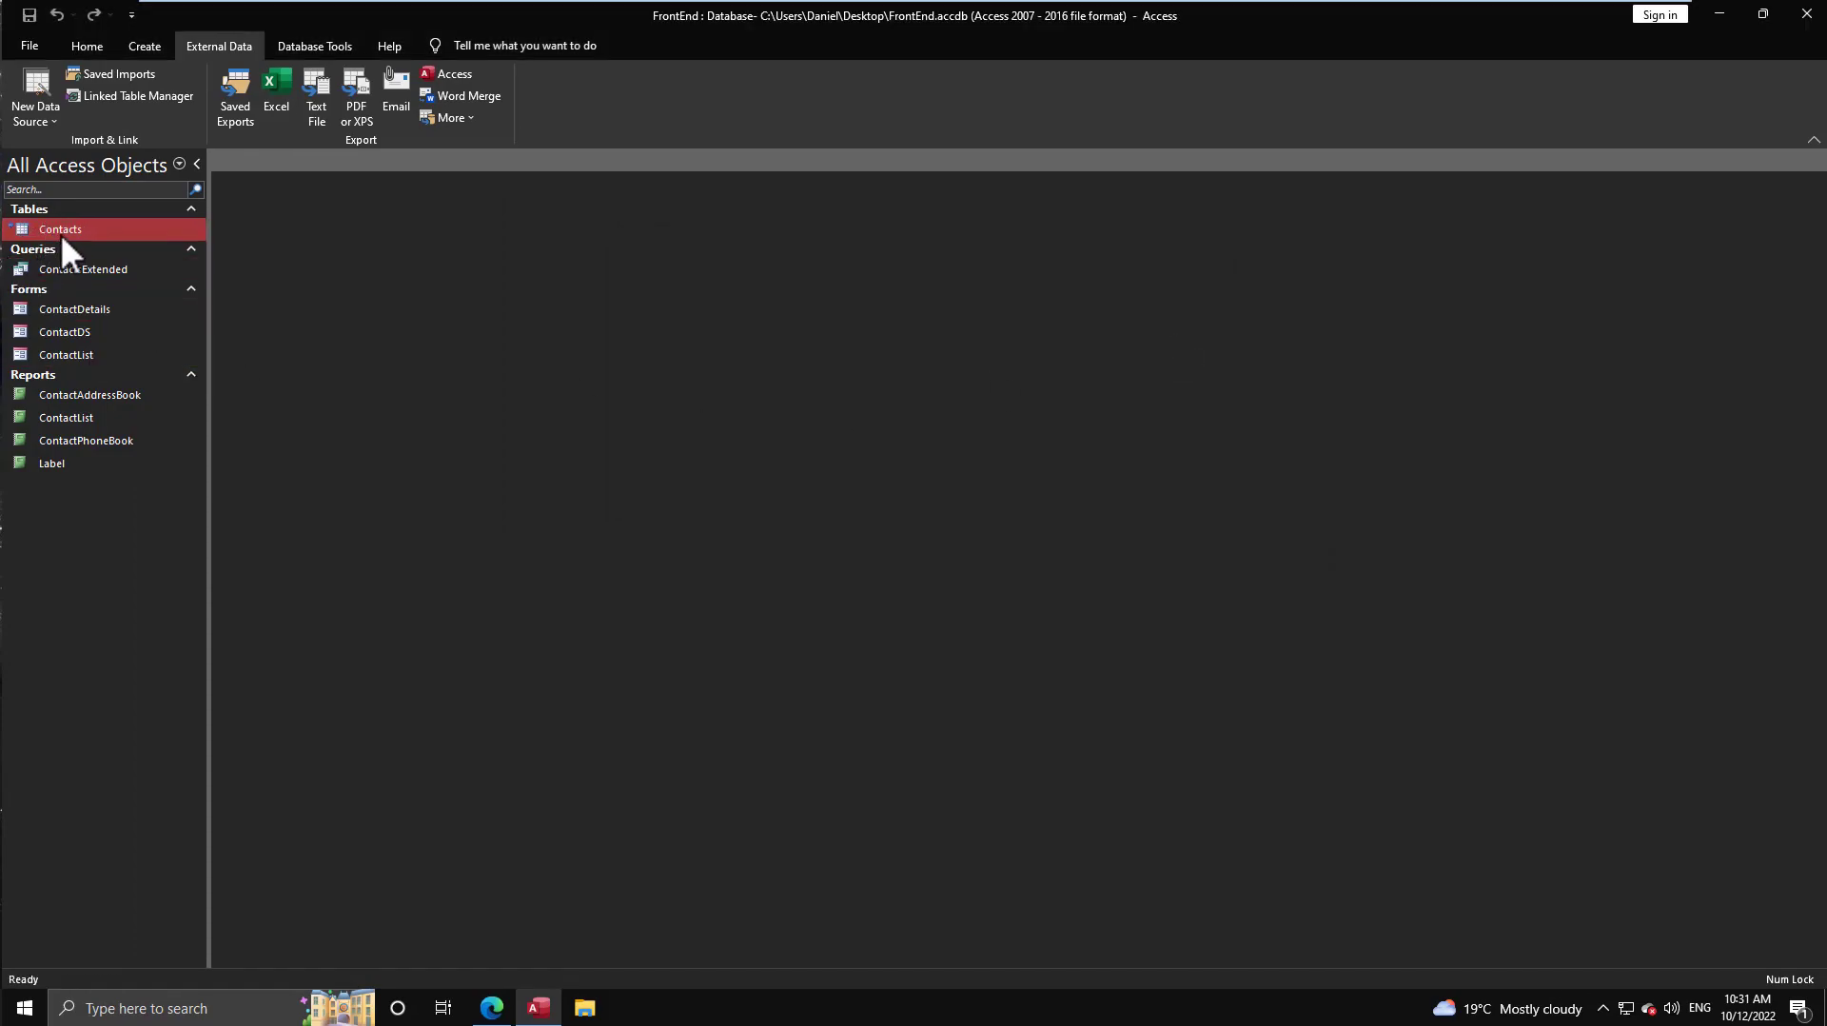
mouse_move(61, 232)
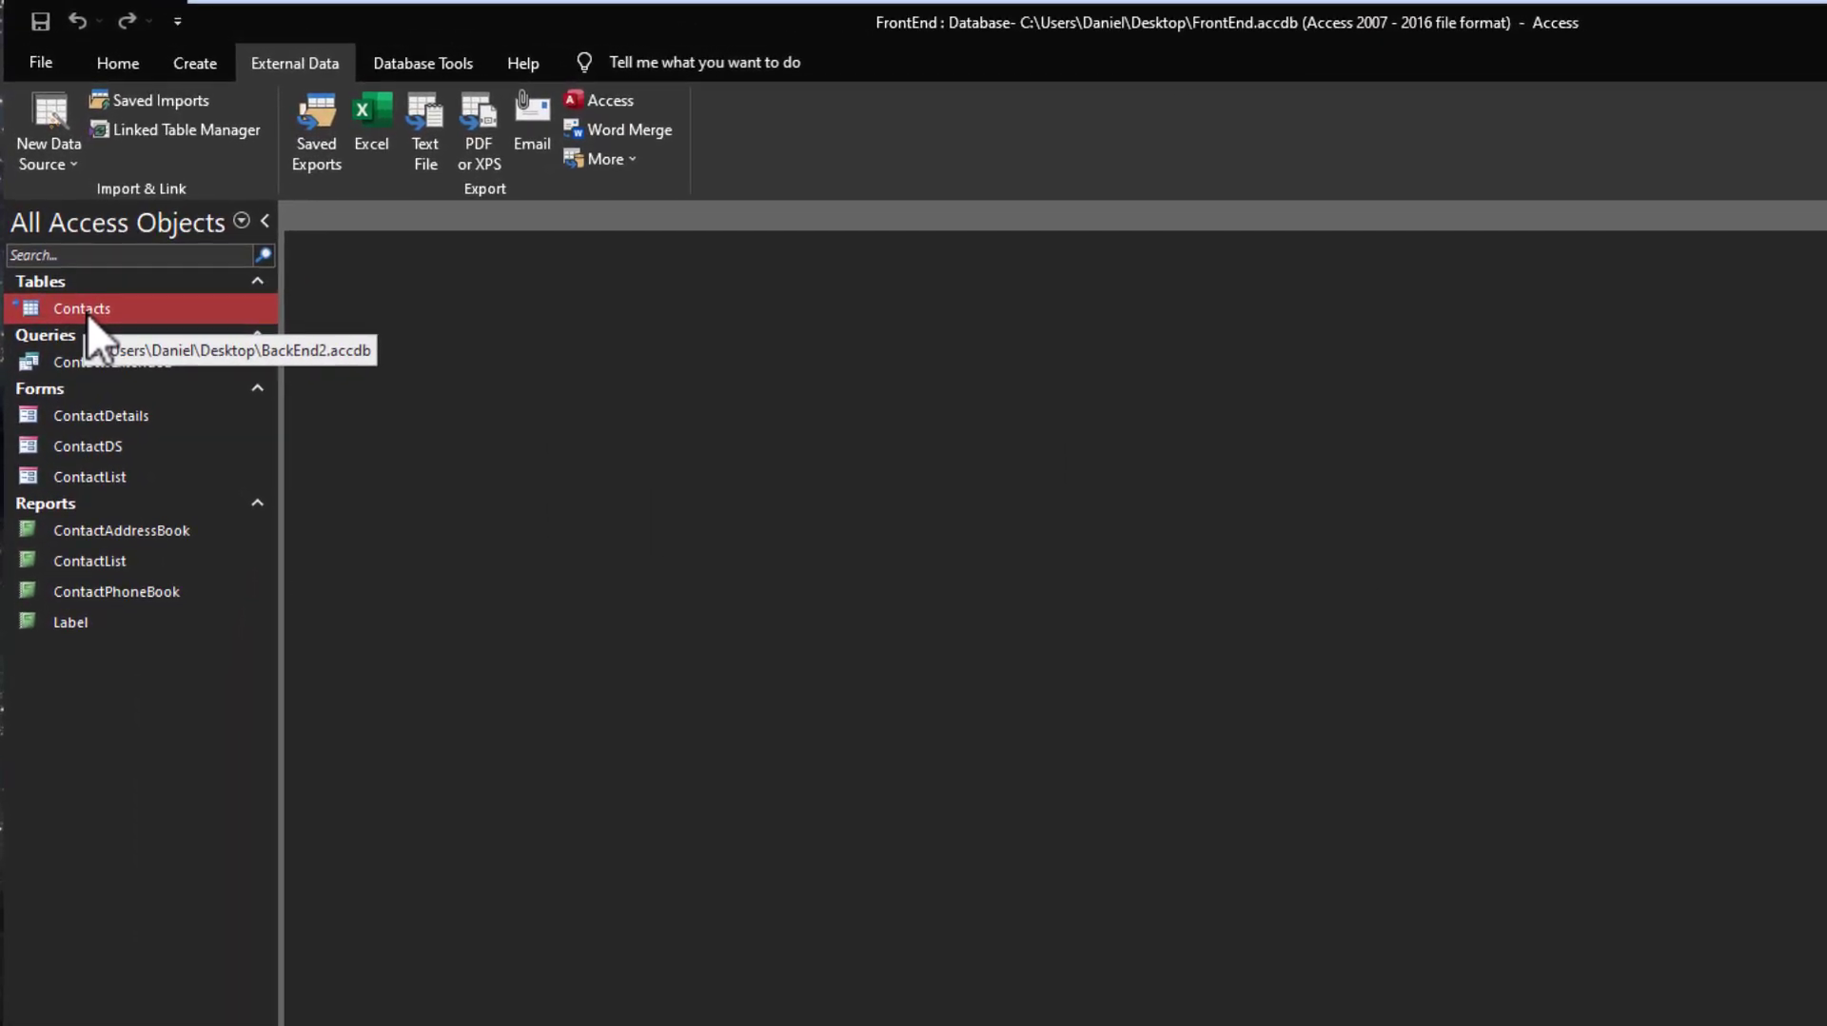
double_click(88, 312)
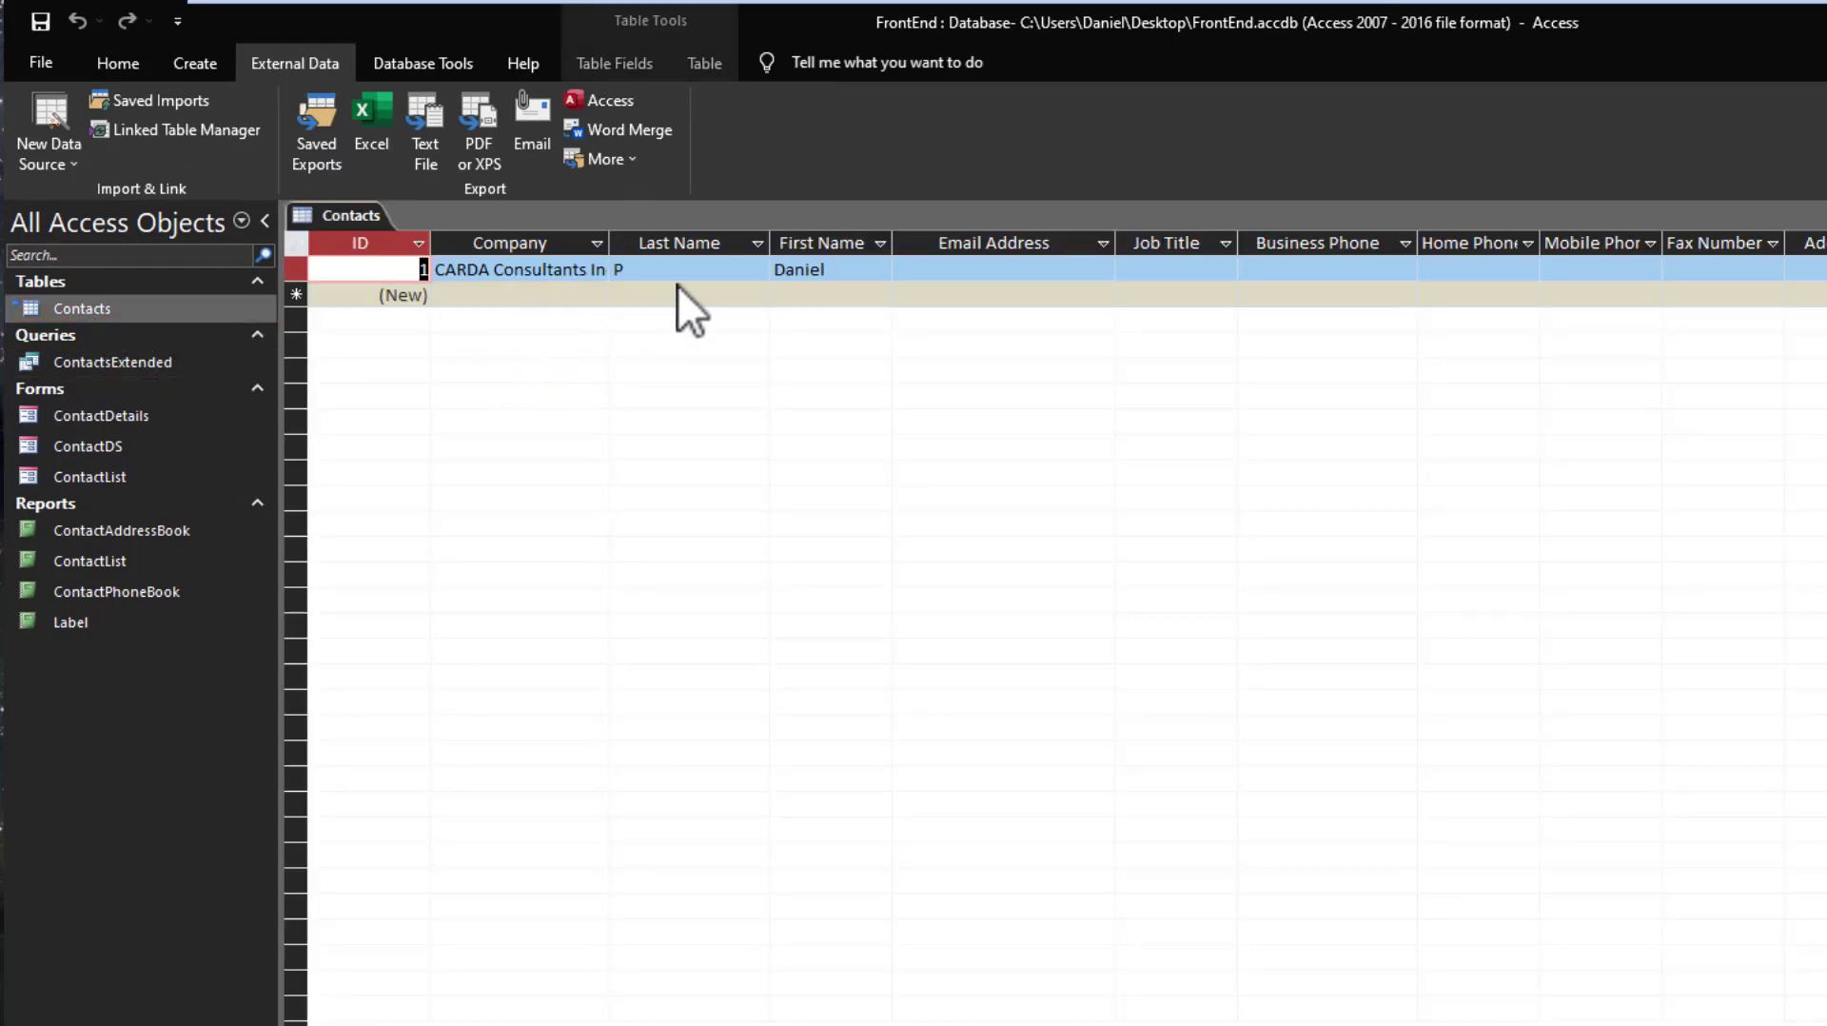
click(676, 275)
key(BackSpace)
click(818, 299)
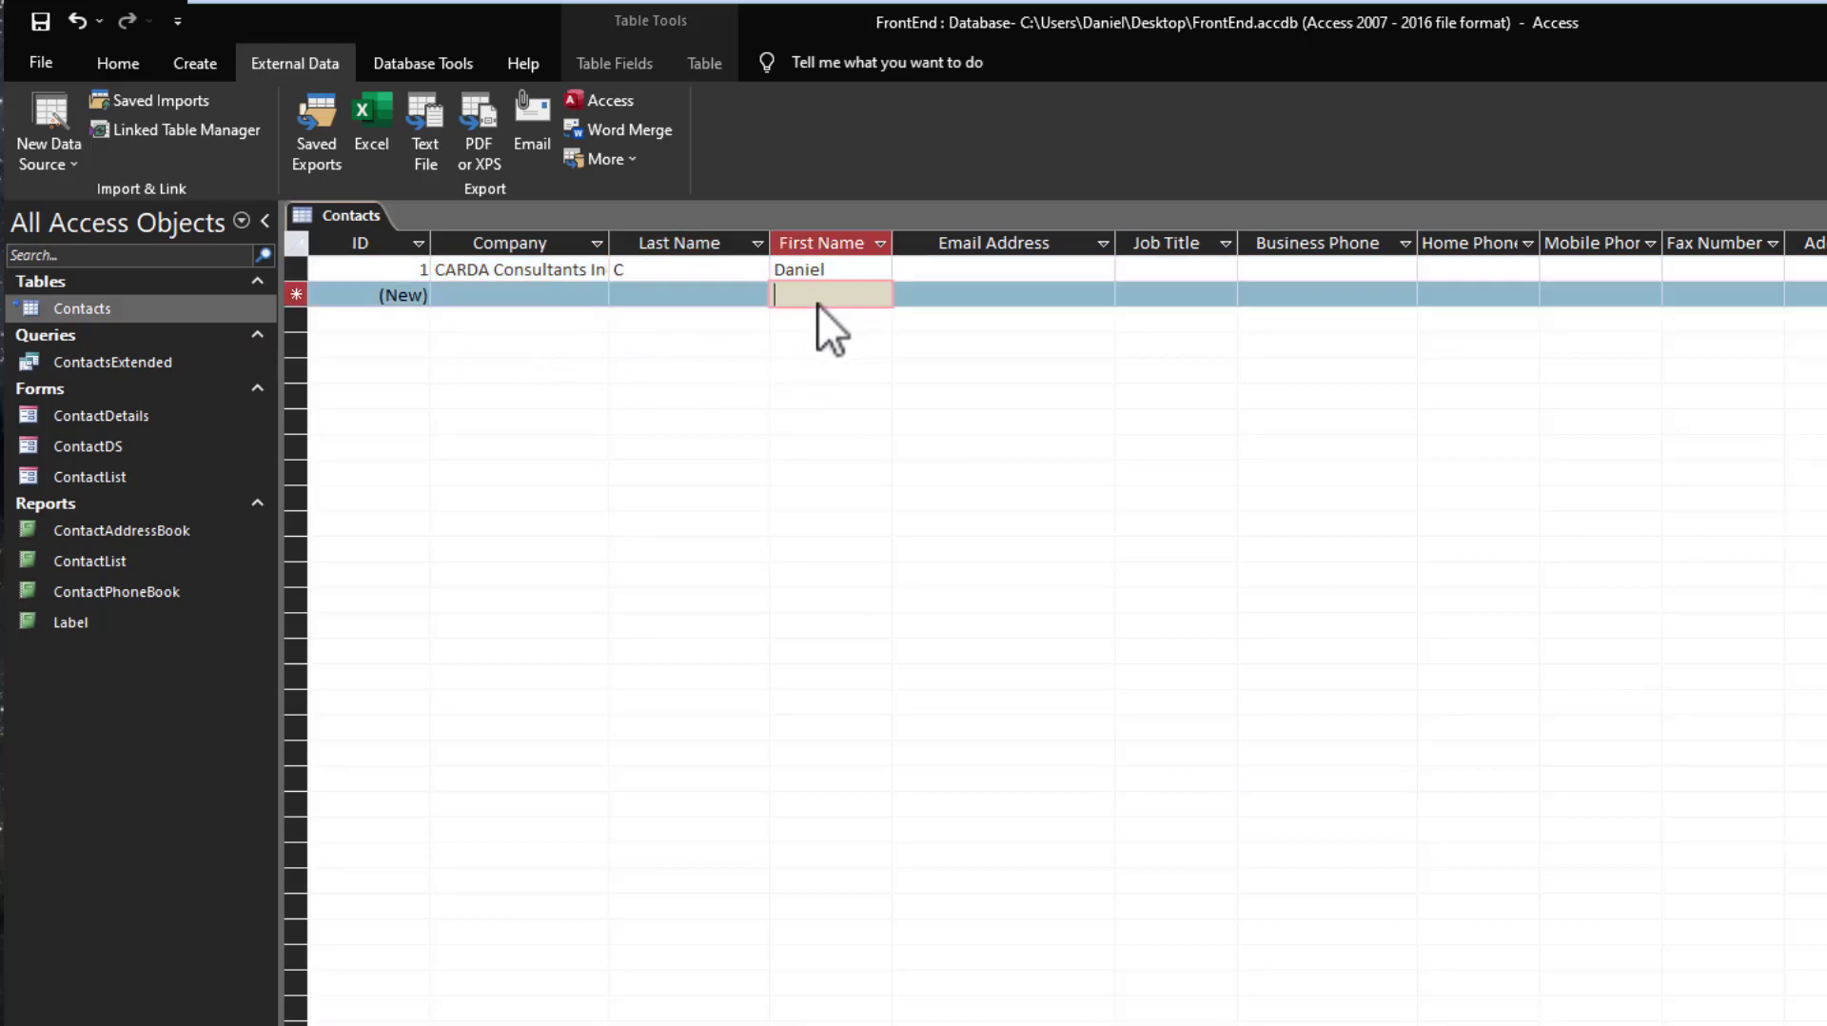
Close FrontEnd and open BackEnd2.accdb's Contacts table to check the stored last name.
key(alt+F4)
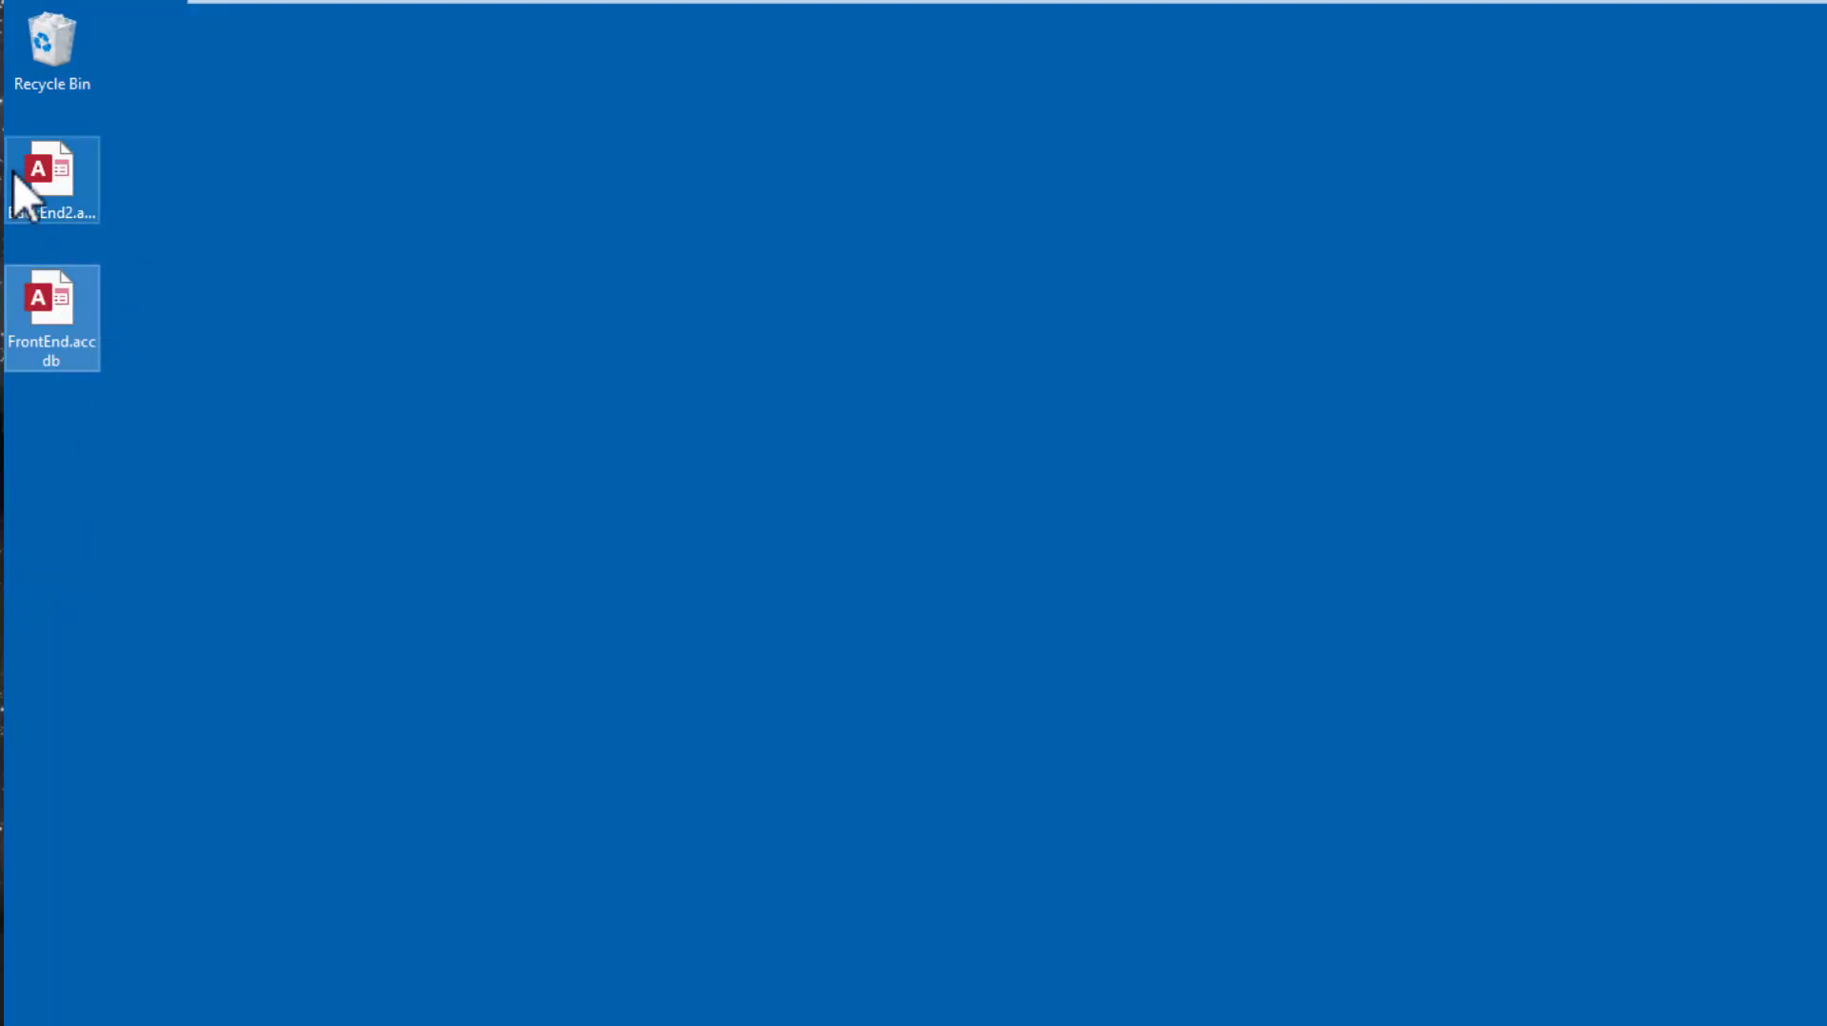
double_click(42, 169)
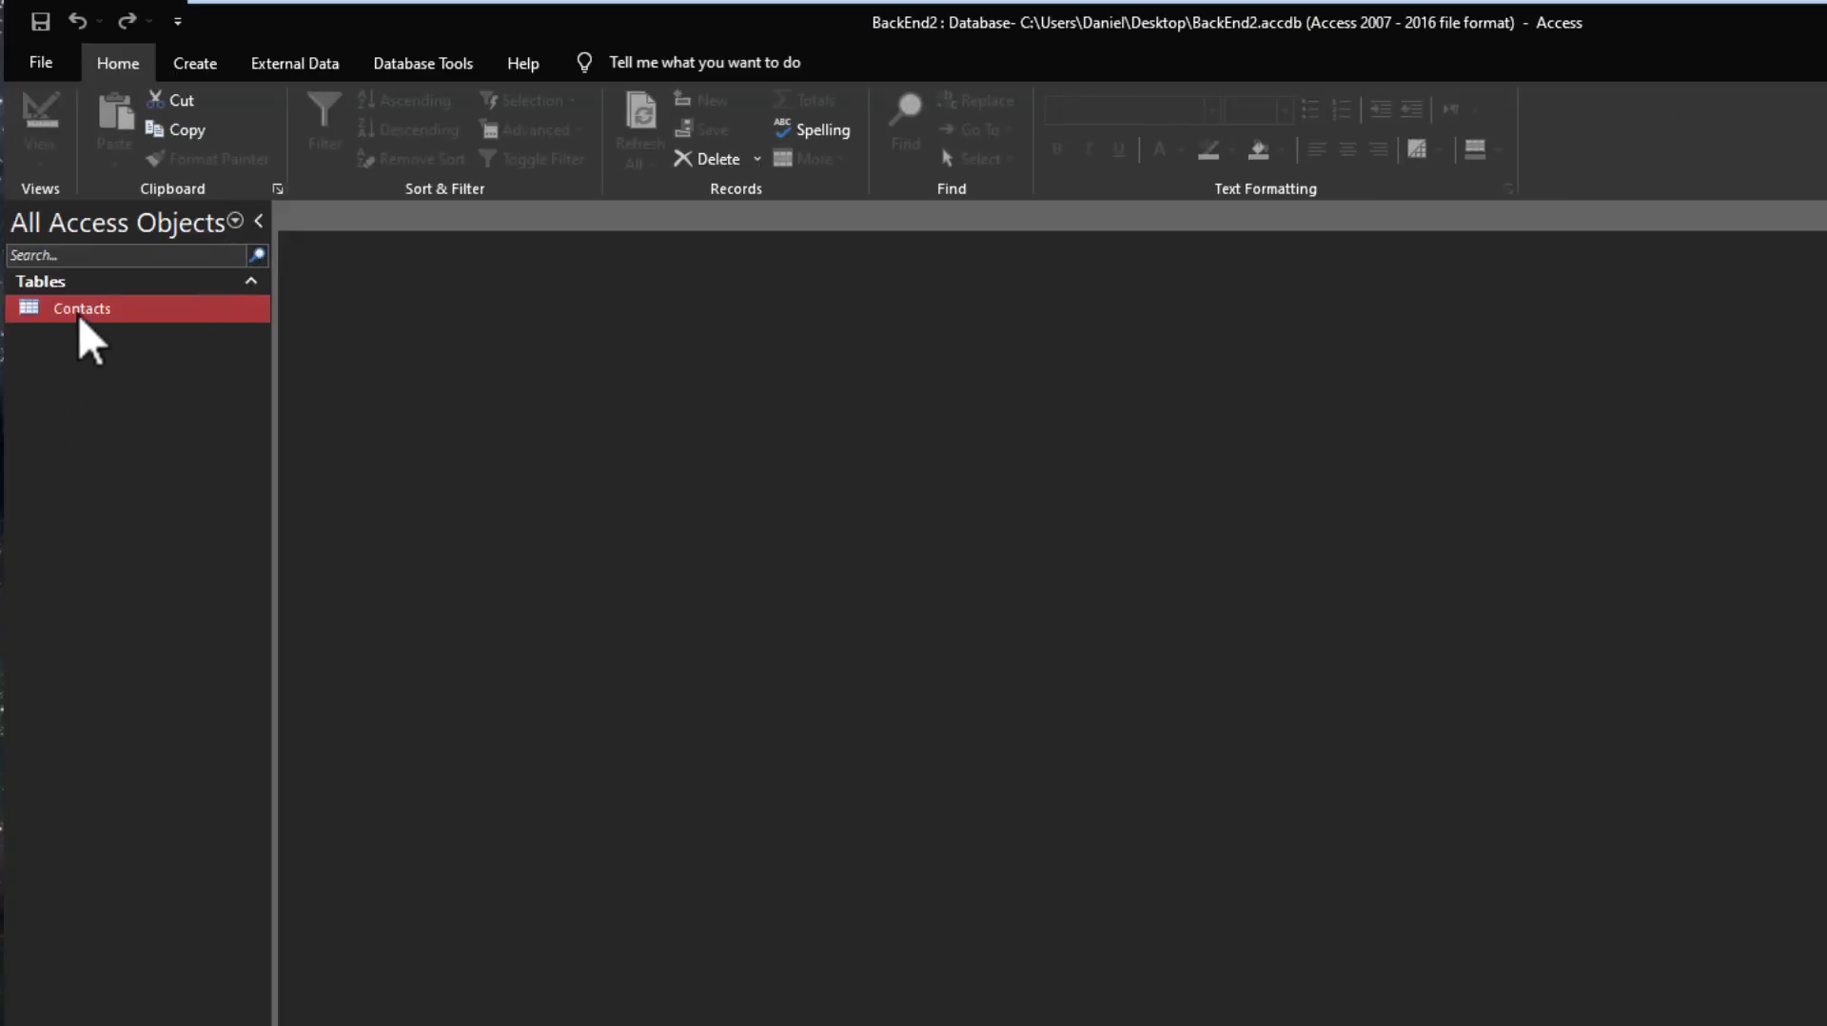
click(88, 312)
double_click(86, 312)
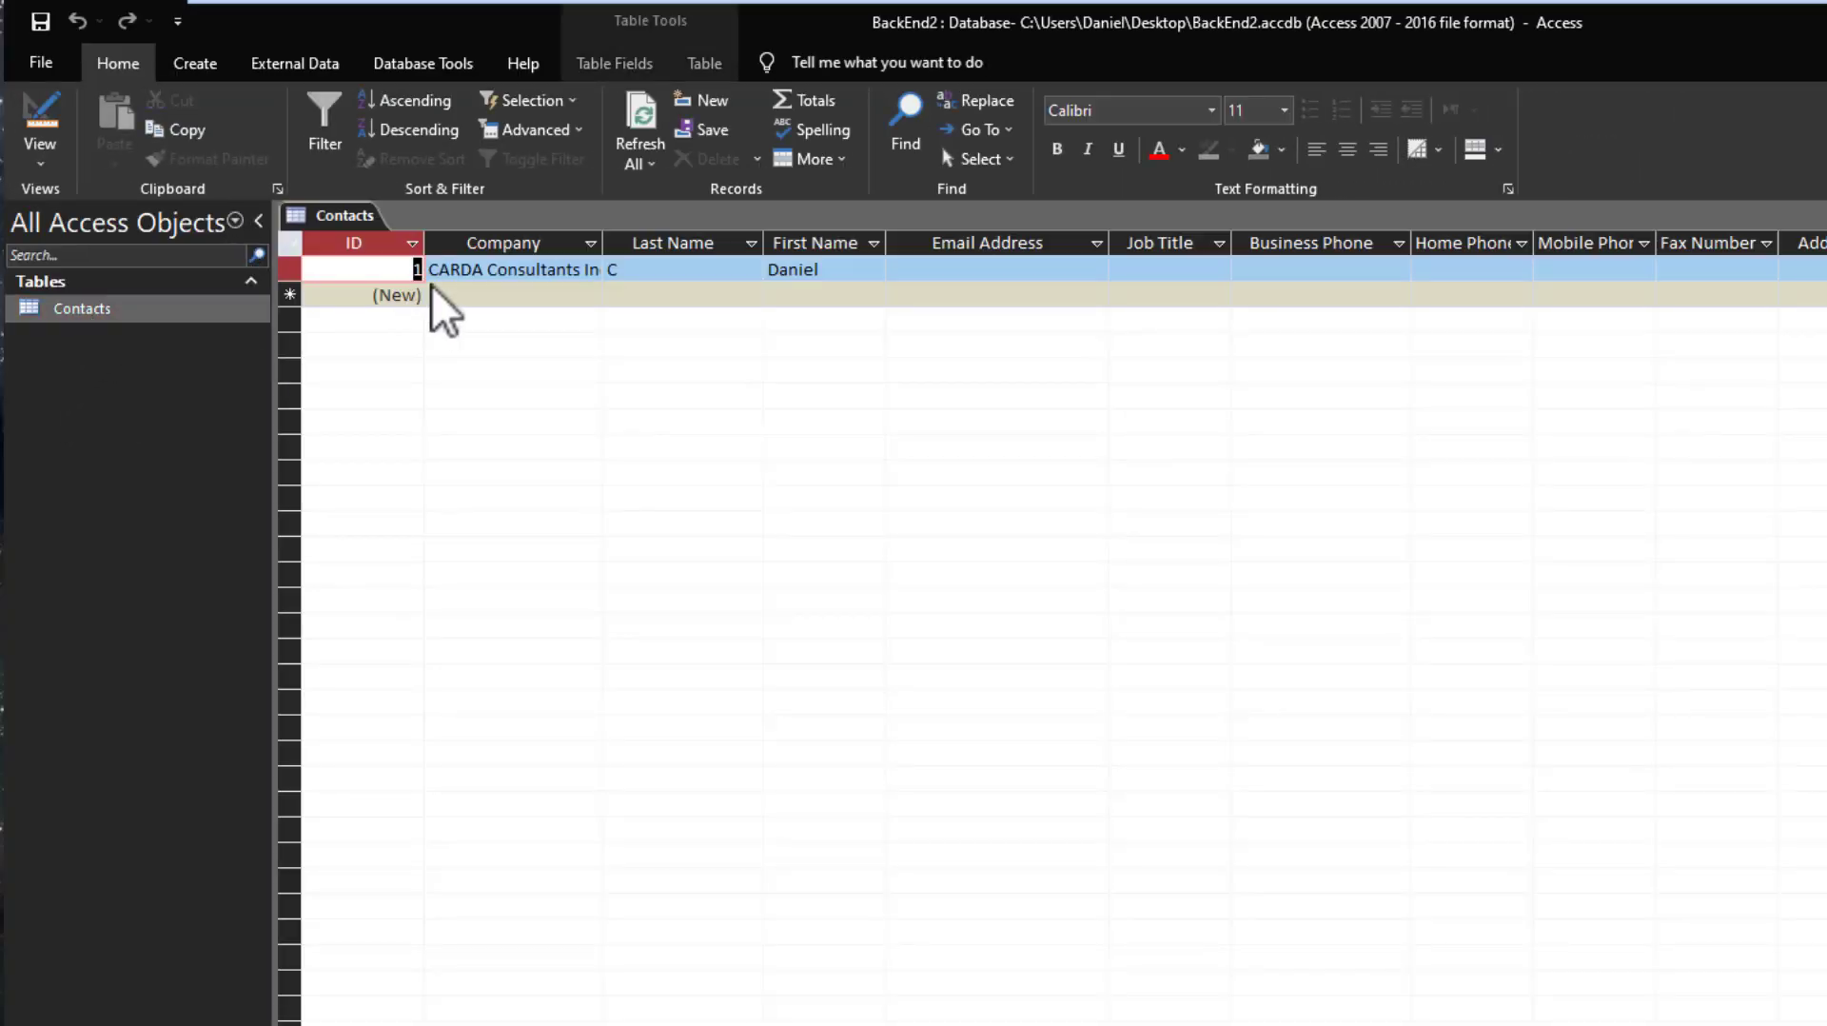
click(603, 274)
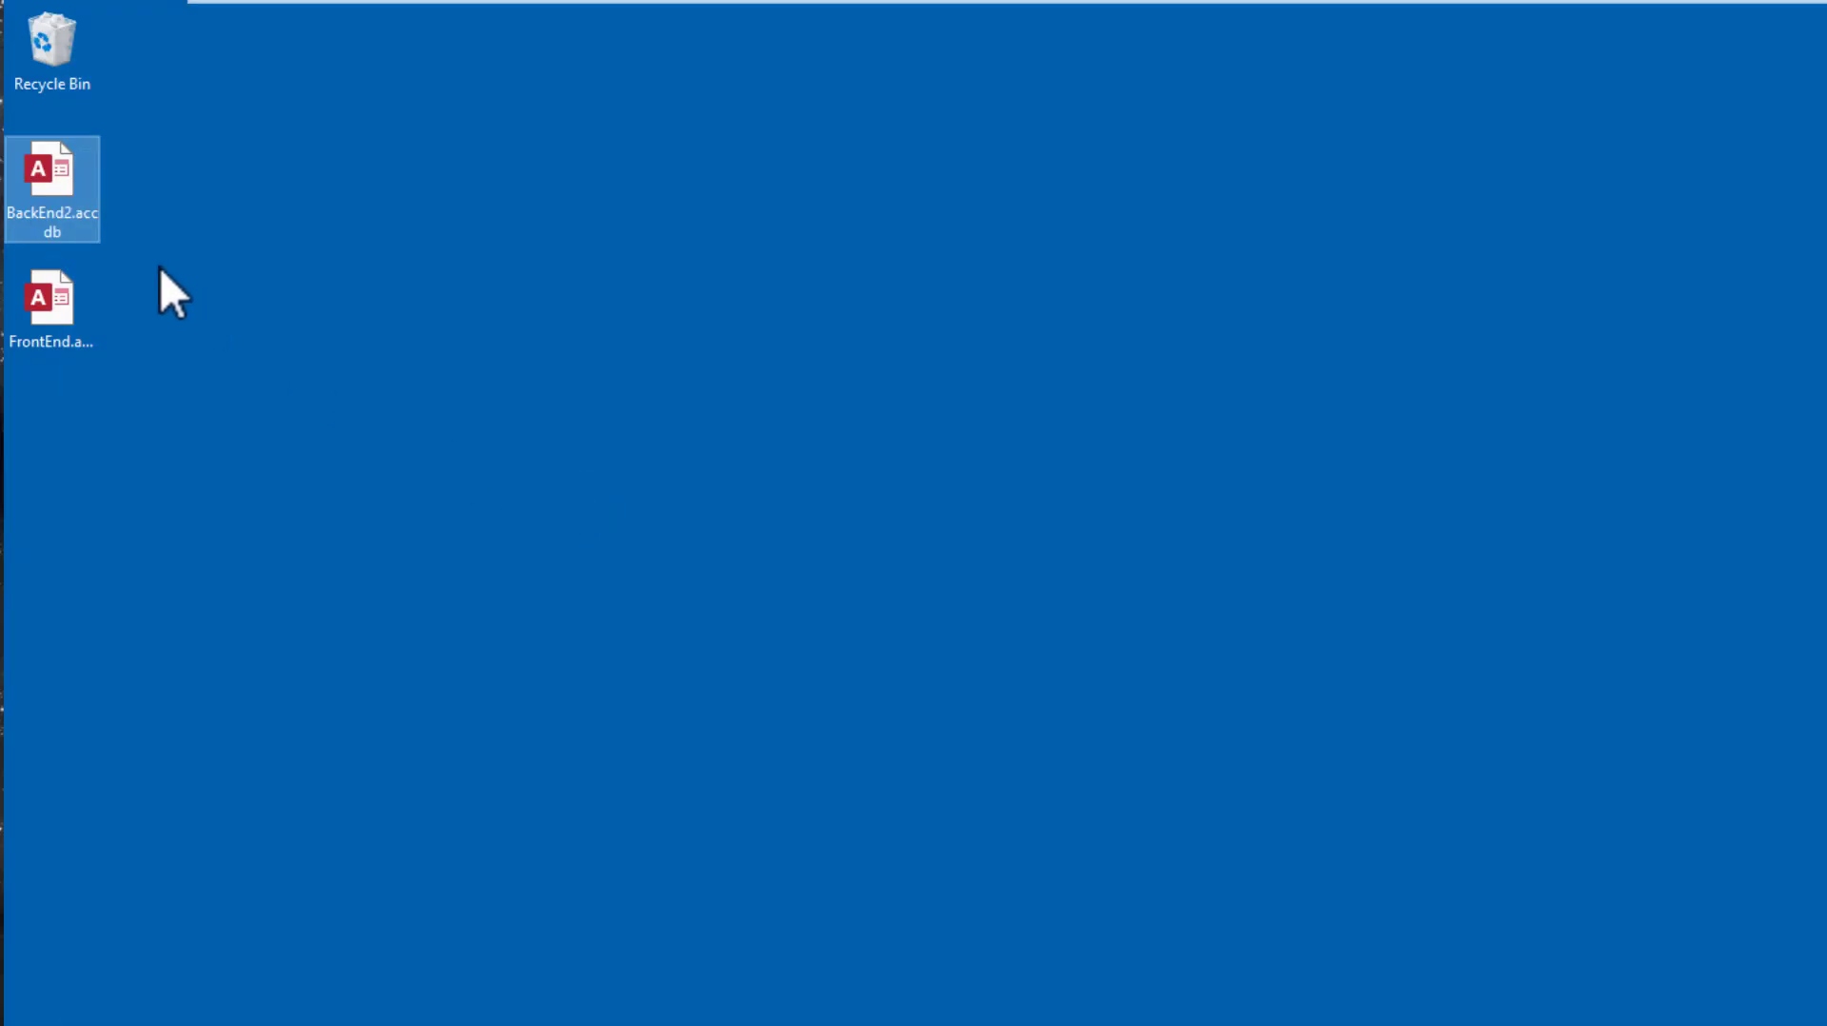
click(73, 214)
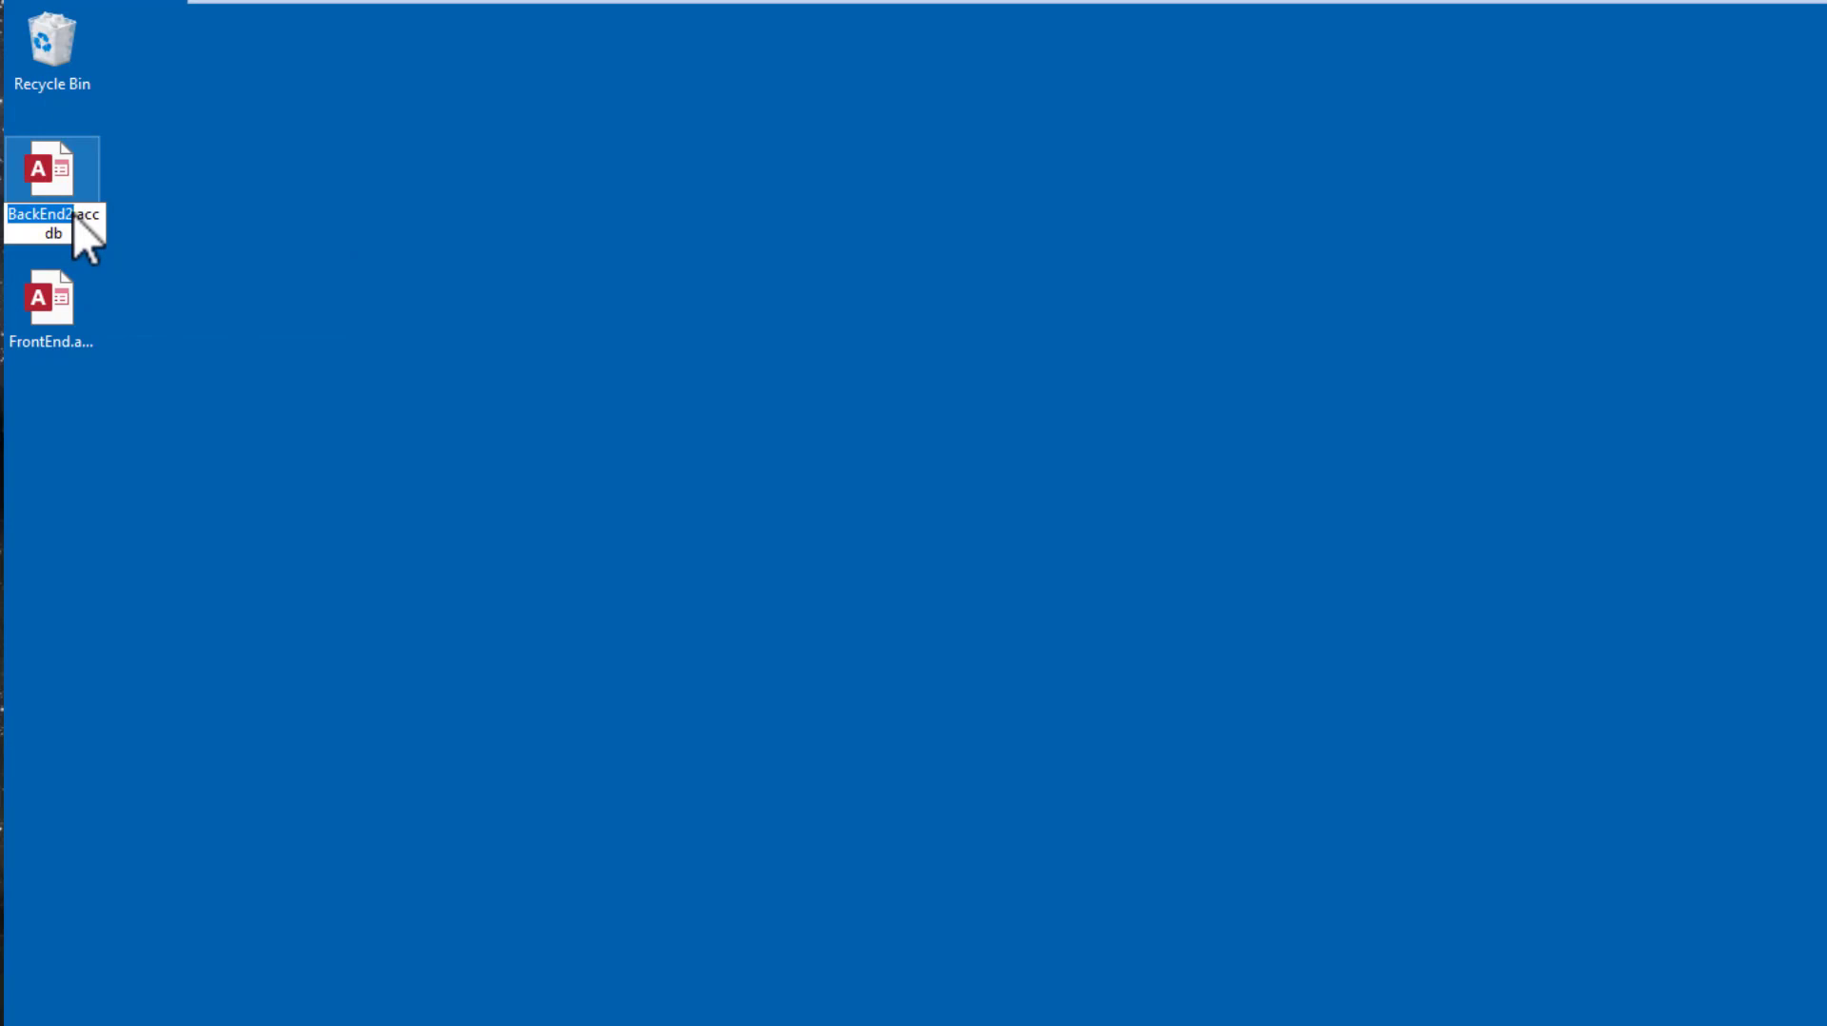
Rename BackEnd2.accdb back to BackEnd.accdb on the desktop and return to FrontEnd.
key(Escape)
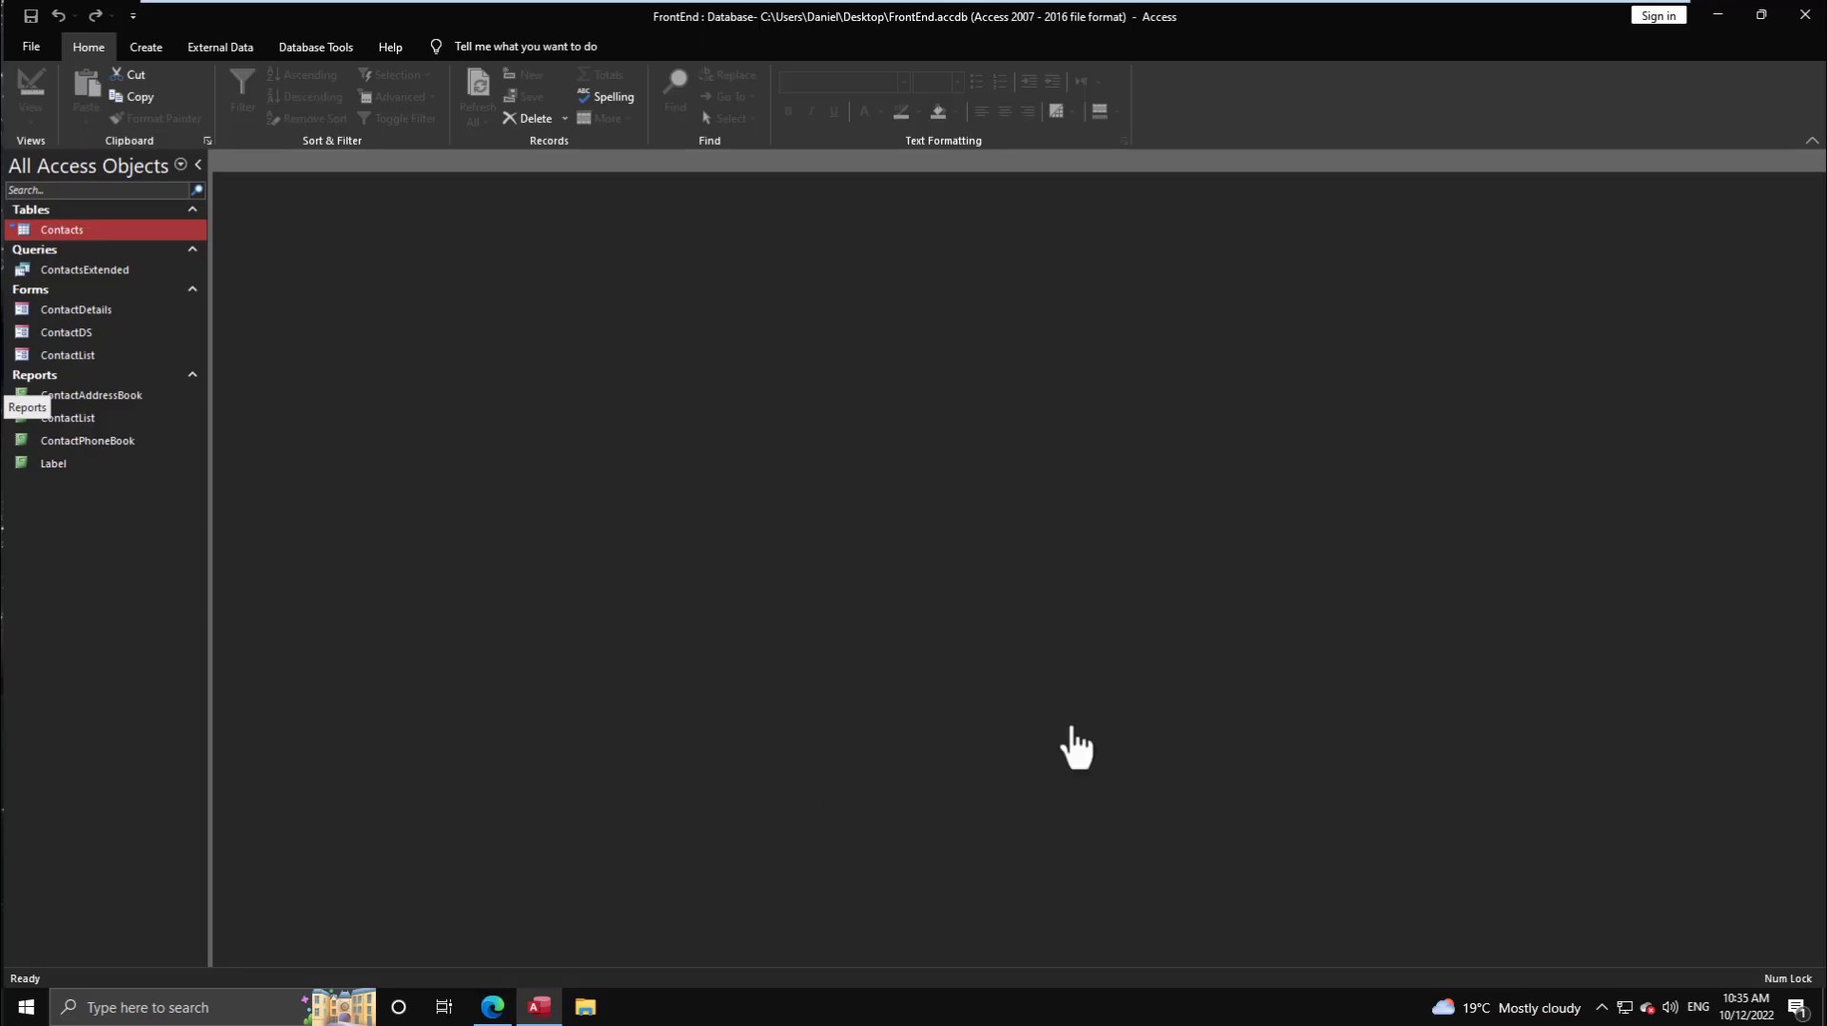
mouse_move(92, 245)
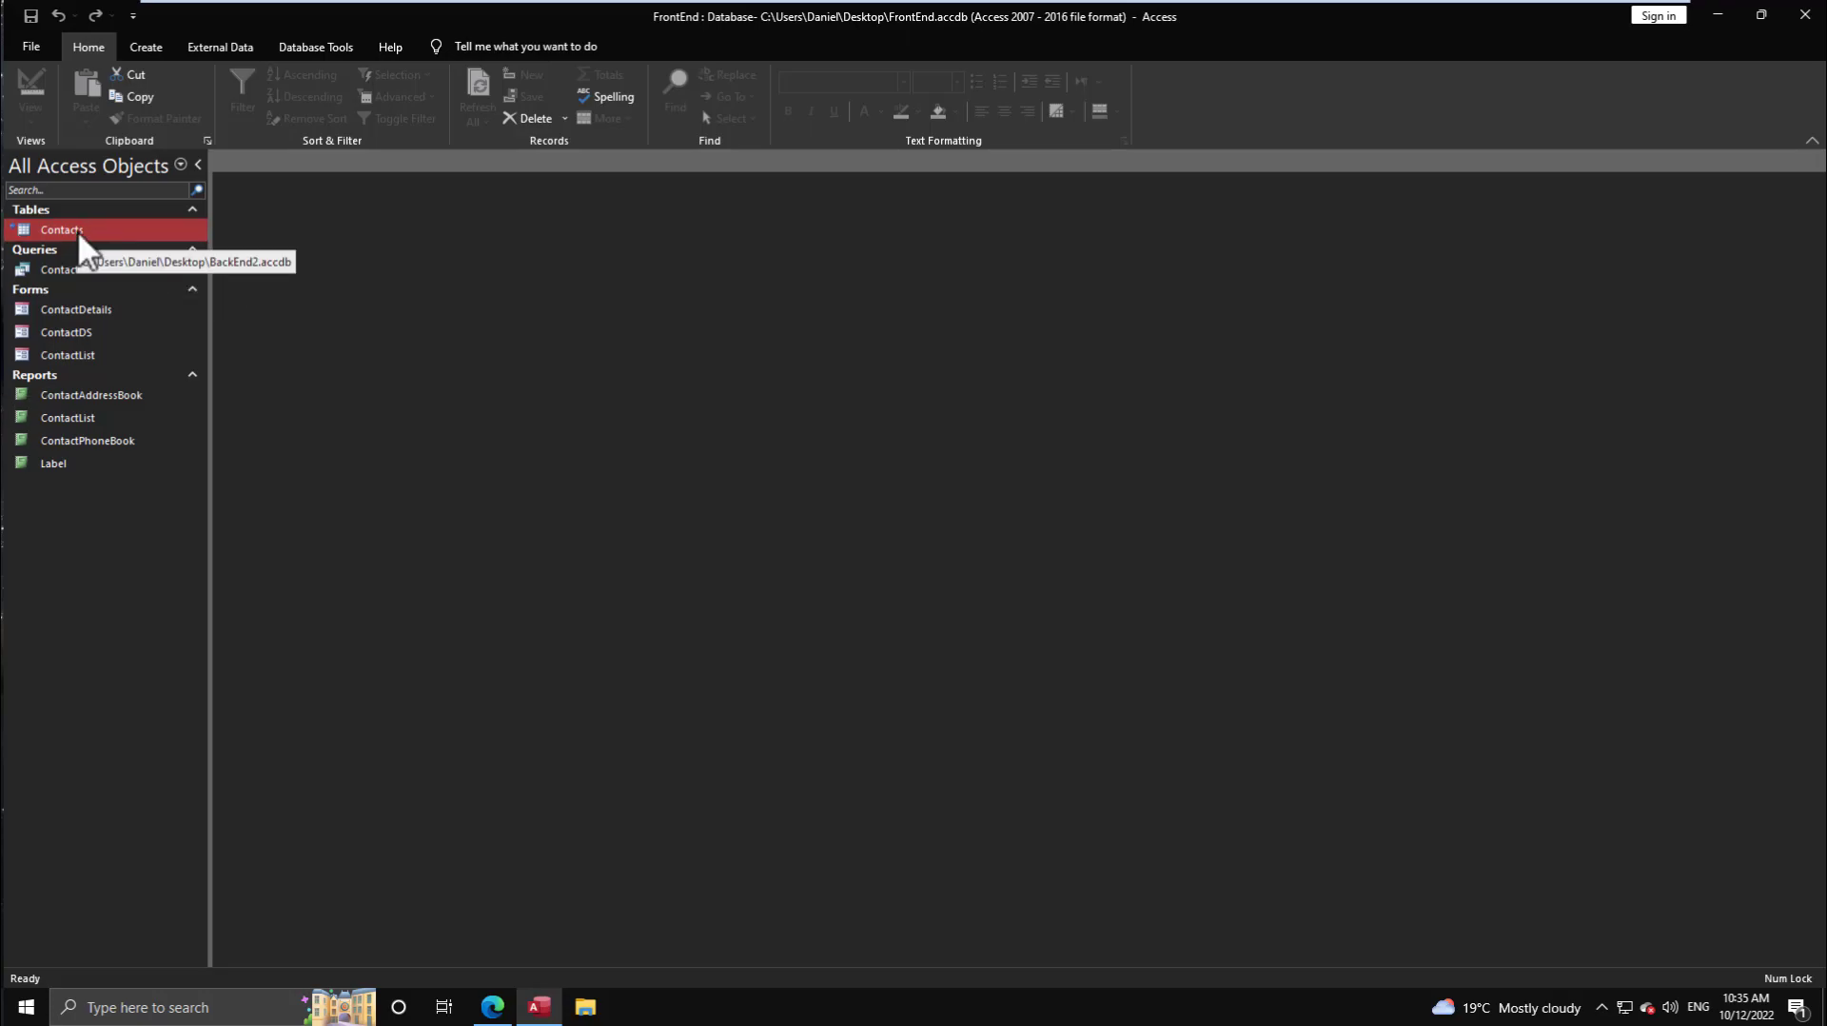
click(1718, 15)
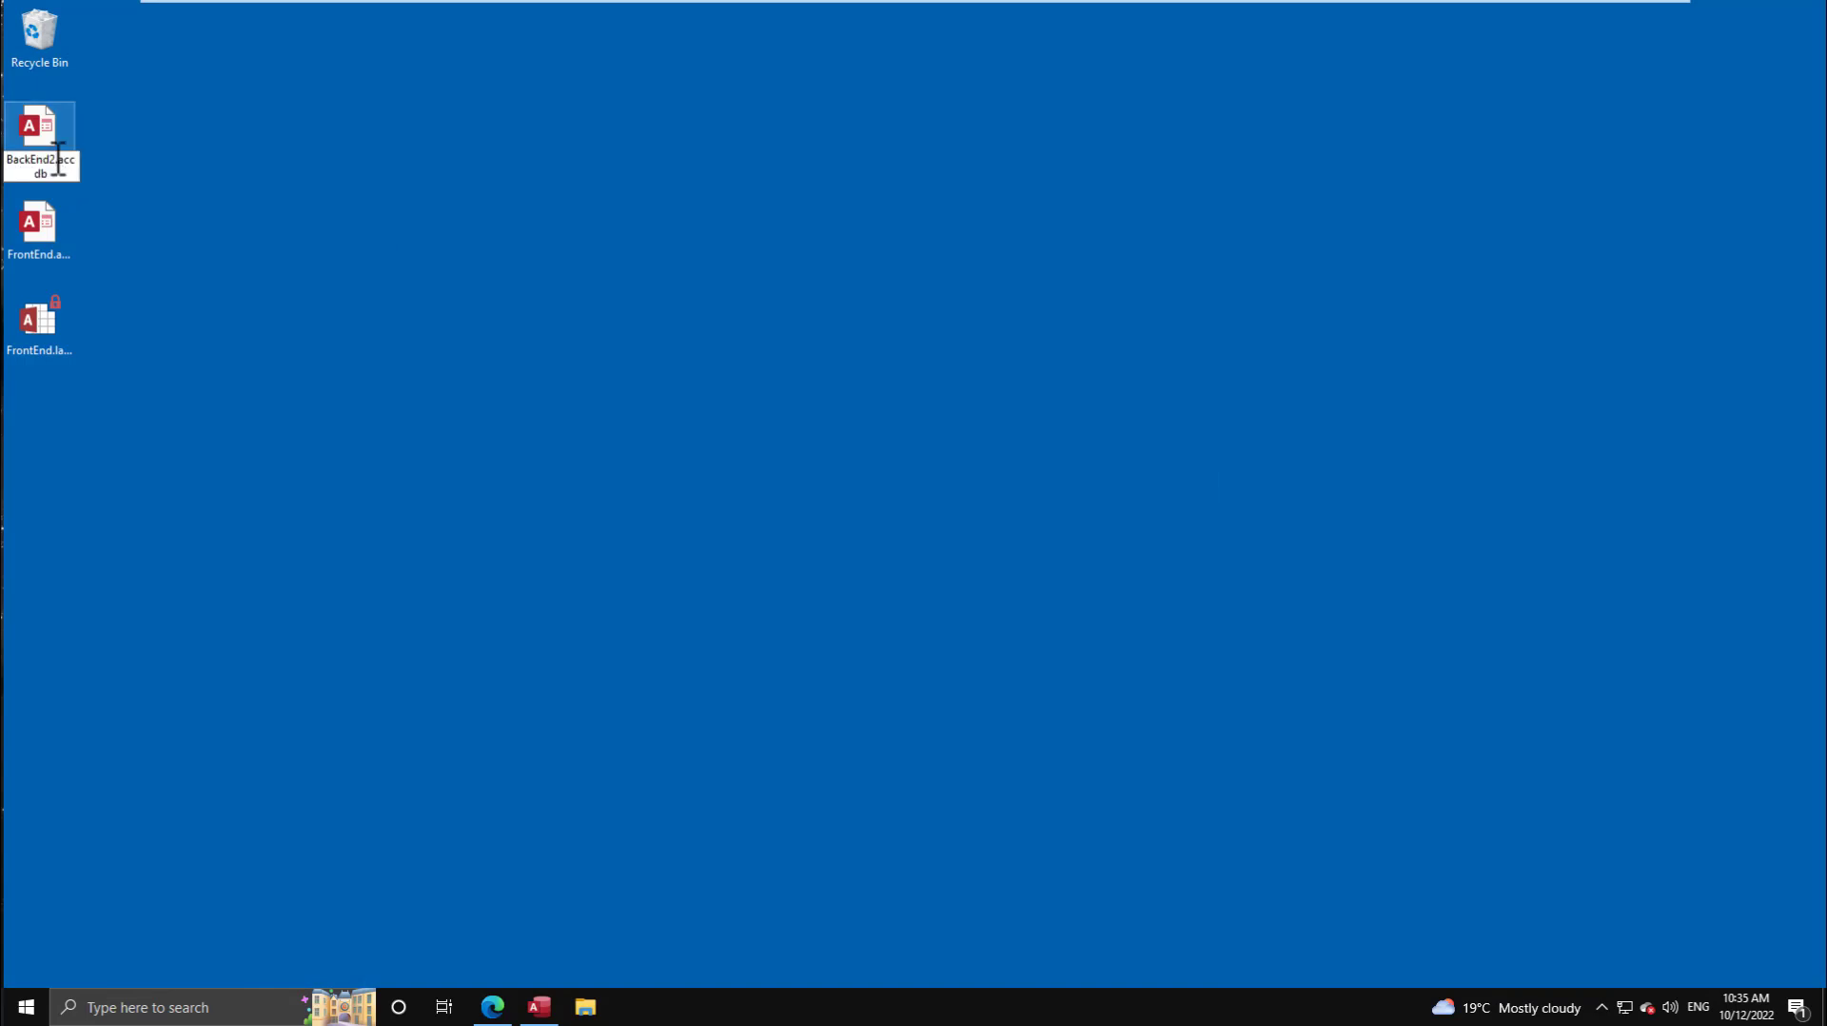
key(BackSpace)
key(Return)
click(539, 1007)
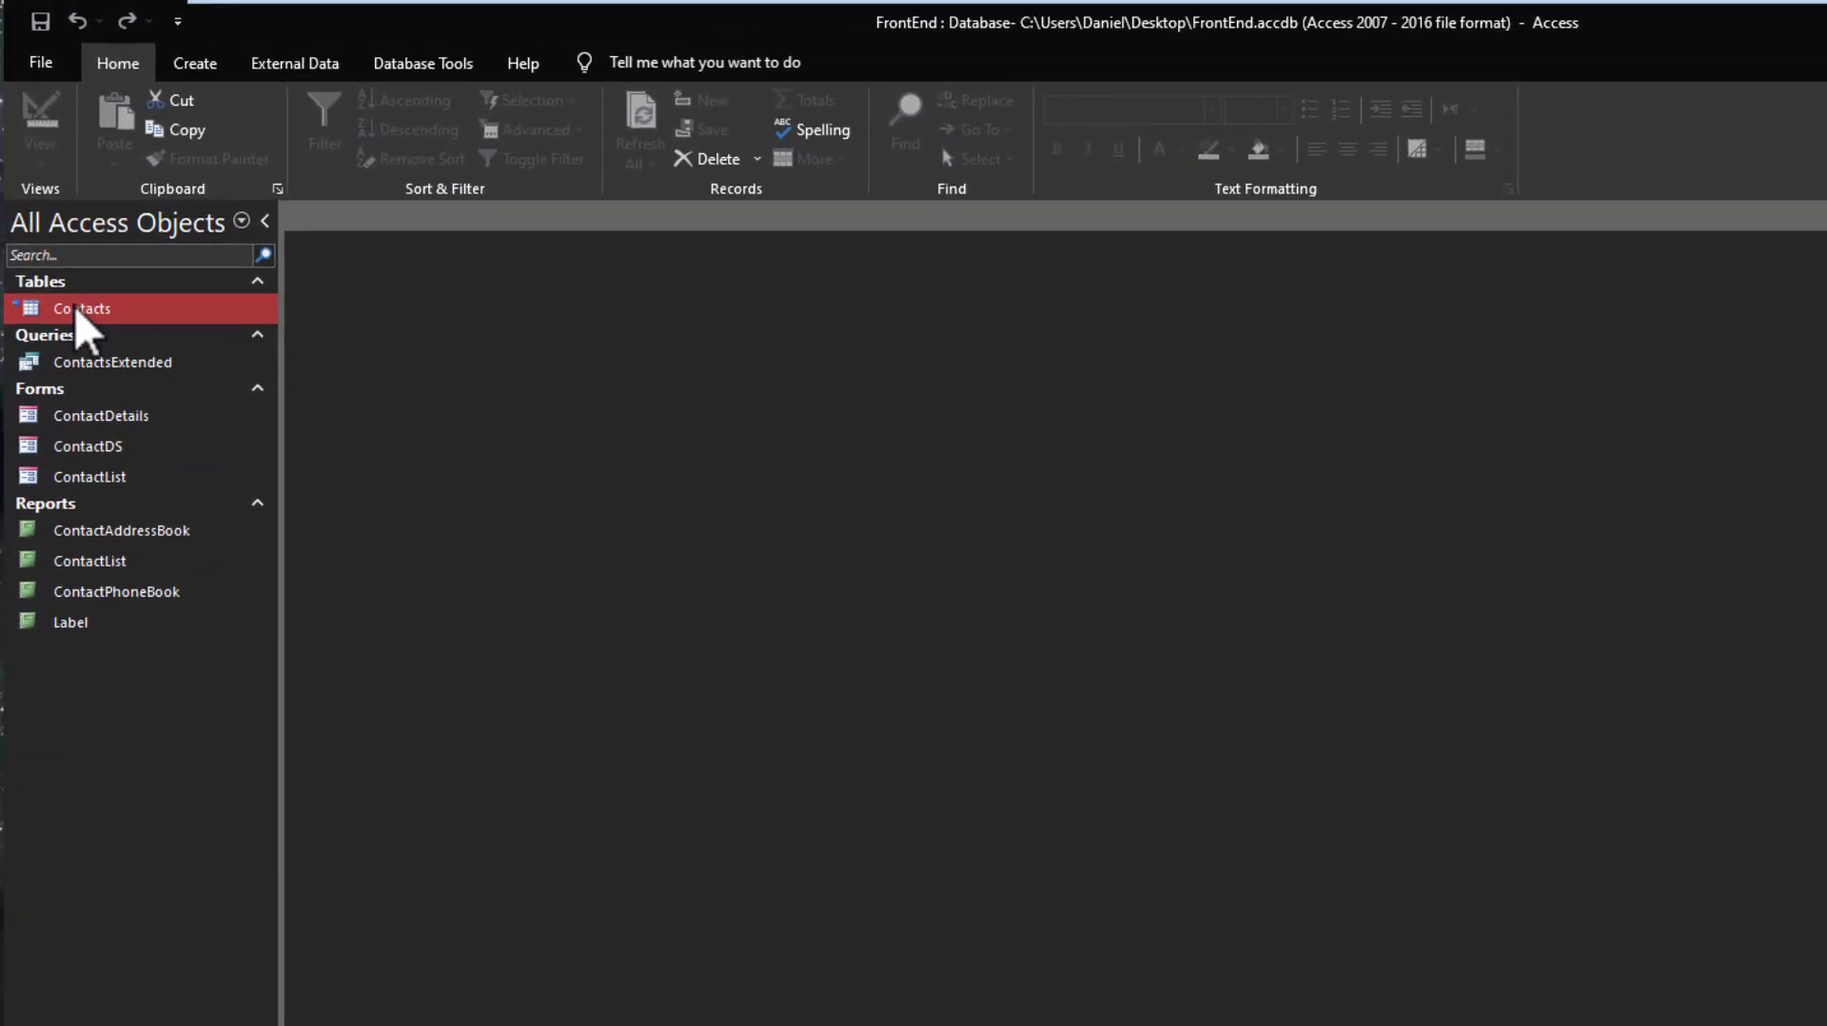
Delete FrontEnd's broken Contacts link after dismissing its missing-file error.
double_click(76, 310)
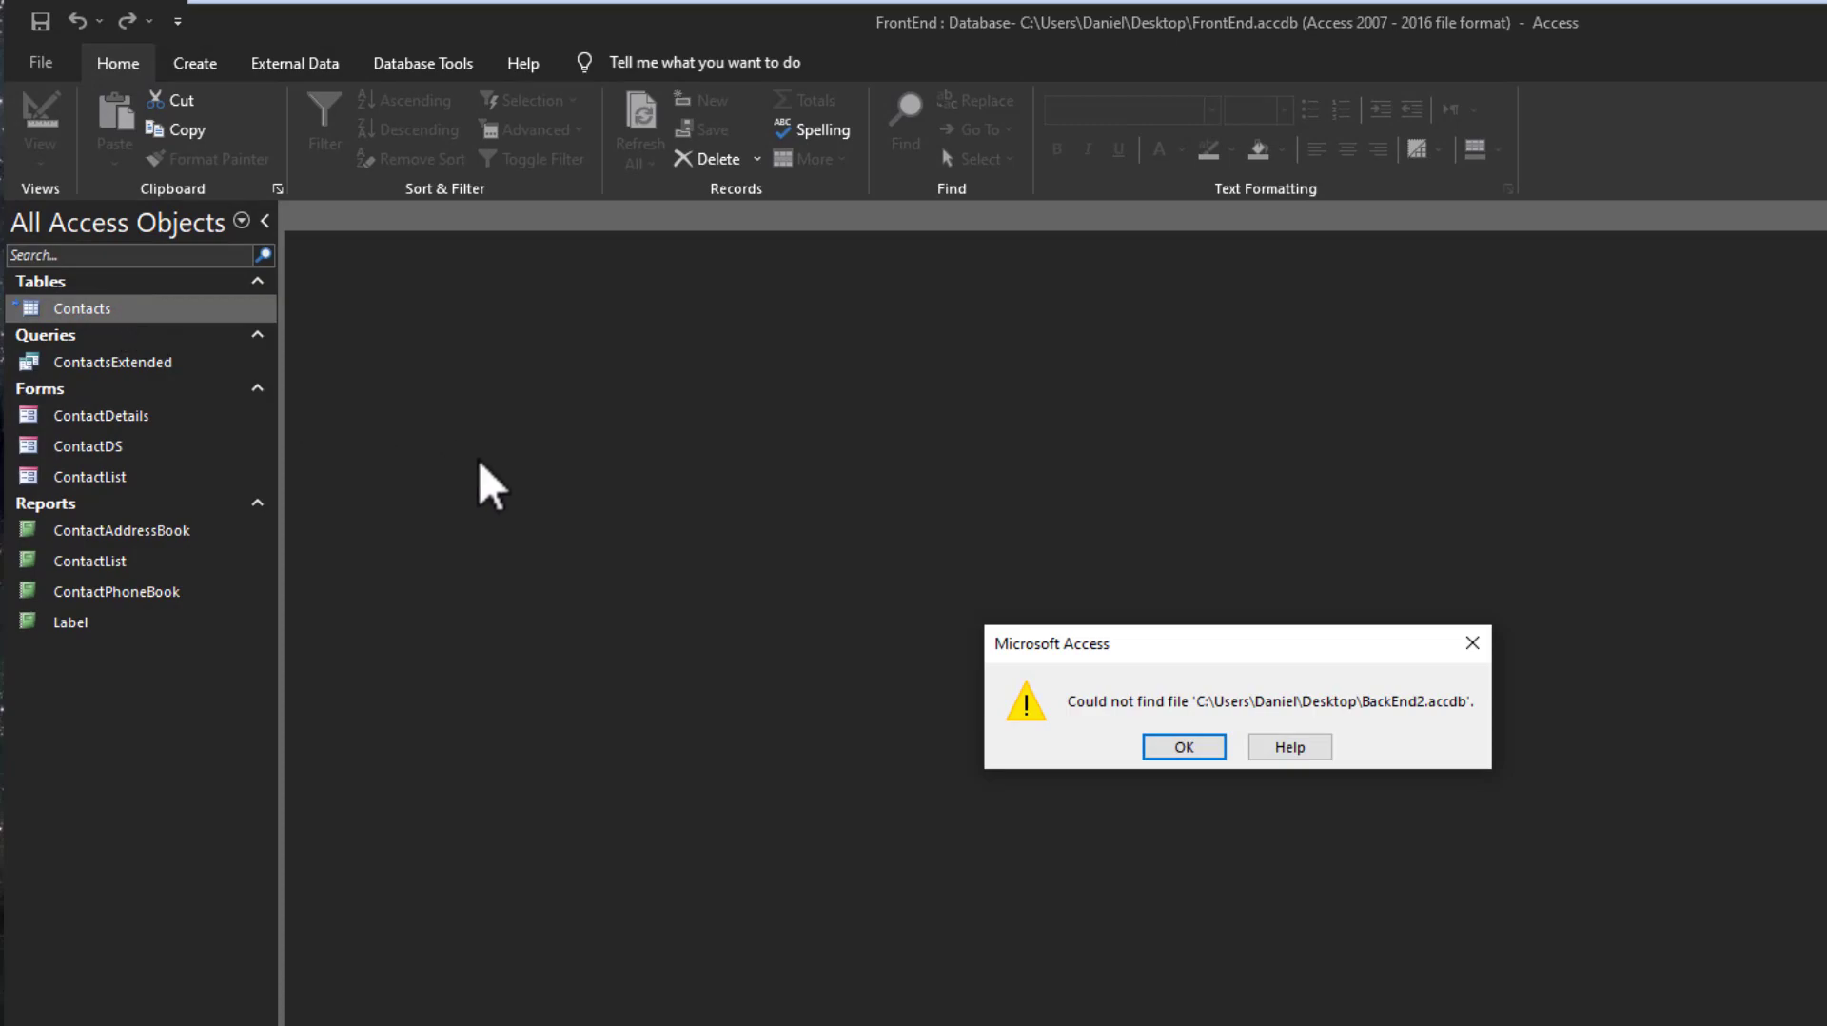
click(1211, 749)
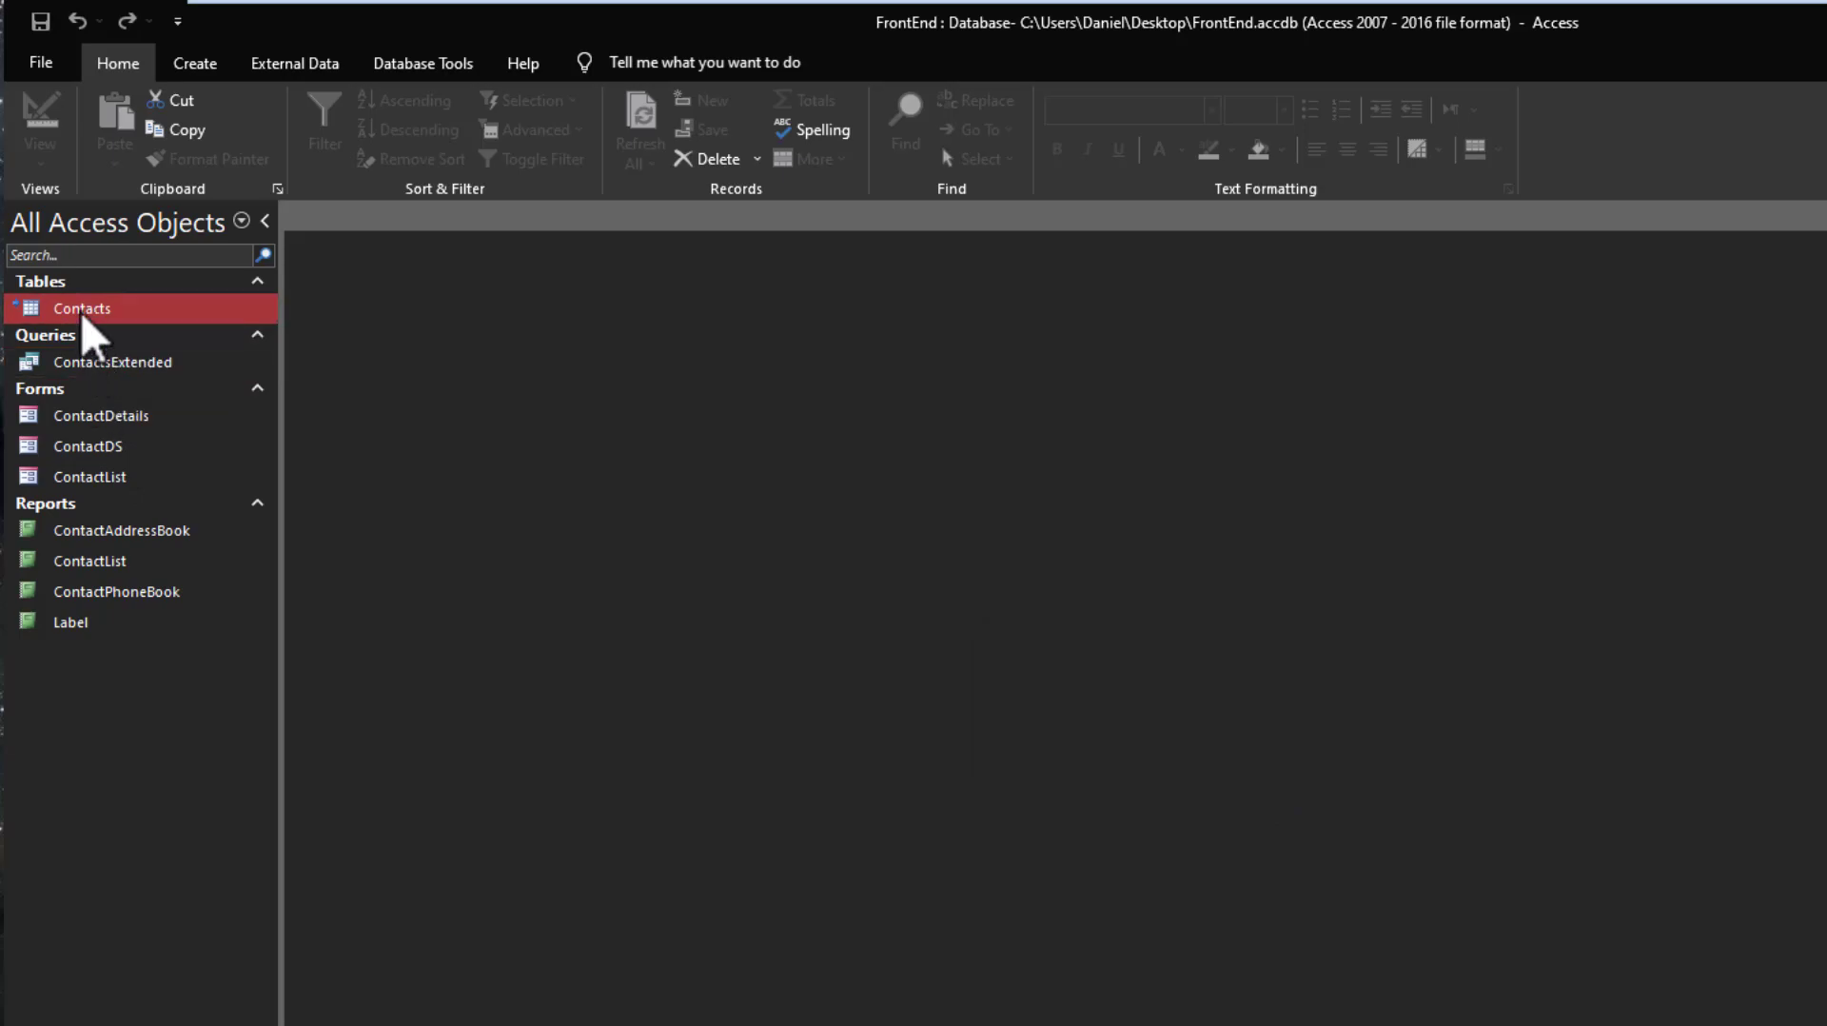
key(Delete)
key(Return)
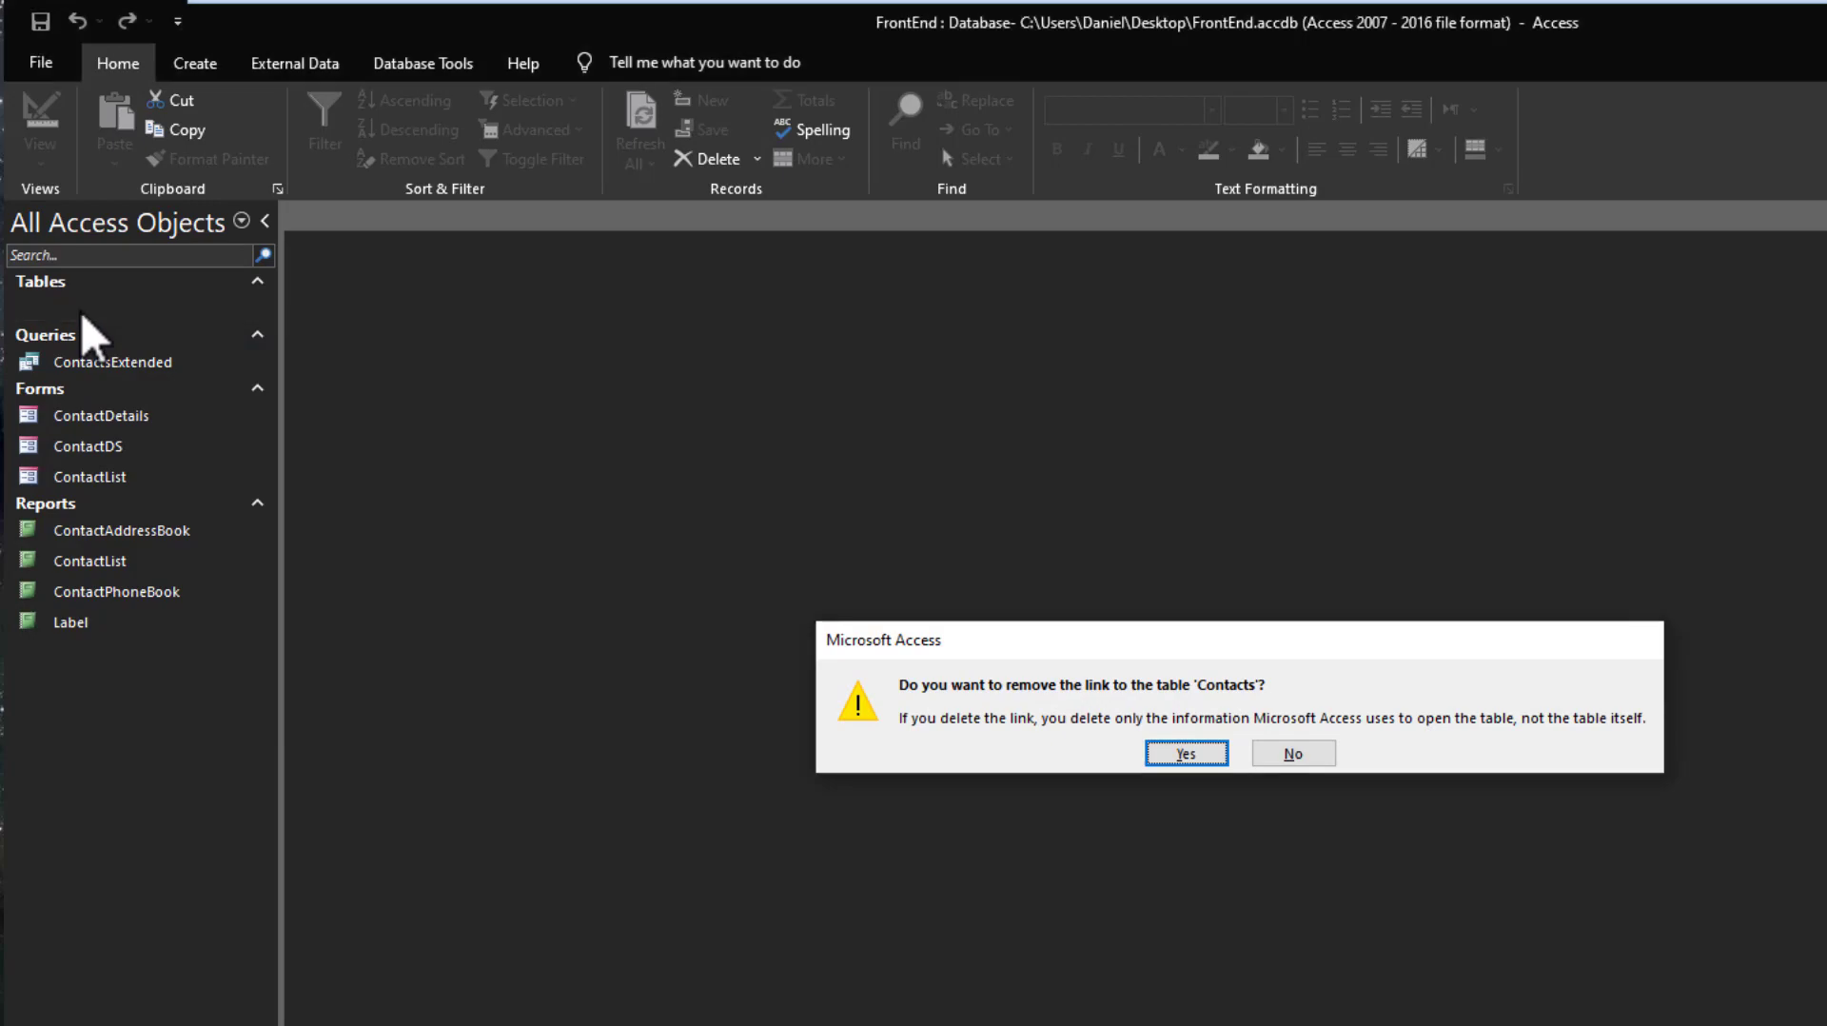
Link the Contacts table from BackEnd.accdb on the Desktop as a new Access data source.
click(249, 69)
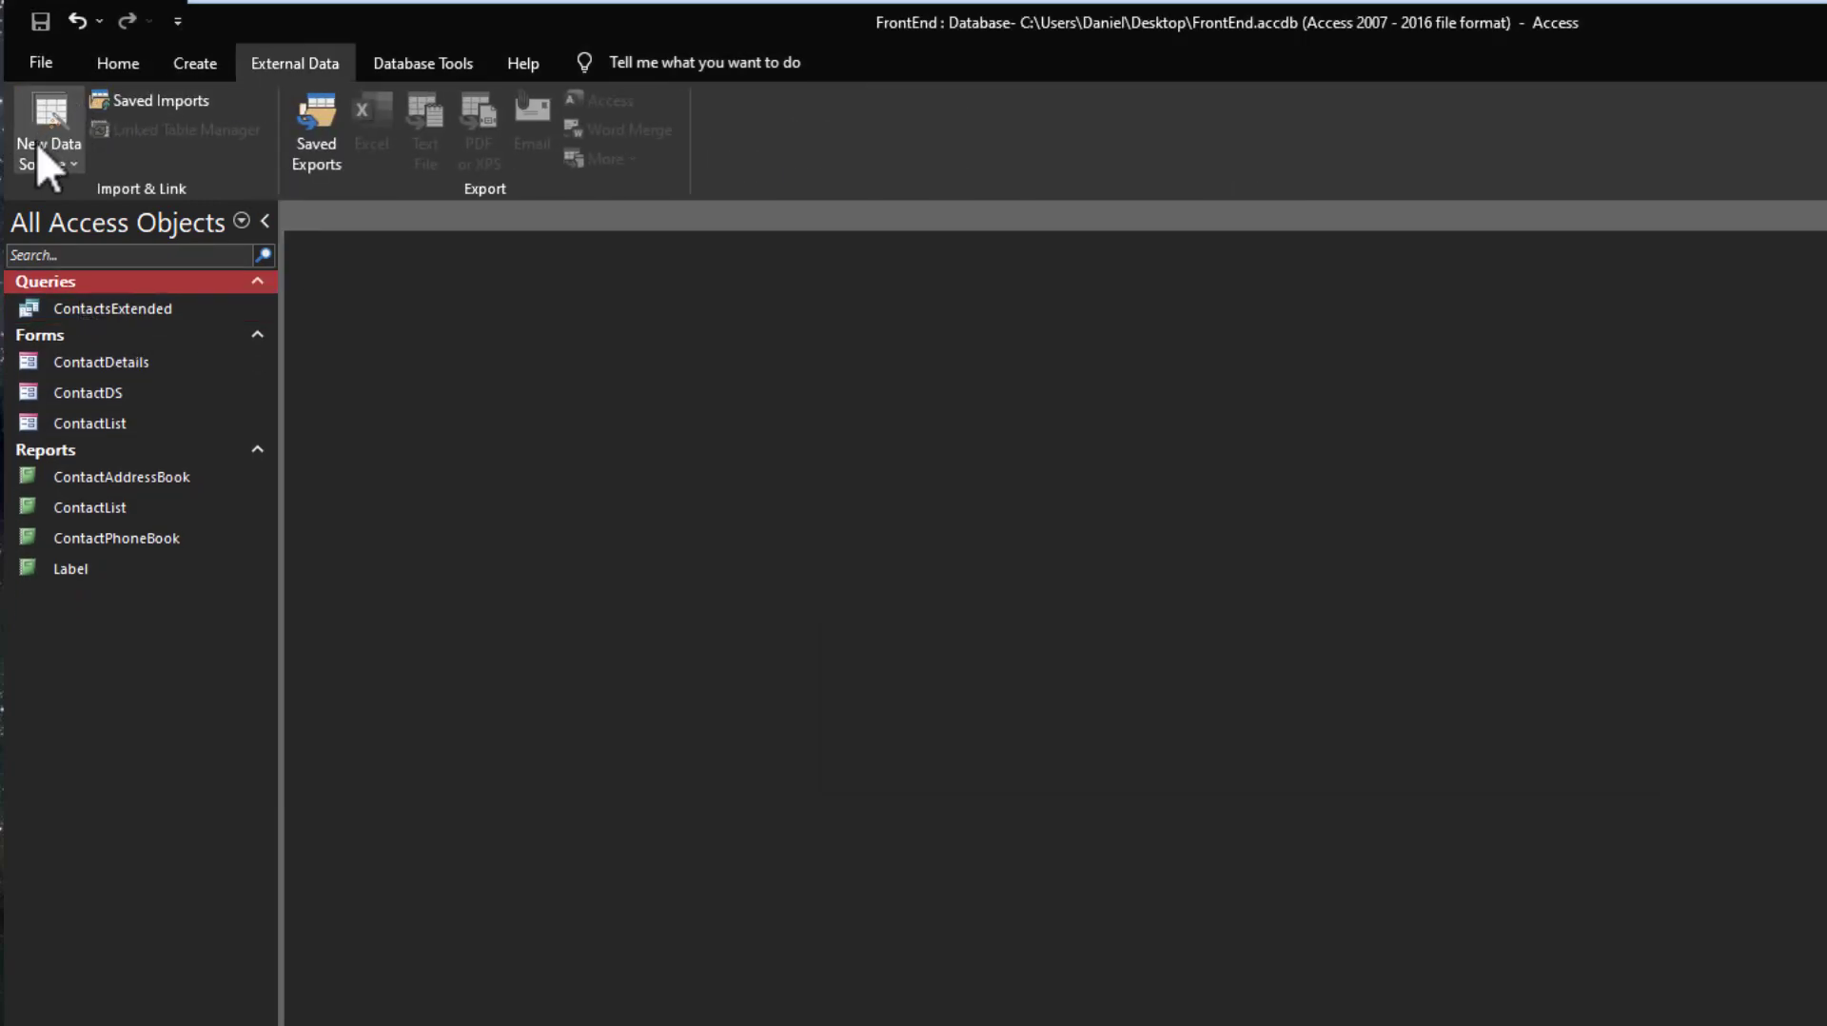
click(63, 166)
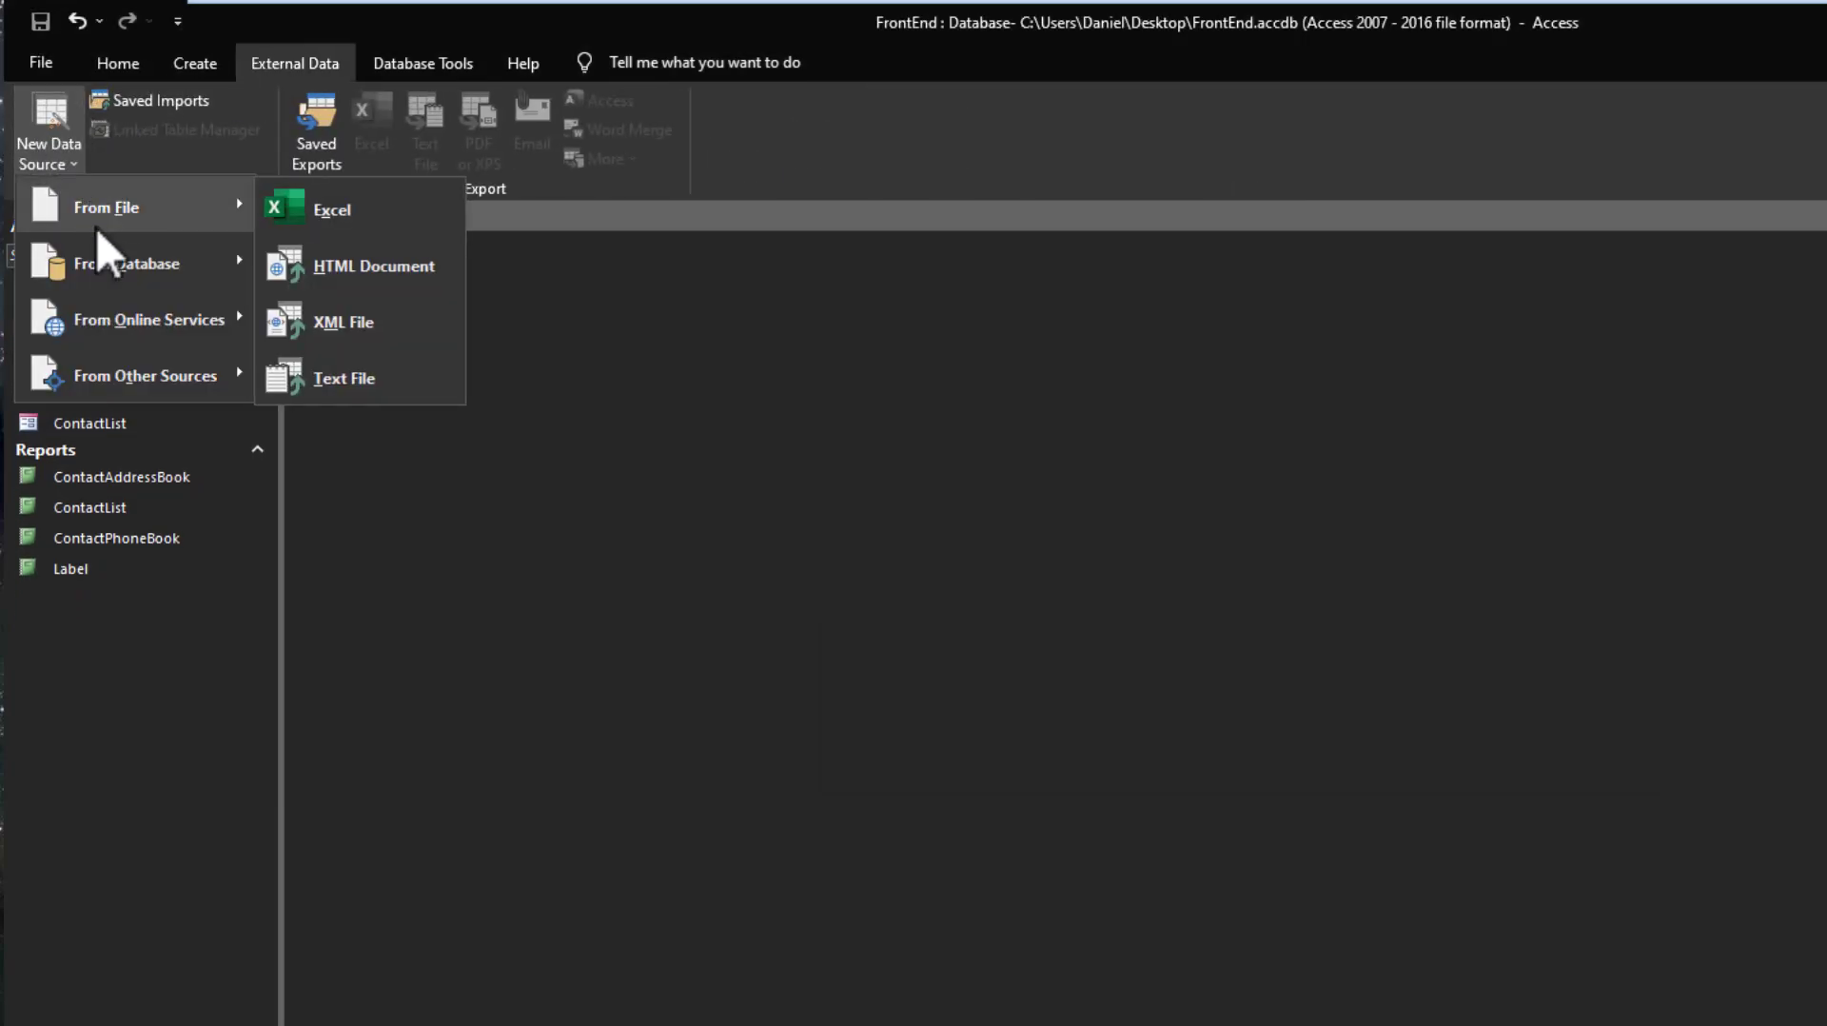
mouse_move(124, 255)
click(367, 265)
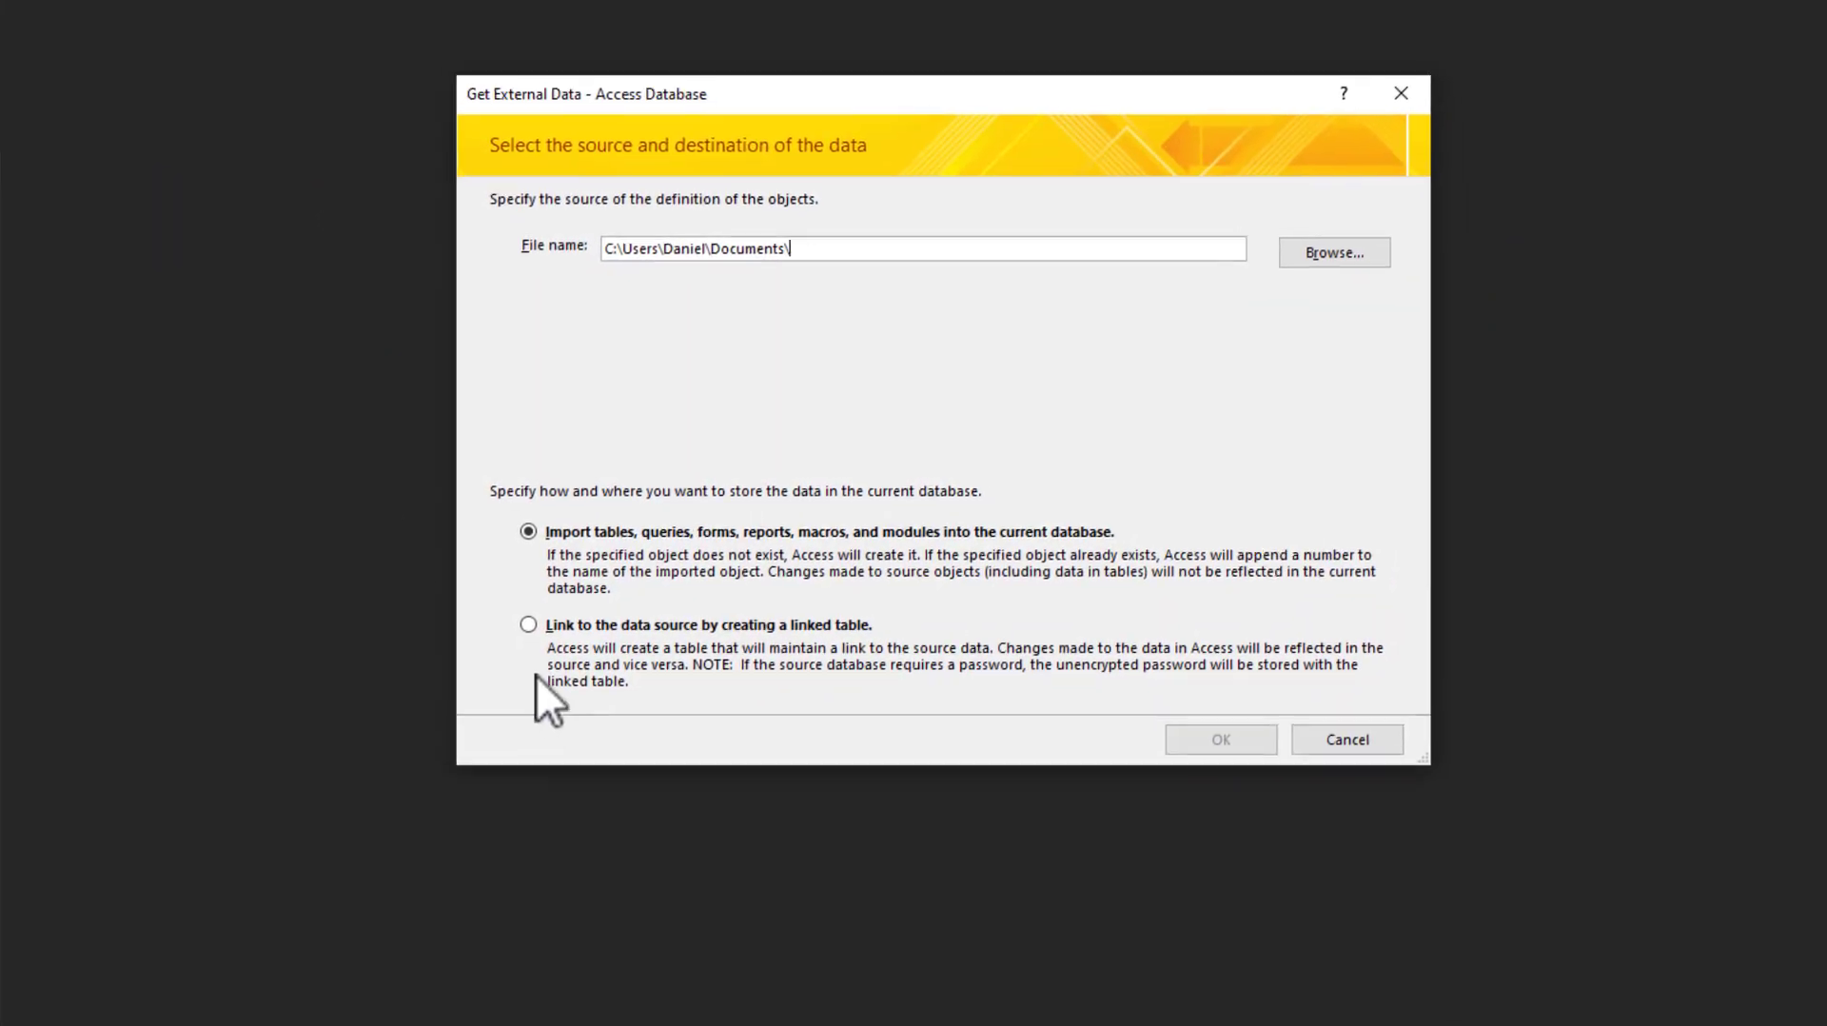
click(514, 611)
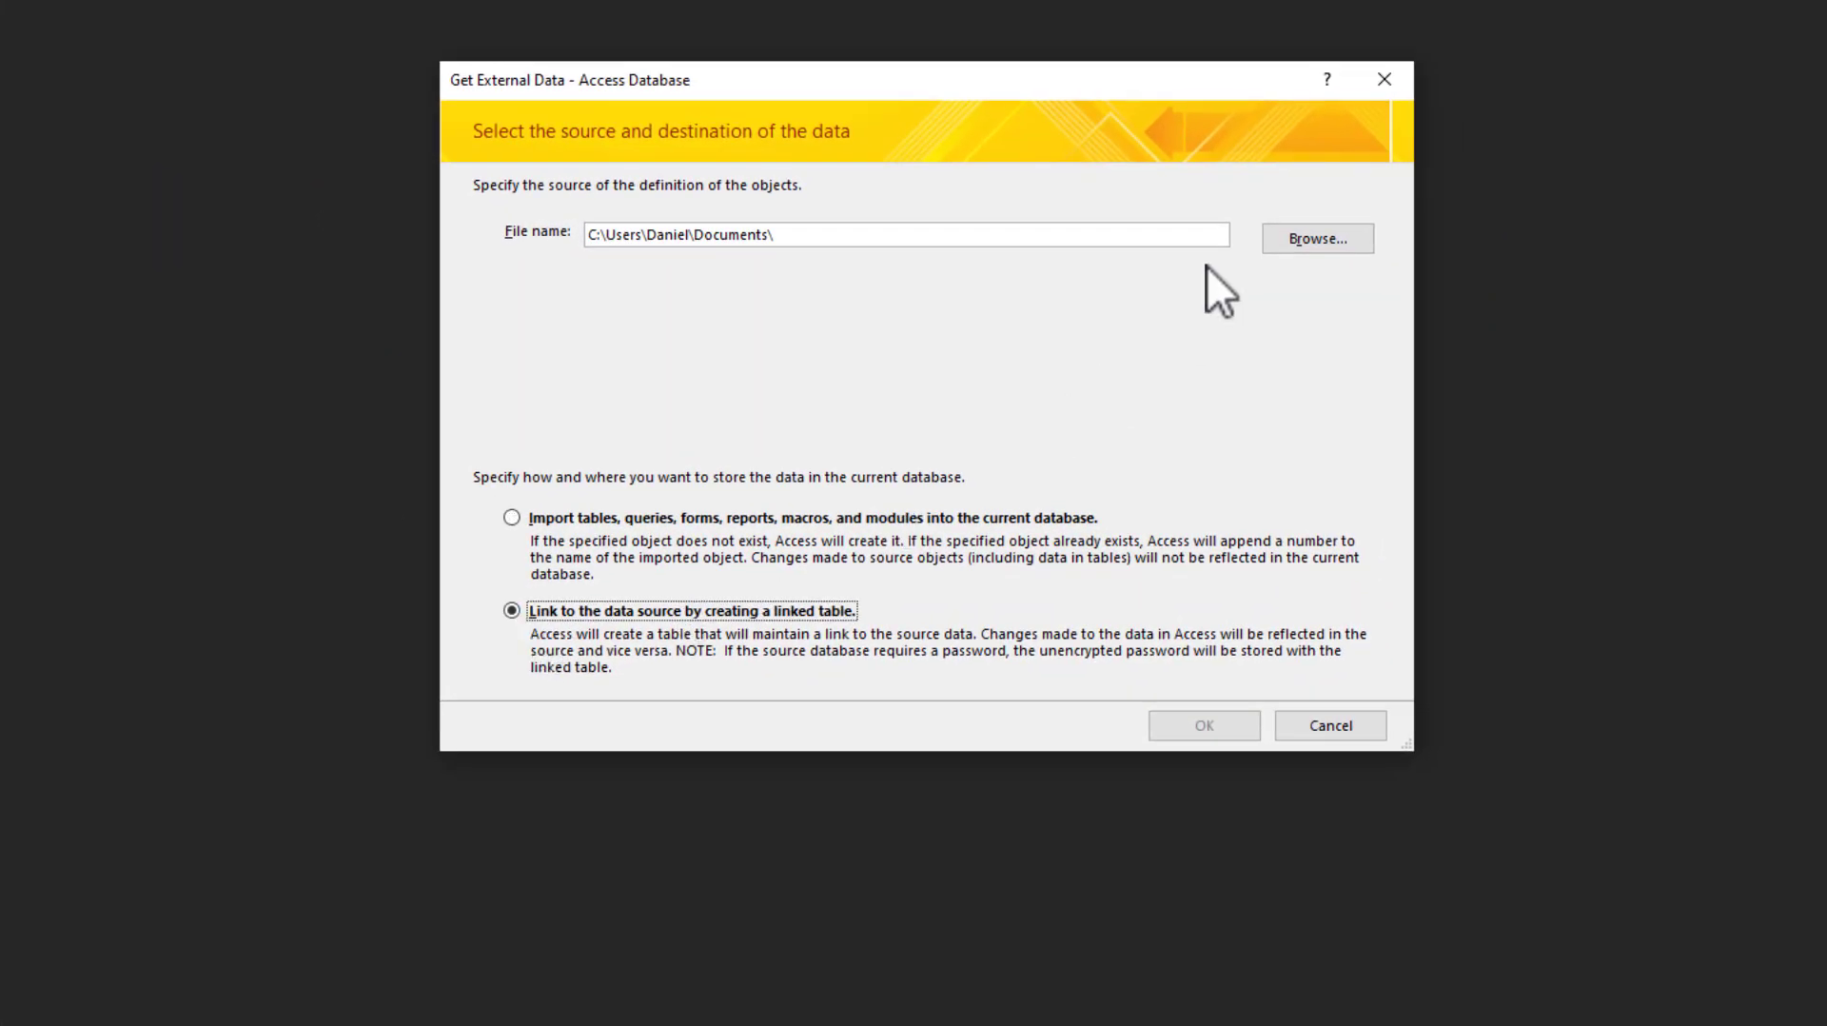
click(1318, 237)
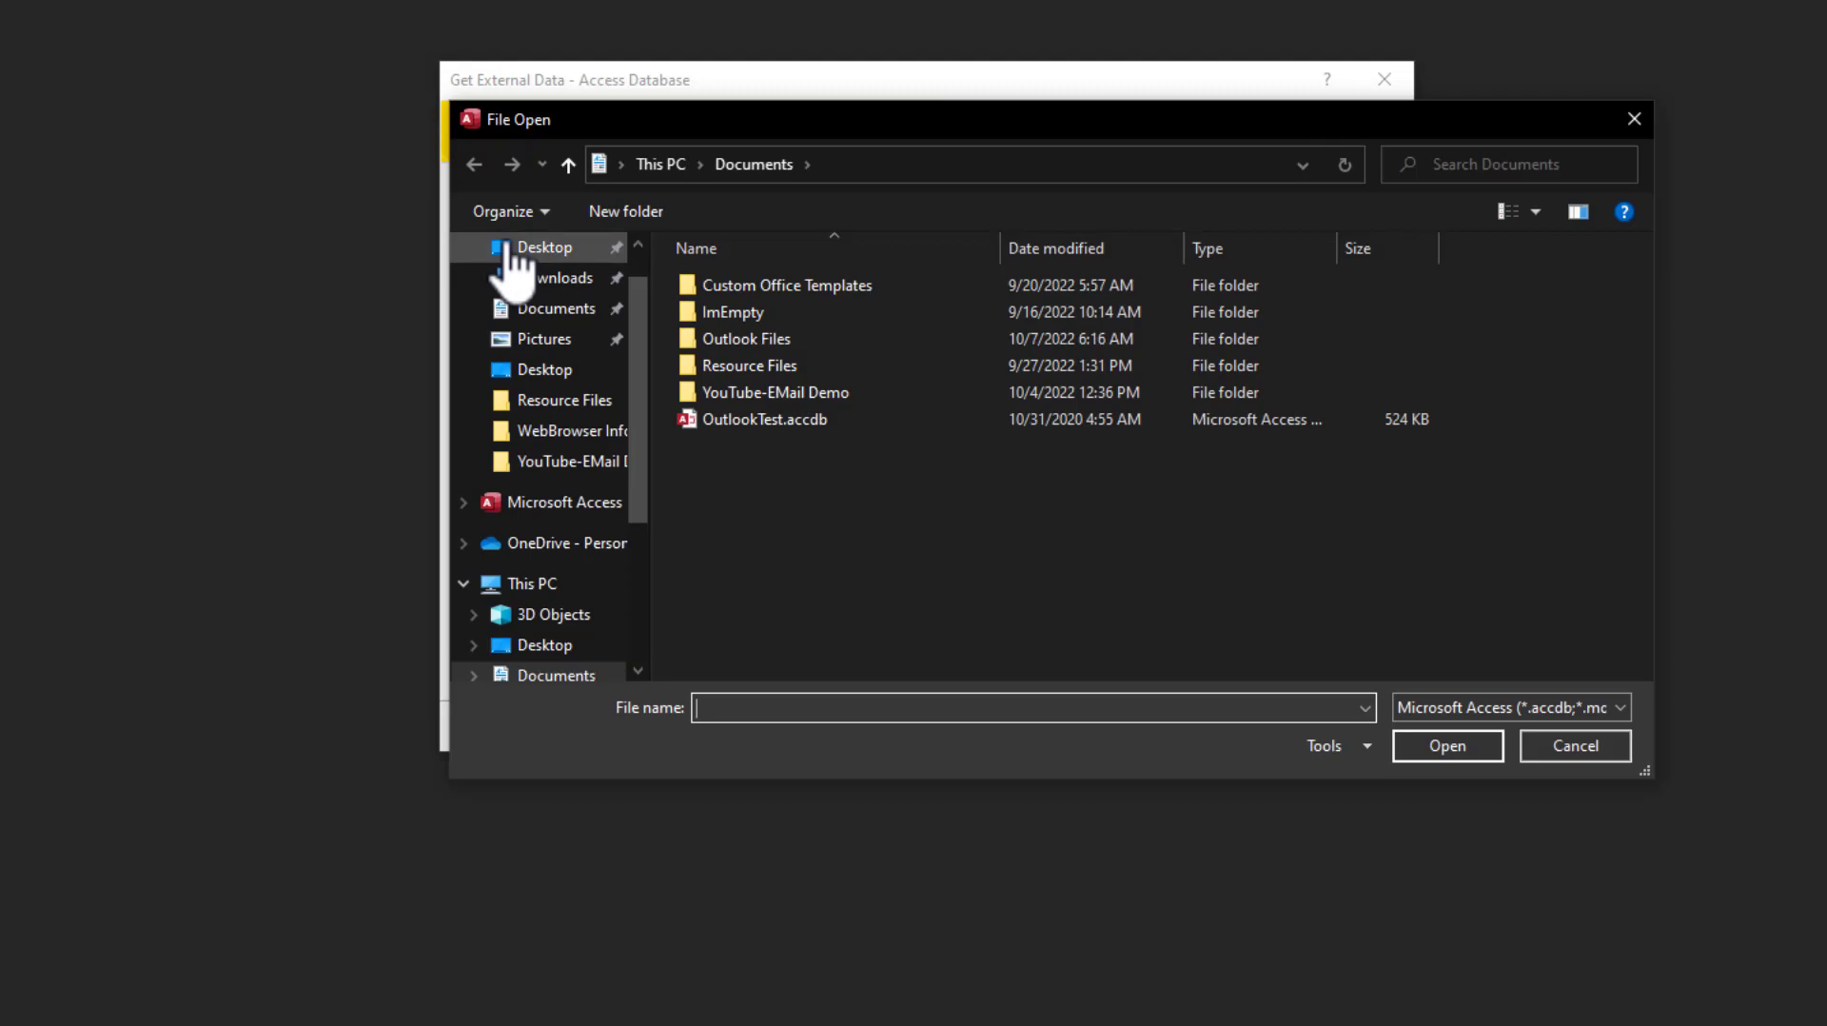
click(521, 249)
double_click(737, 286)
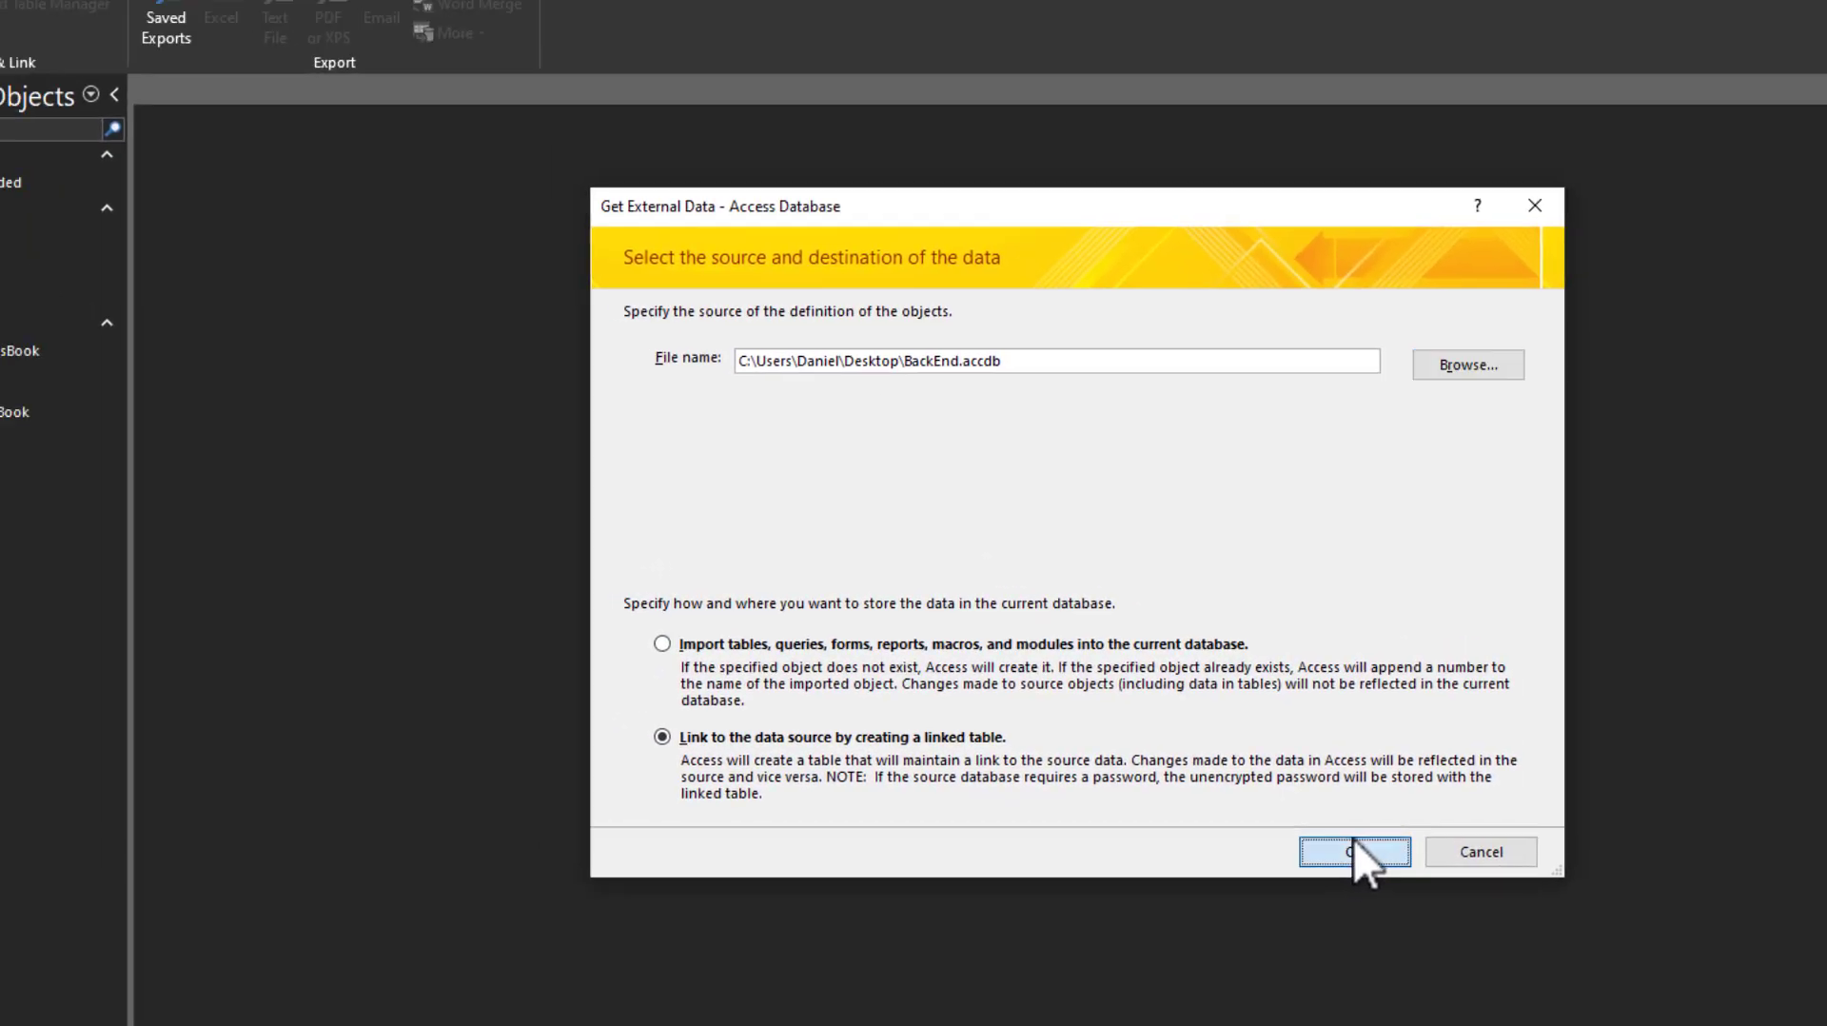
click(1204, 725)
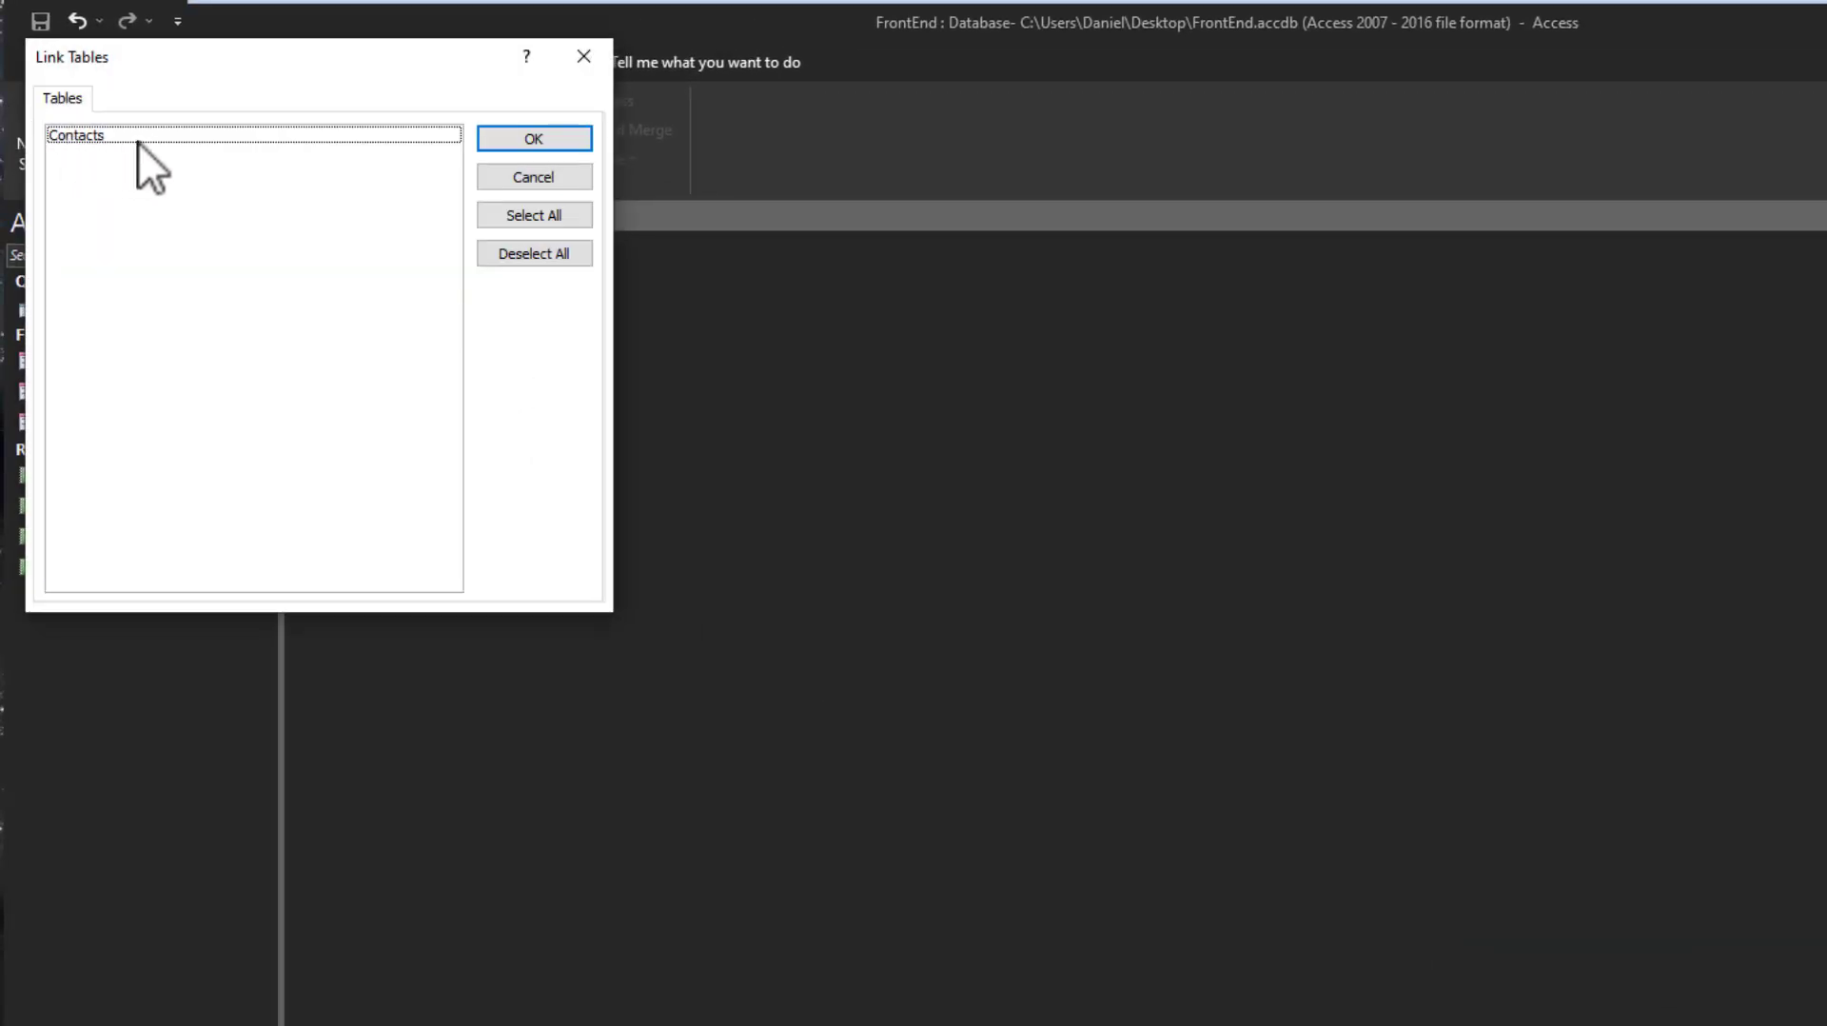
click(139, 141)
click(528, 143)
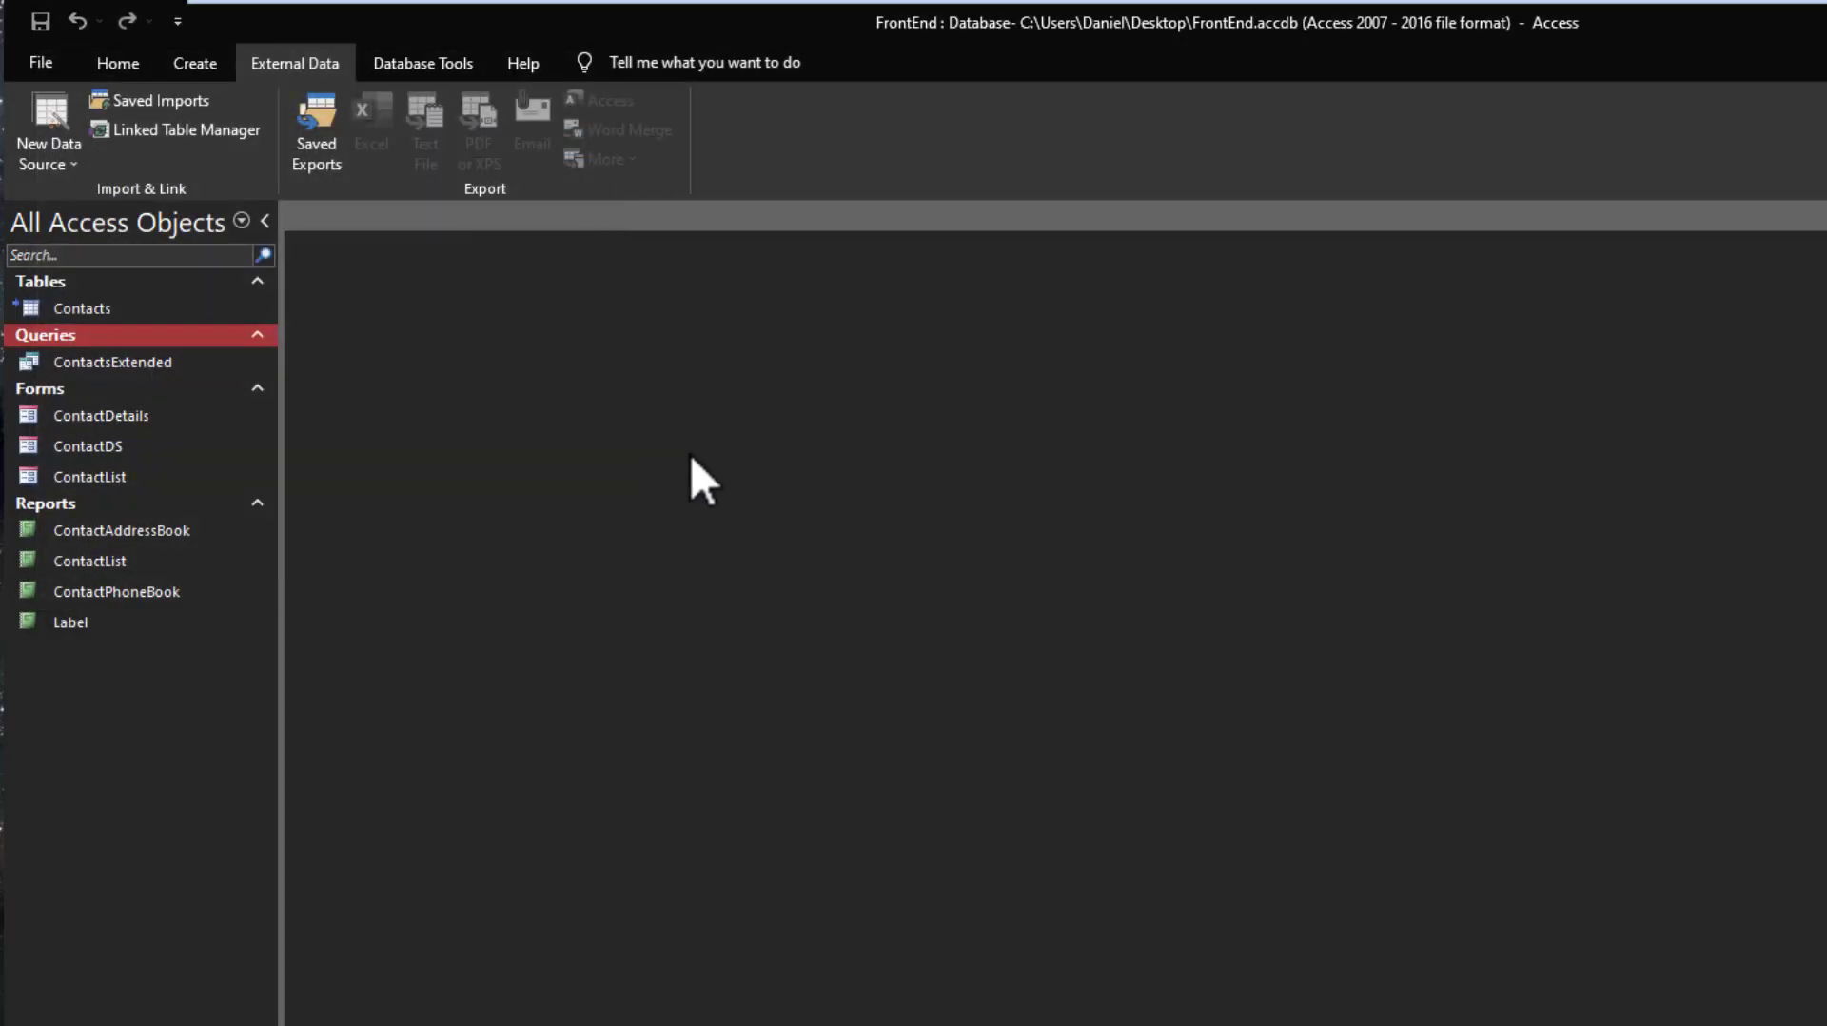